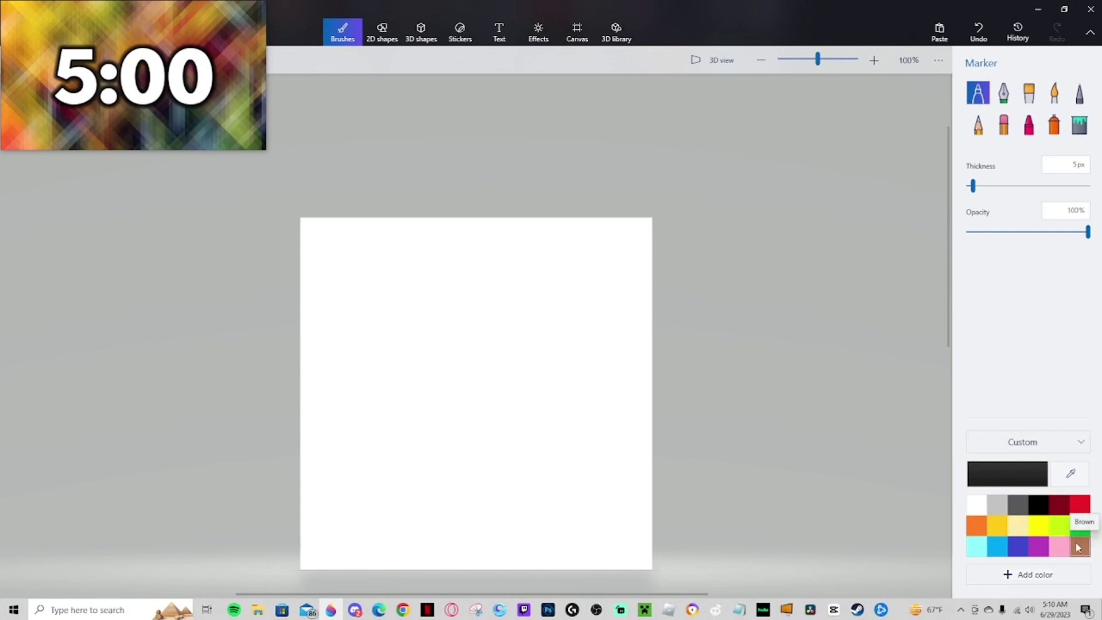
Draw a square waffle body in brown with the 5 px Marker, dividing its inside into nine smaller rectangles.
left_click(20, 132)
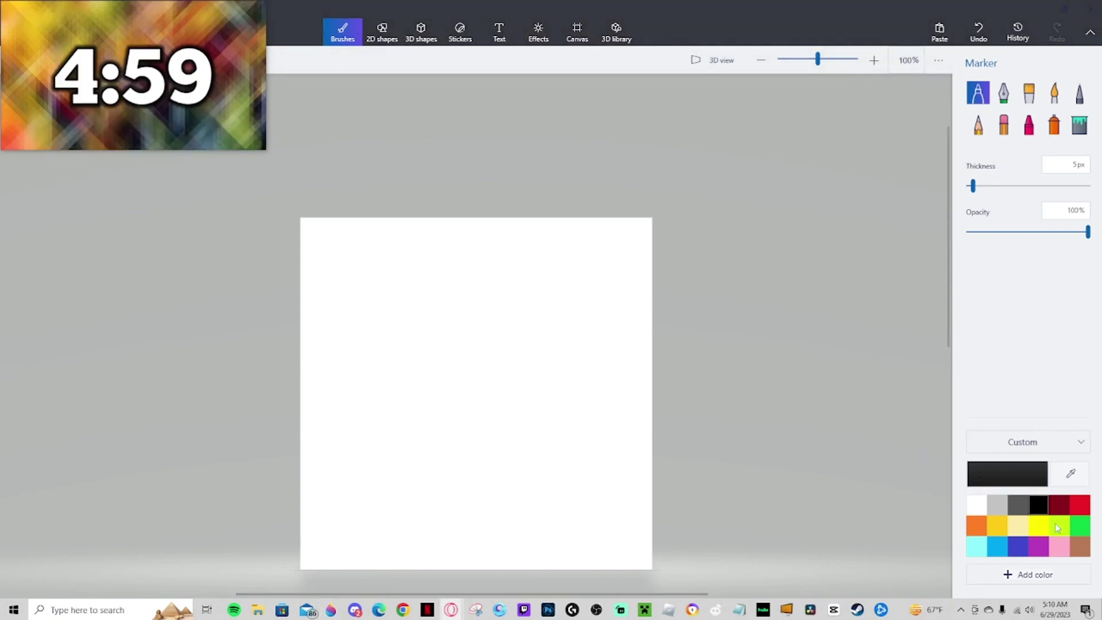
left_click(1079, 548)
left_click(1079, 551)
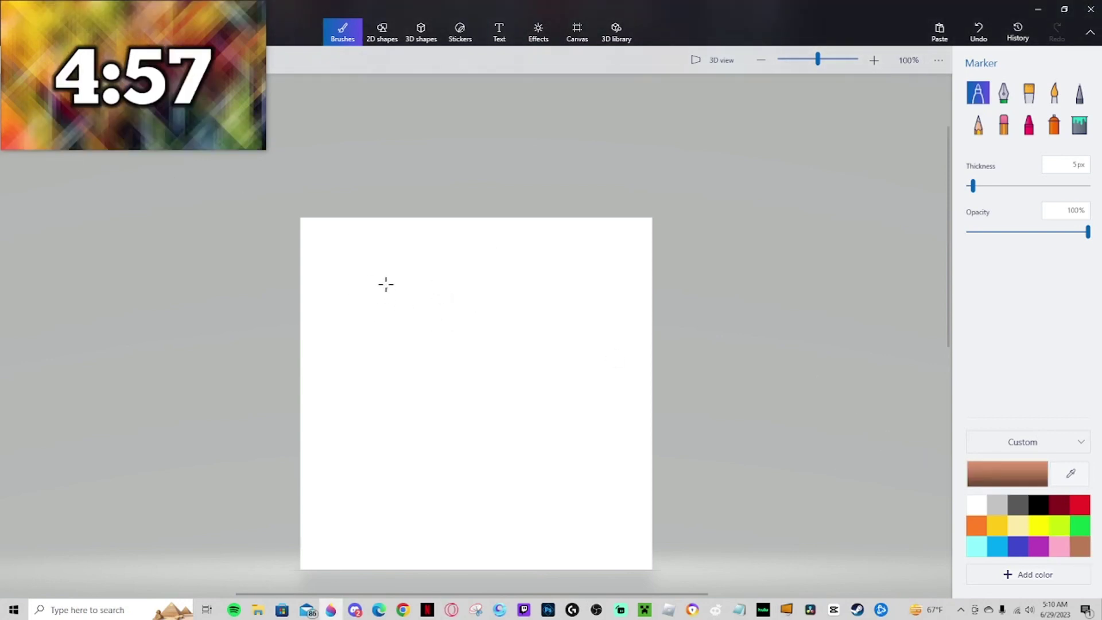
mouse_move(379, 281)
left_mouse_down()
mouse_move(383, 454)
mouse_move(562, 458)
mouse_move(554, 291)
mouse_move(540, 281)
mouse_move(381, 283)
left_mouse_up()
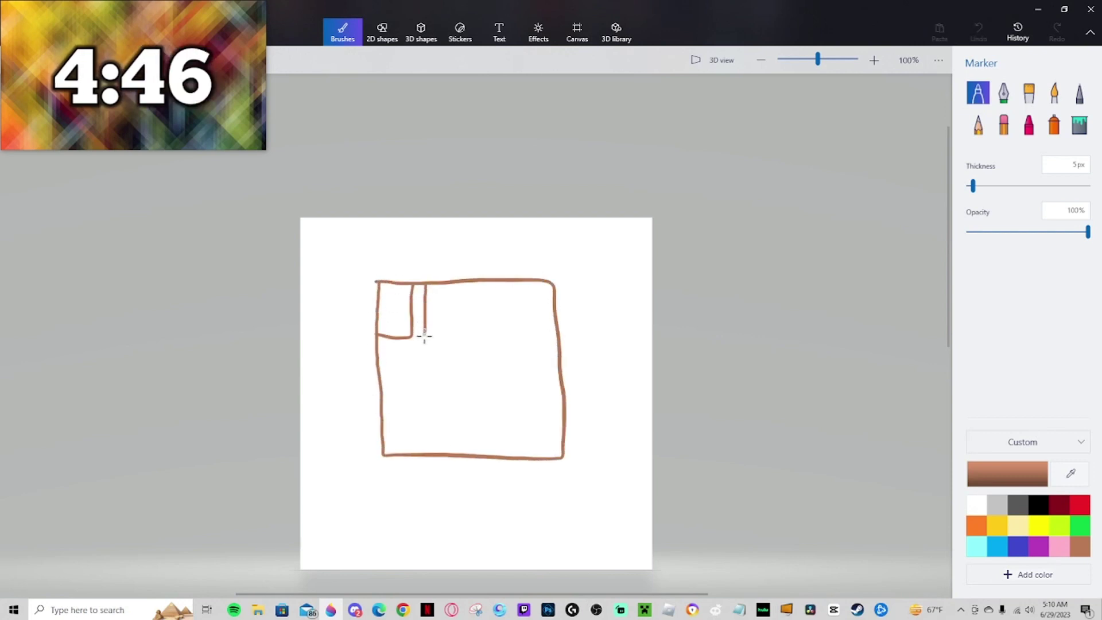
mouse_move(425, 336)
left_mouse_down()
mouse_move(479, 333)
mouse_move(483, 278)
mouse_move(501, 332)
mouse_move(556, 331)
left_mouse_up()
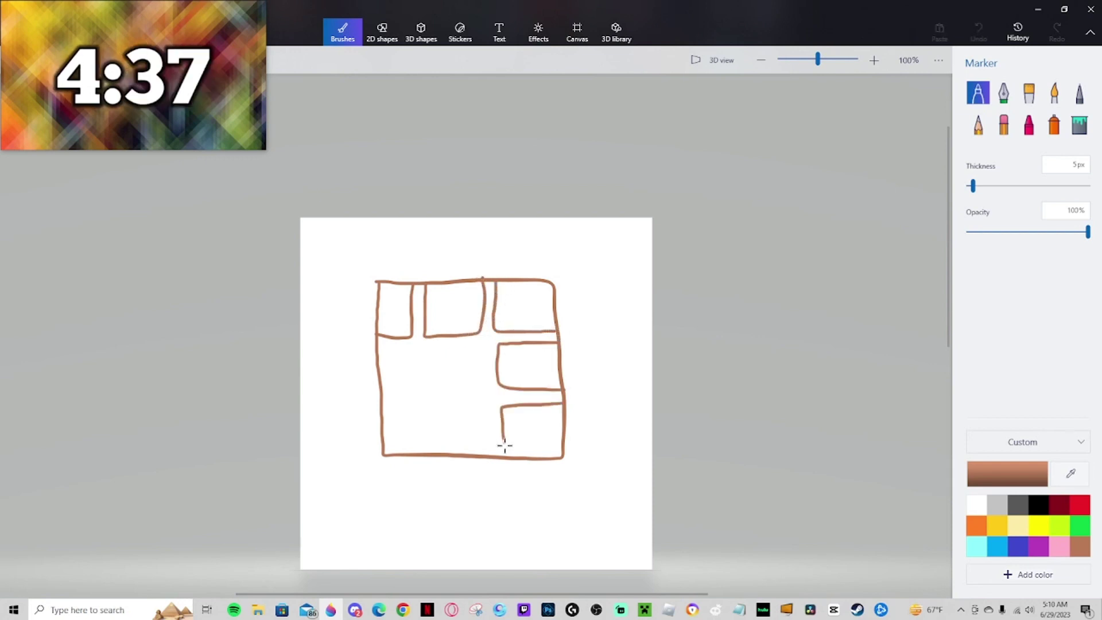
mouse_move(505, 445)
left_mouse_down()
mouse_move(505, 457)
mouse_move(485, 455)
mouse_move(484, 410)
mouse_move(445, 403)
mouse_move(450, 457)
left_mouse_up()
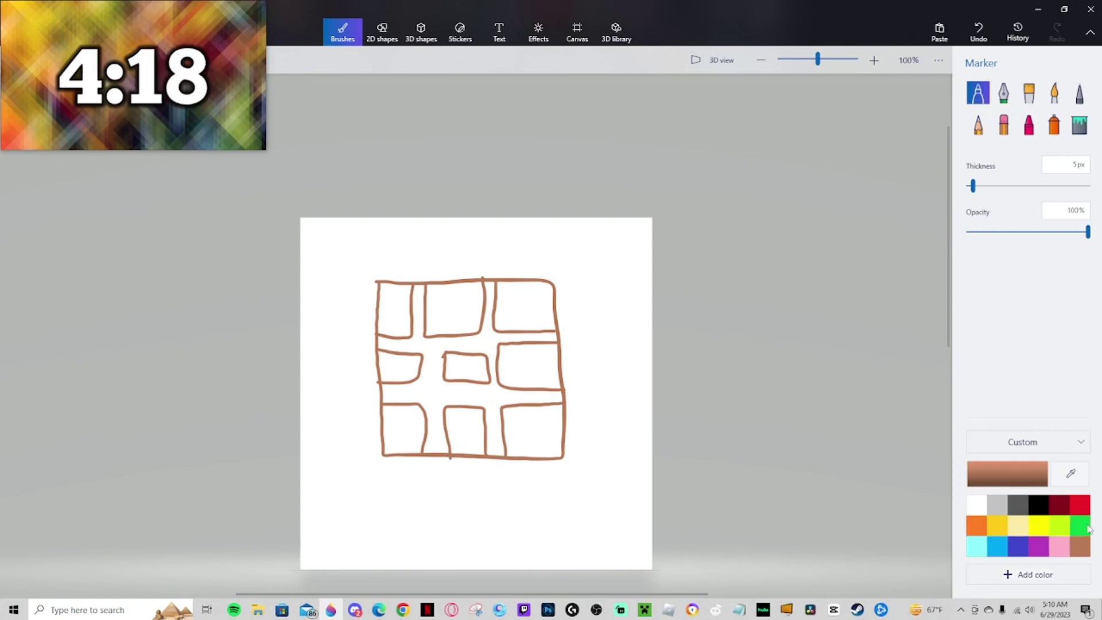
Draw the outlines of two legs in indigo blue with the Marker, running down from the body's lower edge.
left_click(1017, 546)
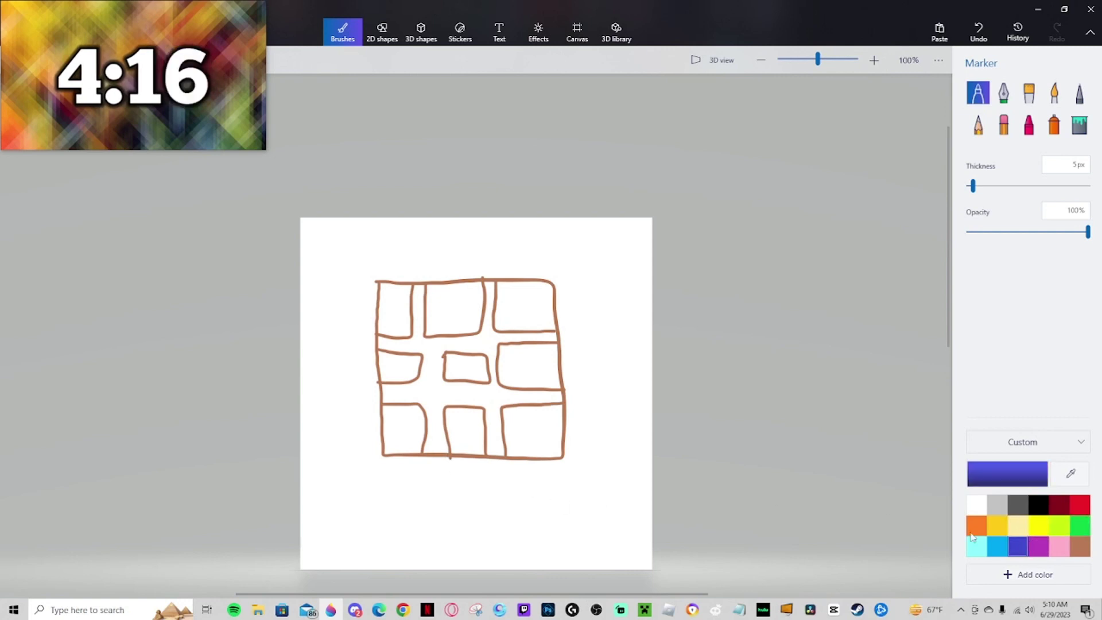
left_click_drag(442, 458, 421, 546)
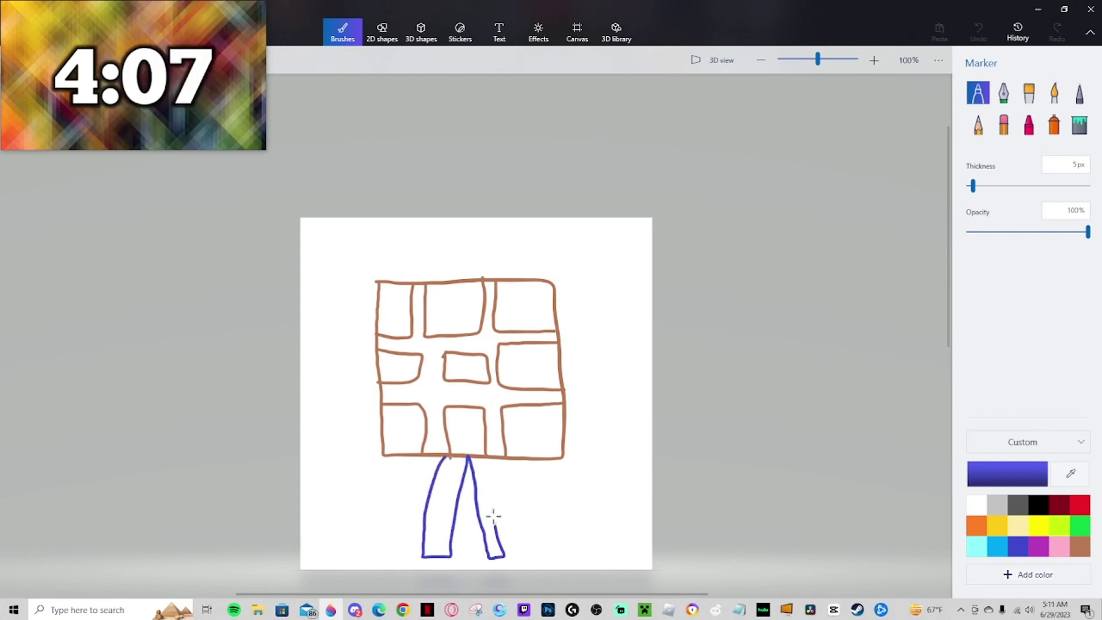
left_click_drag(493, 516, 481, 461)
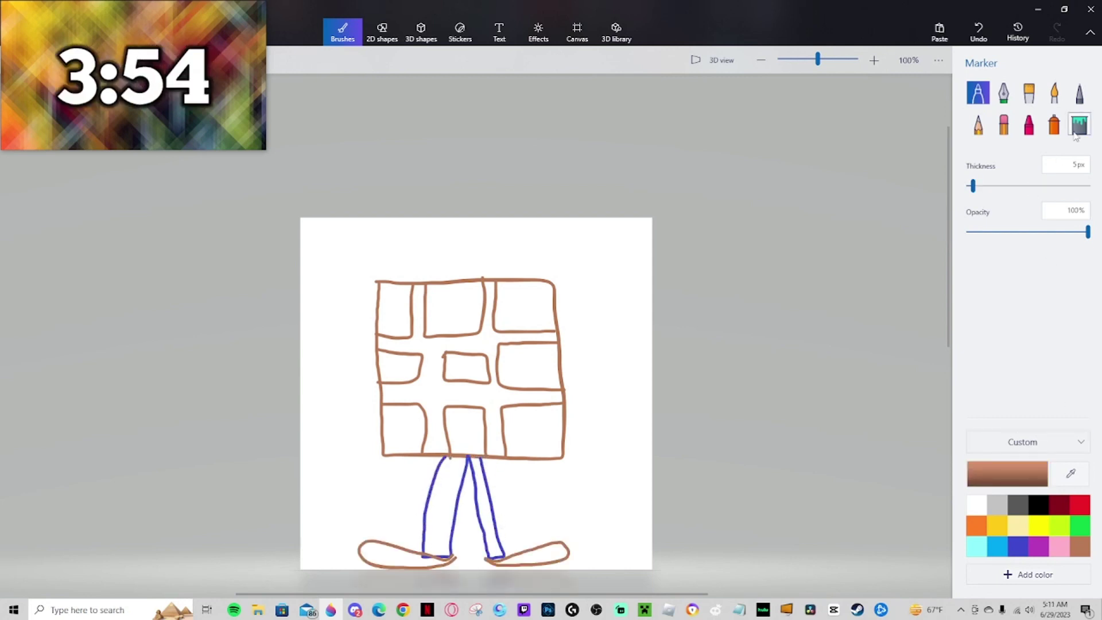
Fill both shoes at the ends of the legs with brown.
left_click(1079, 124)
left_click(560, 555)
left_click(389, 551)
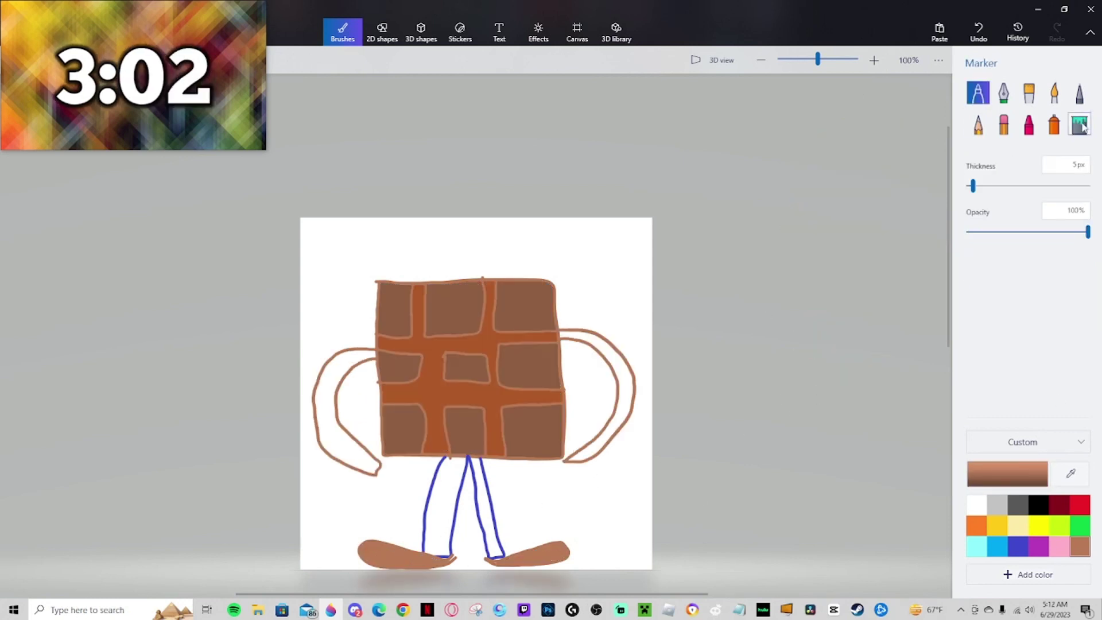
Fill the white background around the character with red.
left_click(1080, 125)
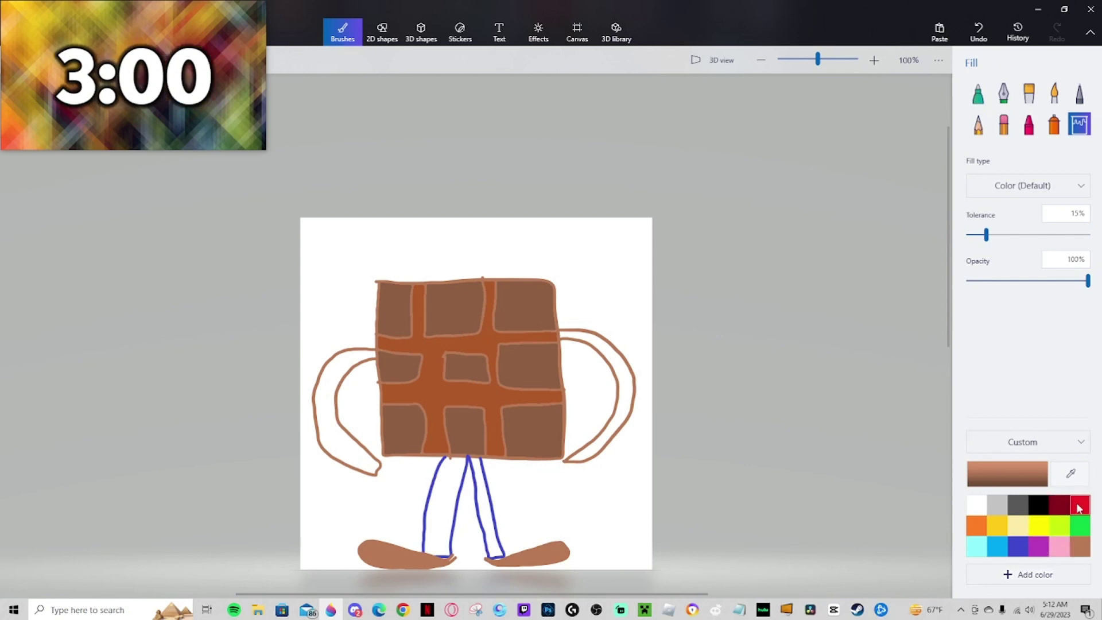
left_click(1080, 505)
left_click(610, 283)
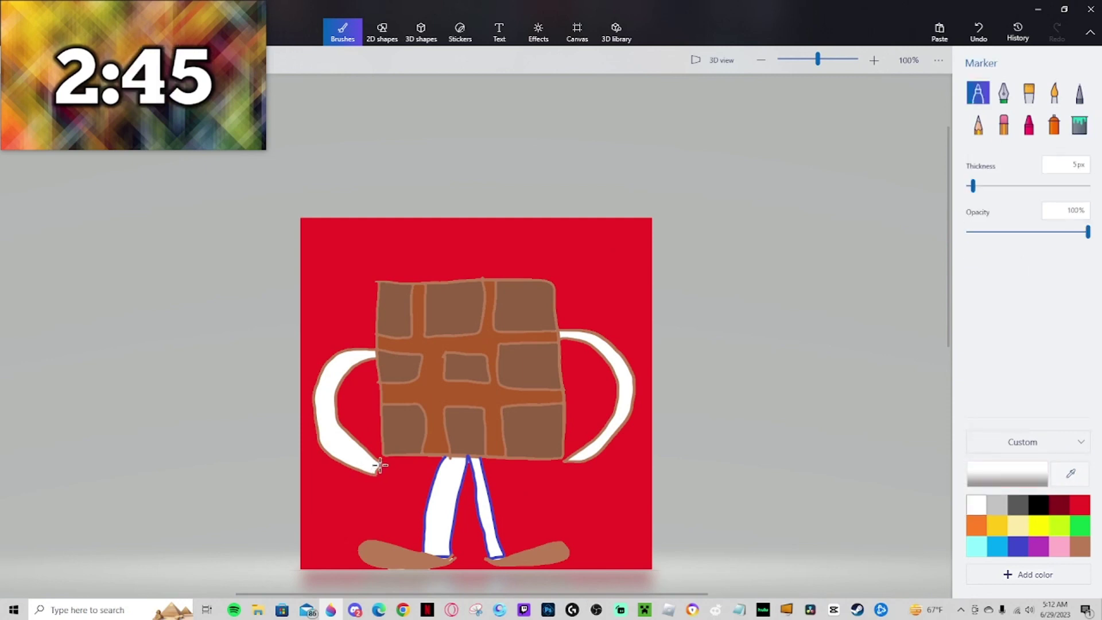
Draw a mitten-shaped hand at the end of each arm in white with the Marker and fill both hands white.
mouse_move(380, 465)
left_mouse_down()
mouse_move(414, 486)
mouse_move(398, 498)
mouse_move(377, 490)
mouse_move(380, 466)
left_mouse_up()
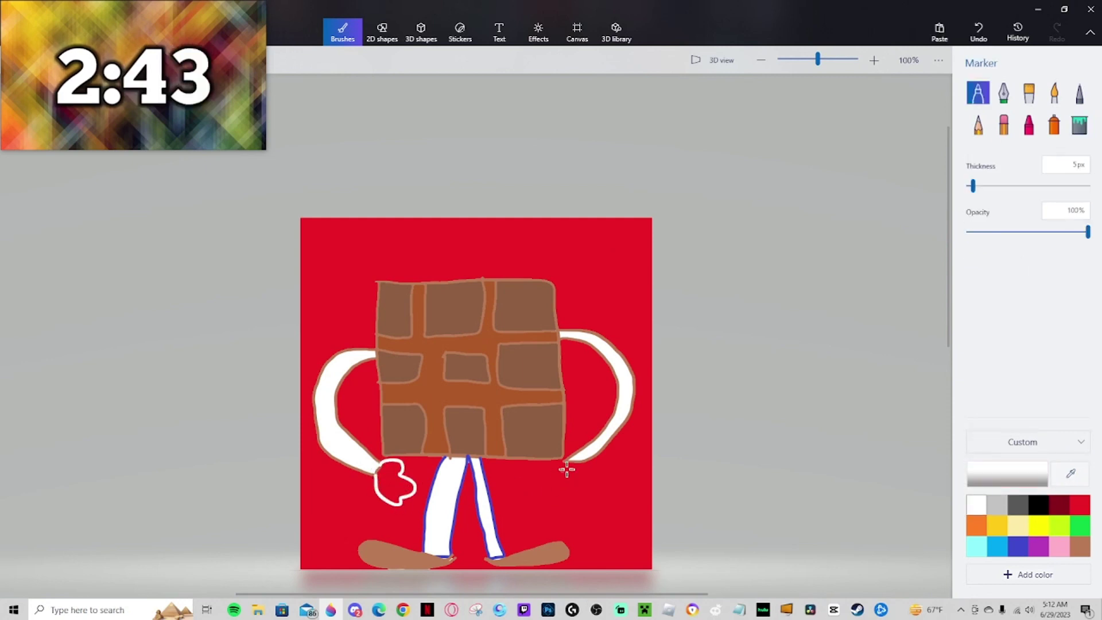
mouse_move(570, 461)
left_mouse_down()
mouse_move(540, 496)
mouse_move(552, 503)
mouse_move(592, 458)
left_mouse_up()
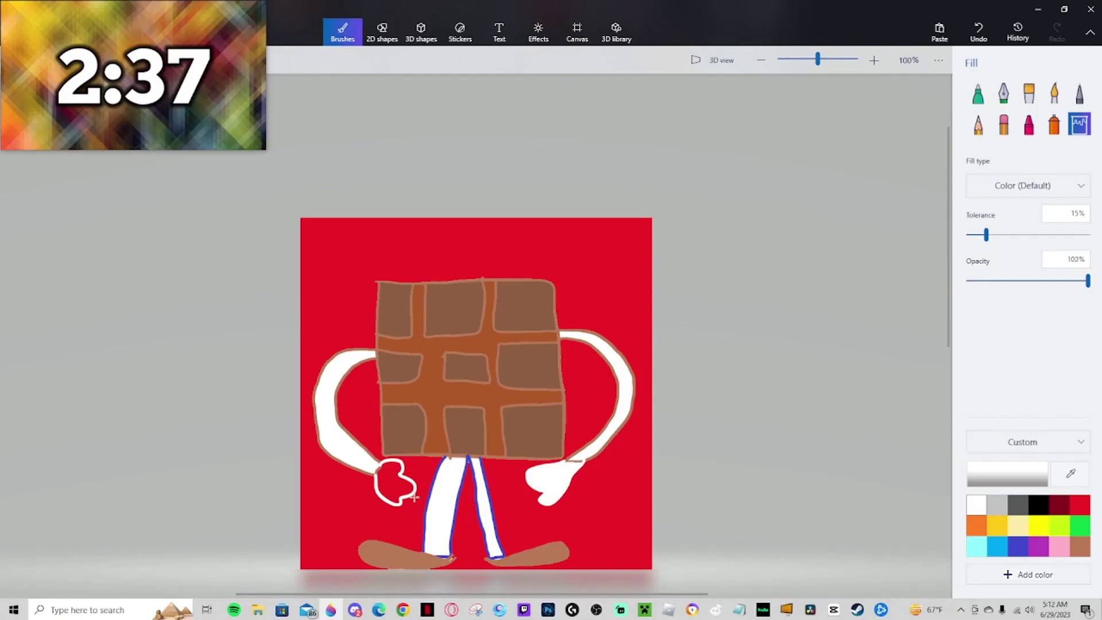
left_click(395, 485)
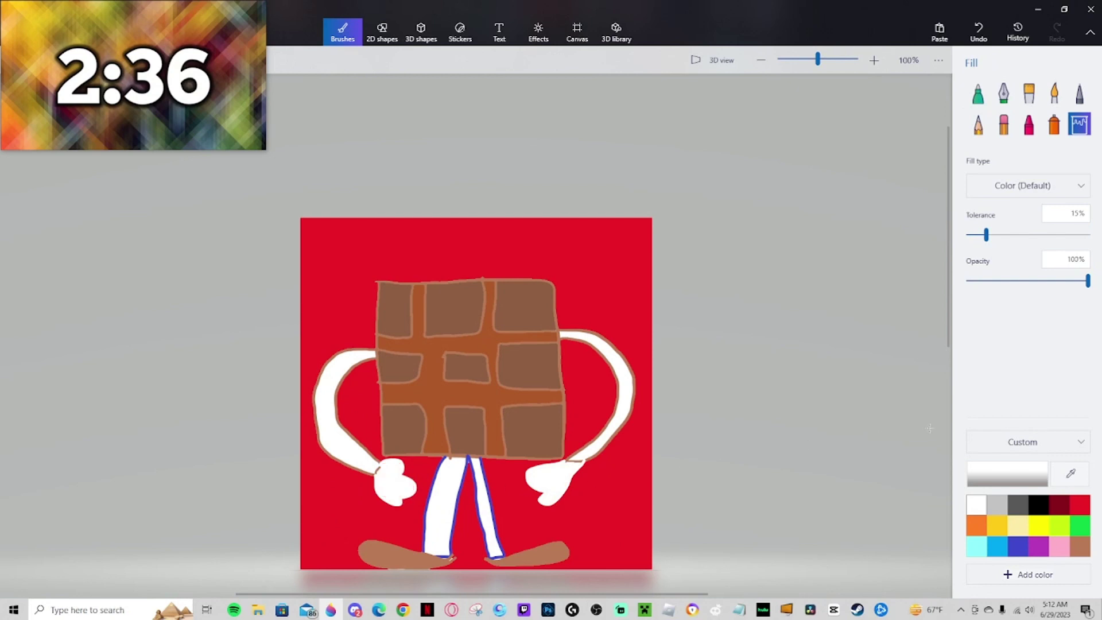
Fill both arms with brown and both legs with indigo blue.
left_click(1080, 546)
left_click(630, 398)
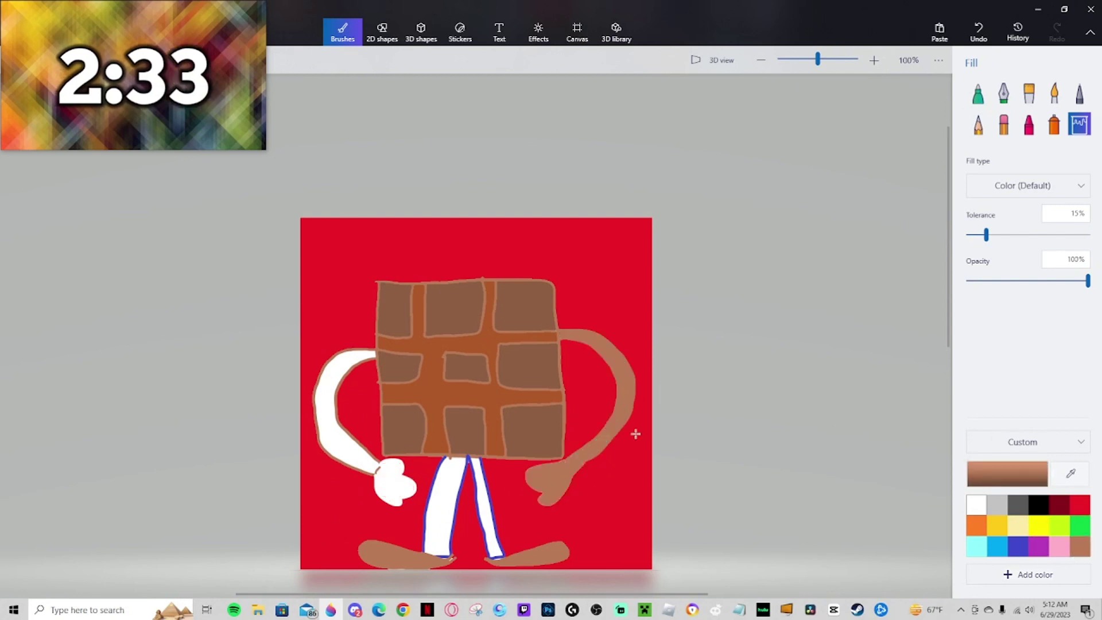
left_click(333, 423)
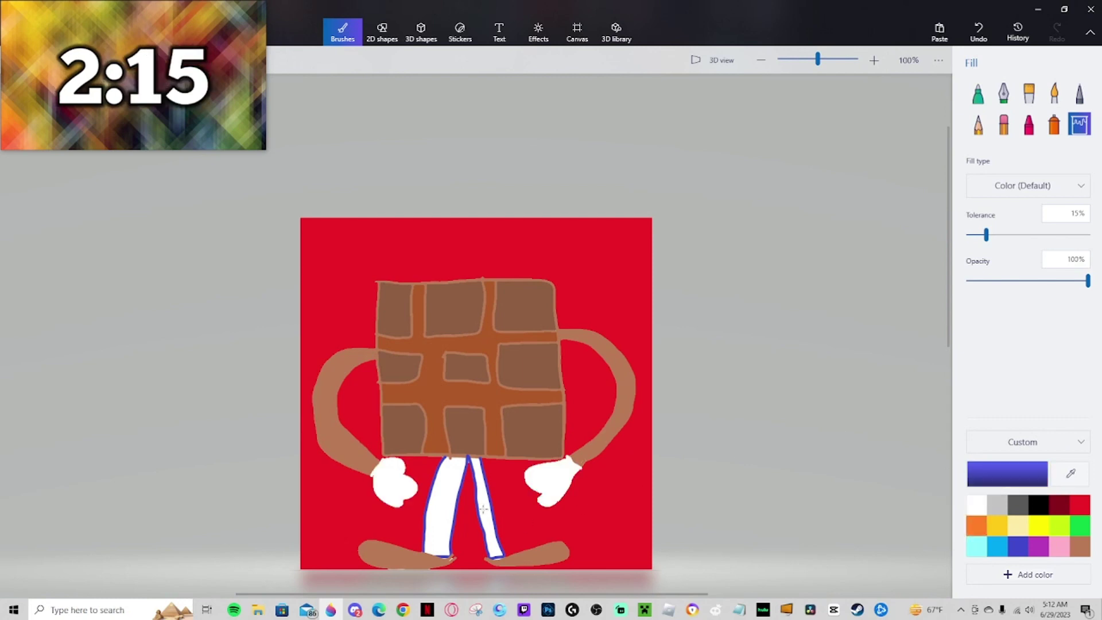
left_click(485, 508)
left_click(444, 506)
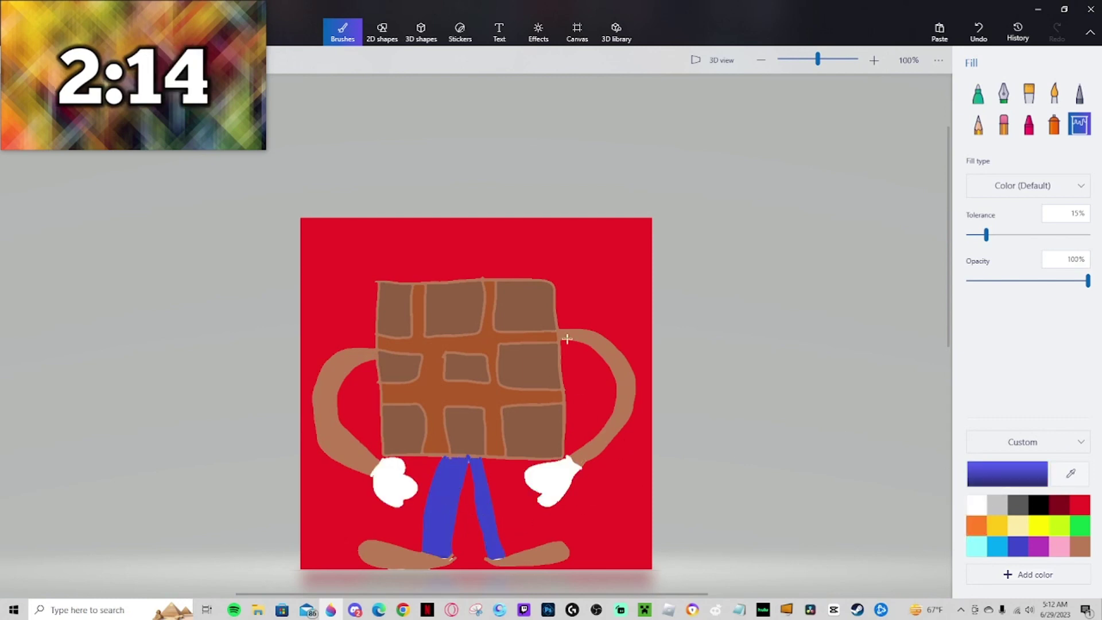
Draw the face on the waffle body in black with the Marker: two oval eyes, a wavy smile and a small nose.
left_click(977, 93)
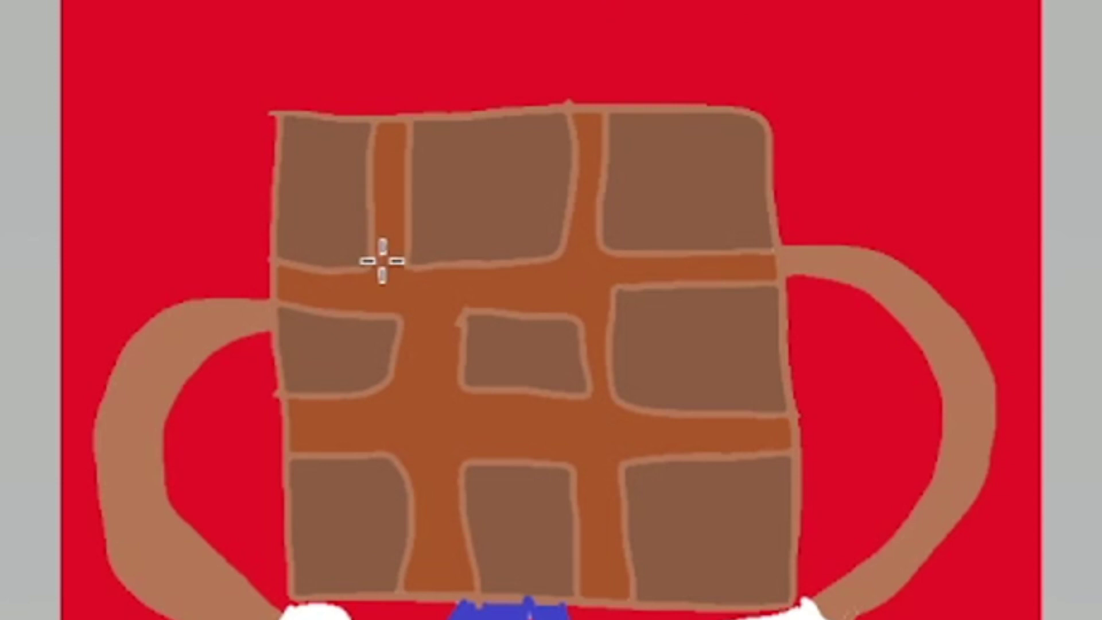
mouse_move(447, 240)
left_mouse_down()
mouse_move(400, 226)
mouse_move(342, 274)
mouse_move(382, 324)
mouse_move(477, 282)
mouse_move(441, 235)
left_mouse_up()
mouse_move(660, 232)
left_mouse_down()
mouse_move(596, 222)
mouse_move(530, 292)
mouse_move(698, 282)
mouse_move(648, 221)
mouse_move(597, 253)
left_mouse_up()
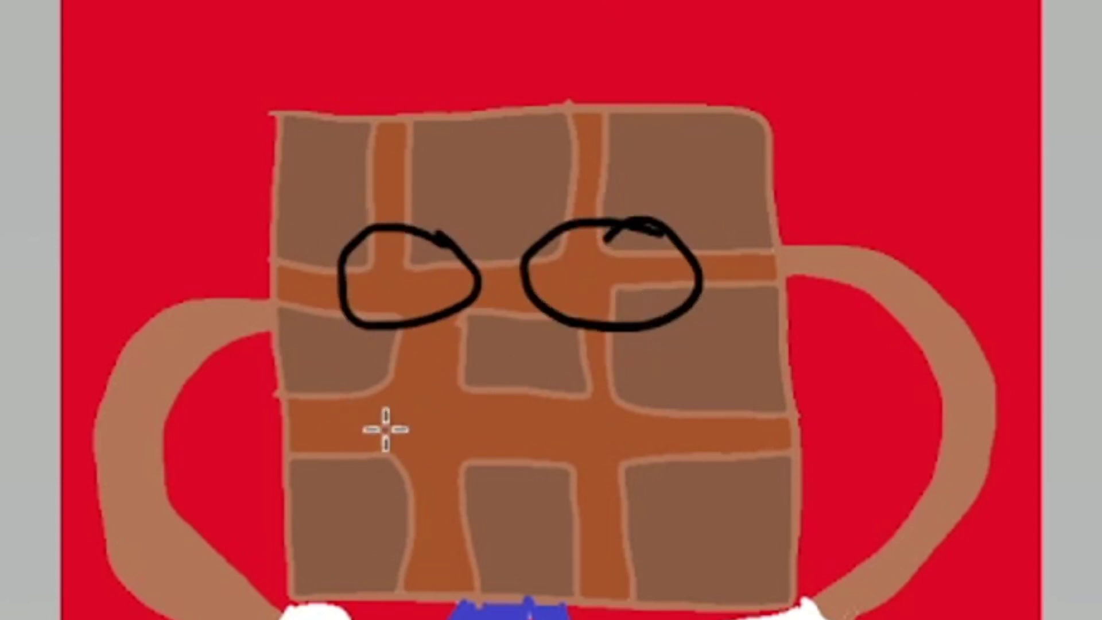
mouse_move(360, 426)
left_mouse_down()
mouse_move(393, 453)
mouse_move(503, 461)
mouse_move(523, 409)
mouse_move(539, 472)
mouse_move(667, 490)
mouse_move(696, 457)
left_mouse_up()
mouse_move(503, 321)
left_mouse_down()
mouse_move(488, 361)
mouse_move(531, 359)
left_mouse_up()
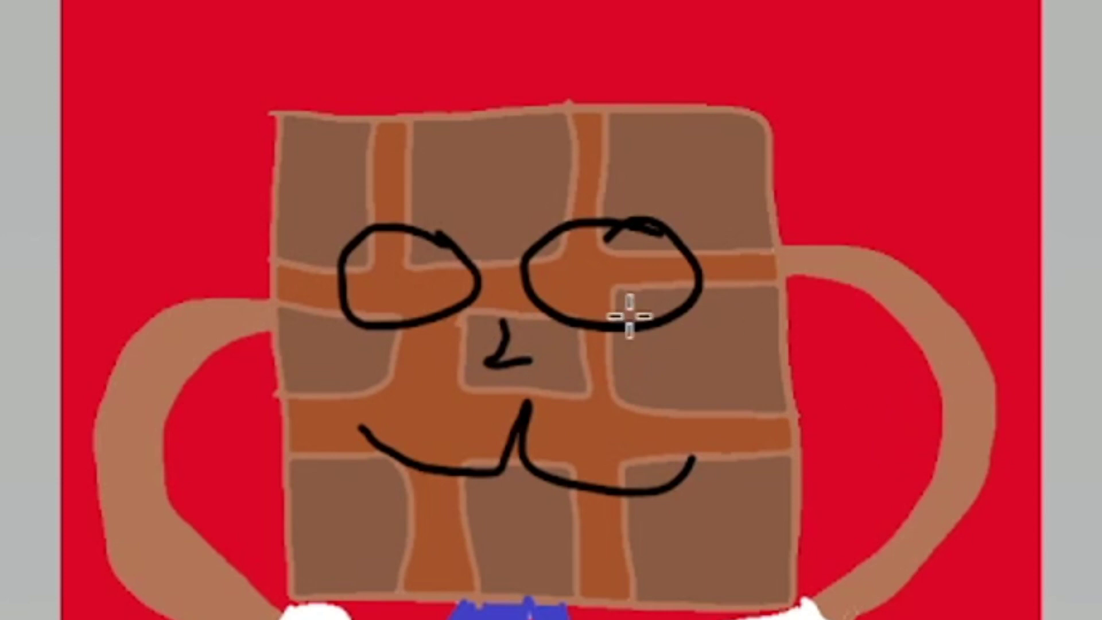
Add a small black dot pupil to each eye and fill both eyes with white.
left_click(604, 269)
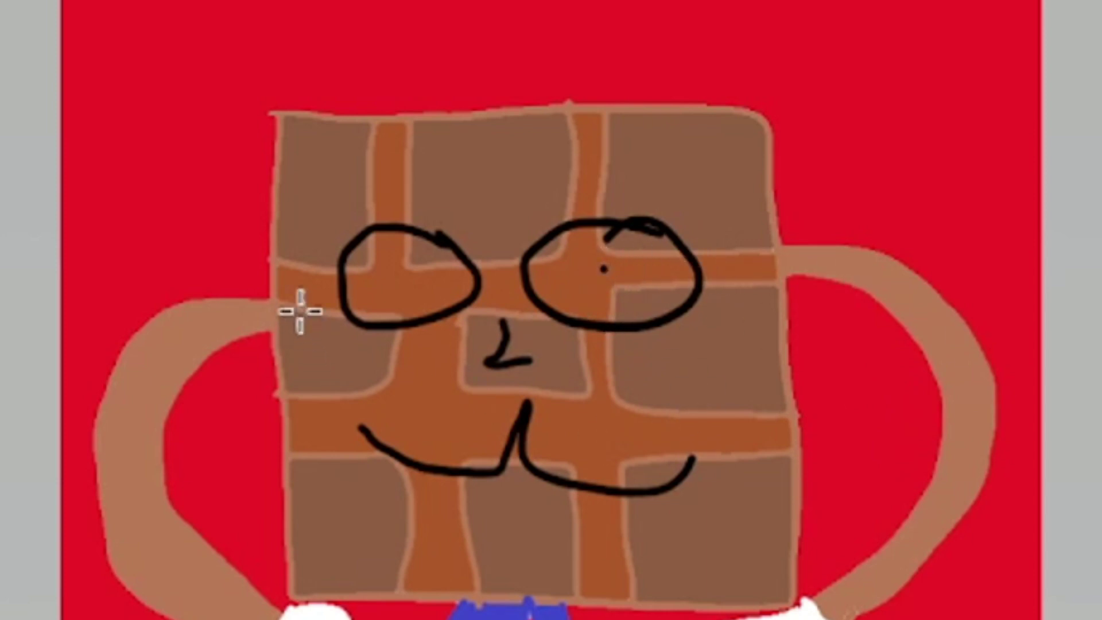
left_click(402, 278)
left_click(623, 315)
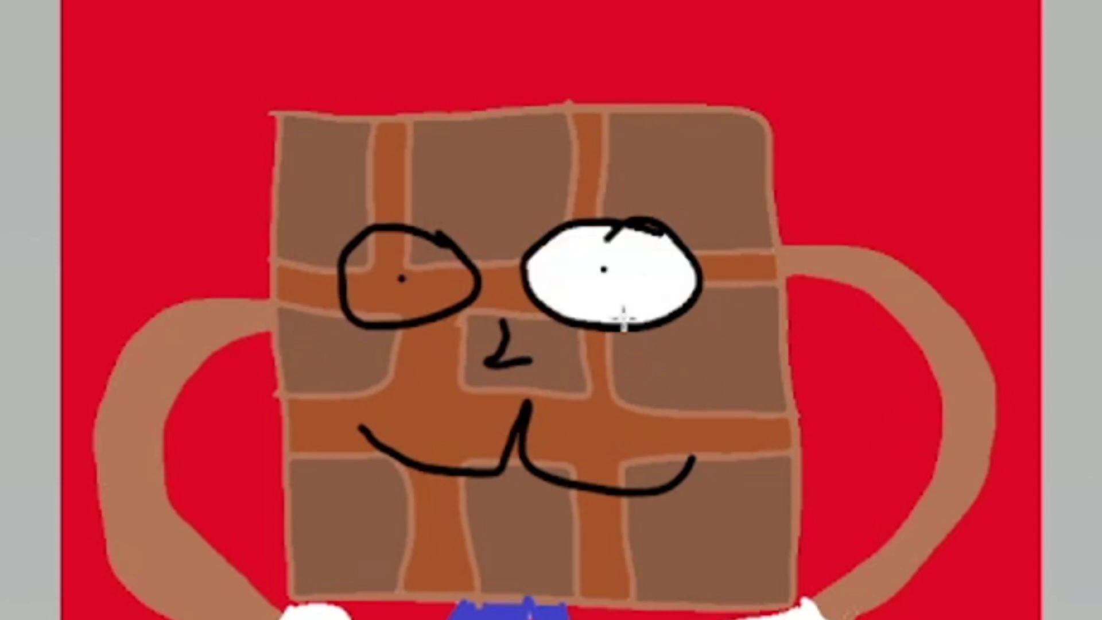
left_click(399, 307)
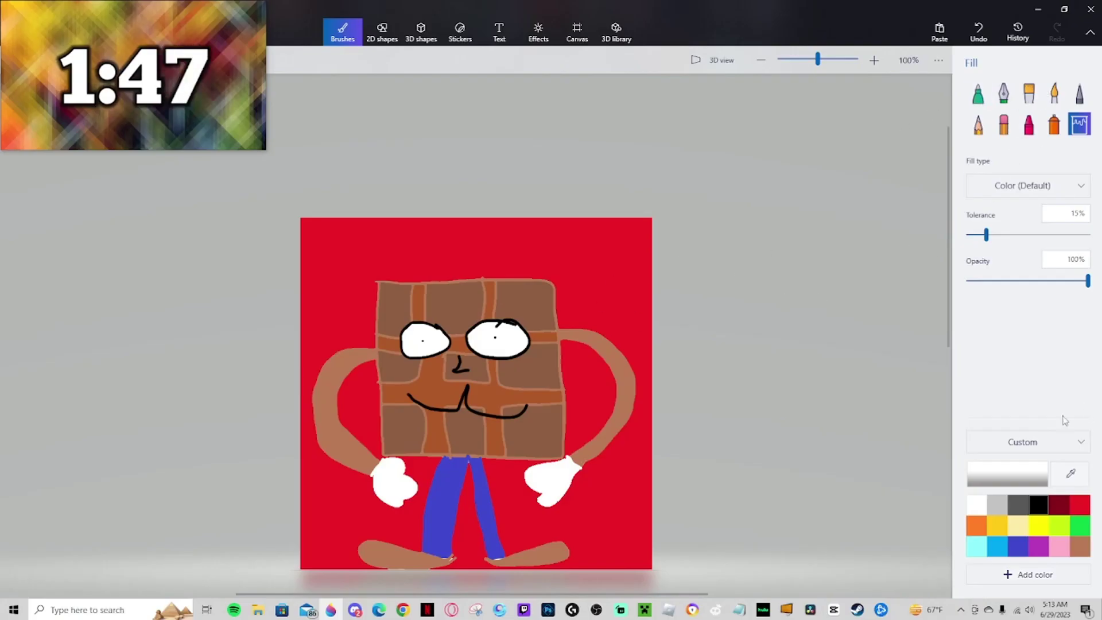
Draw a wavy orange syrup patch around the eye on the face's left side and fill it with orange.
left_click(1086, 548)
left_click(975, 524)
left_click(977, 92)
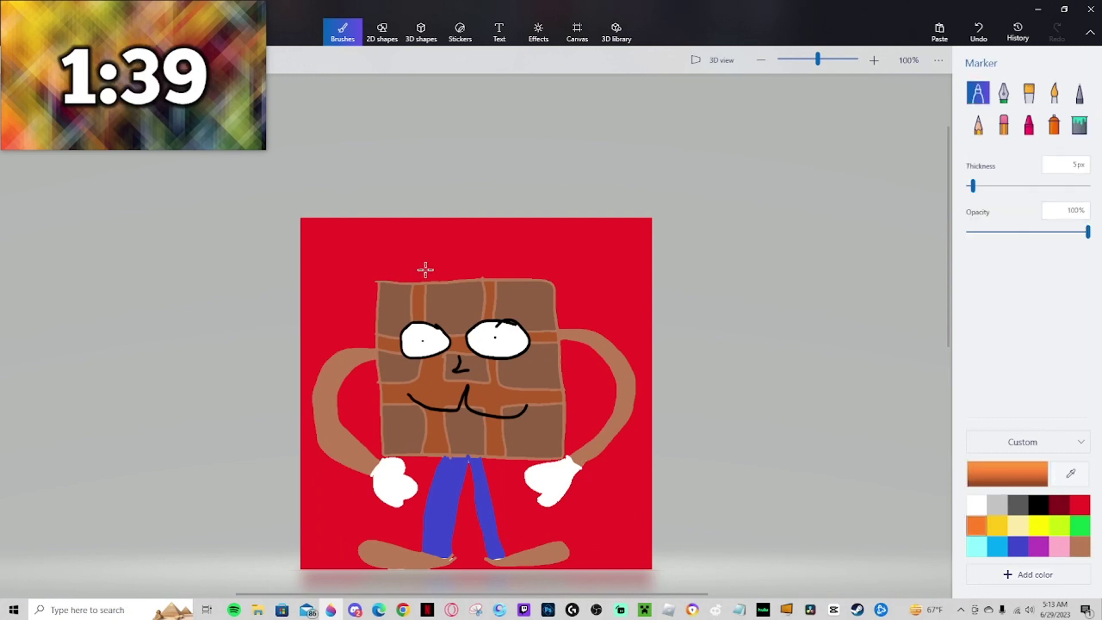
mouse_move(424, 272)
left_mouse_down()
mouse_move(396, 319)
mouse_move(378, 393)
mouse_move(397, 444)
mouse_move(451, 362)
mouse_move(450, 306)
mouse_move(426, 274)
left_mouse_up()
left_click(1079, 125)
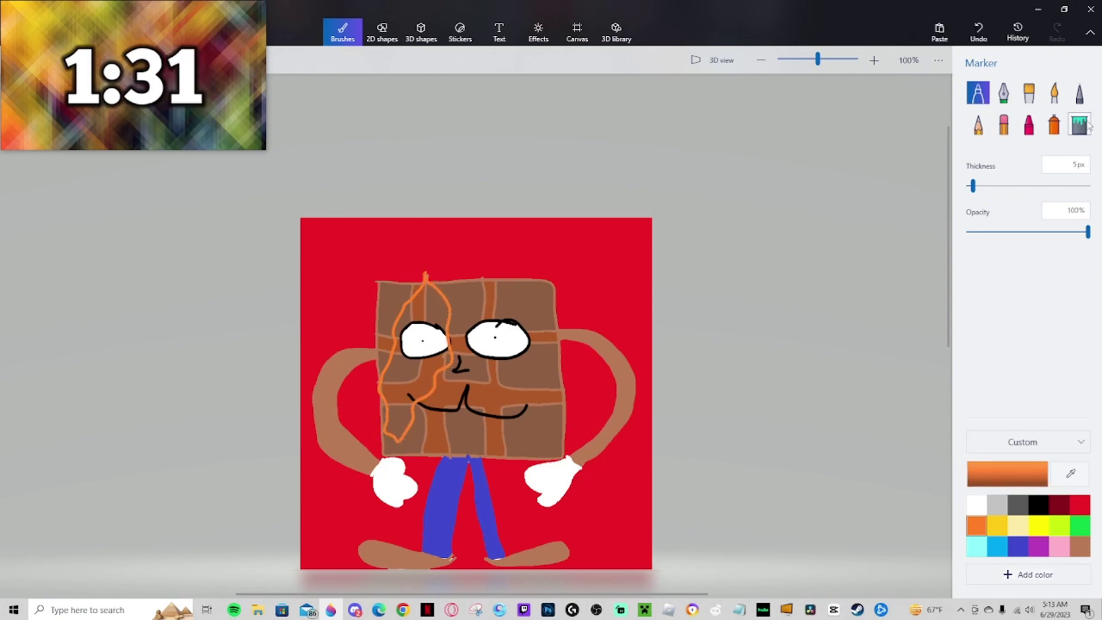
left_click(429, 302)
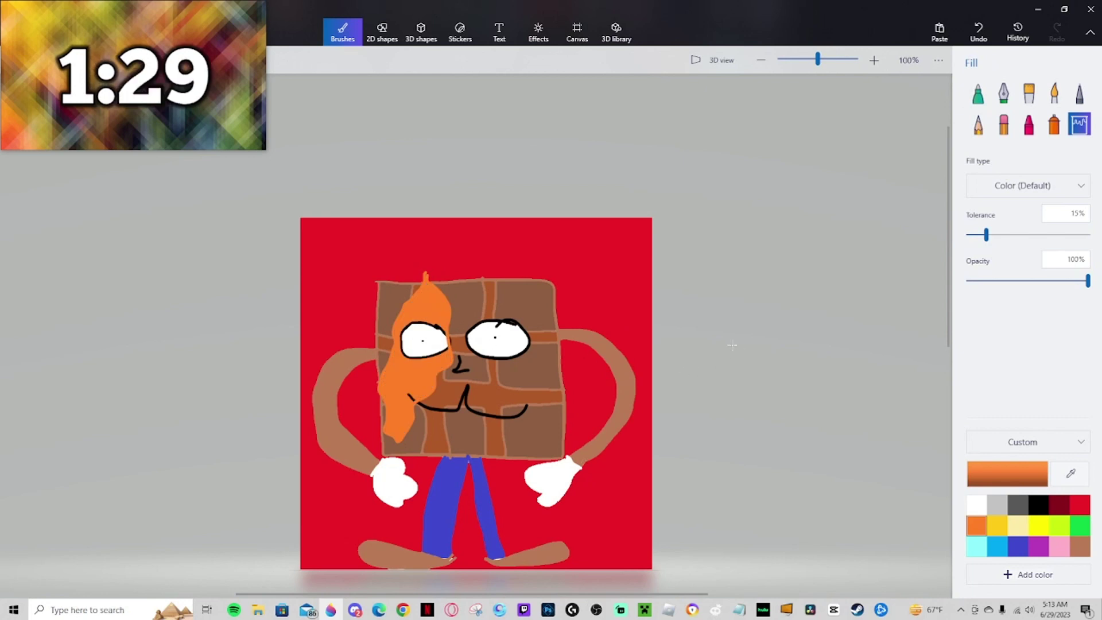
Draw small orange drips below the body on both sides of the legs, and fill the background with orange.
left_click(978, 102)
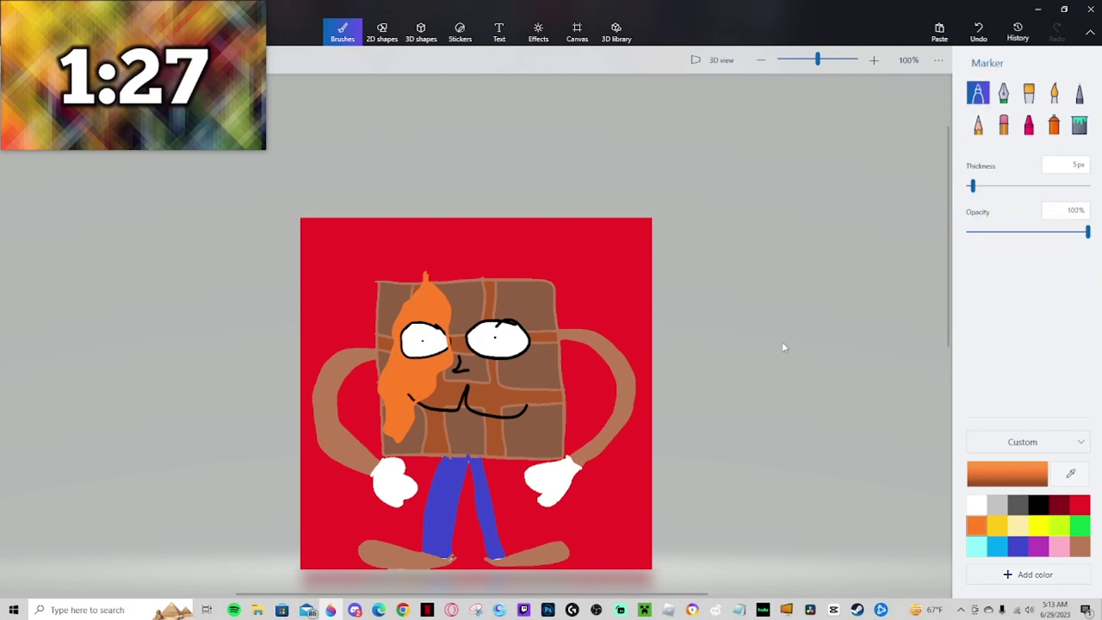
left_click_drag(407, 455, 417, 474)
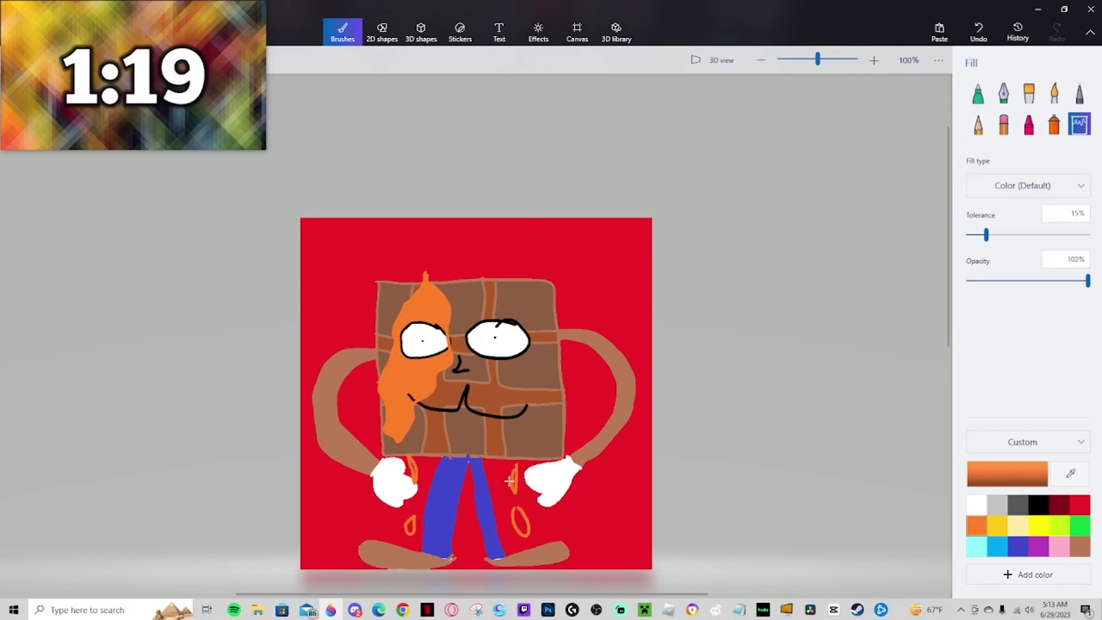
left_click(510, 487)
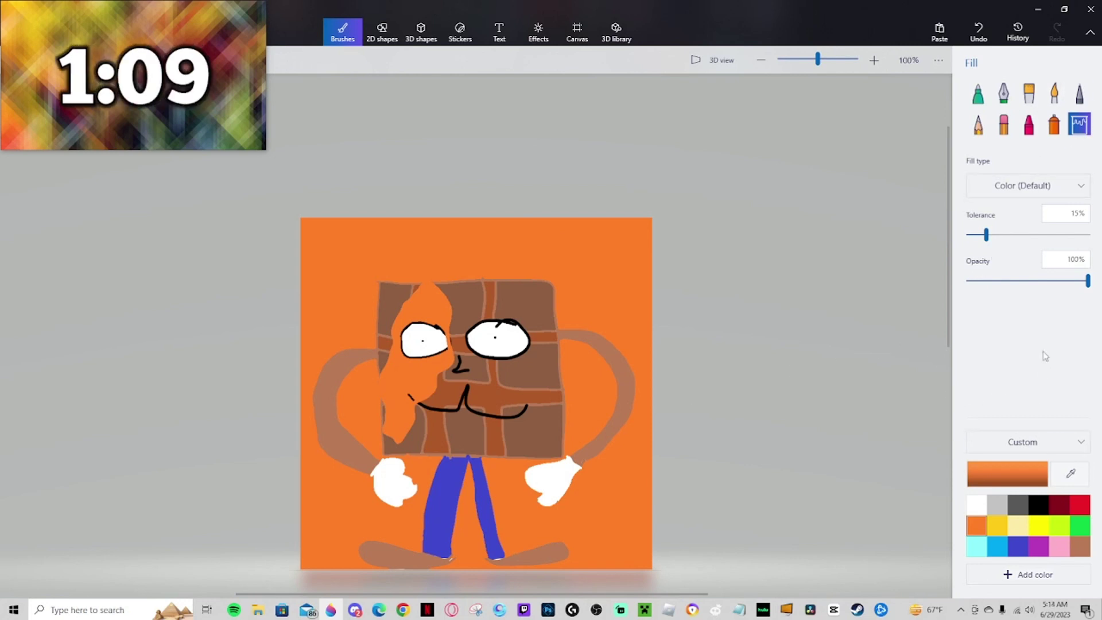
Draw a curved golden-yellow streak down the right side of the face with the Marker and fill it with the same colour.
left_click(978, 93)
left_click(998, 525)
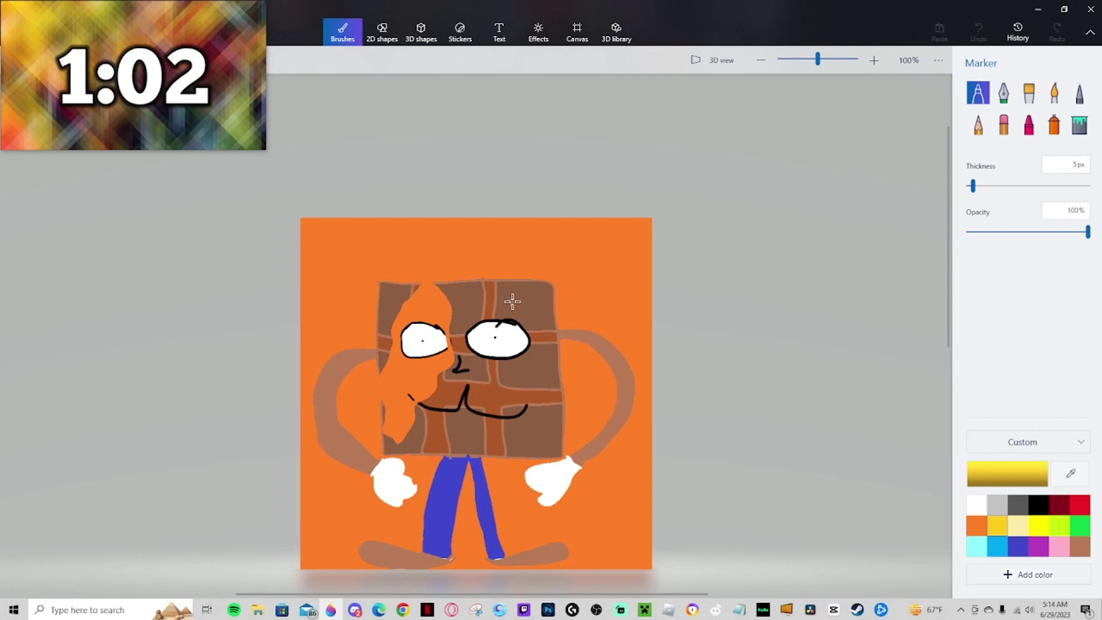
mouse_move(508, 300)
left_mouse_down()
mouse_move(537, 394)
mouse_move(547, 362)
mouse_move(536, 307)
mouse_move(506, 297)
left_mouse_up()
left_click(1079, 125)
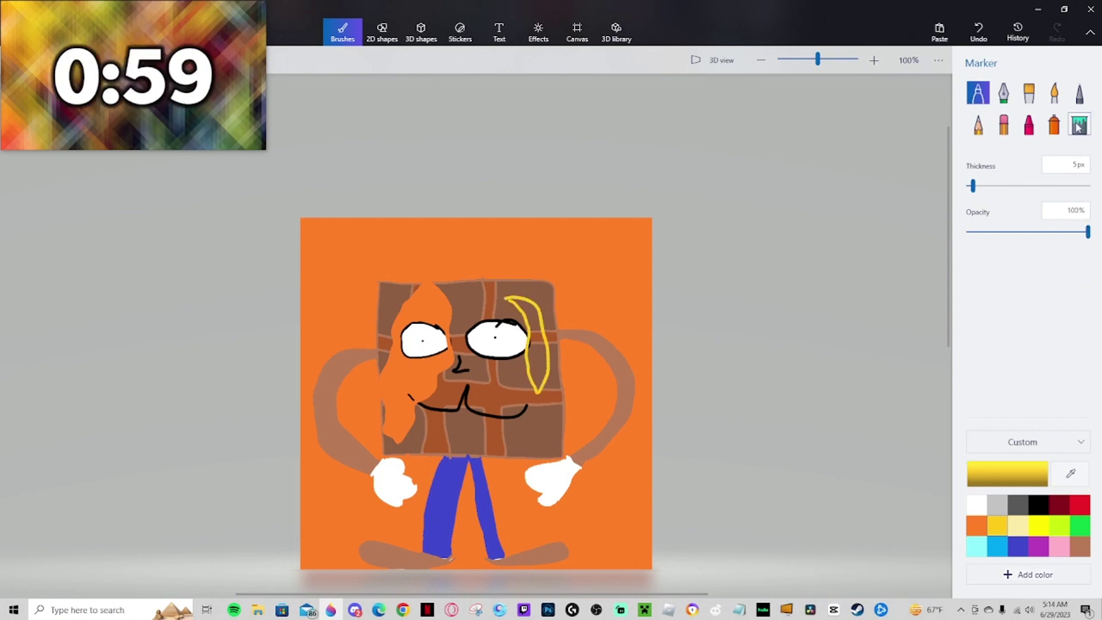
left_click(535, 326)
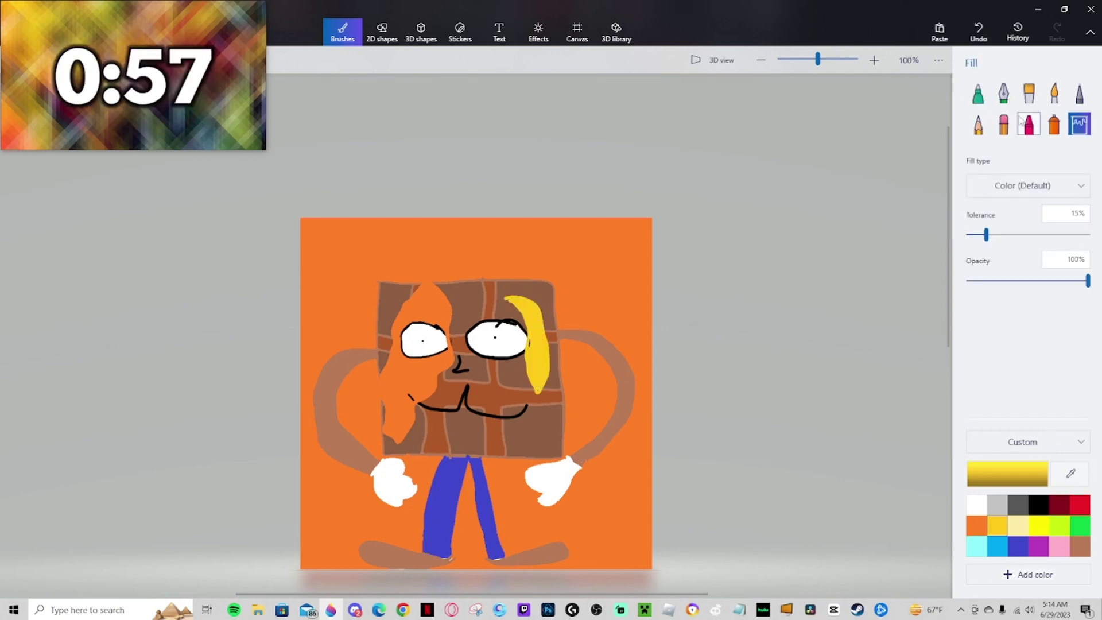
Draw a black outline of a small loop above a larger rounded shape beside the right hand with the Marker.
left_click(978, 93)
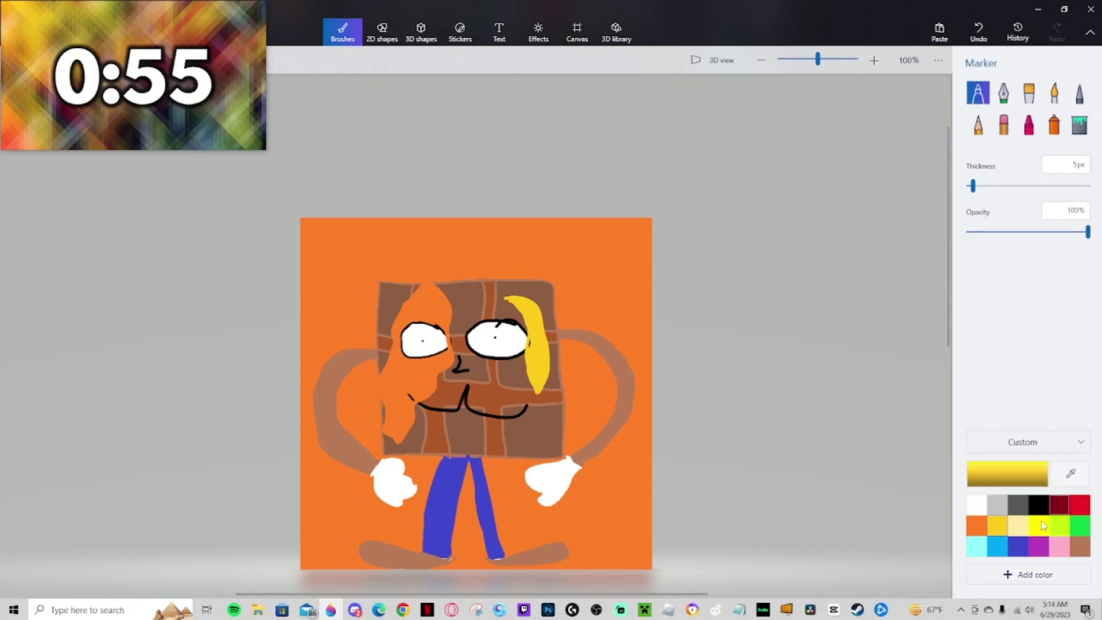
left_click(1038, 505)
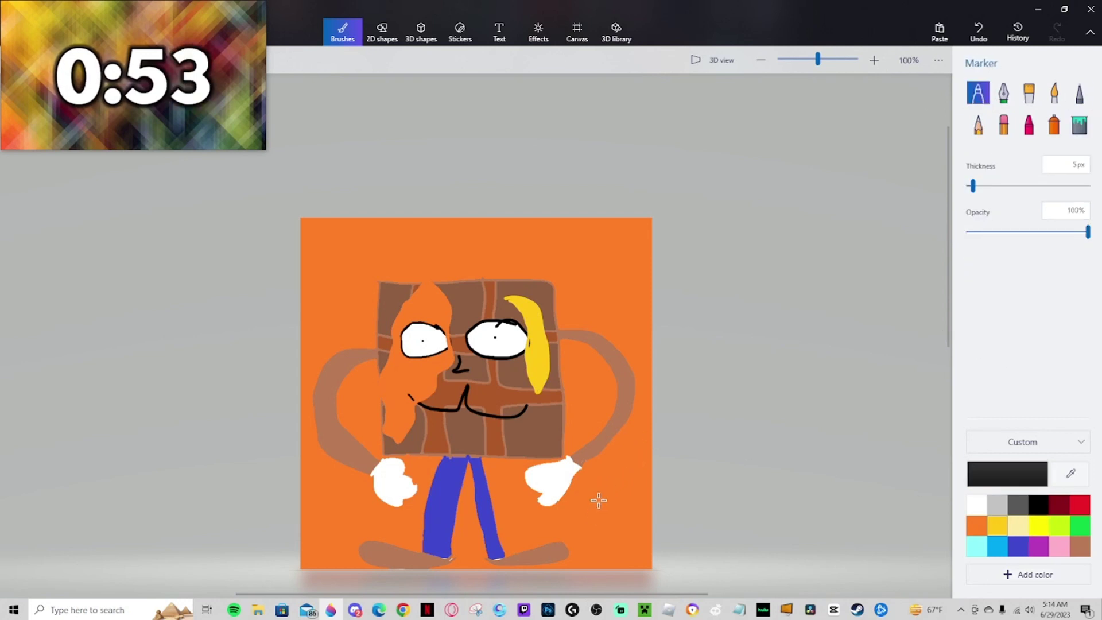
mouse_move(599, 501)
left_mouse_down()
mouse_move(588, 525)
mouse_move(624, 565)
mouse_move(631, 537)
mouse_move(622, 510)
mouse_move(590, 492)
mouse_move(592, 460)
mouse_move(602, 478)
mouse_move(590, 503)
left_mouse_up()
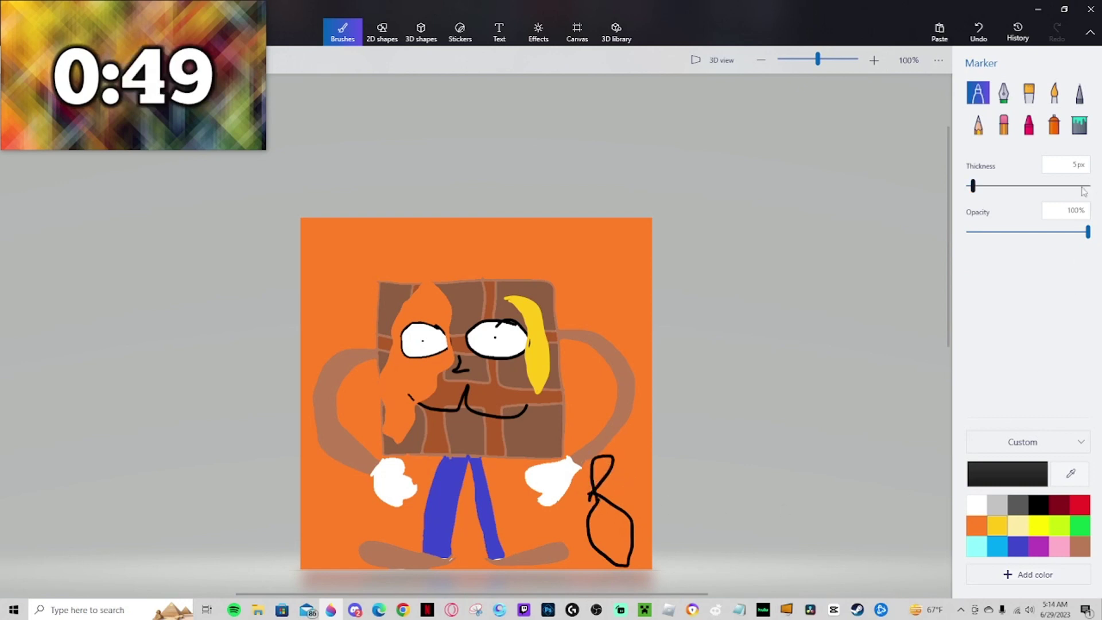
Fill the loop and rounded shape beside the right hand with black, and recolour both with brown.
left_click(1079, 124)
left_click(609, 519)
left_click(603, 472)
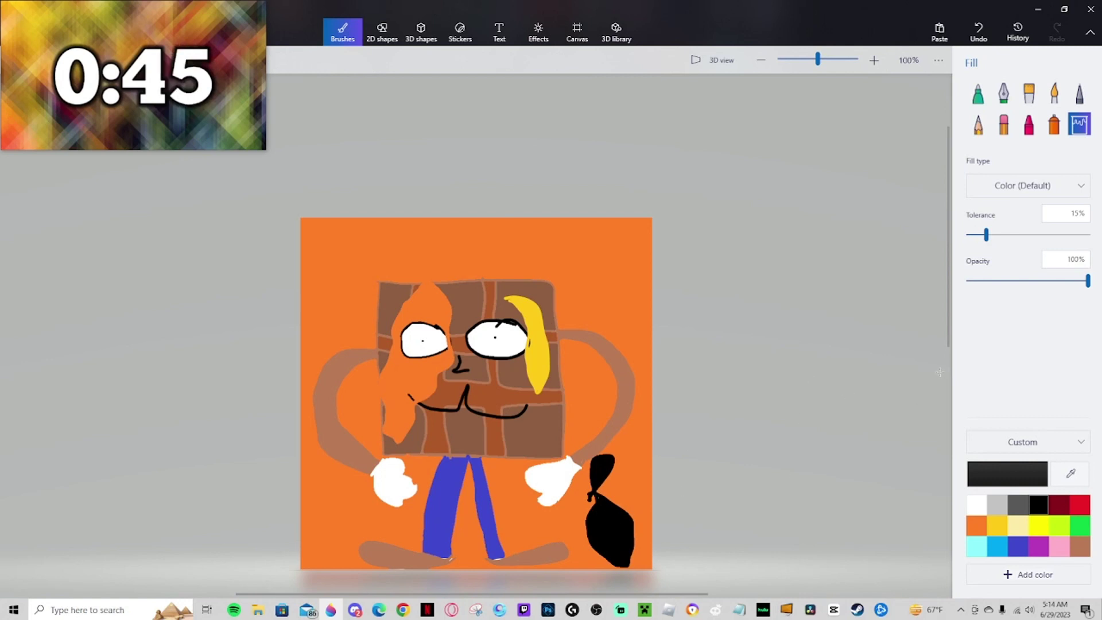
left_click(1079, 546)
left_click(615, 509)
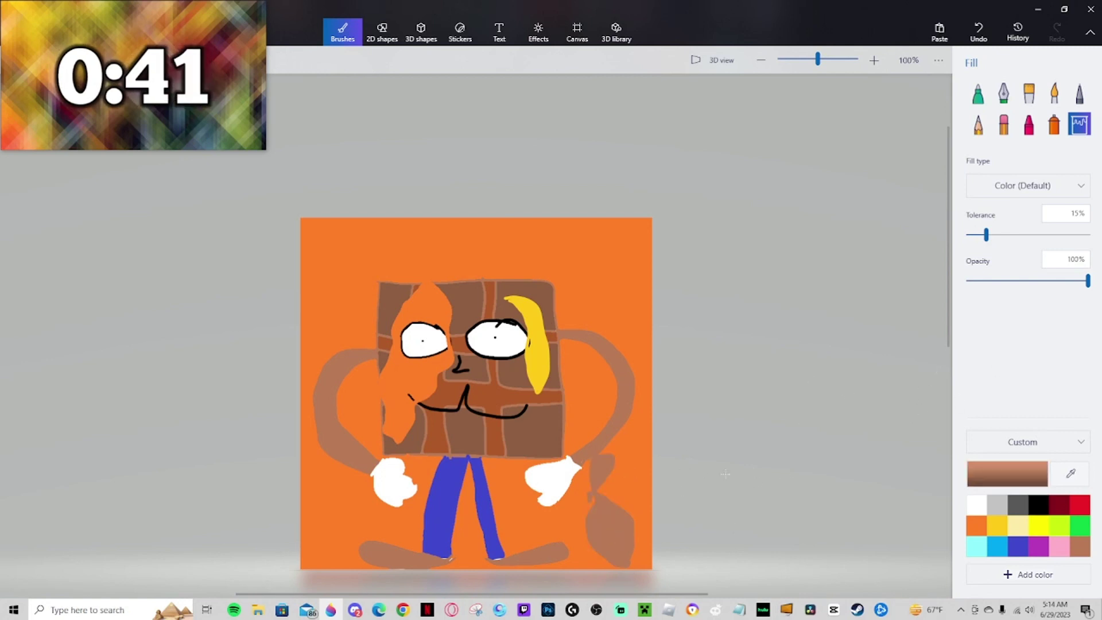
Fill the rounded shape beside the right hand with white, and select brown as the fill colour.
left_click(976, 504)
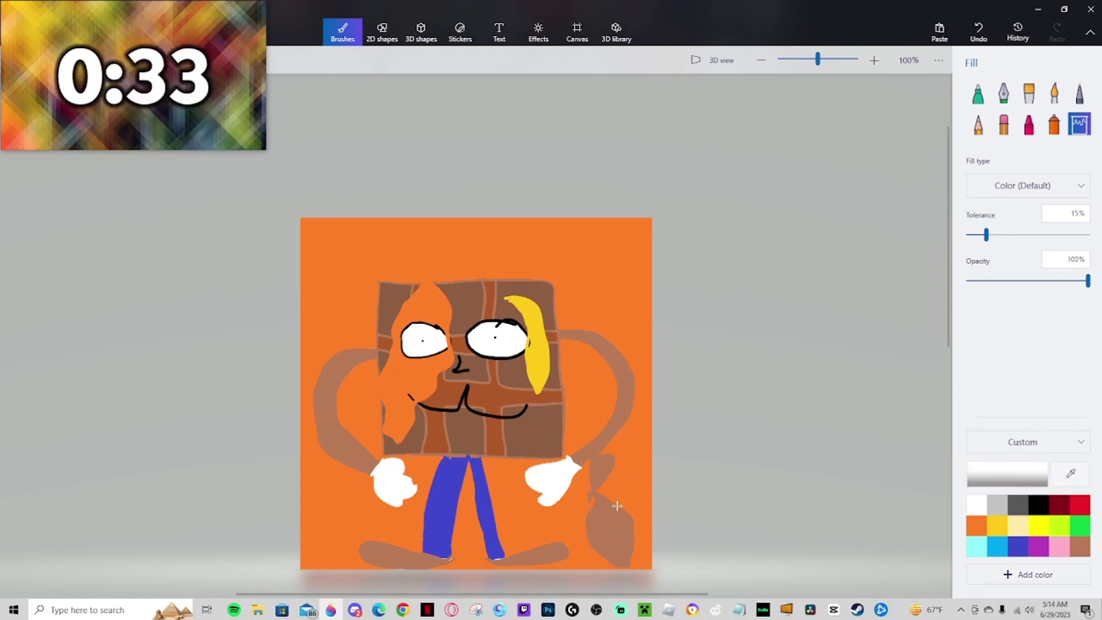
left_click(615, 535)
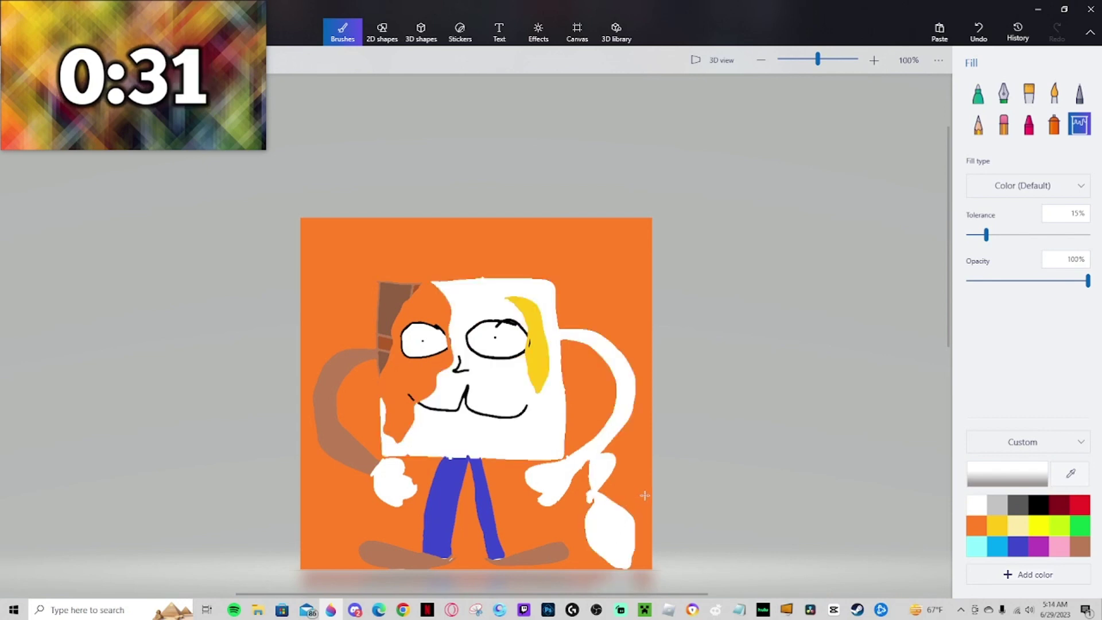
left_click(1020, 527)
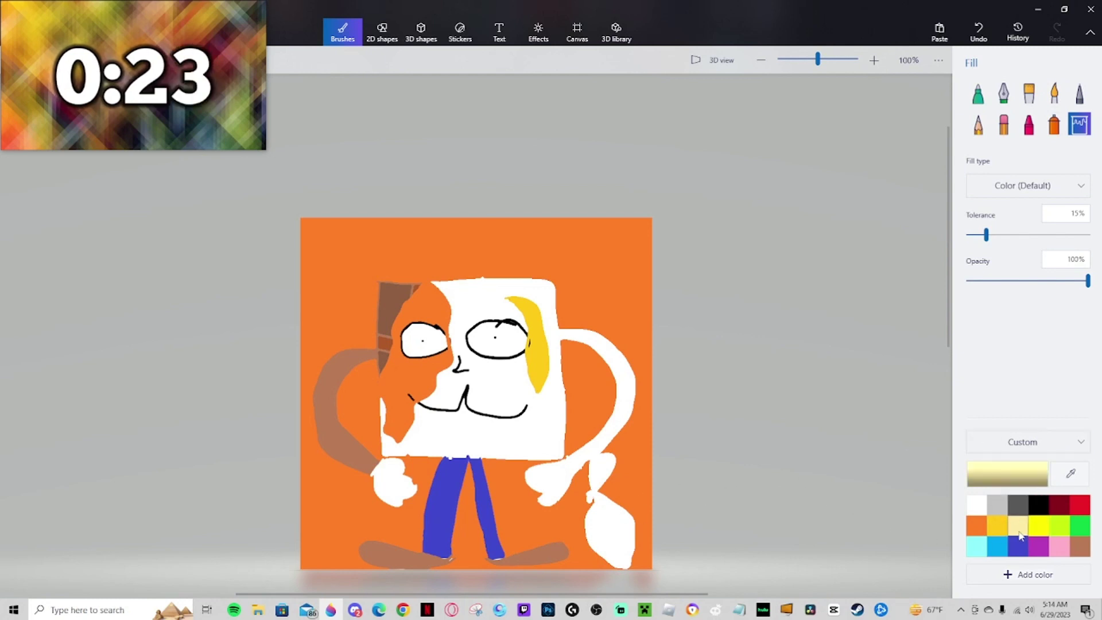
left_click(1081, 546)
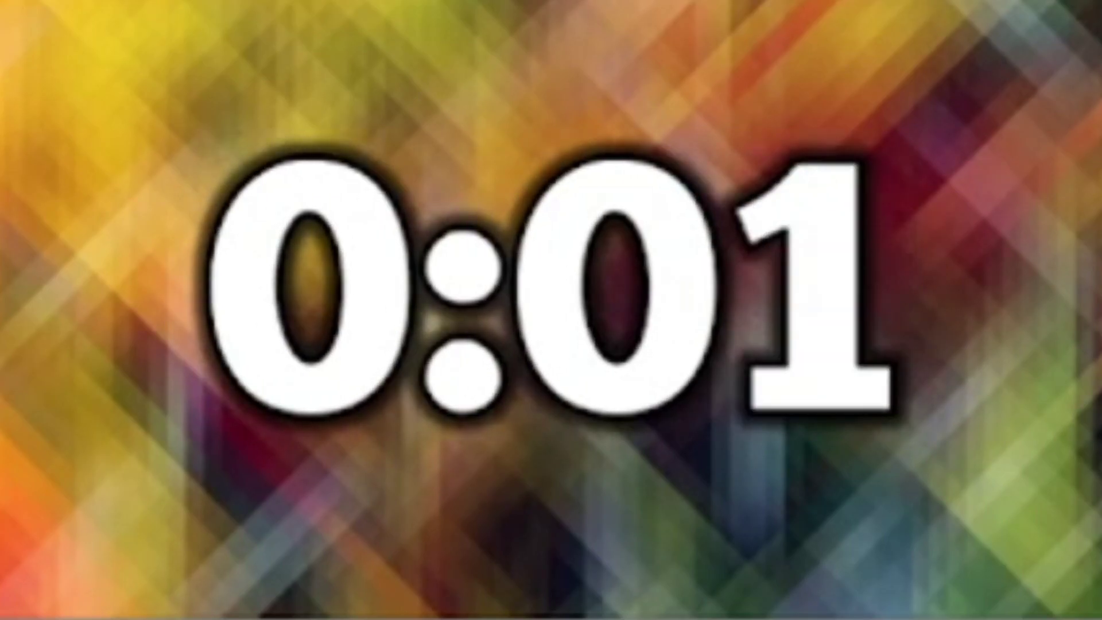
Start the five-minute timer and draw a tall green triangular hat outline near the top of the blank canvas with the 5 px Marker.
mouse_move(627, 344)
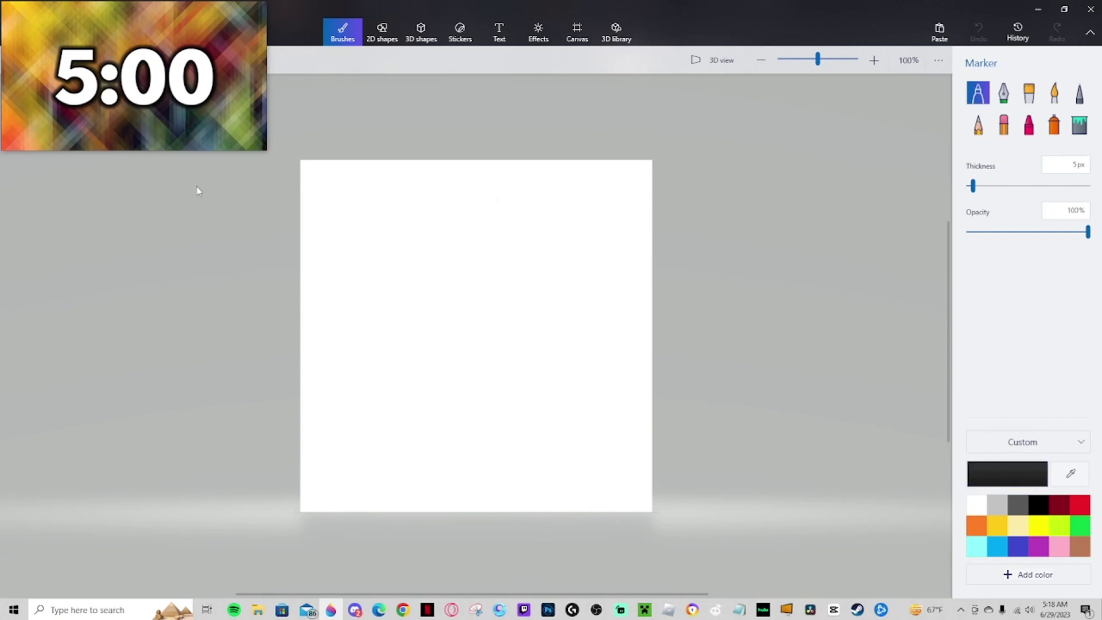
left_click(25, 128)
left_click(1079, 525)
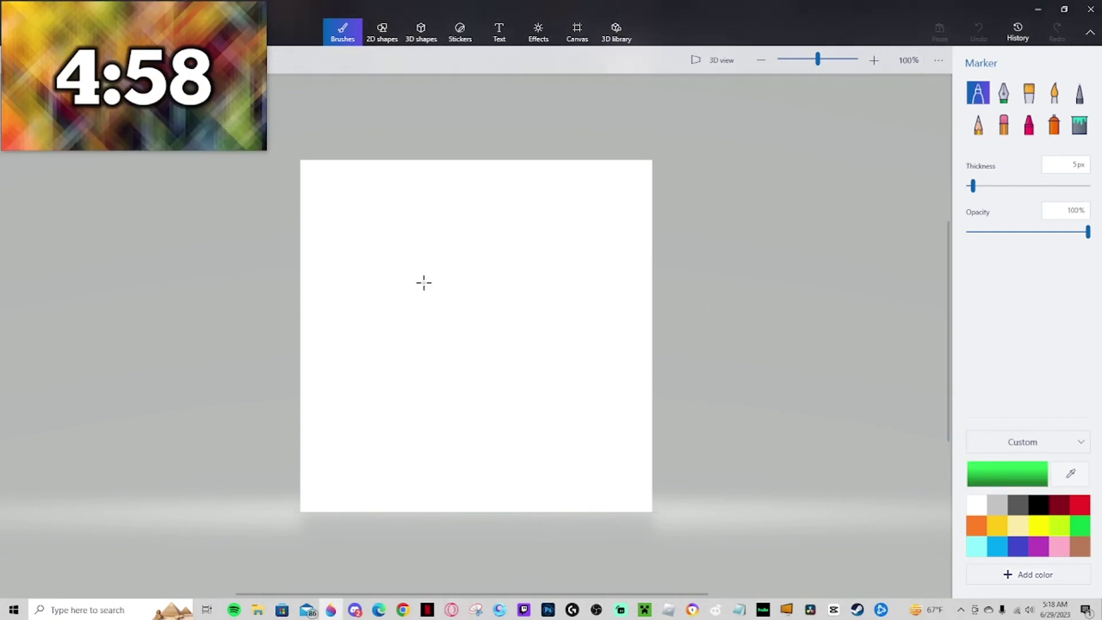
mouse_move(423, 283)
left_mouse_down()
mouse_move(470, 186)
mouse_move(484, 288)
mouse_move(421, 284)
left_mouse_up()
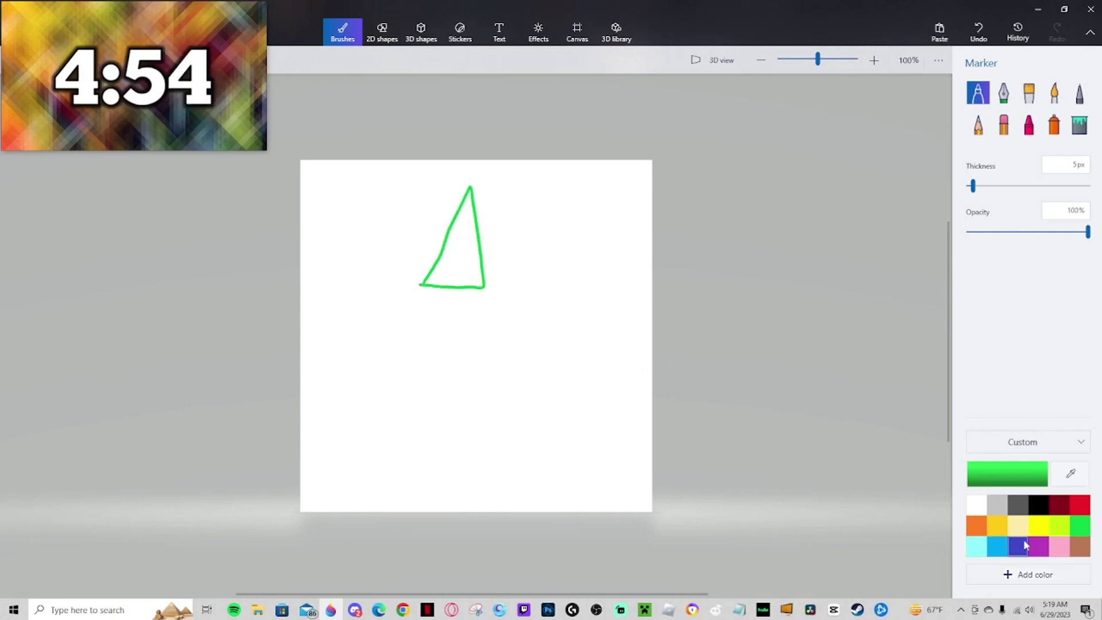
Draw a rounded light-brown head with pointed ears below the hat, and fill the head and hat with their outline colours.
left_click(1080, 547)
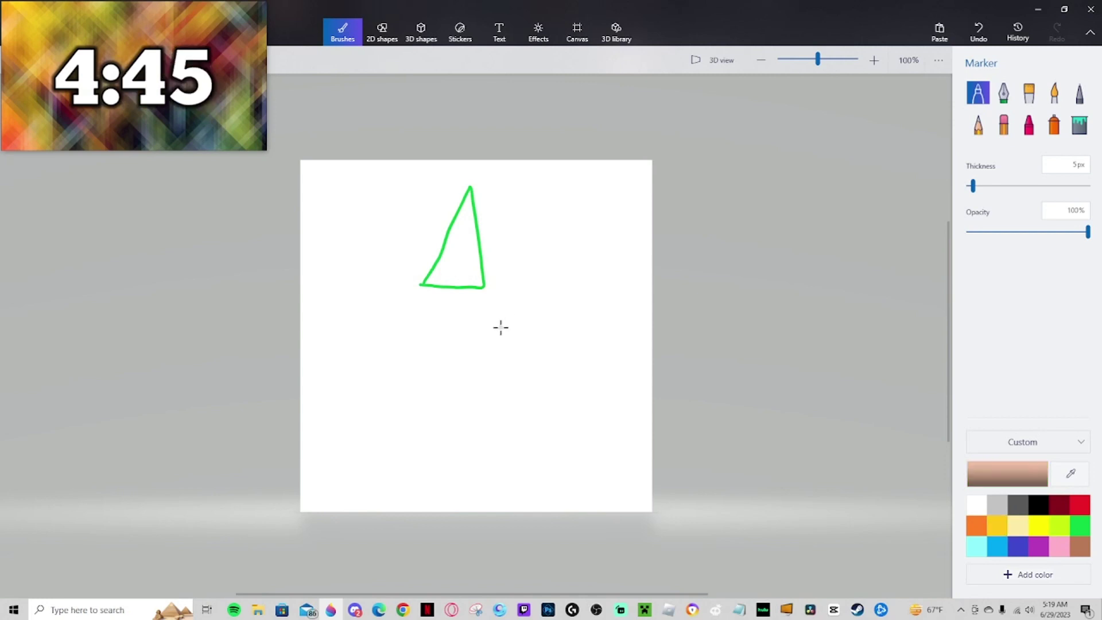
mouse_move(521, 338)
left_mouse_down()
mouse_move(491, 297)
mouse_move(437, 286)
mouse_move(401, 295)
mouse_move(394, 359)
mouse_move(461, 397)
mouse_move(511, 371)
mouse_move(514, 327)
left_mouse_up()
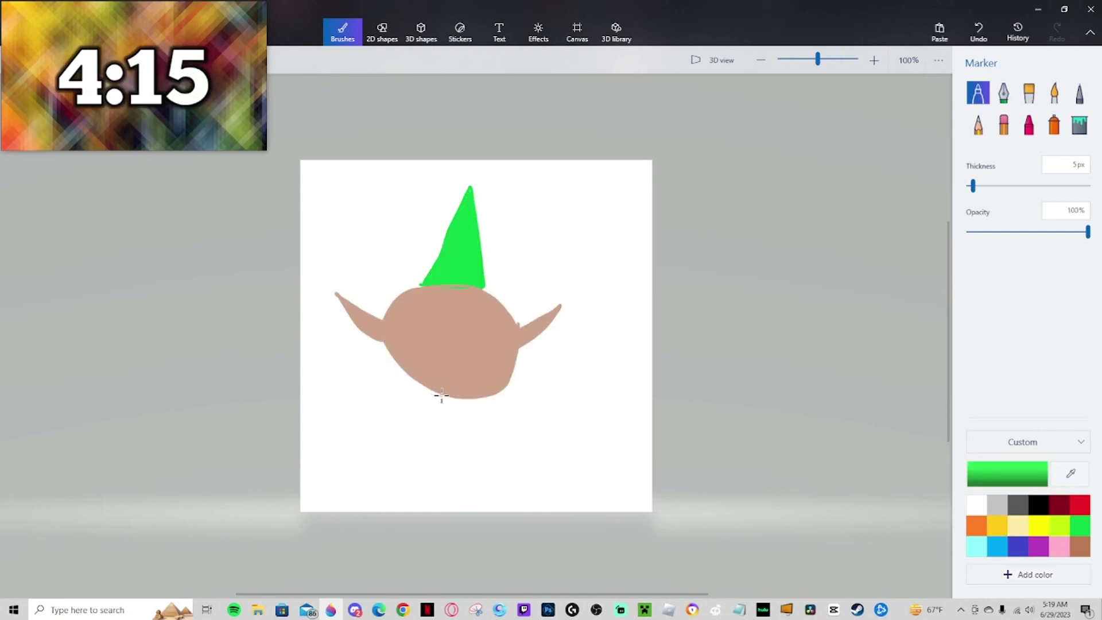
Outline a narrow green body below the head with the Marker and fill it with green.
mouse_move(446, 395)
left_mouse_down()
mouse_move(453, 445)
mouse_move(467, 432)
mouse_move(461, 396)
left_mouse_up()
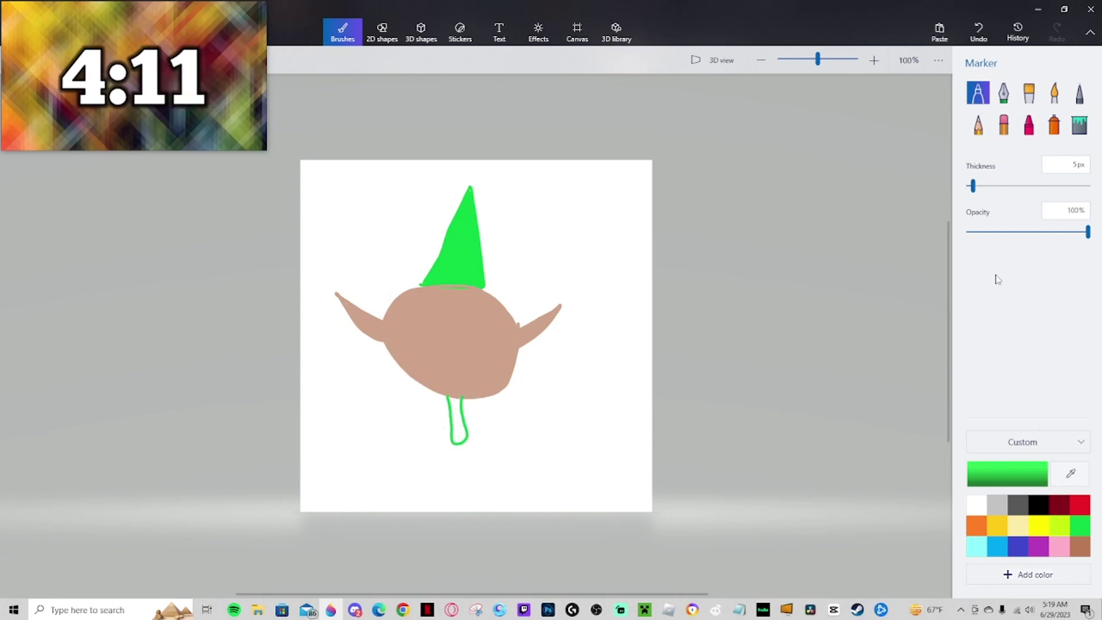
left_click(1079, 124)
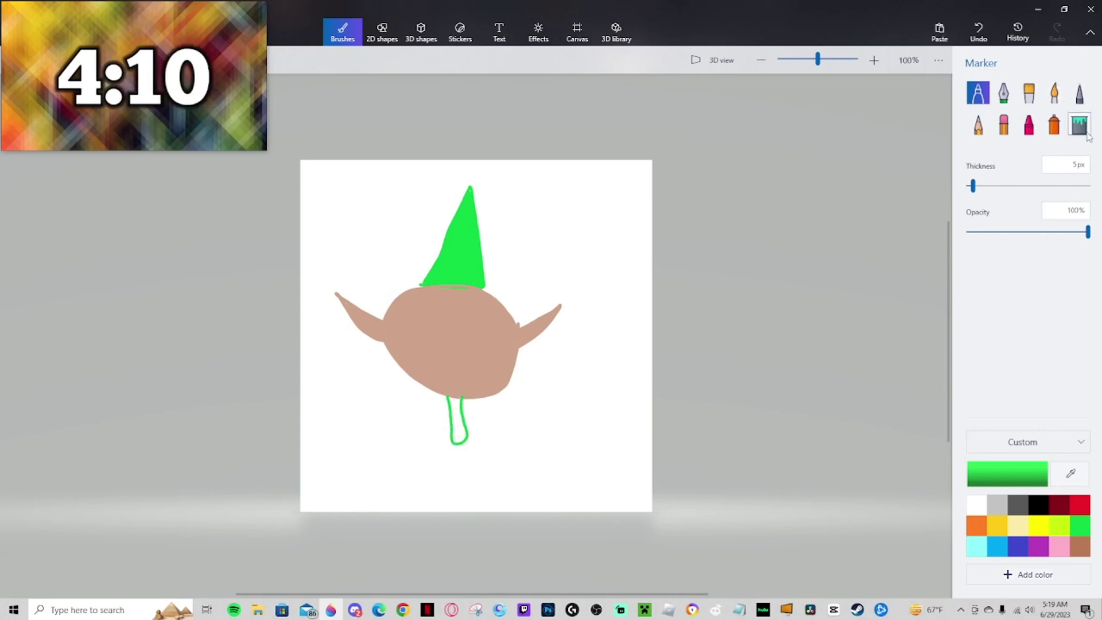
left_click(465, 432)
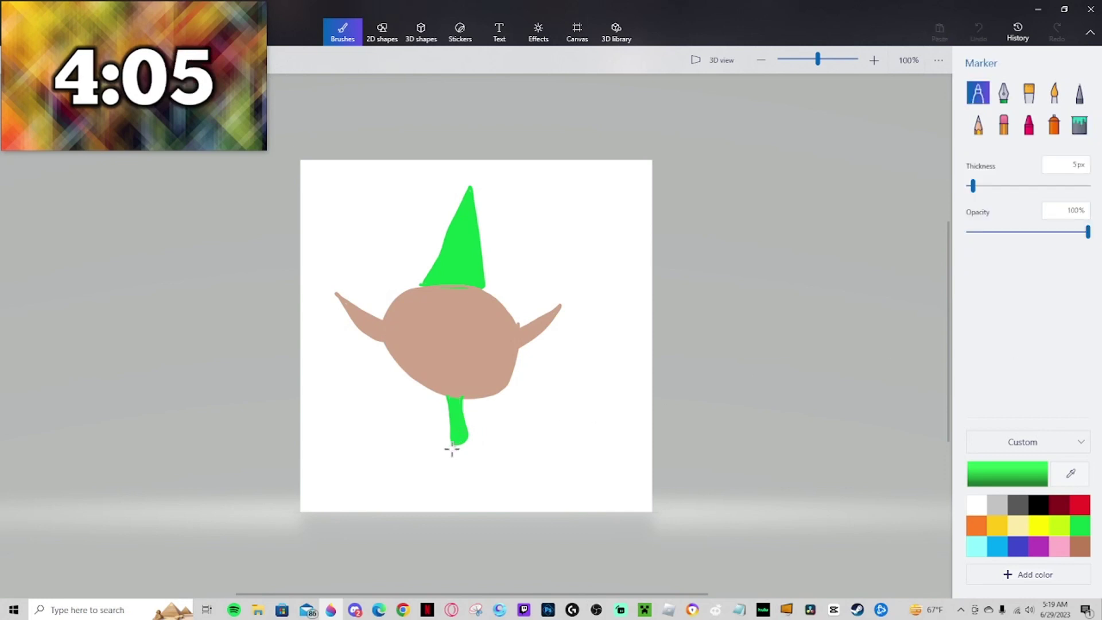
Draw thin green bent legs from the base of the body and two bent green arms reaching to the right.
mouse_move(453, 447)
left_mouse_down()
mouse_move(429, 475)
mouse_move(450, 519)
mouse_move(518, 462)
mouse_move(533, 528)
left_mouse_up()
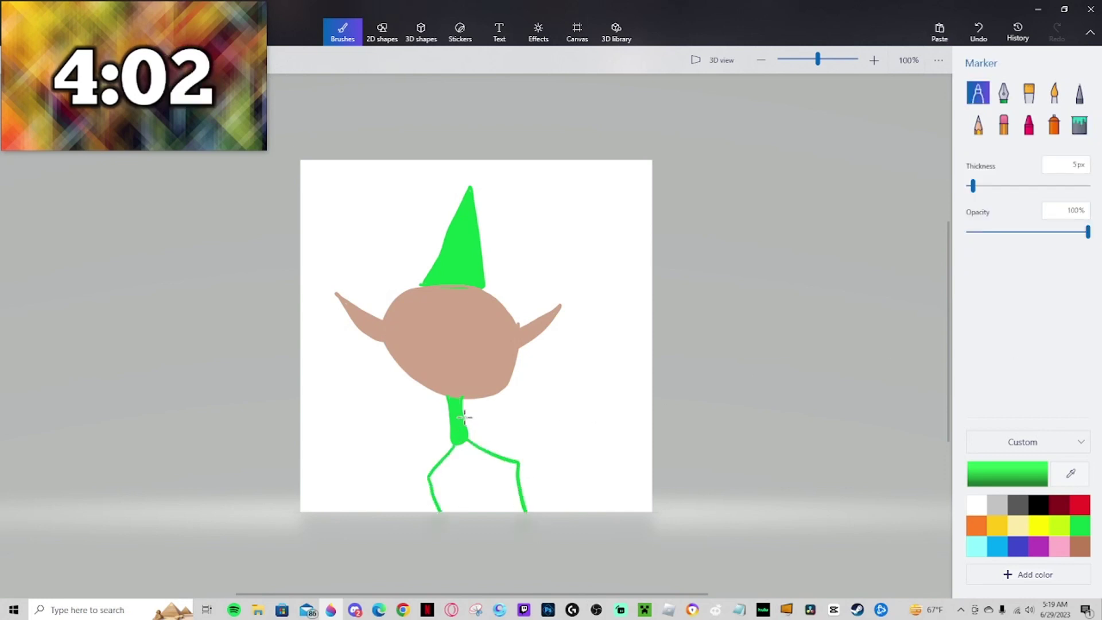
mouse_move(463, 417)
left_mouse_down()
mouse_move(540, 425)
mouse_move(610, 356)
left_mouse_up()
mouse_move(451, 421)
left_mouse_down()
mouse_move(408, 413)
mouse_move(540, 395)
left_mouse_up()
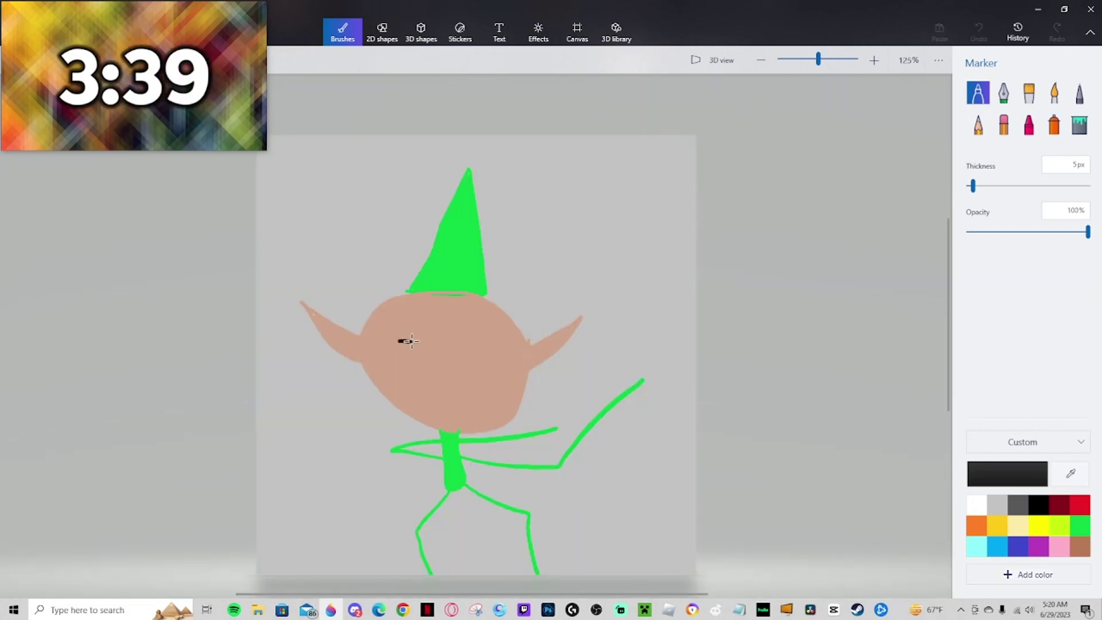
Draw two black dash eyes, a straight mouth with square front teeth and a small pointed nose on the face with the Marker.
left_click_drag(398, 341, 489, 345)
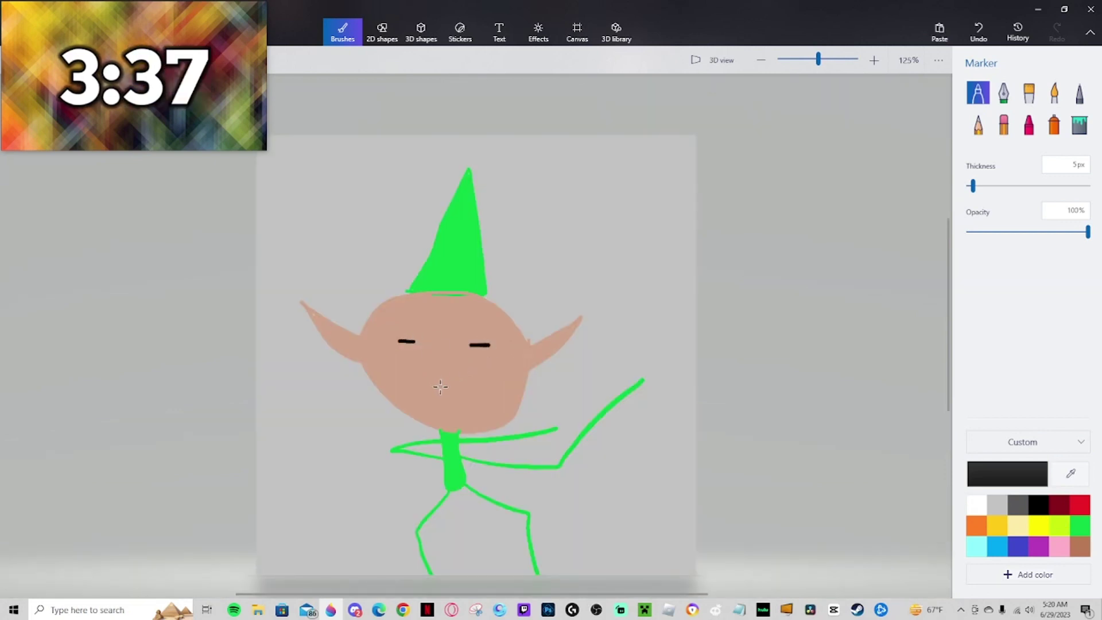
mouse_move(431, 385)
left_mouse_down()
mouse_move(492, 386)
mouse_move(485, 400)
mouse_move(485, 382)
mouse_move(469, 389)
left_mouse_up()
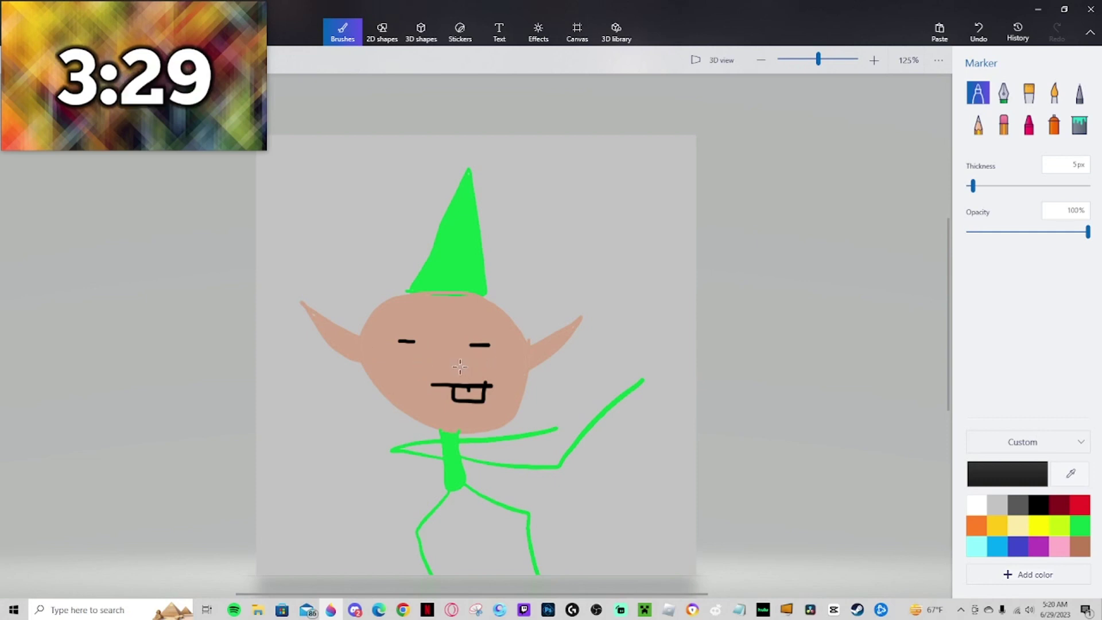
left_click_drag(446, 359, 452, 366)
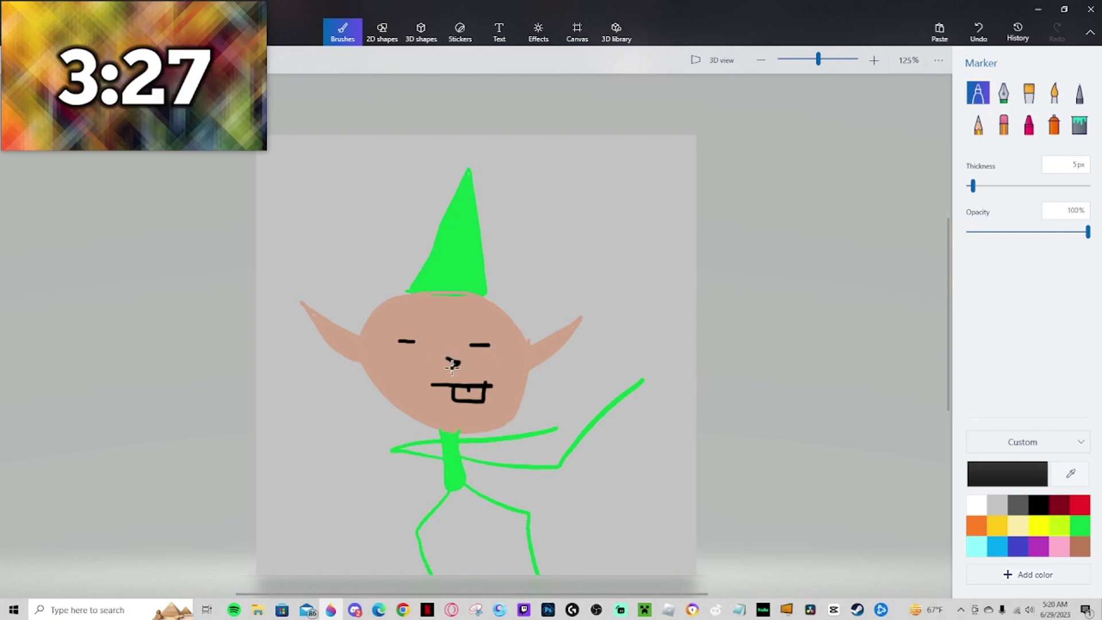
scroll(553, 434, "down", 1)
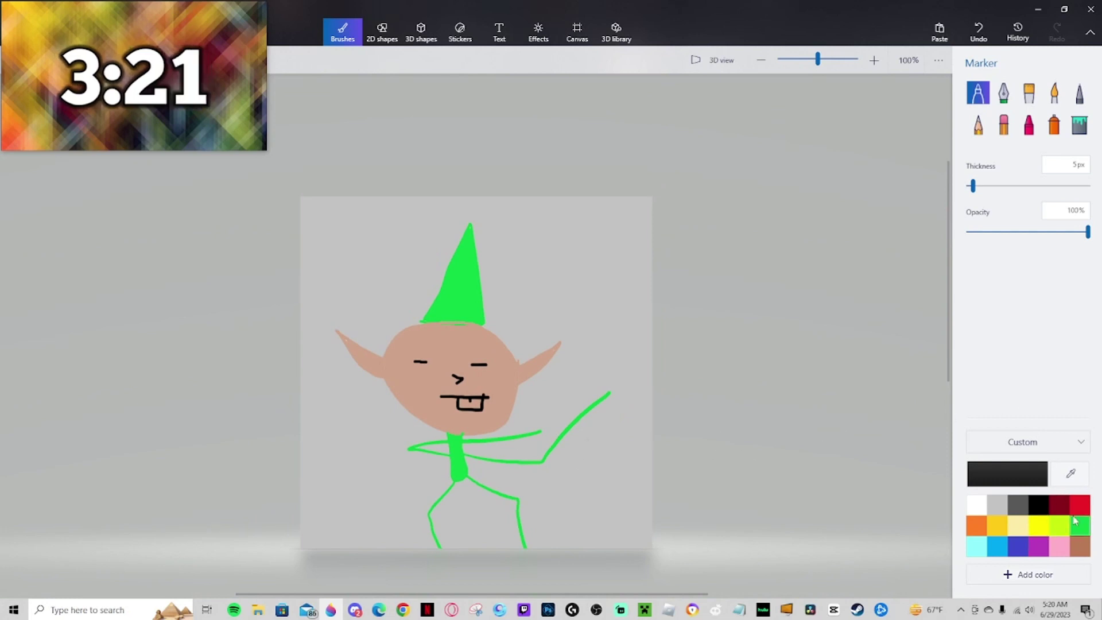
Outline a long aqua blade above the raised hand and draw a dark-grey handle beneath it with the Marker.
left_click(976, 547)
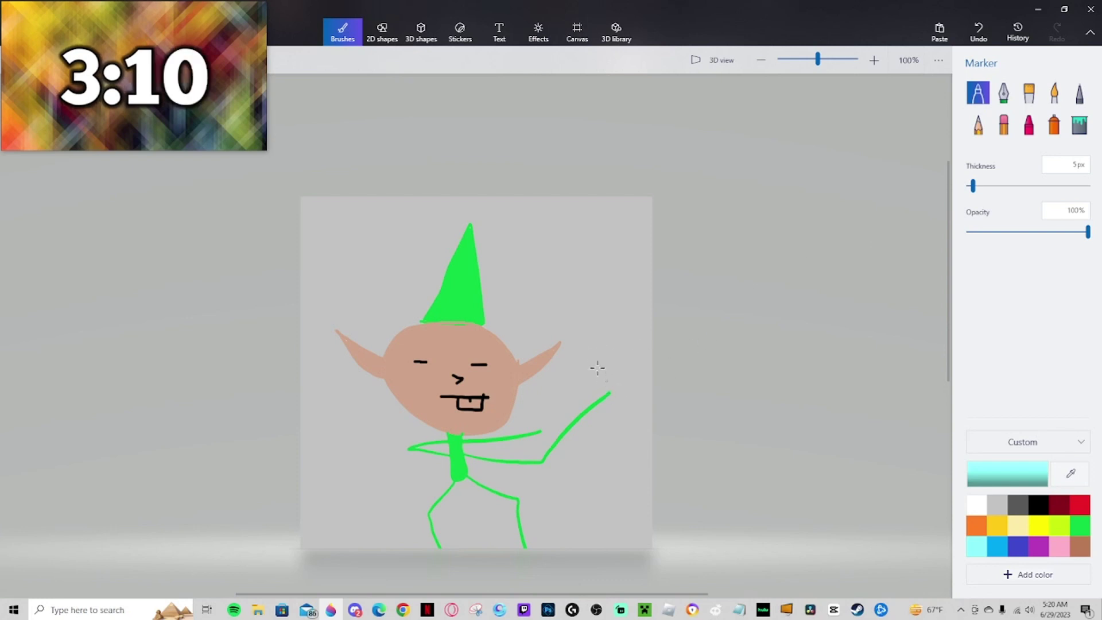
mouse_move(574, 322)
left_mouse_down()
mouse_move(569, 300)
mouse_move(590, 319)
mouse_move(600, 376)
left_mouse_up()
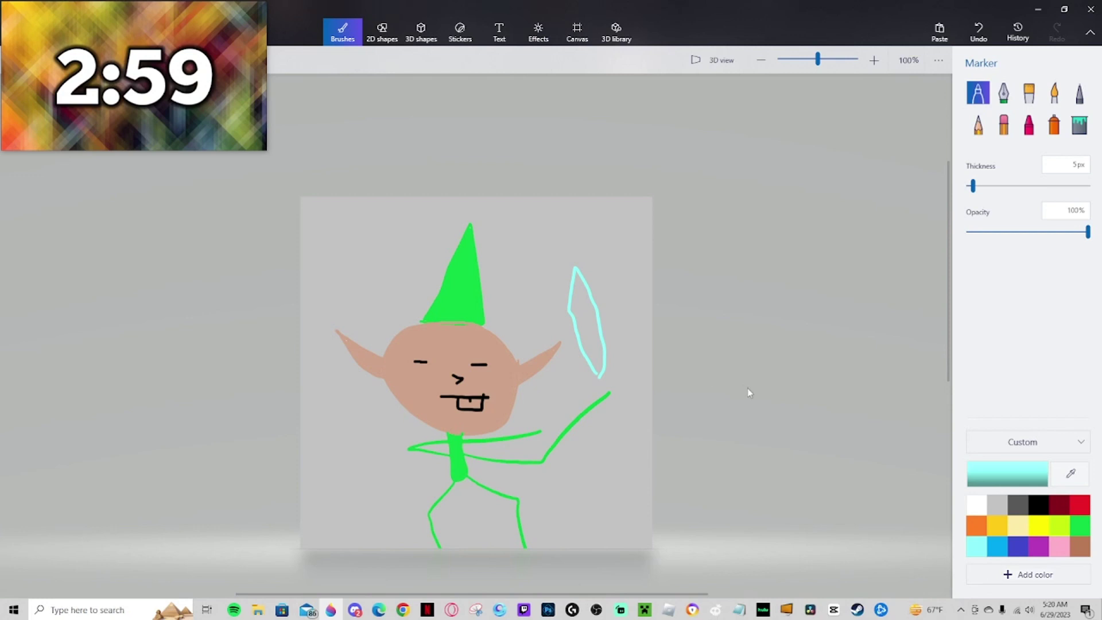
left_click(1017, 505)
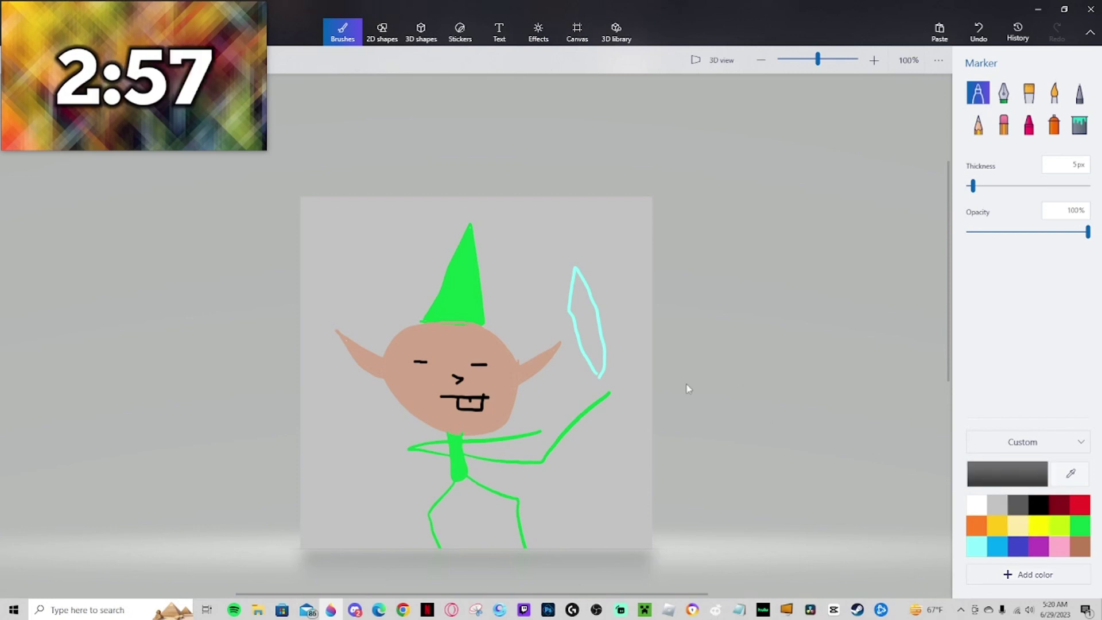
left_click_drag(600, 373, 617, 422)
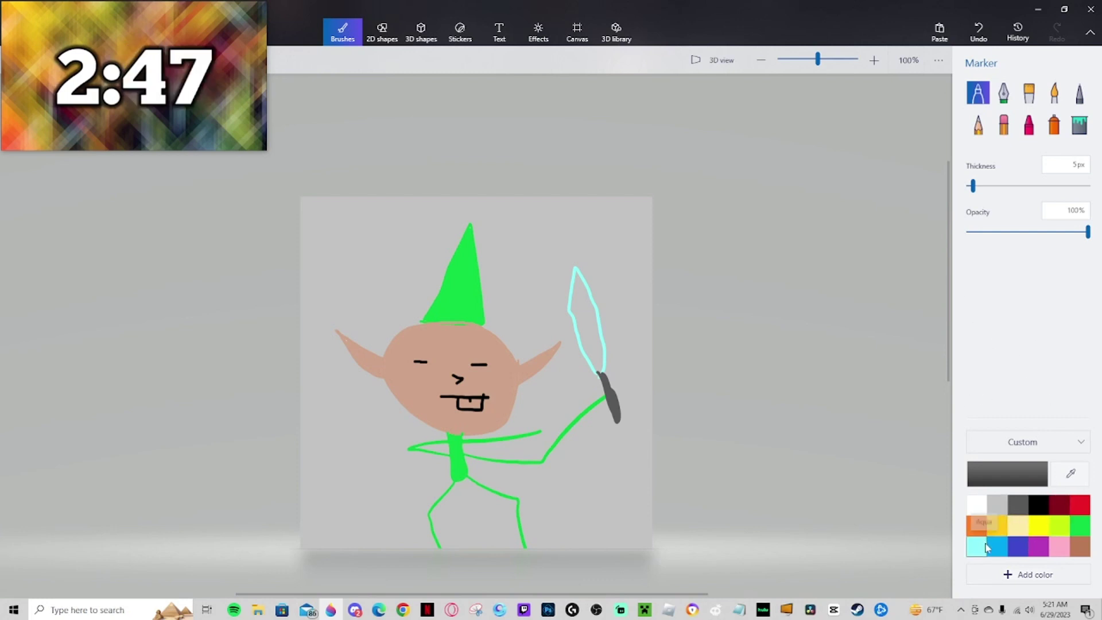
Fill the upper blade with aqua, and add a smaller filled aqua blade below the handle.
left_click(1085, 121)
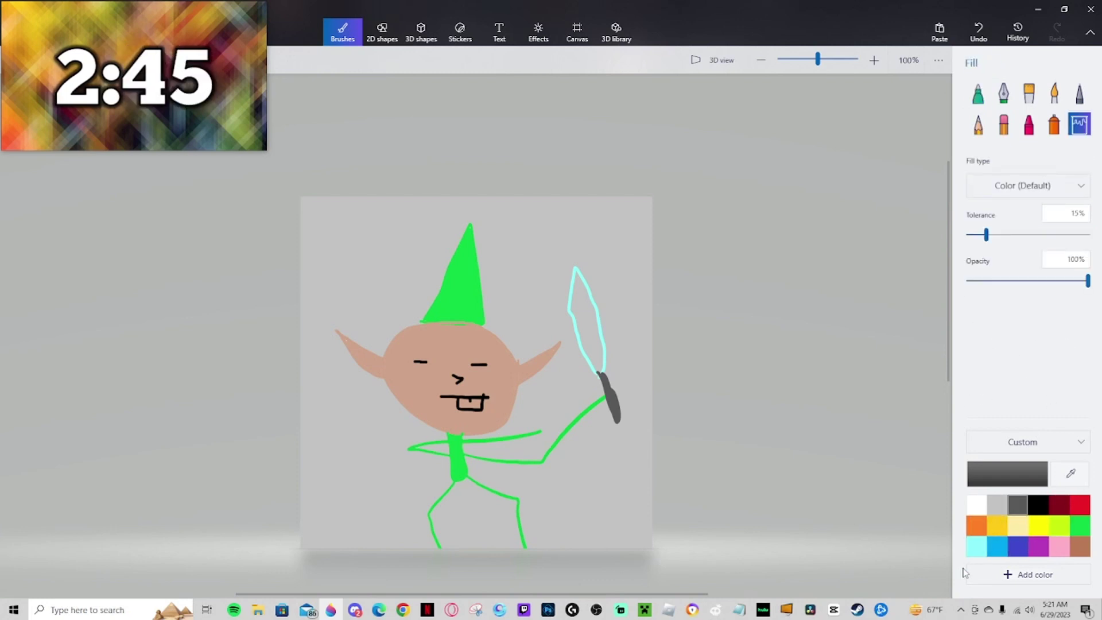
left_click(976, 546)
left_click(590, 340)
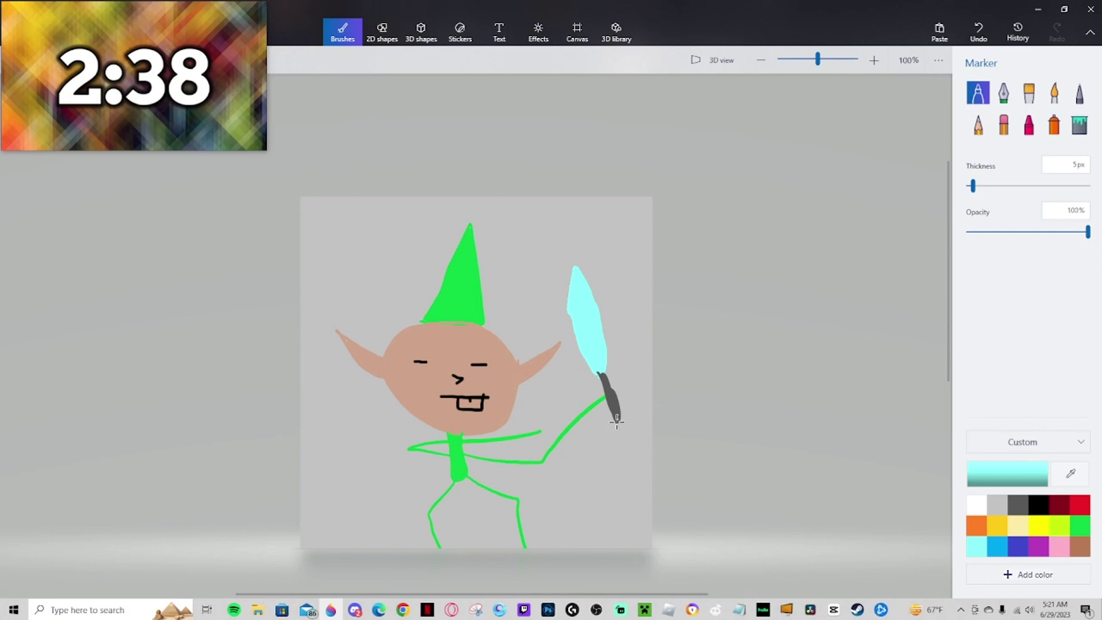
left_click_drag(616, 422, 619, 474)
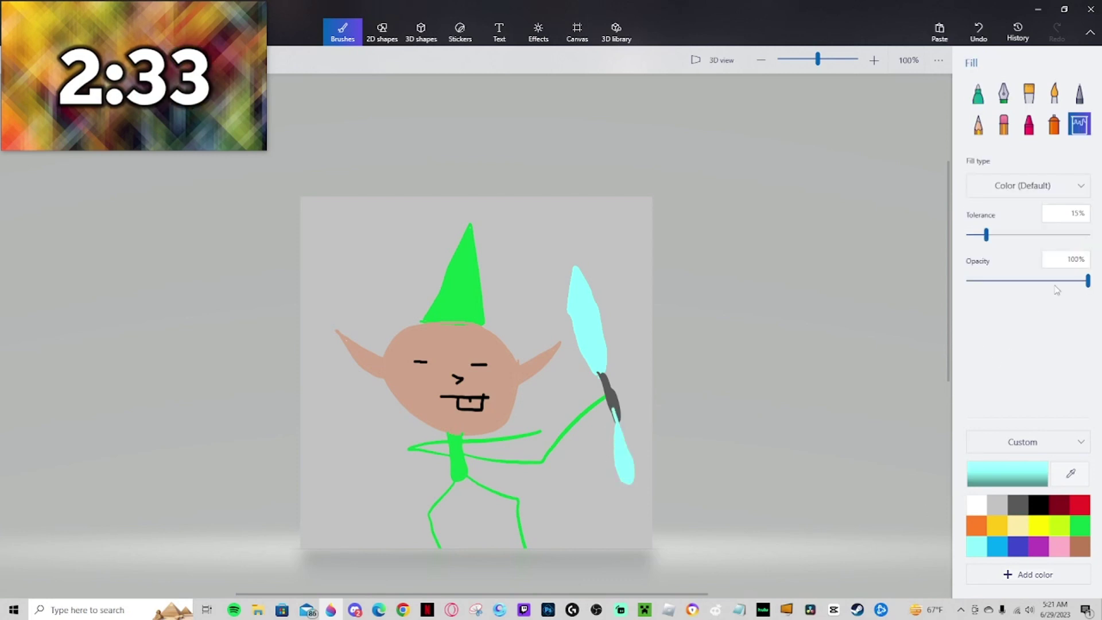
Outline a brown cape-like shape from the neck down to the left of the body with the Marker.
left_click(980, 96)
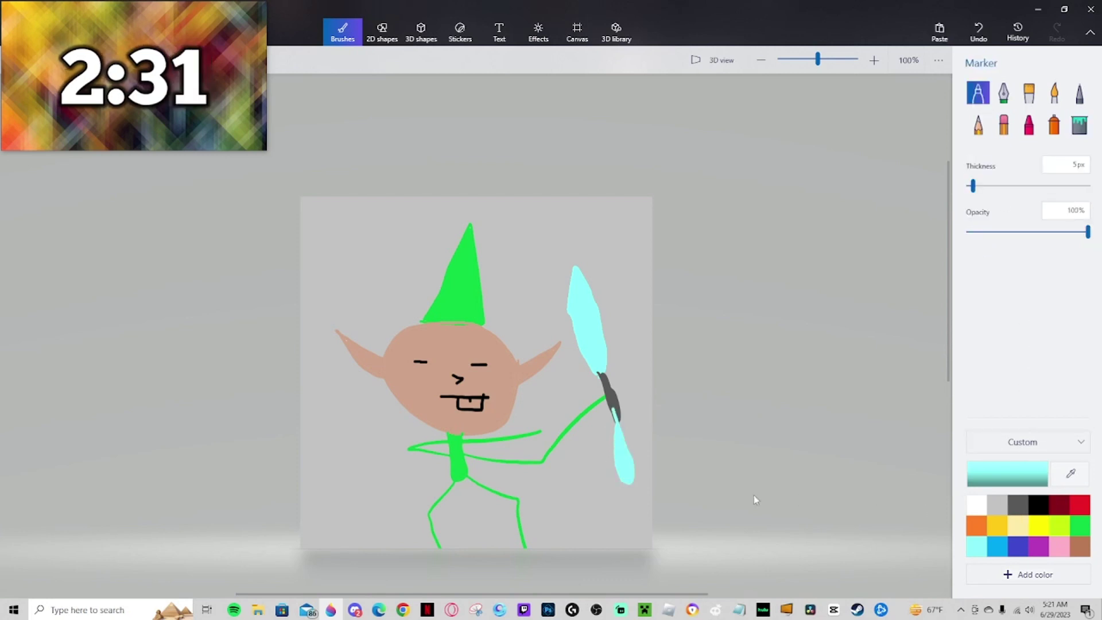
left_click(1079, 546)
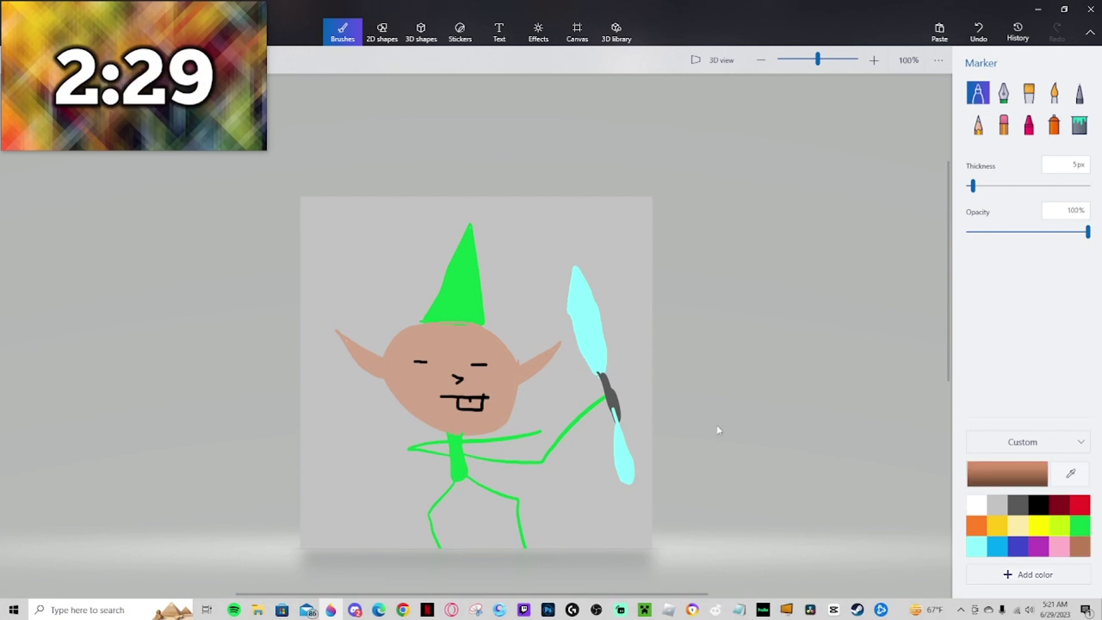
left_click_drag(448, 431, 443, 438)
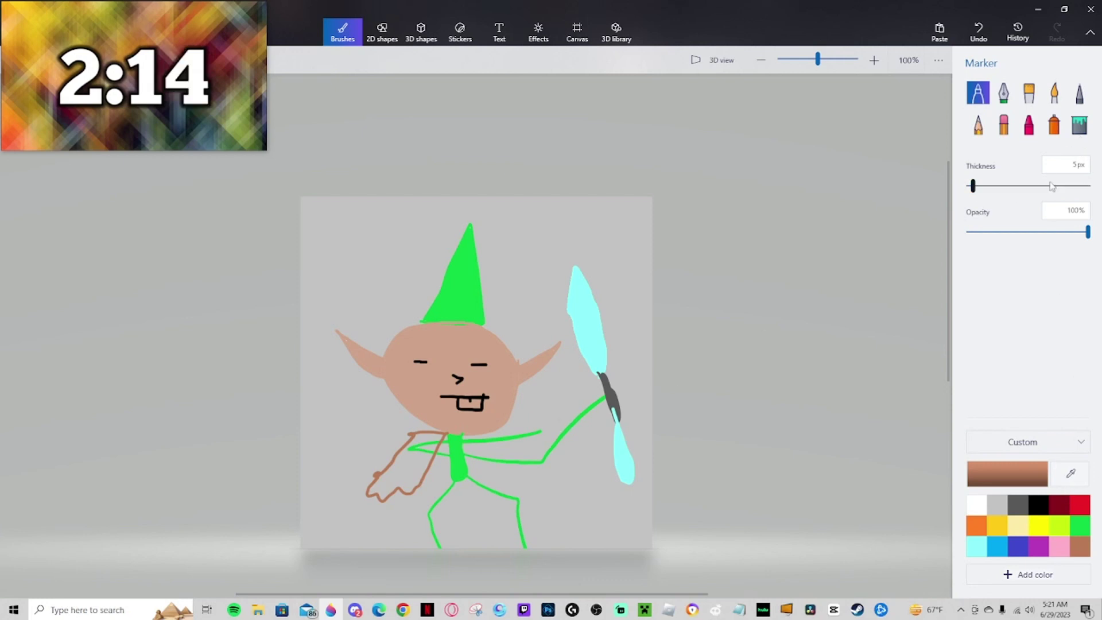
Fill the background, the cape-like shape and the area between the legs with brown.
left_click(1079, 124)
left_click(442, 476)
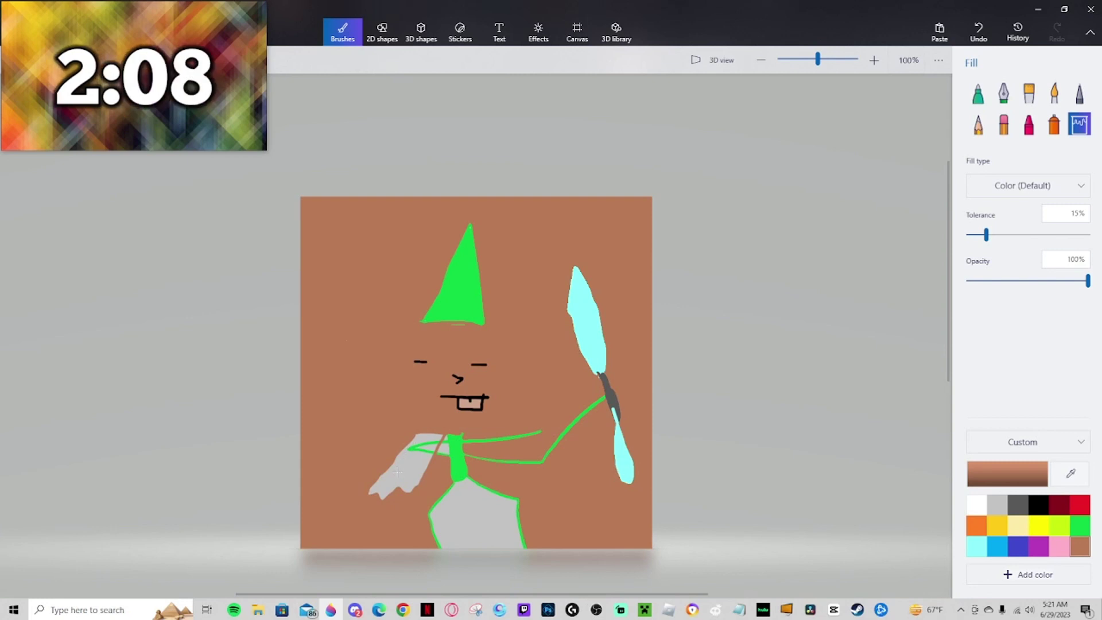
left_click(427, 465)
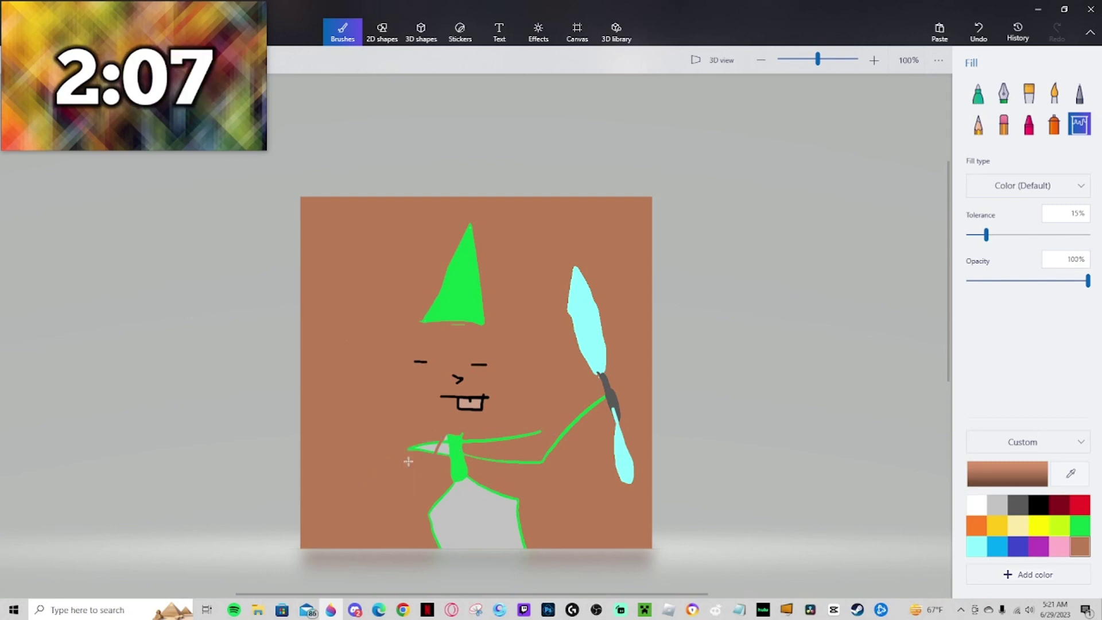
left_click(476, 505)
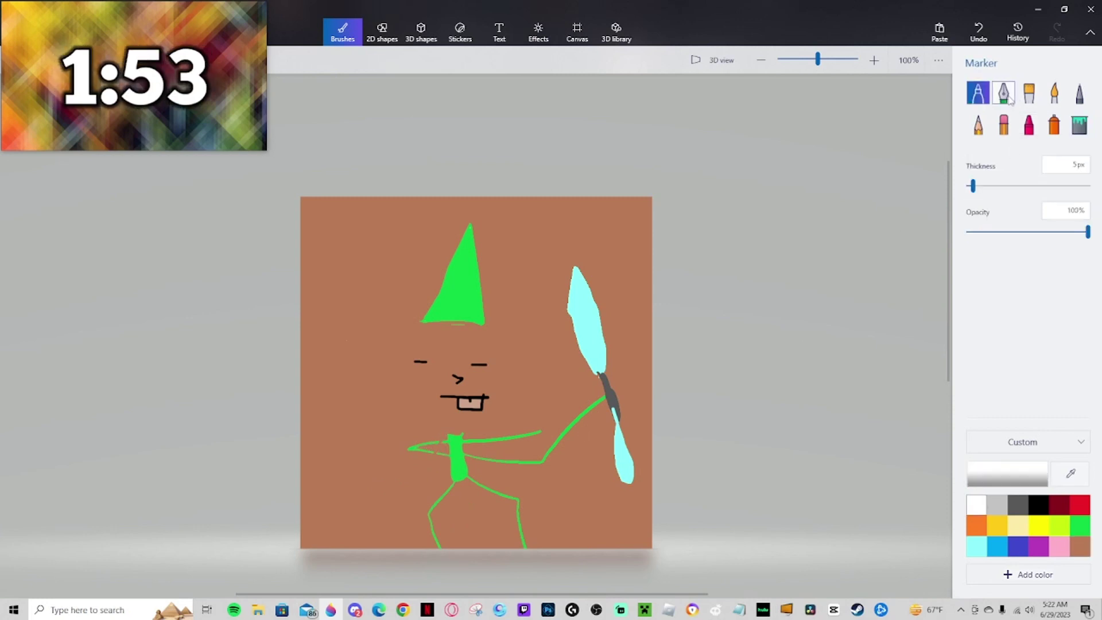
Draw a thick white outline around the face with the Calligraphy pen at 15 px thickness.
left_click(1004, 93)
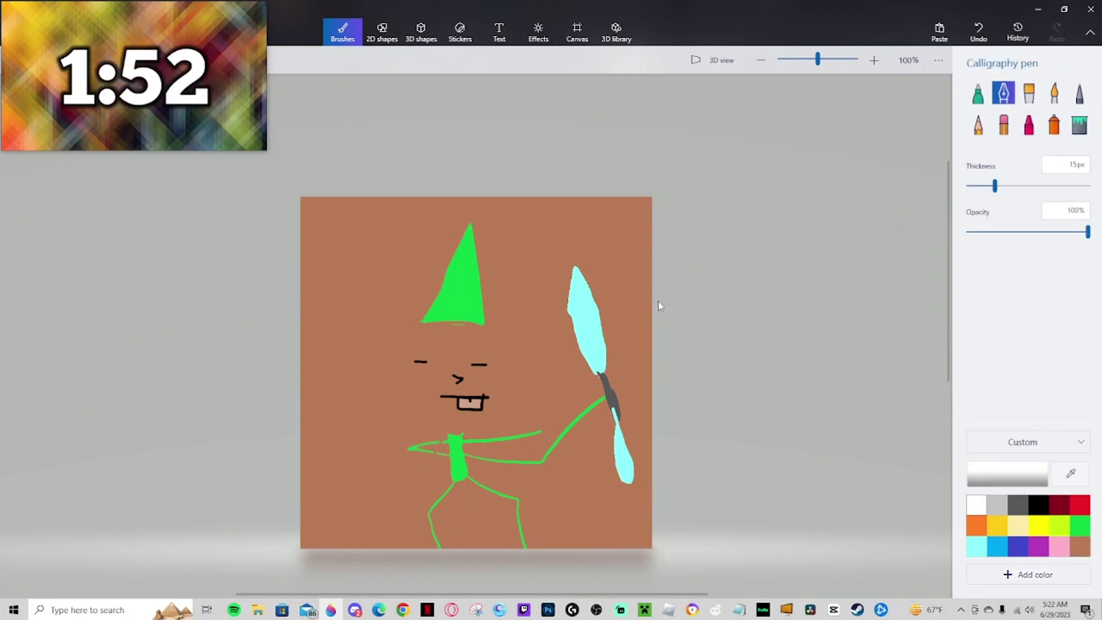
mouse_move(478, 325)
left_mouse_down()
mouse_move(512, 386)
mouse_move(507, 417)
mouse_move(466, 439)
left_mouse_up()
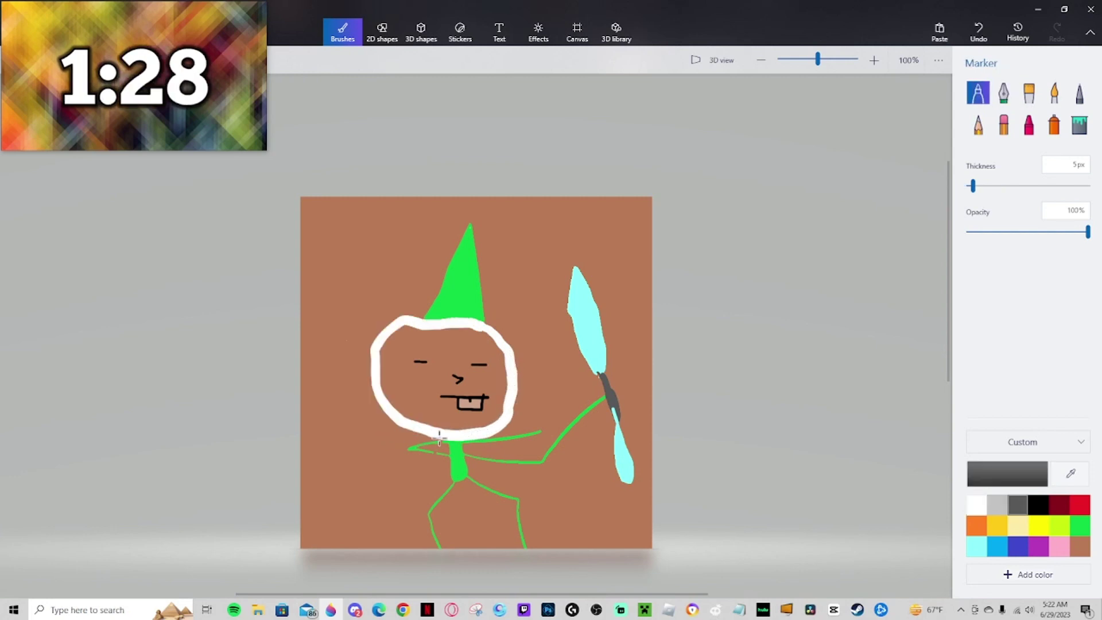
Outline a cape from the neck out to the left with the dark gray Marker and fill it completely with dark gray.
mouse_move(437, 439)
left_mouse_down()
mouse_move(371, 446)
mouse_move(350, 435)
mouse_move(324, 486)
mouse_move(417, 474)
mouse_move(444, 441)
left_mouse_up()
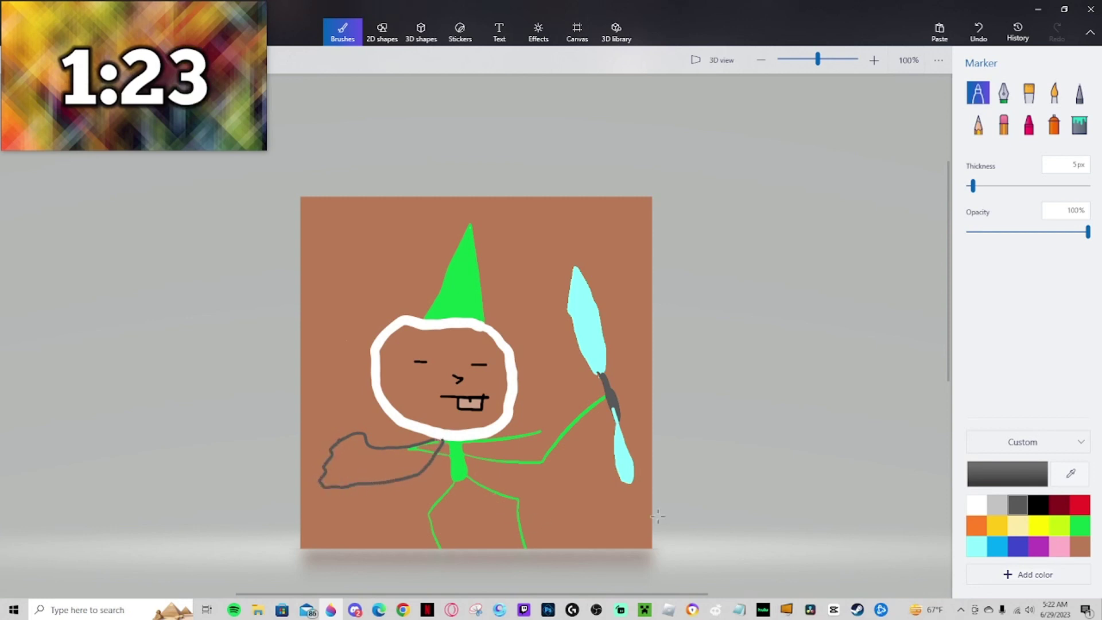
left_click(1082, 124)
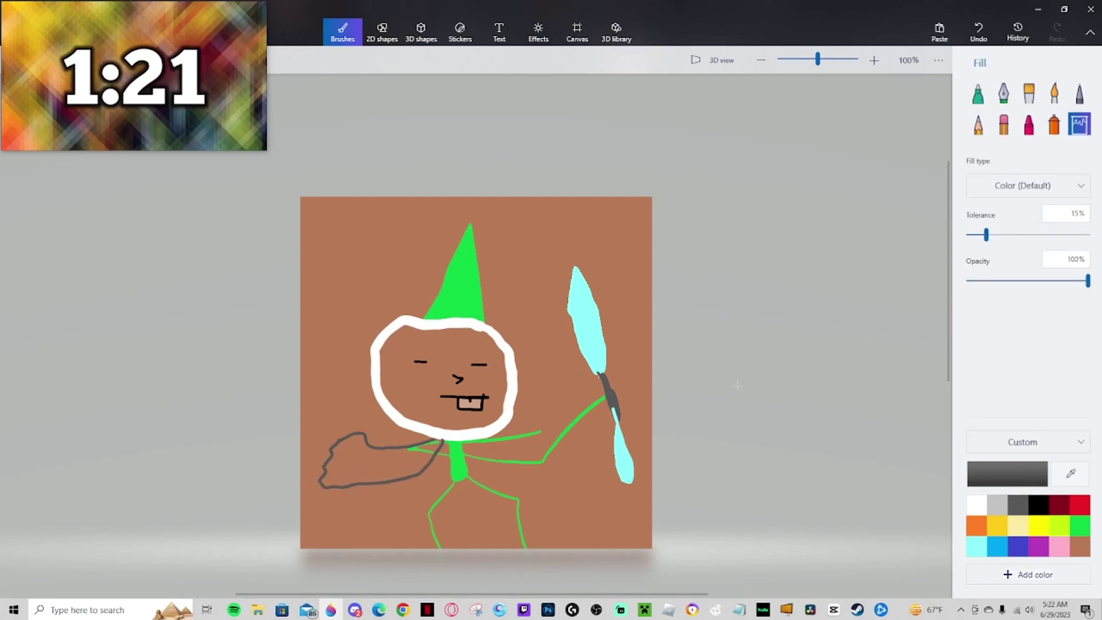
left_click(345, 463)
left_click(425, 449)
left_click(416, 448)
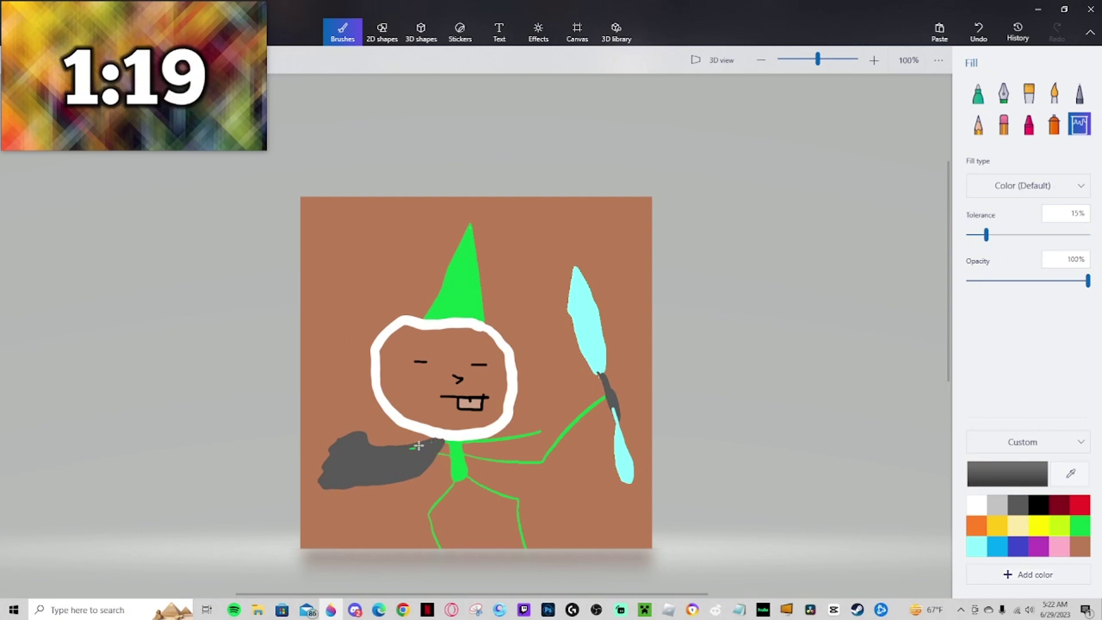
left_click(402, 455)
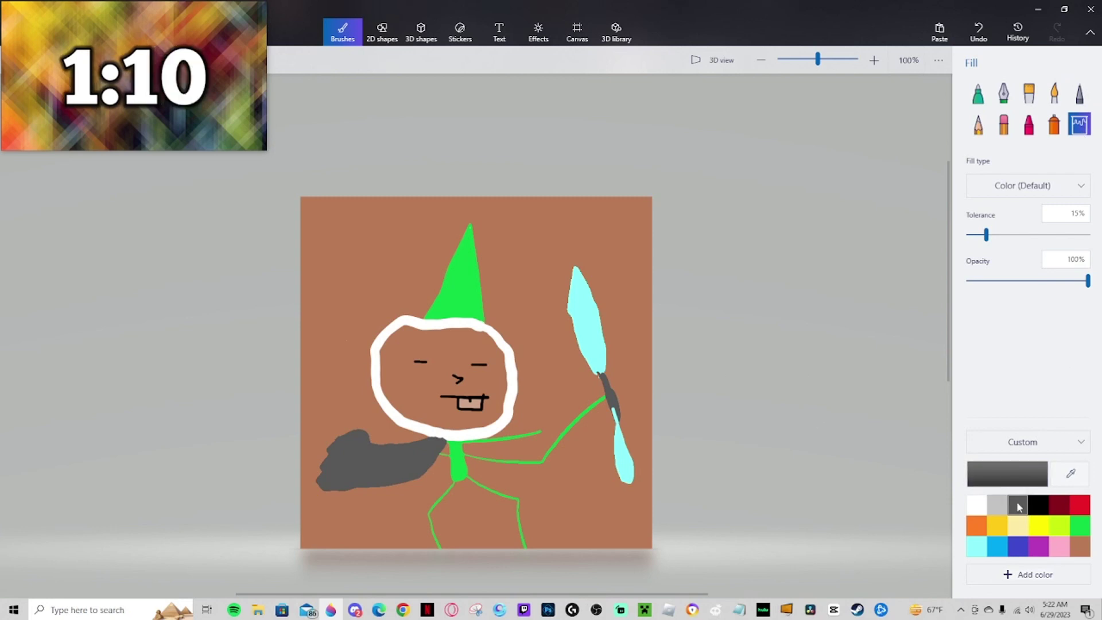
Fill the background and the area between the legs with light gray.
left_click(608, 231)
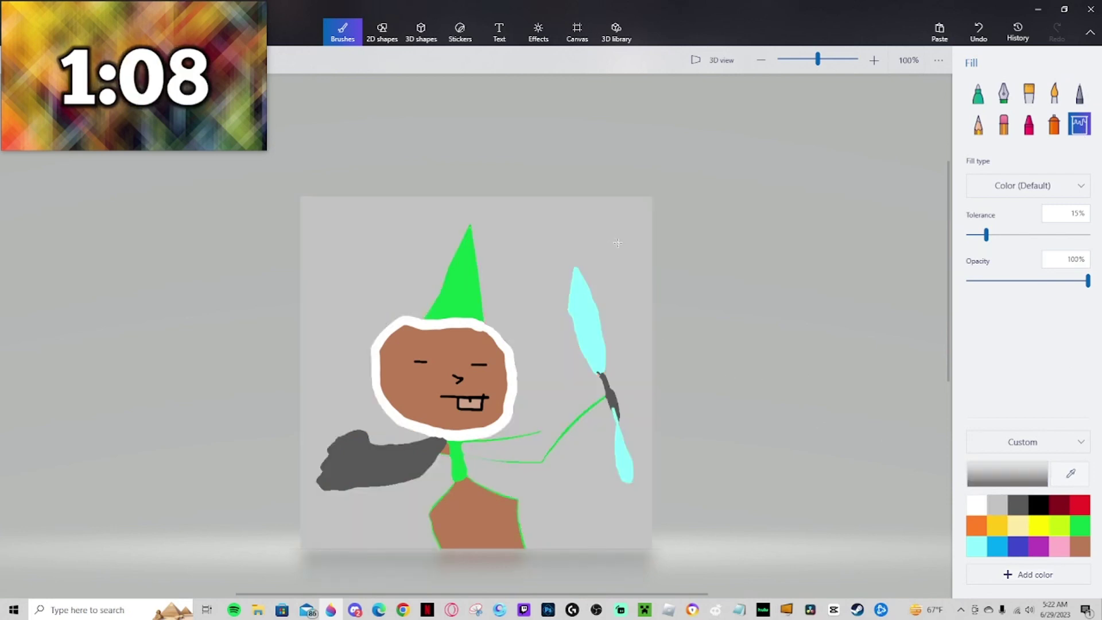
left_click(479, 530)
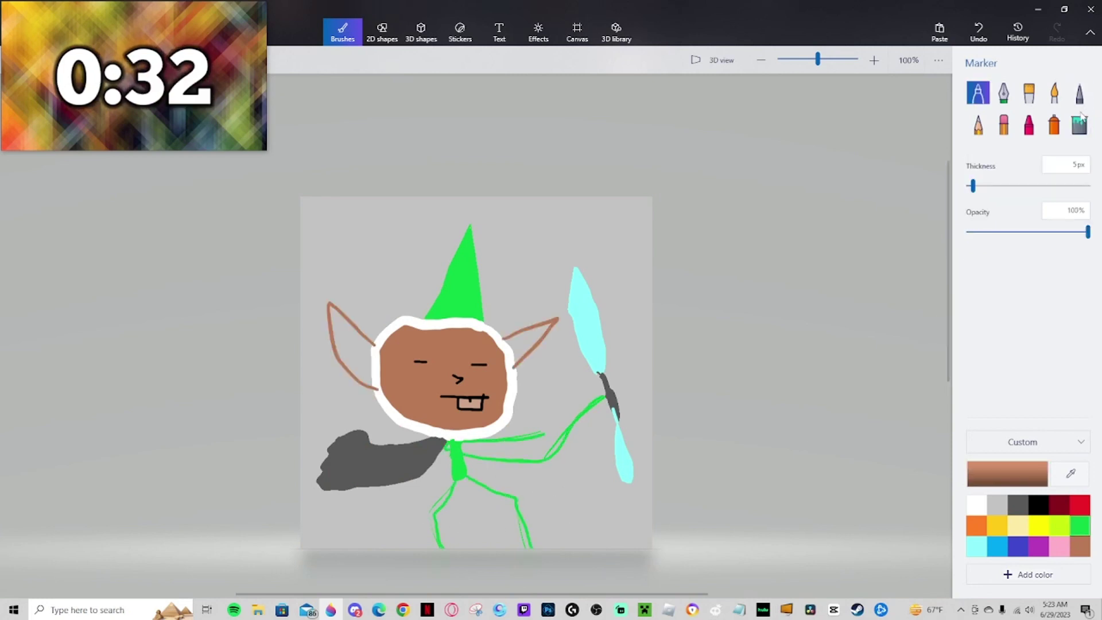
Fill both pointed ears with brown.
left_click(1079, 123)
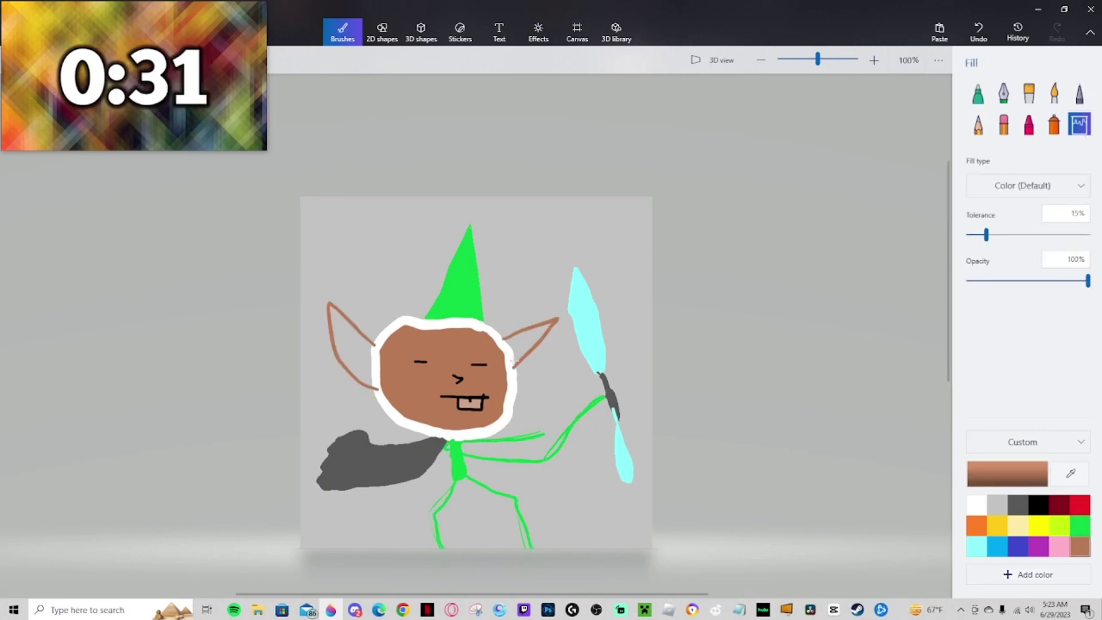
left_click(542, 331)
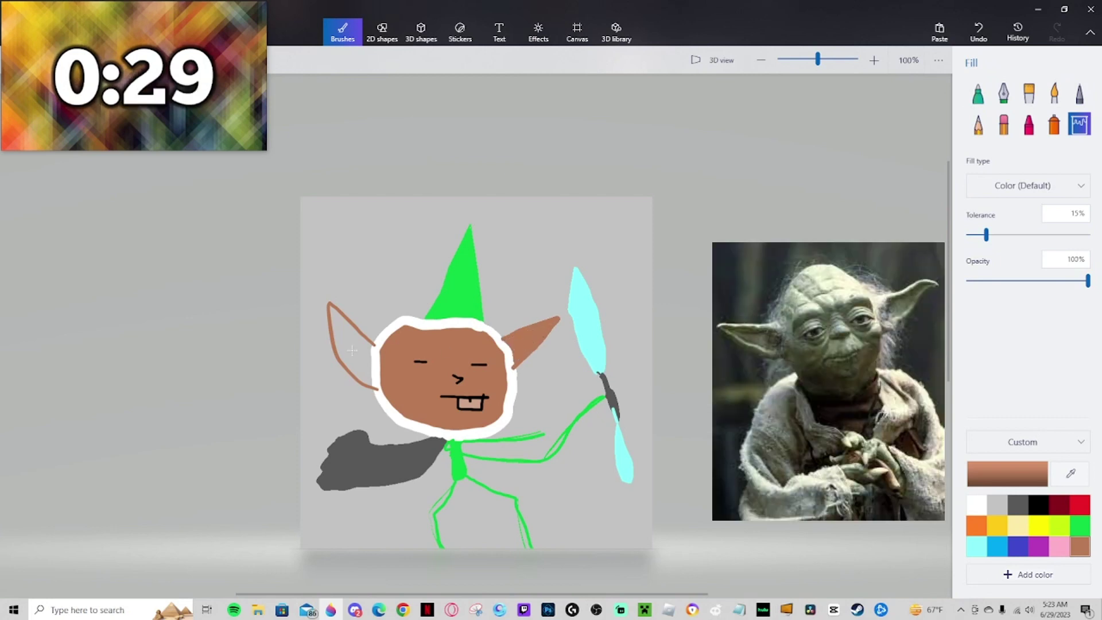
left_click(353, 351)
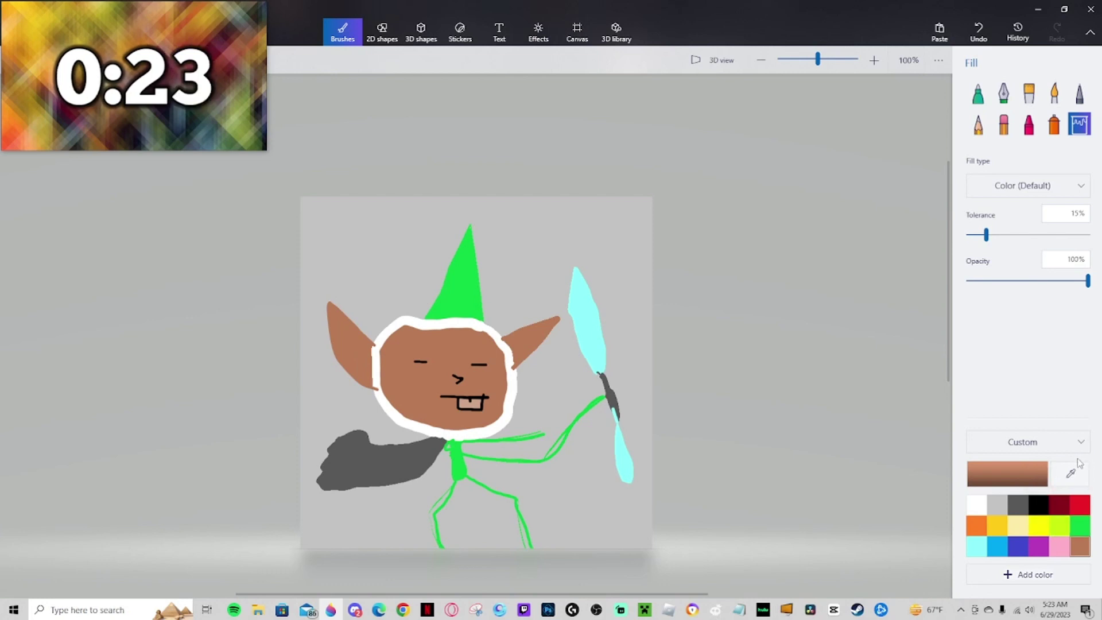
Draw a yellow ground line across the bottom of the canvas with the Marker, and fill the ground and background with yellow.
left_click(978, 93)
left_click(1039, 525)
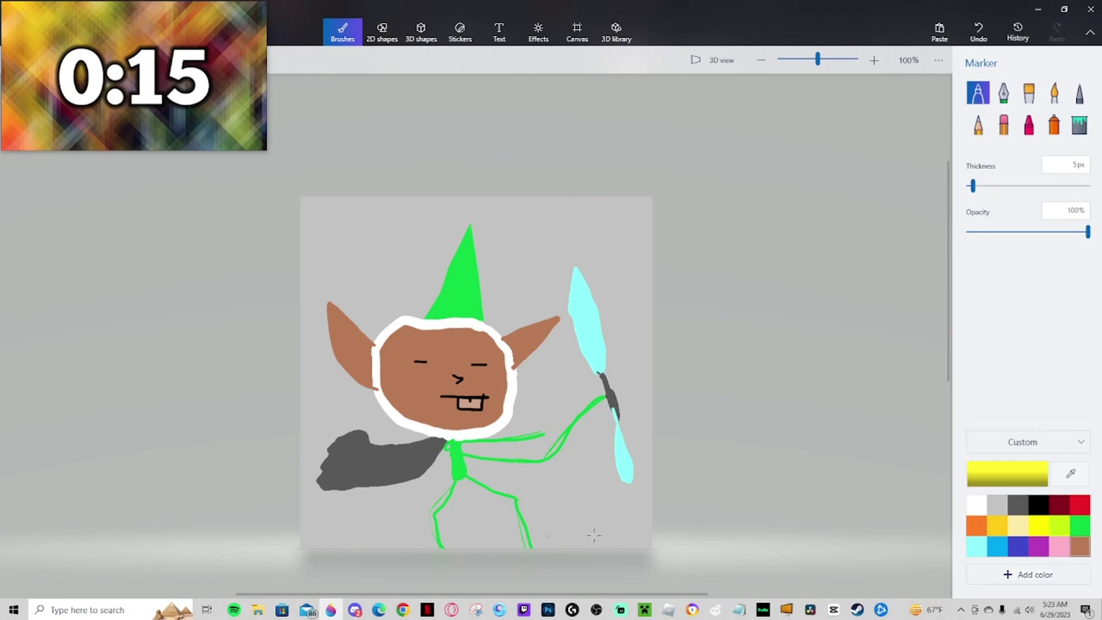
left_click_drag(301, 530, 663, 531)
left_click(1080, 124)
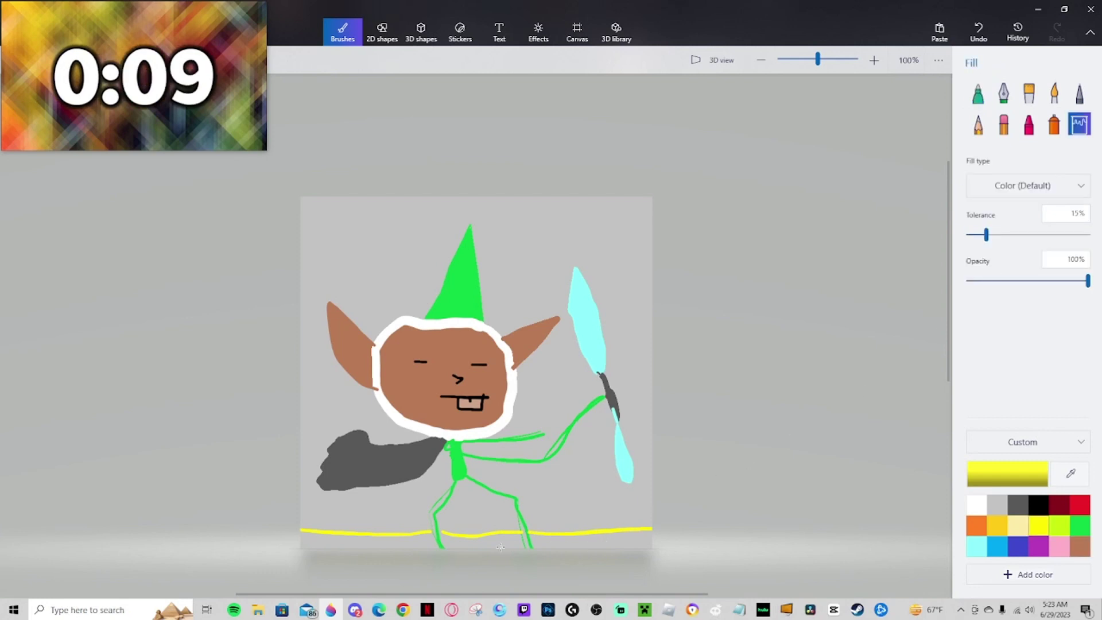
left_click(577, 542)
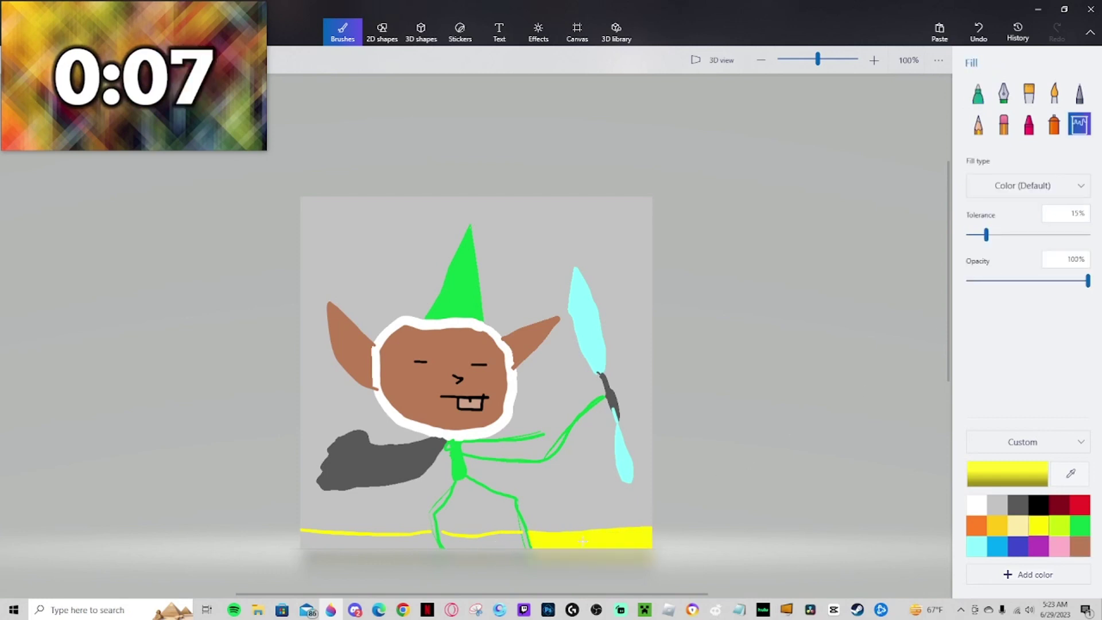
left_click(482, 540)
left_click(352, 539)
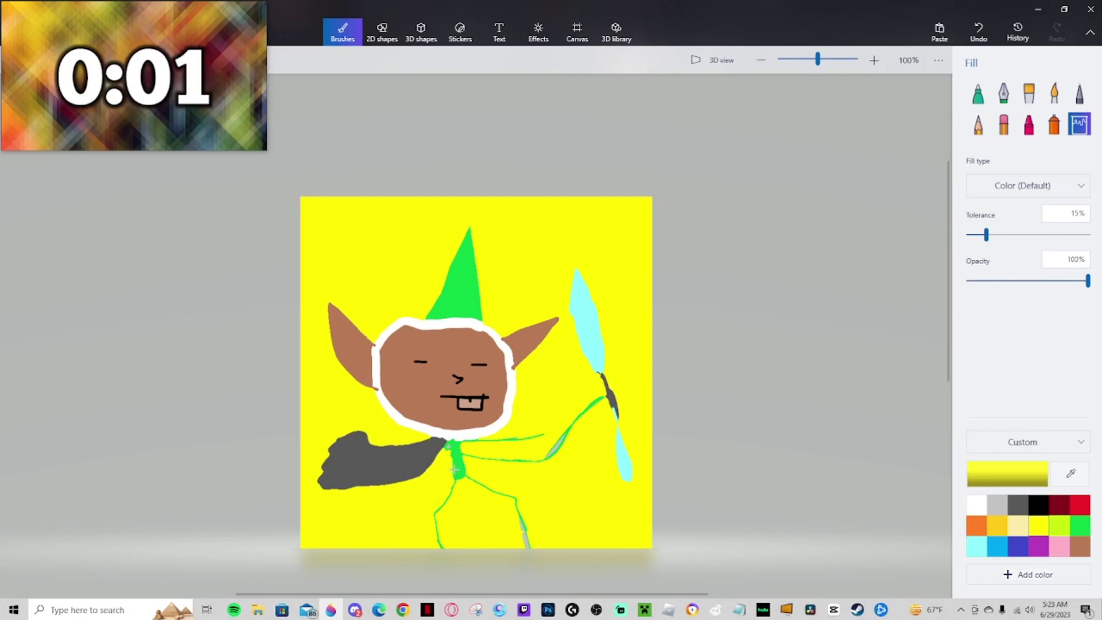
Pause the countdown timer video.
mouse_move(110, 115)
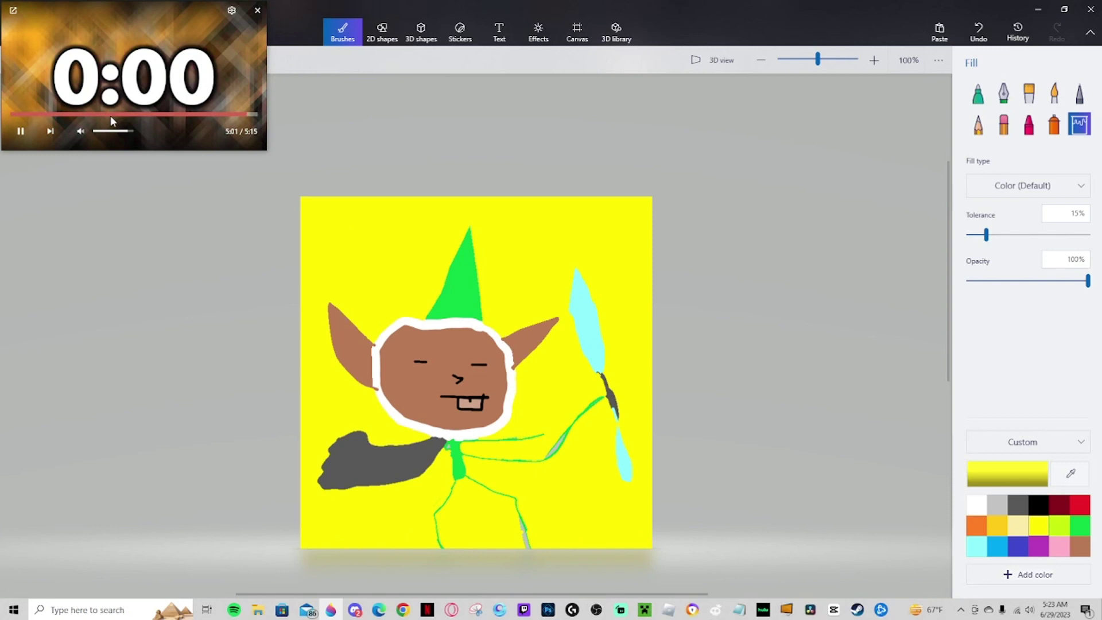
left_click(21, 132)
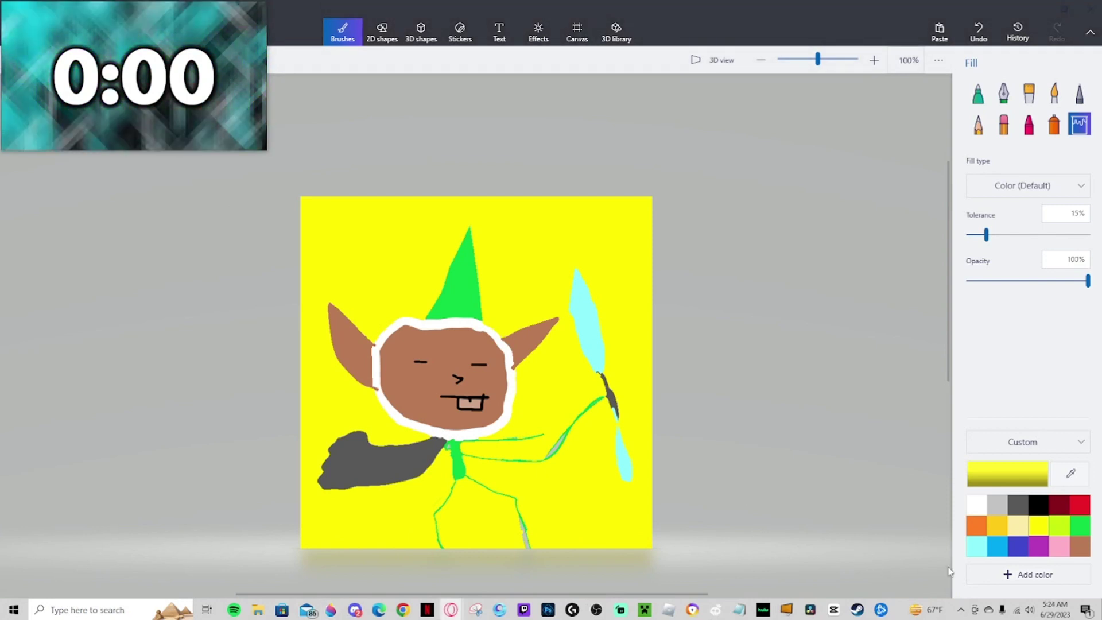
scroll(531, 385, "down", 5)
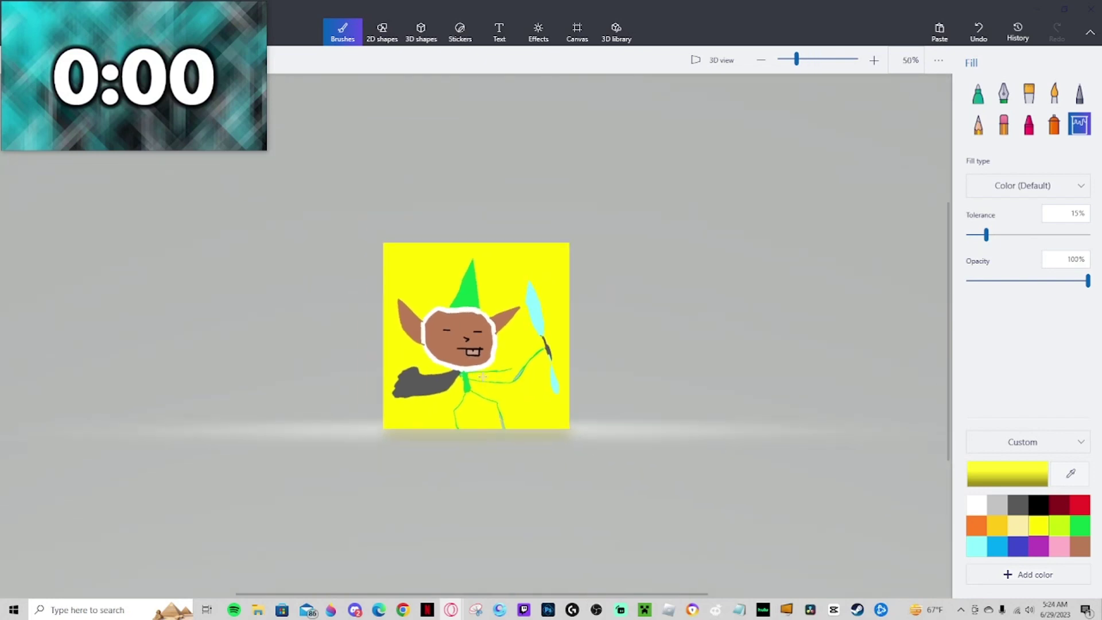
scroll(531, 385, "up", 5)
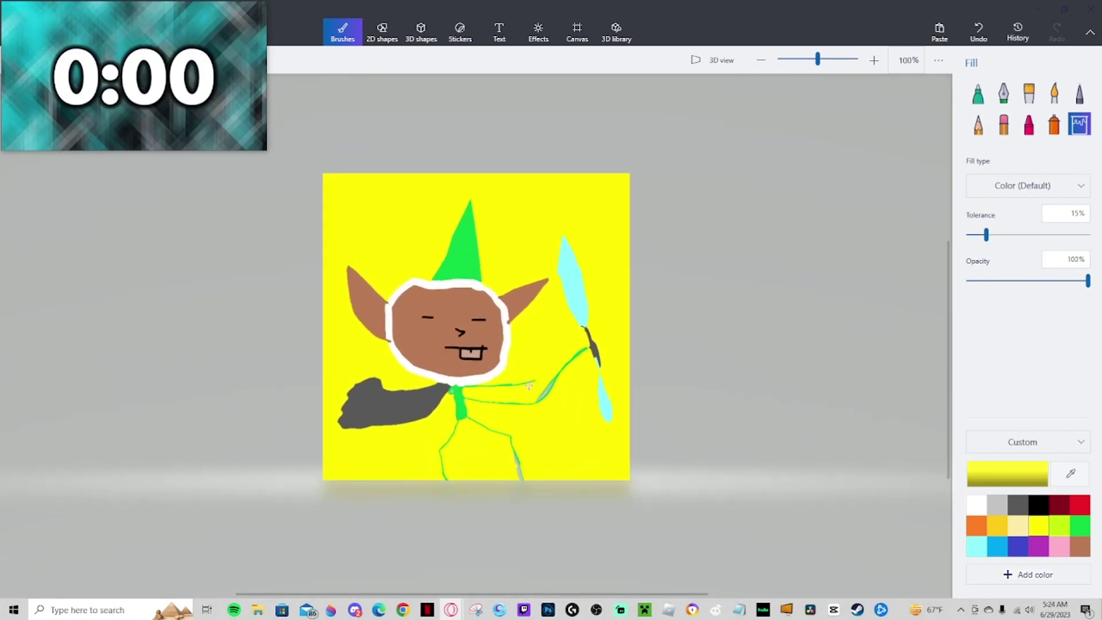
scroll(507, 384, "down", 2)
scroll(507, 384, "down", 1)
scroll(430, 231, "up", 2)
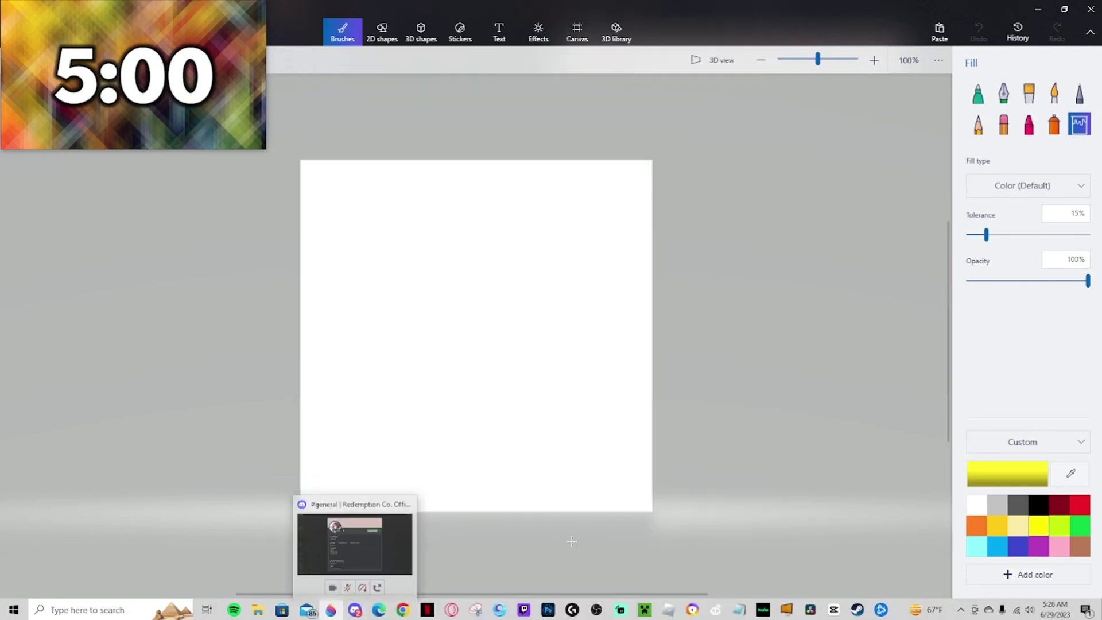
Start the five-minute countdown, outline an oval head on the blank canvas with the brown Marker, and fill it with brown.
left_click(20, 134)
left_click(1080, 546)
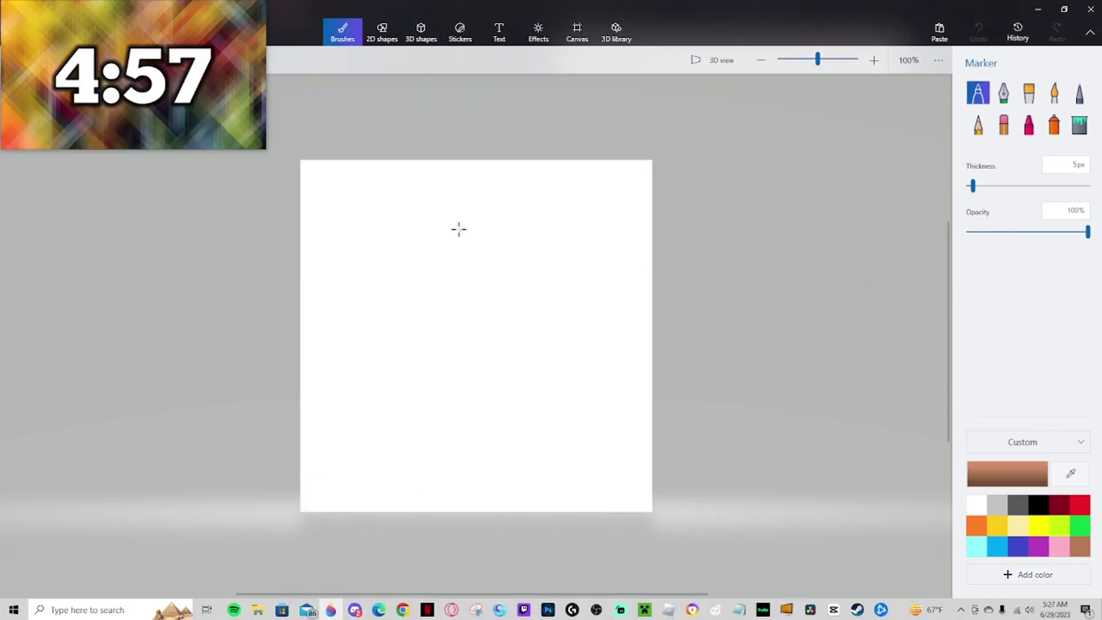
mouse_move(449, 229)
left_mouse_down()
mouse_move(437, 305)
mouse_move(532, 275)
mouse_move(452, 231)
left_mouse_up()
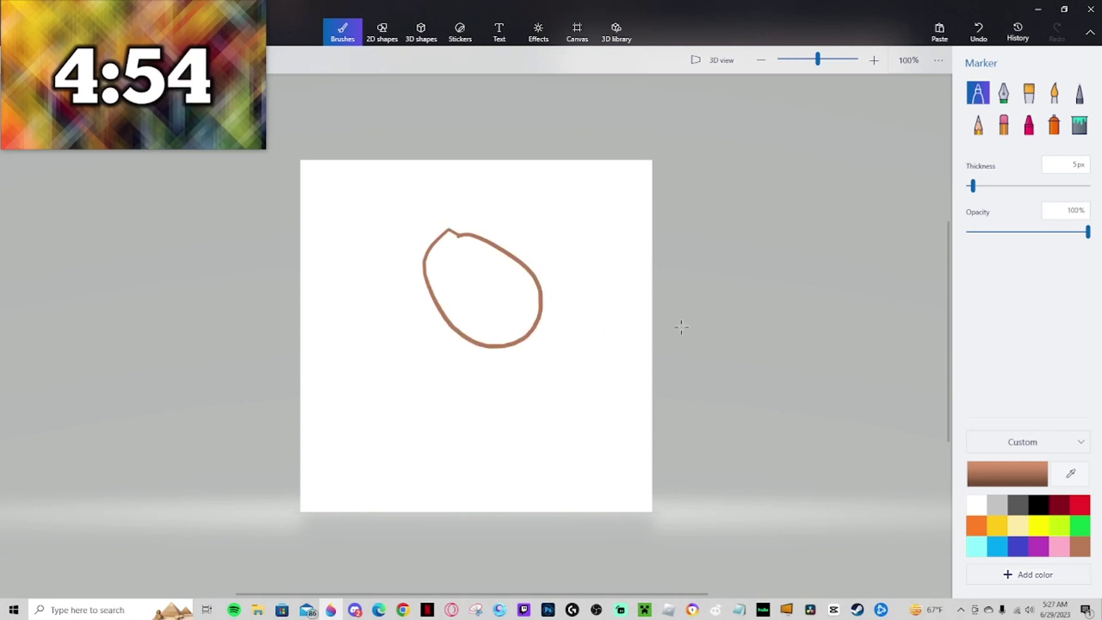
left_click(1079, 124)
left_click(469, 286)
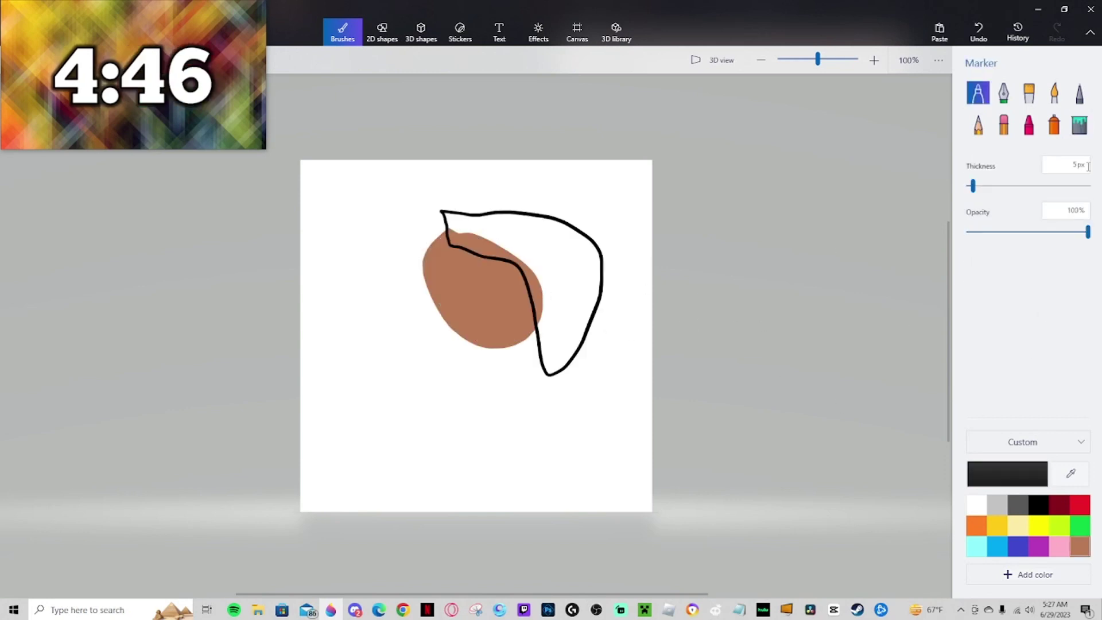
Fill the outlined hair with black, including the part that overlaps the head.
left_click(1079, 124)
left_click(539, 277)
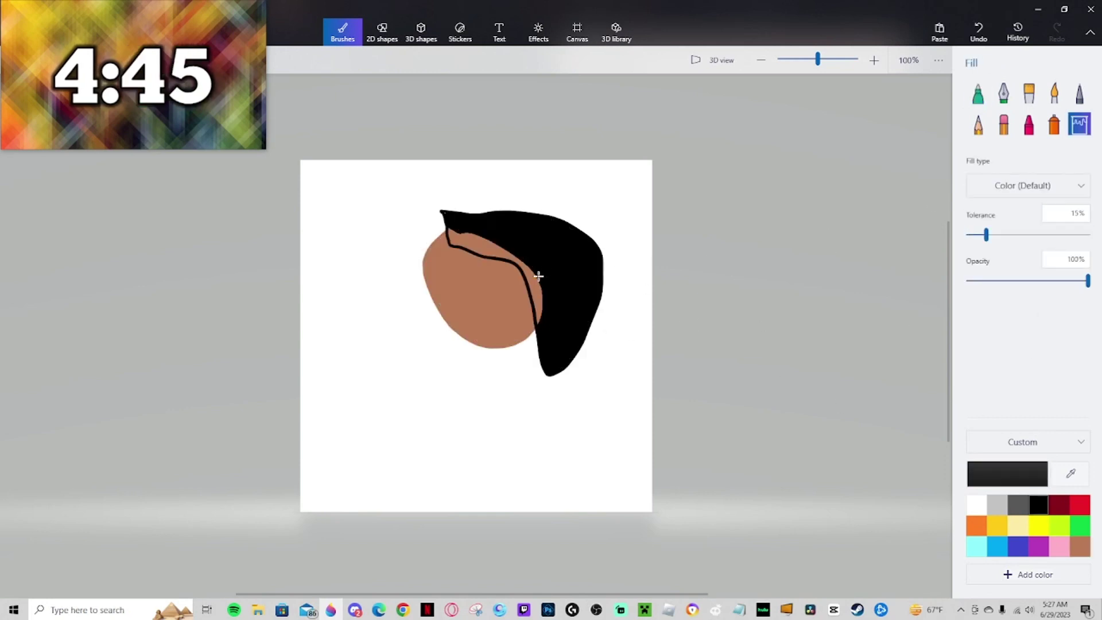
left_click(525, 275)
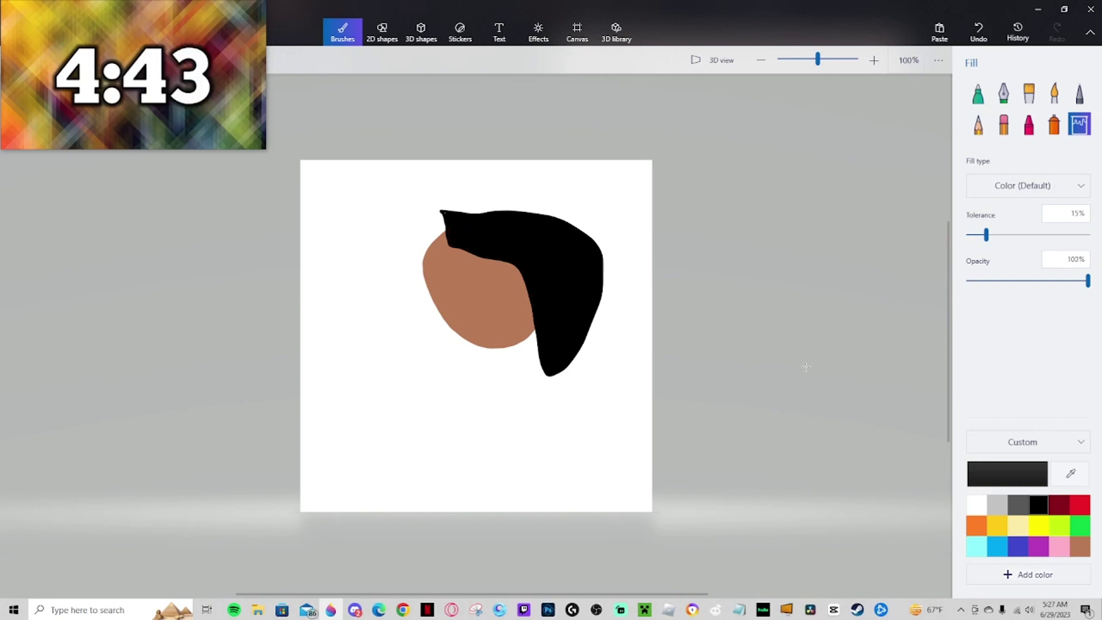
Outline a long body below the head with the blue Marker, and fill it and the adjoining shape behind the hair with blue.
left_click(978, 92)
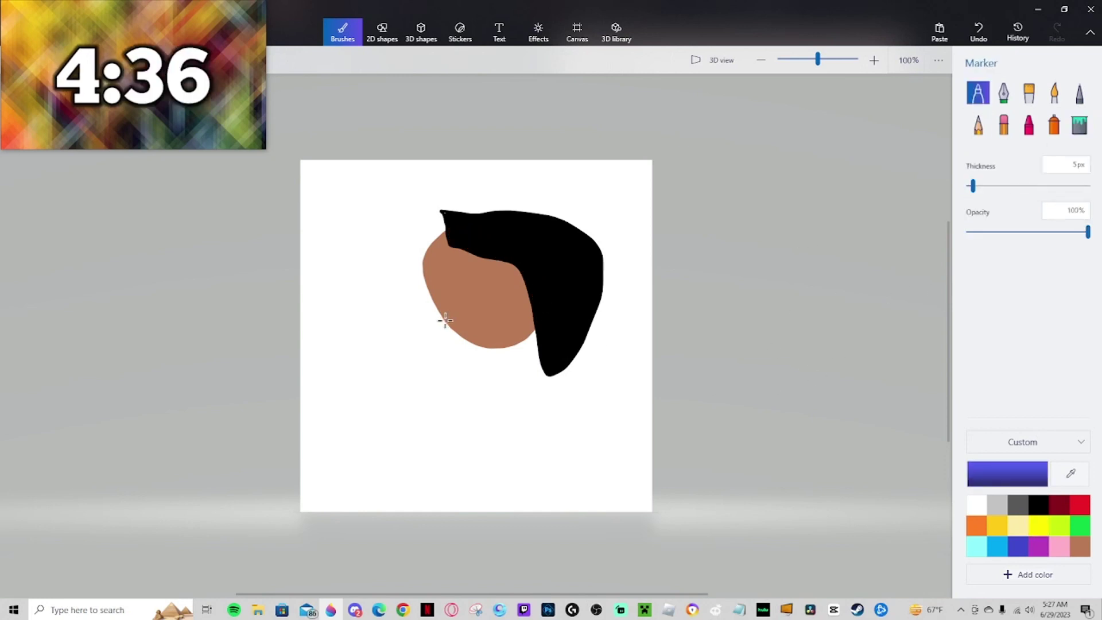
mouse_move(444, 320)
left_mouse_down()
mouse_move(478, 486)
mouse_move(505, 492)
mouse_move(532, 466)
mouse_move(538, 341)
left_mouse_up()
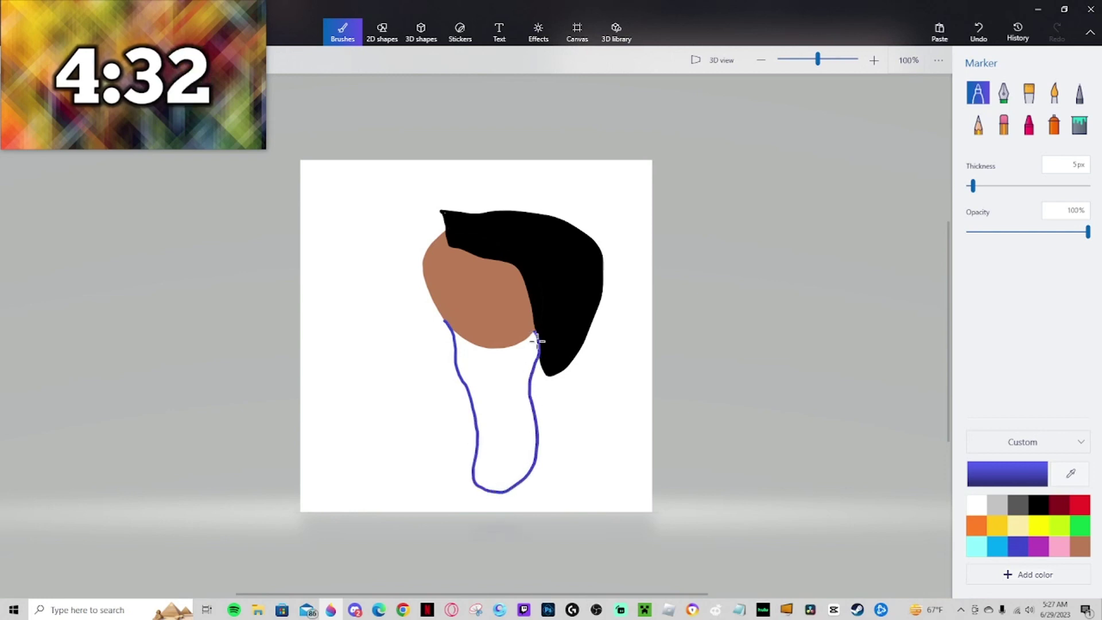
left_click(1079, 125)
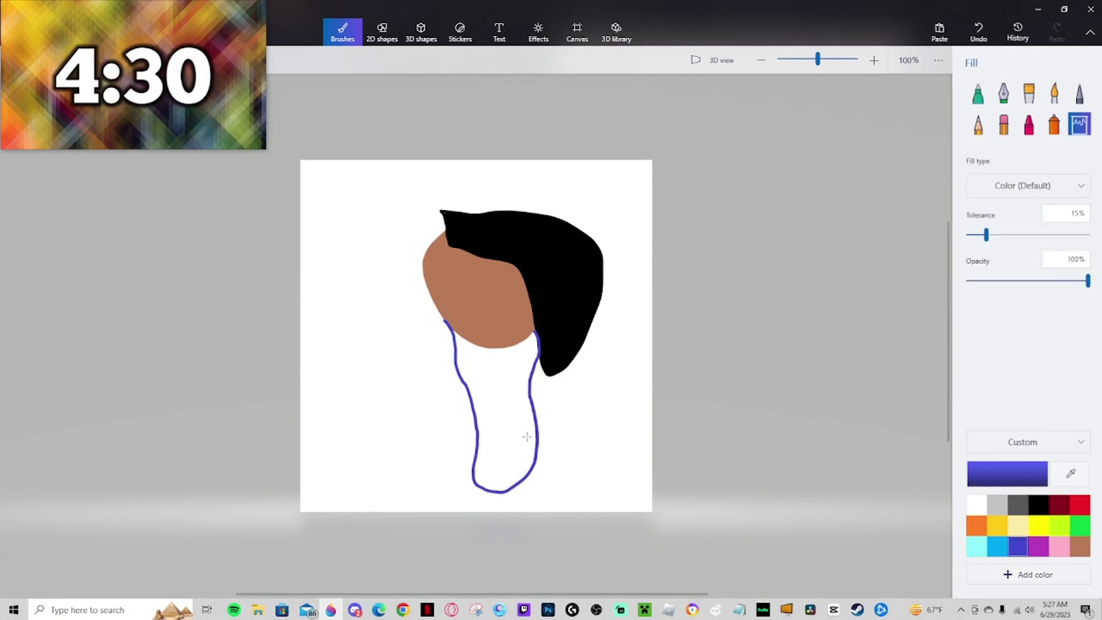
left_click(507, 394)
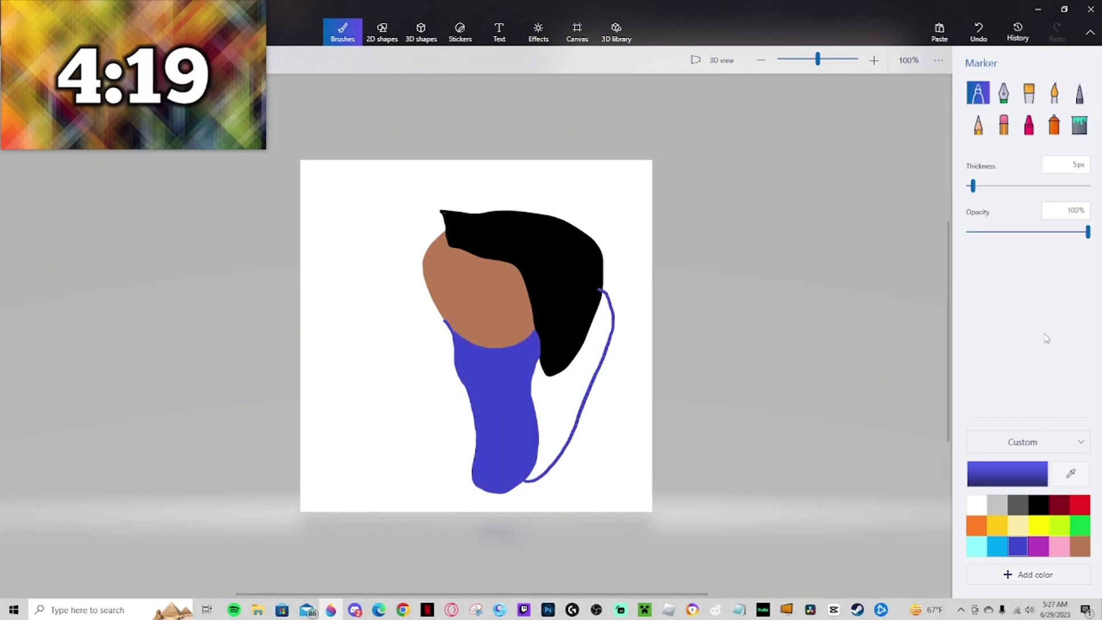
left_click(1079, 124)
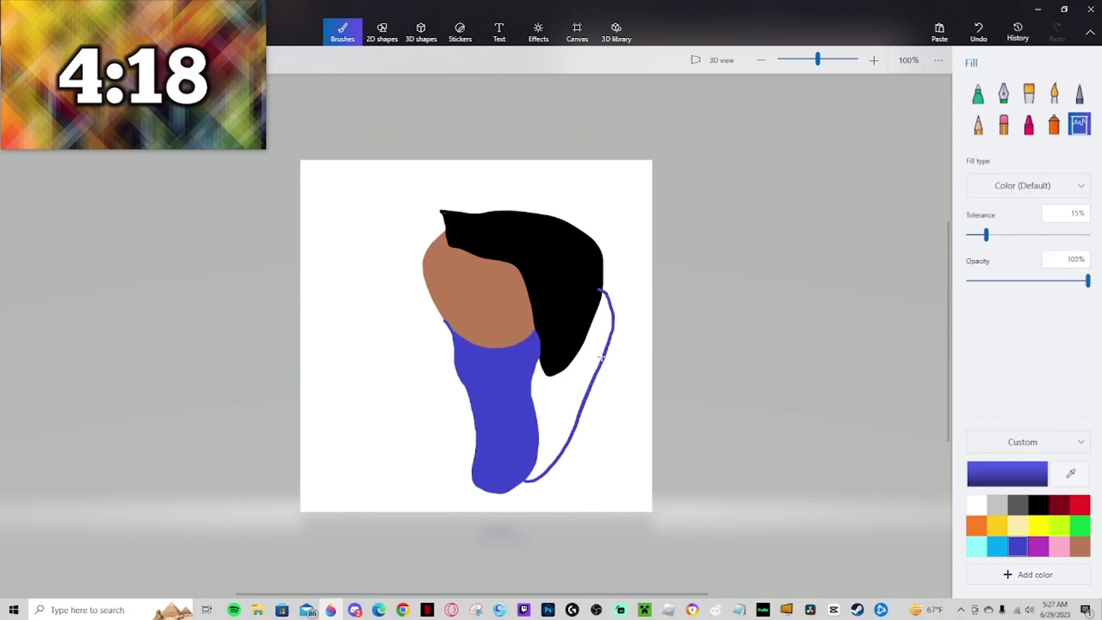
left_click(594, 357)
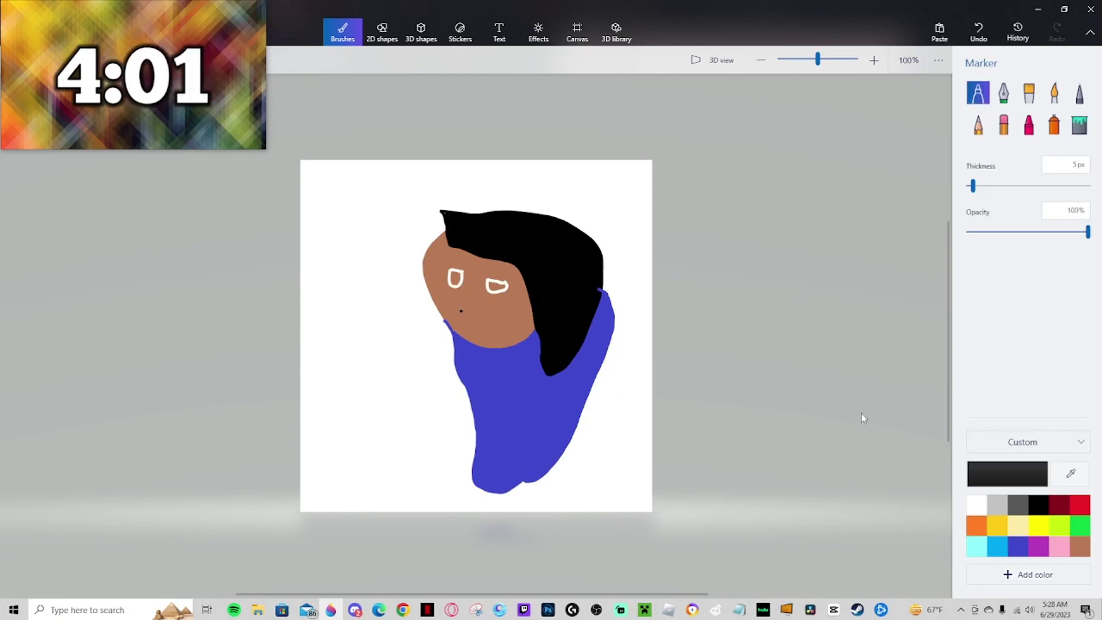
Add the second black nostril dot and a small black mouth to the face with the Marker.
left_click(467, 312)
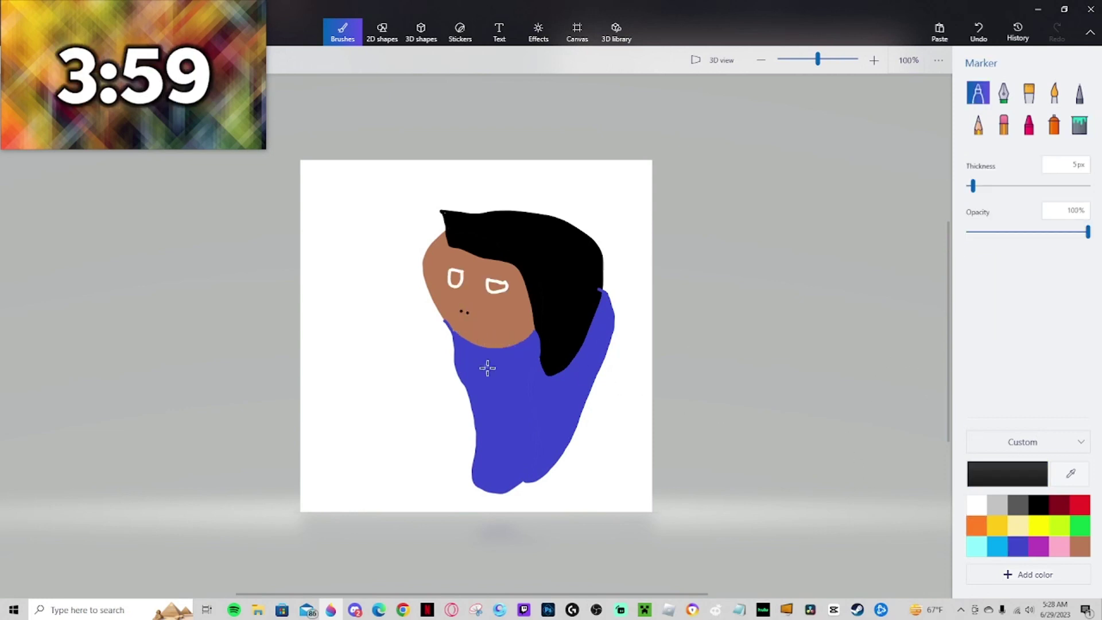
left_click(457, 323)
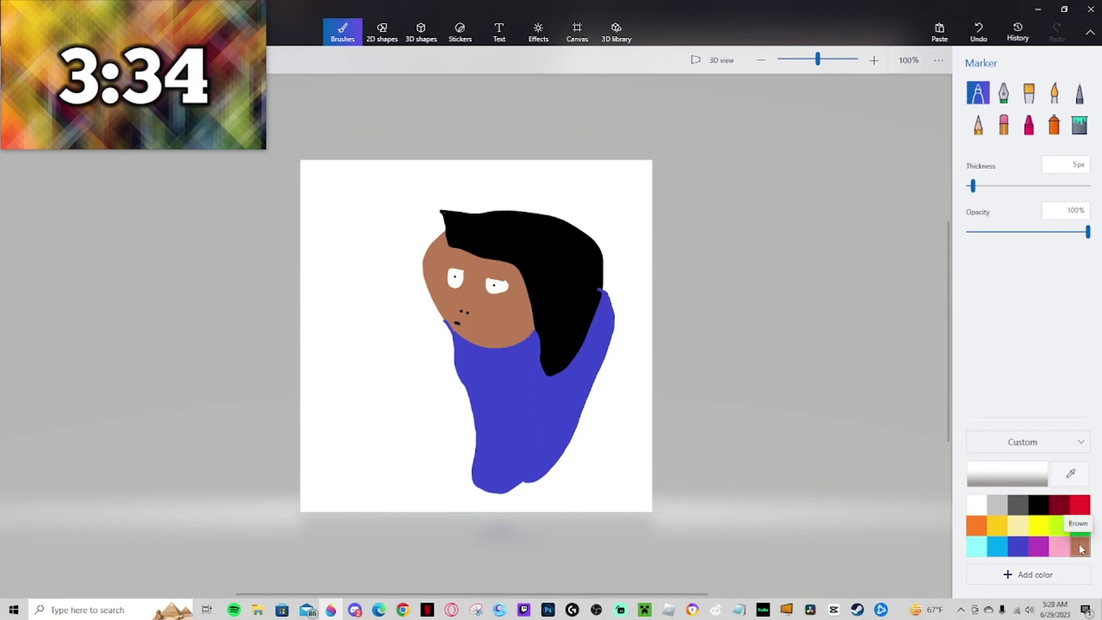
Outline a large wavy-edged shape to the left of the face and upper body with the yellow Marker.
left_click(1080, 548)
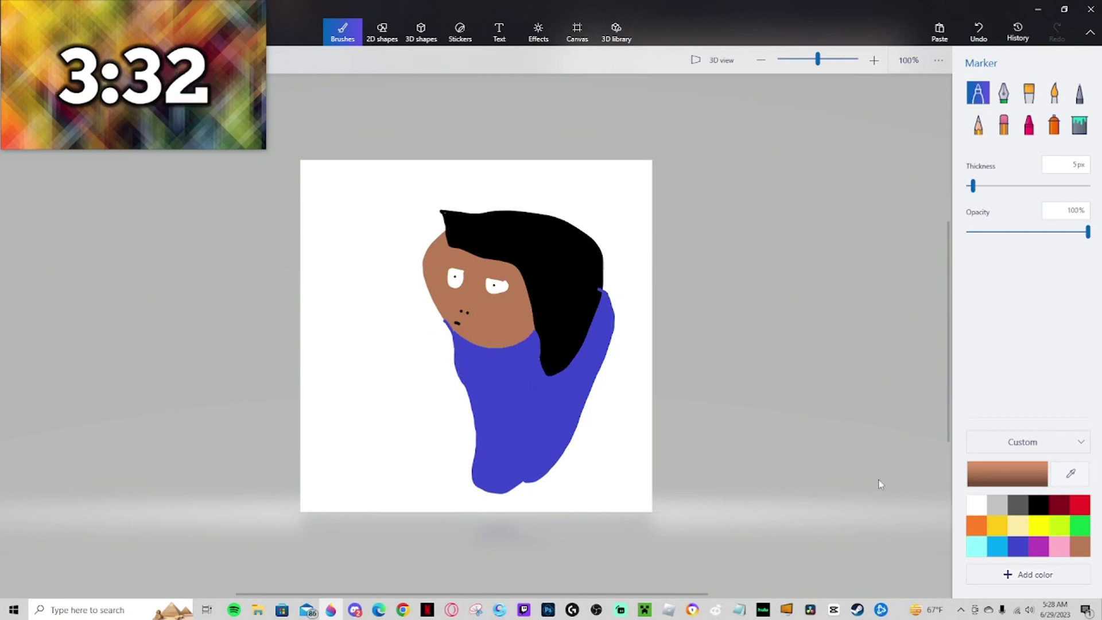
left_click(1044, 526)
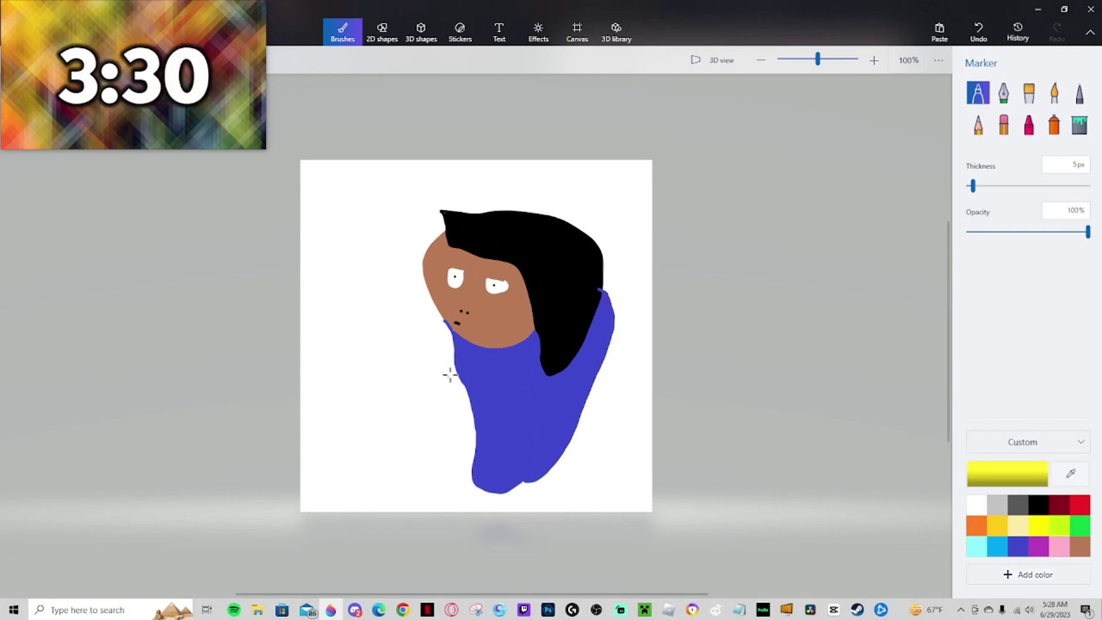
mouse_move(457, 372)
left_mouse_down()
mouse_move(426, 346)
mouse_move(349, 335)
left_mouse_up()
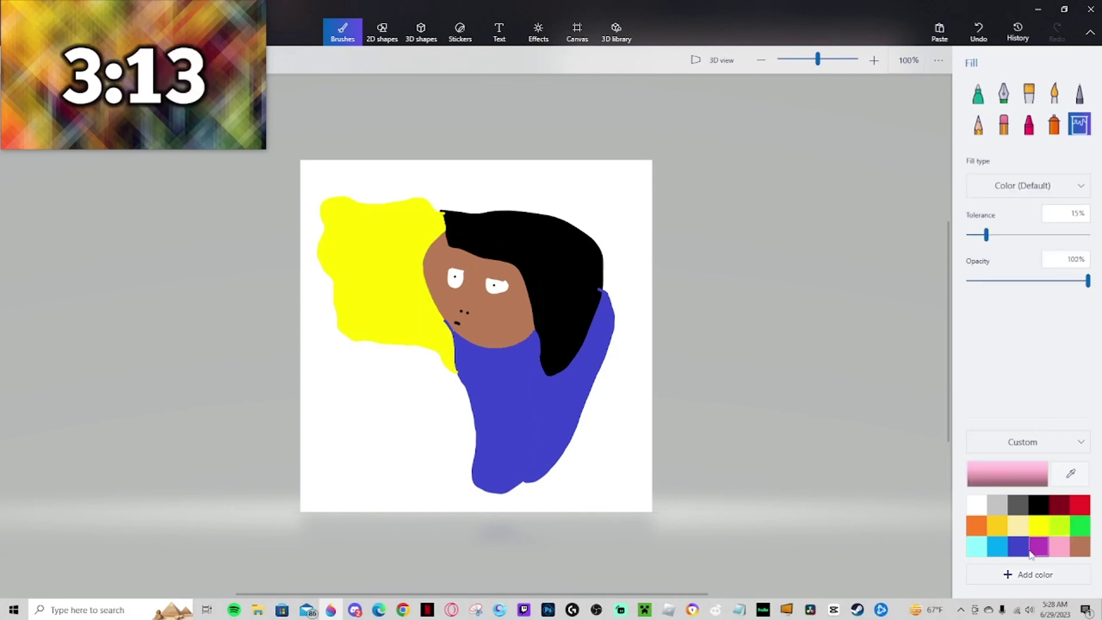
Fill the white background around the character with purple.
left_click(1037, 547)
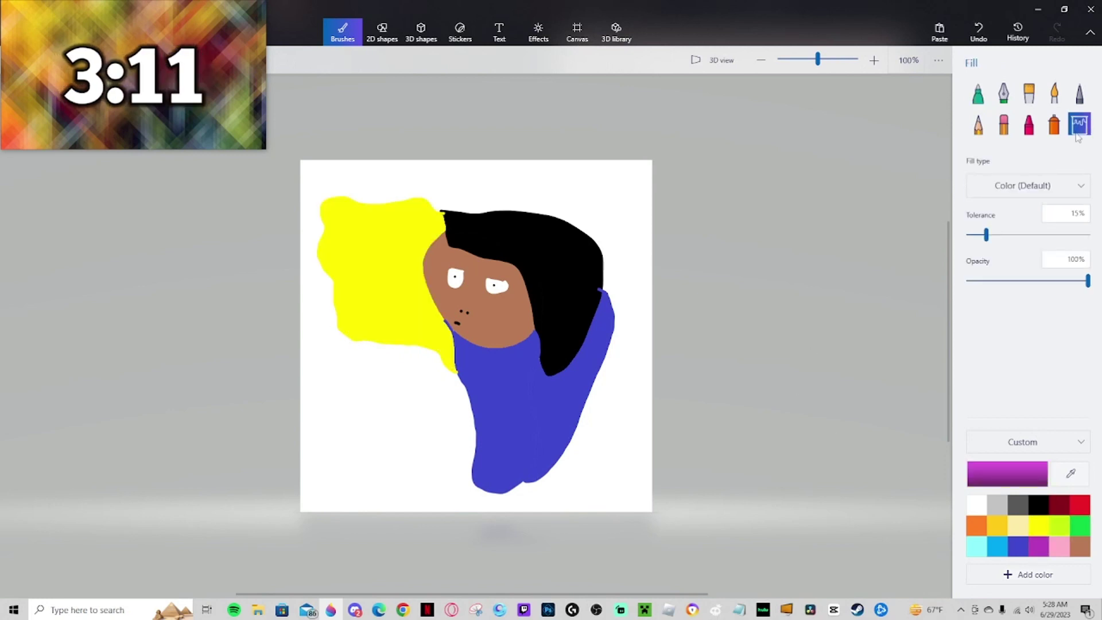
left_click(608, 450)
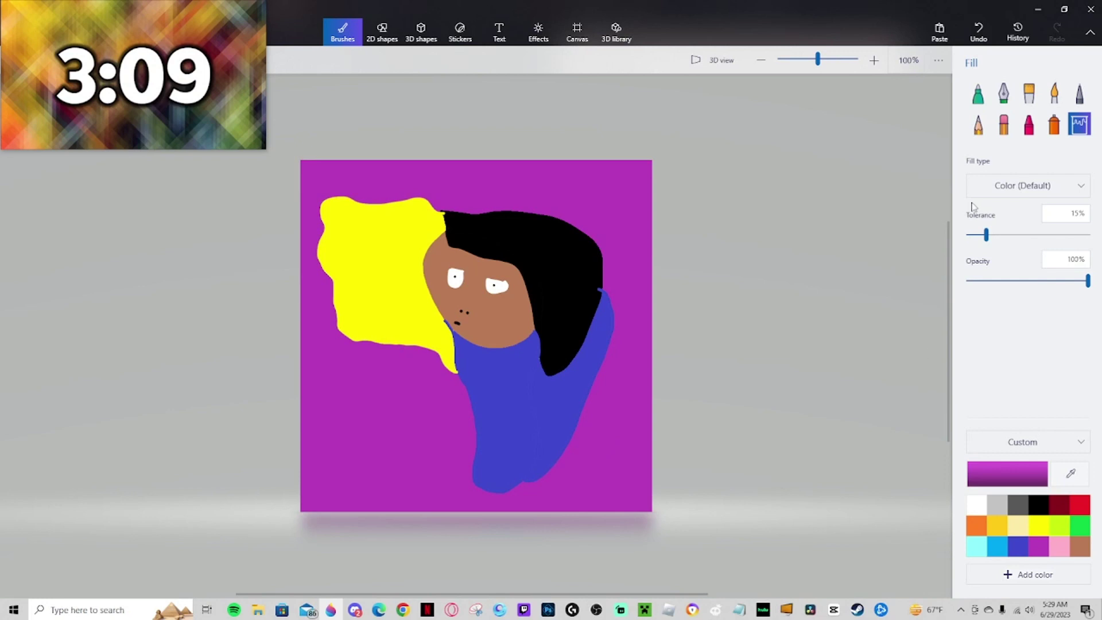
Draw wavy arms, curved leg lines and small chest curves on the blue-bodied character with the black Marker.
left_click(977, 93)
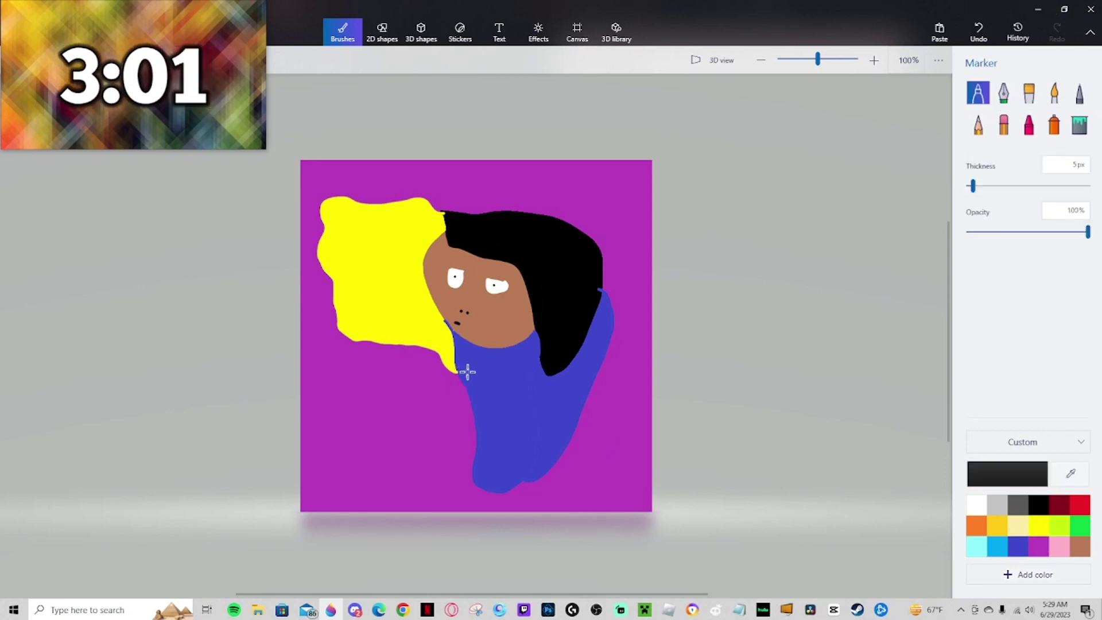
mouse_move(467, 370)
left_mouse_down()
mouse_move(426, 380)
mouse_move(351, 343)
left_mouse_up()
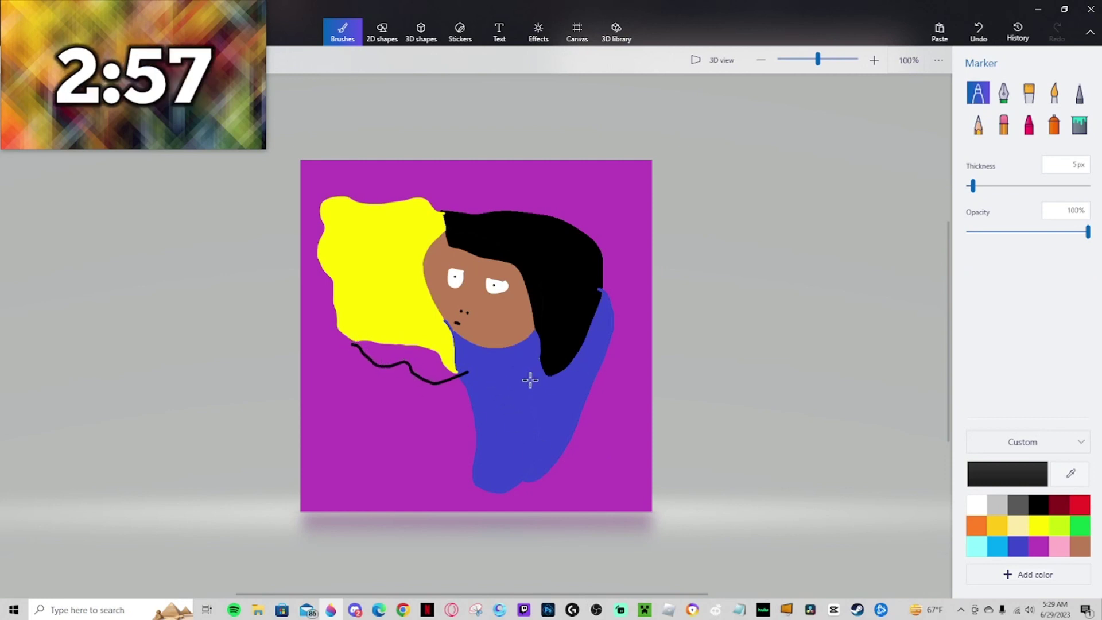
mouse_move(528, 379)
left_mouse_down()
mouse_move(613, 388)
mouse_move(630, 355)
left_mouse_up()
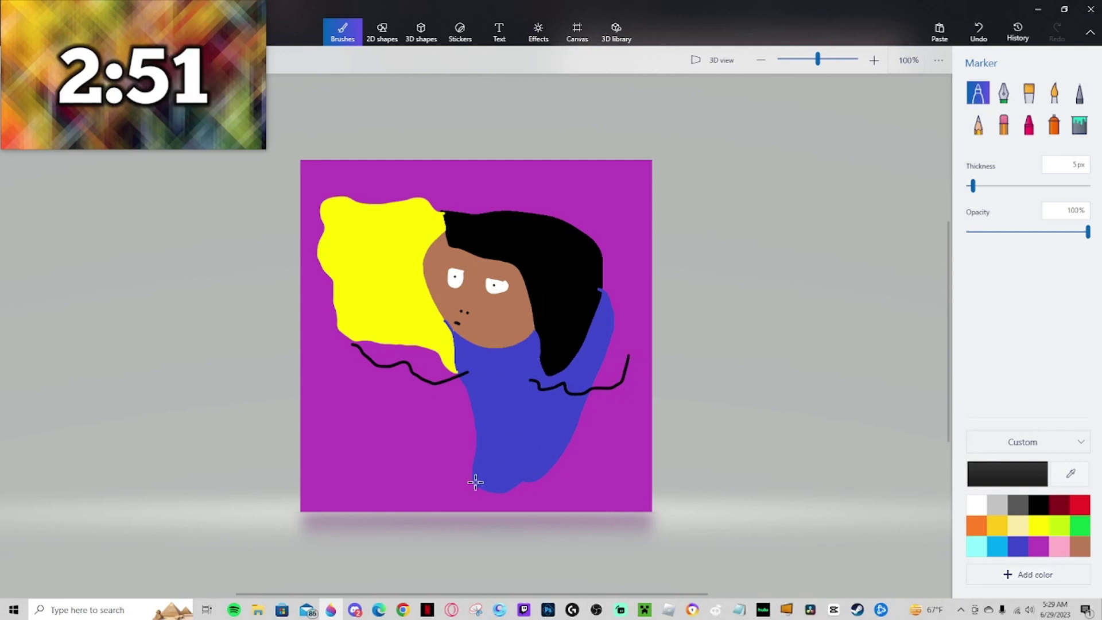
mouse_move(475, 482)
left_mouse_down()
mouse_move(445, 494)
mouse_move(388, 485)
left_mouse_up()
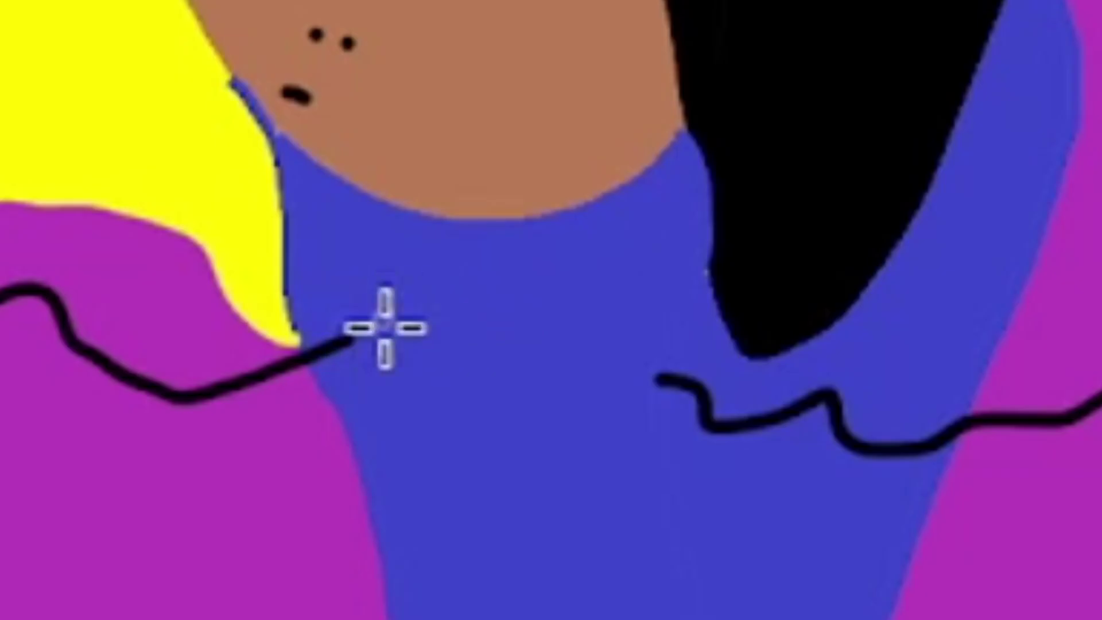
mouse_move(380, 312)
left_mouse_down()
mouse_move(405, 361)
mouse_move(455, 375)
mouse_move(494, 362)
mouse_move(525, 316)
mouse_move(618, 350)
mouse_move(643, 308)
left_mouse_up()
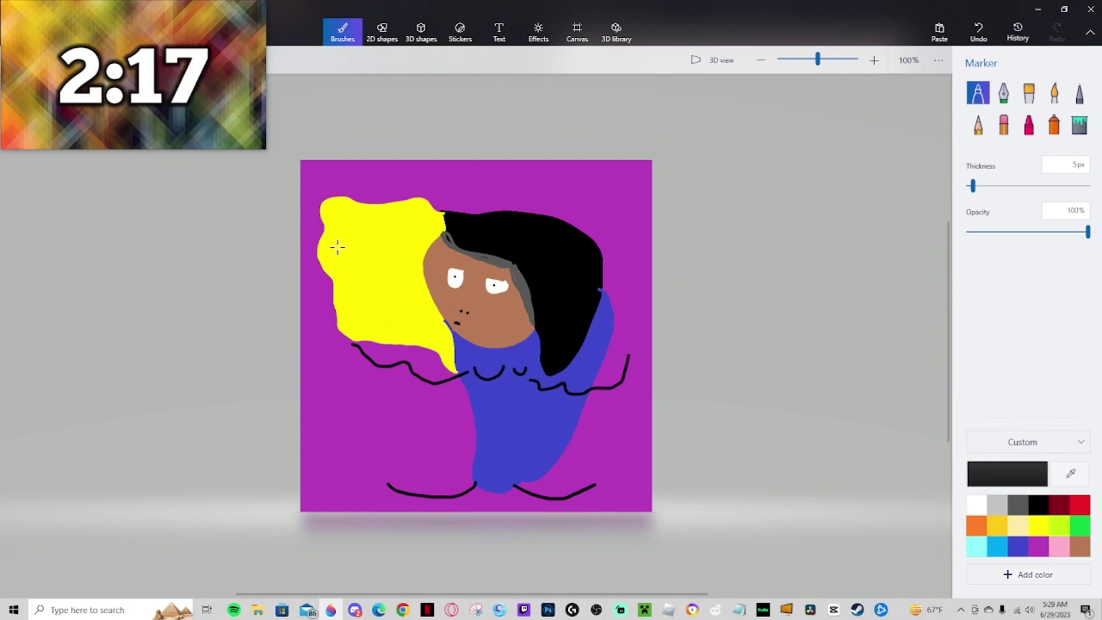
Draw a black label outline at the outer edge of the yellow shape and write "Kenya" inside it with the Marker.
left_click_drag(326, 235, 355, 262)
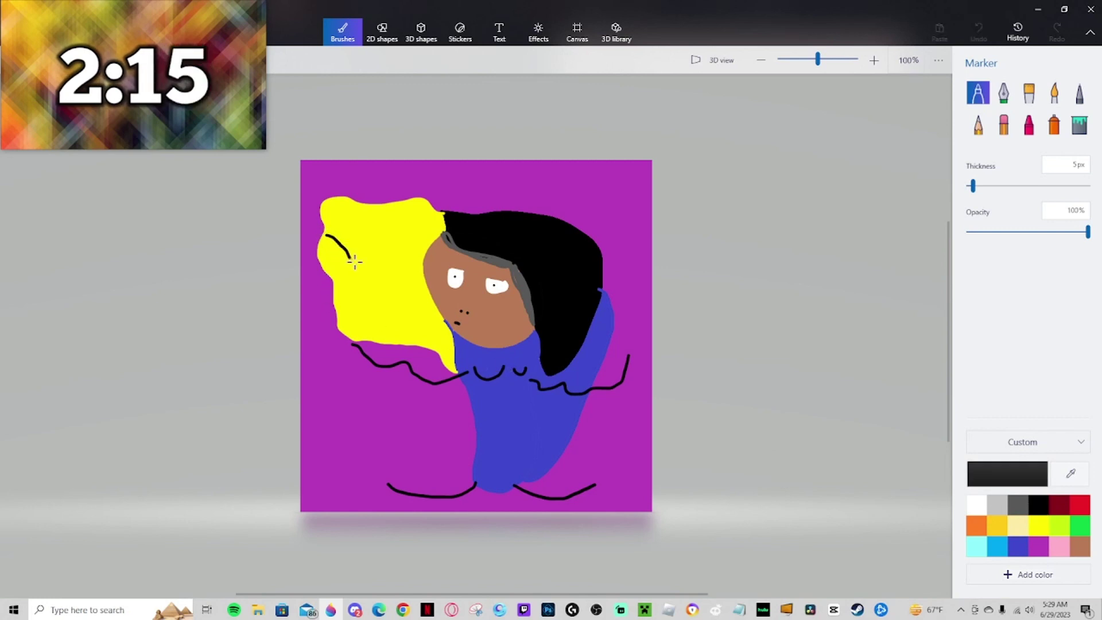
left_click_drag(357, 309, 332, 313)
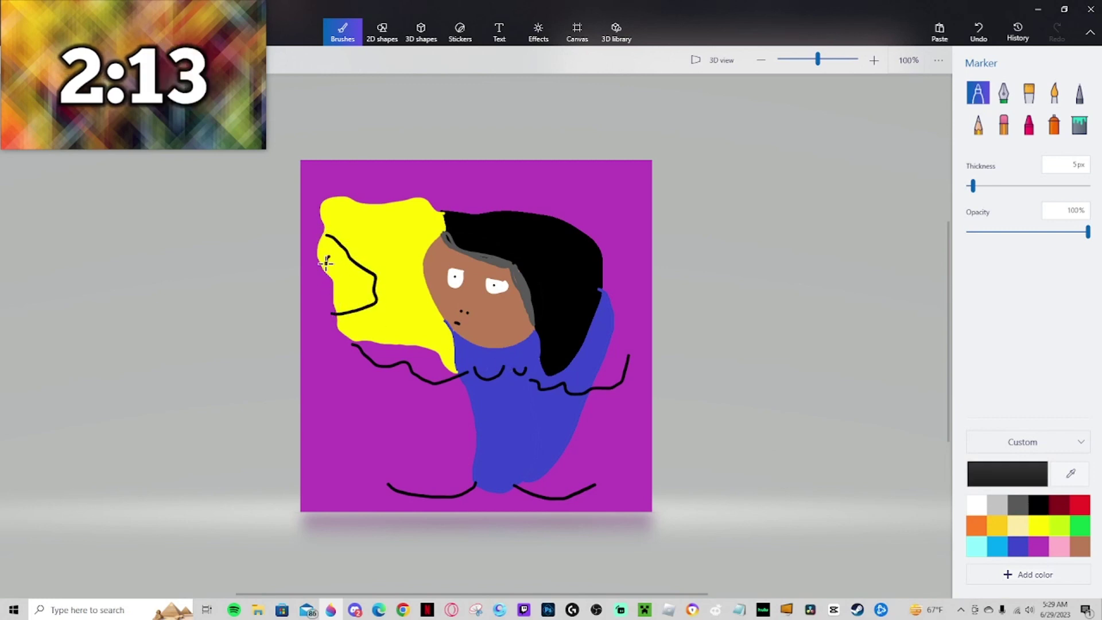
left_click_drag(327, 256, 337, 265)
mouse_move(527, 250)
left_mouse_down()
mouse_move(541, 276)
mouse_move(529, 294)
mouse_move(561, 266)
mouse_move(563, 300)
mouse_move(551, 314)
mouse_move(586, 340)
mouse_move(570, 370)
mouse_move(599, 343)
mouse_move(631, 368)
left_mouse_up()
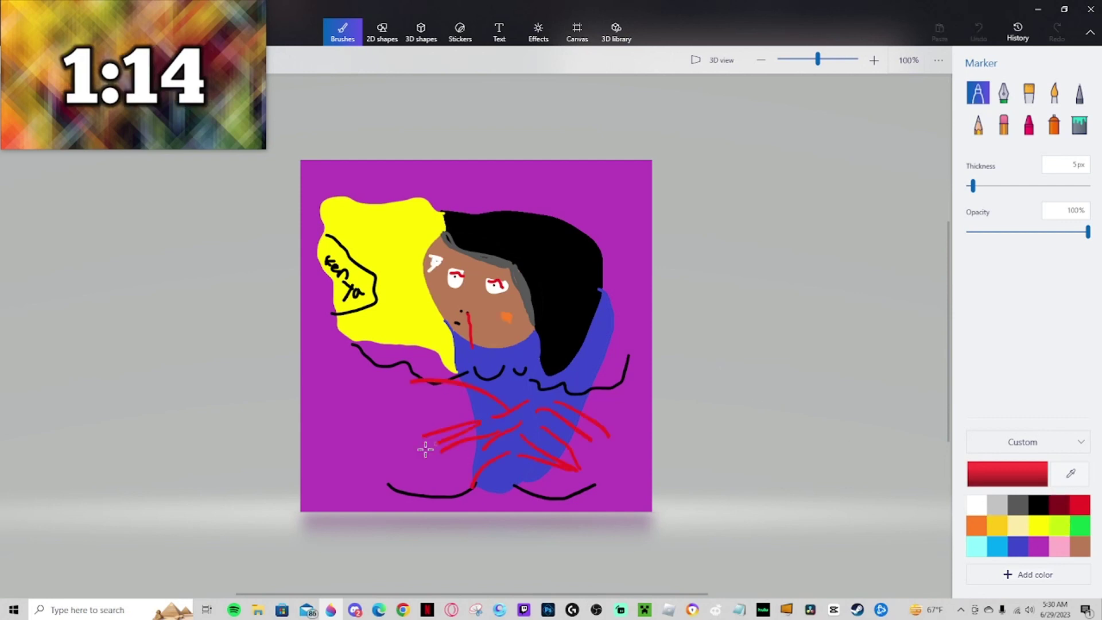
Add another red streak across the lower body, and outline and fill a red pool along the canvas's bottom edge.
left_click_drag(470, 402, 396, 440)
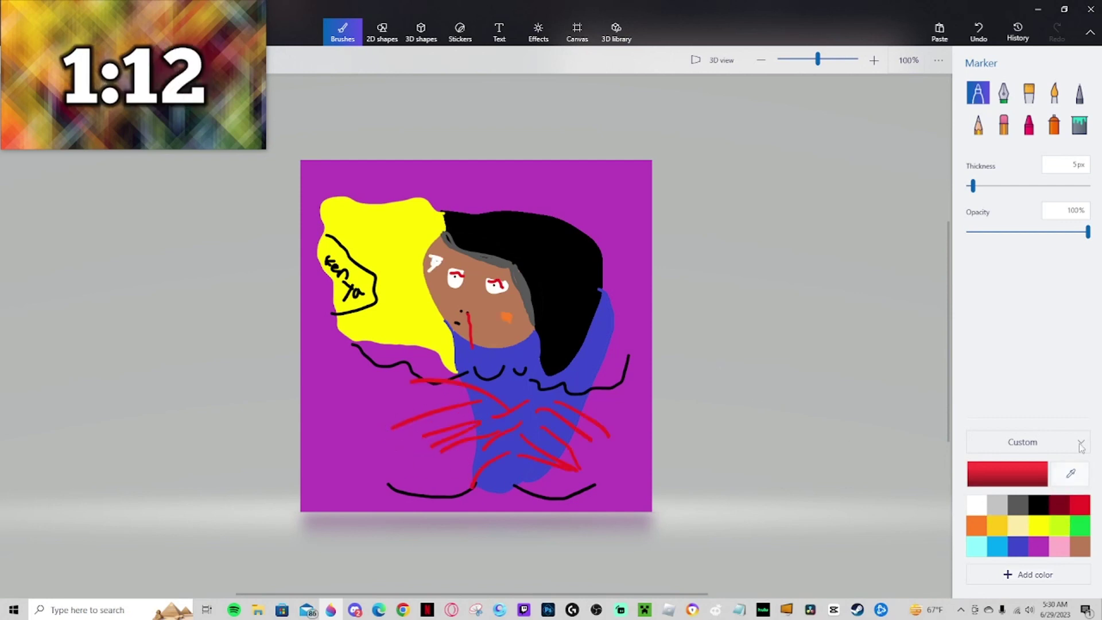
left_click(1079, 125)
left_click(978, 93)
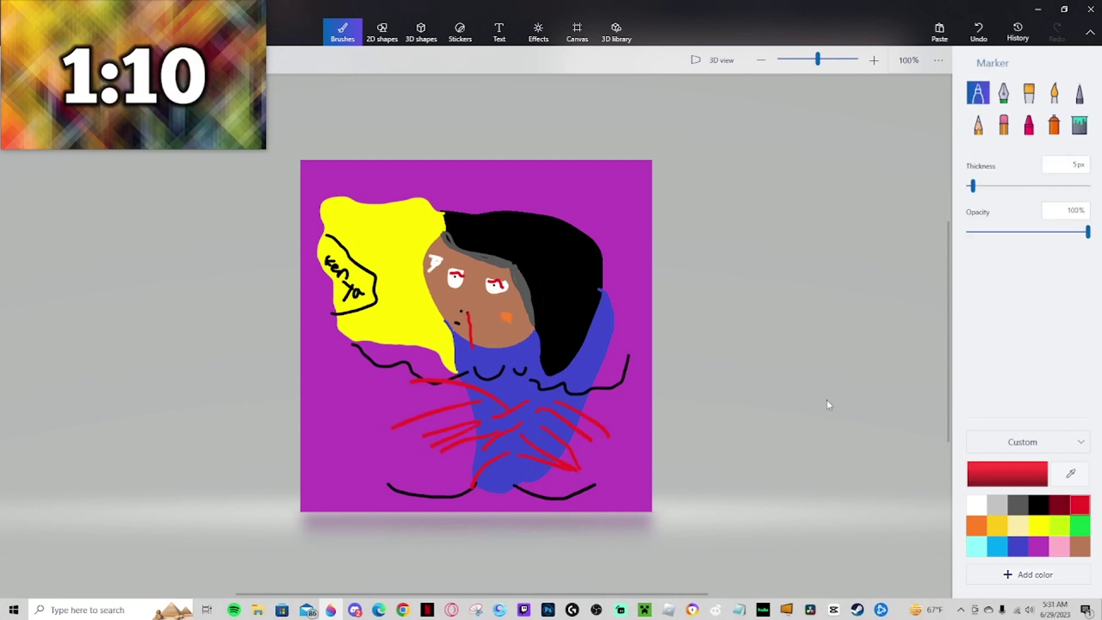
mouse_move(483, 495)
left_mouse_down()
mouse_move(450, 505)
mouse_move(514, 498)
mouse_move(537, 509)
mouse_move(711, 511)
left_mouse_up()
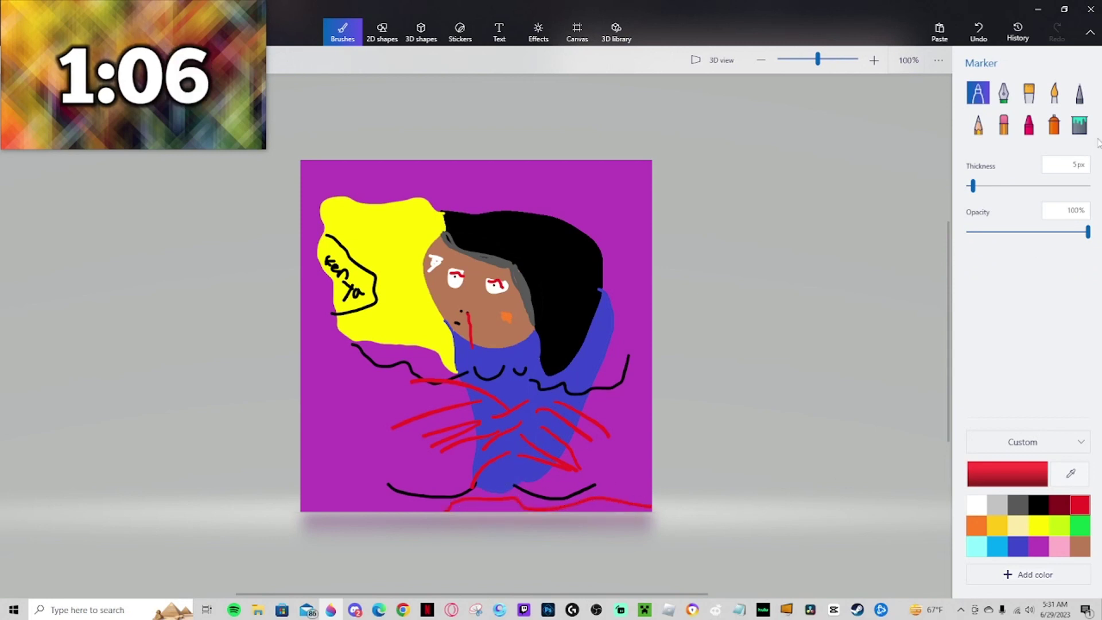
left_click(1080, 125)
left_click(594, 506)
Draw a small black shape with a stem at the canvas's left edge and a thin grey line from it to the body.
left_click(1039, 504)
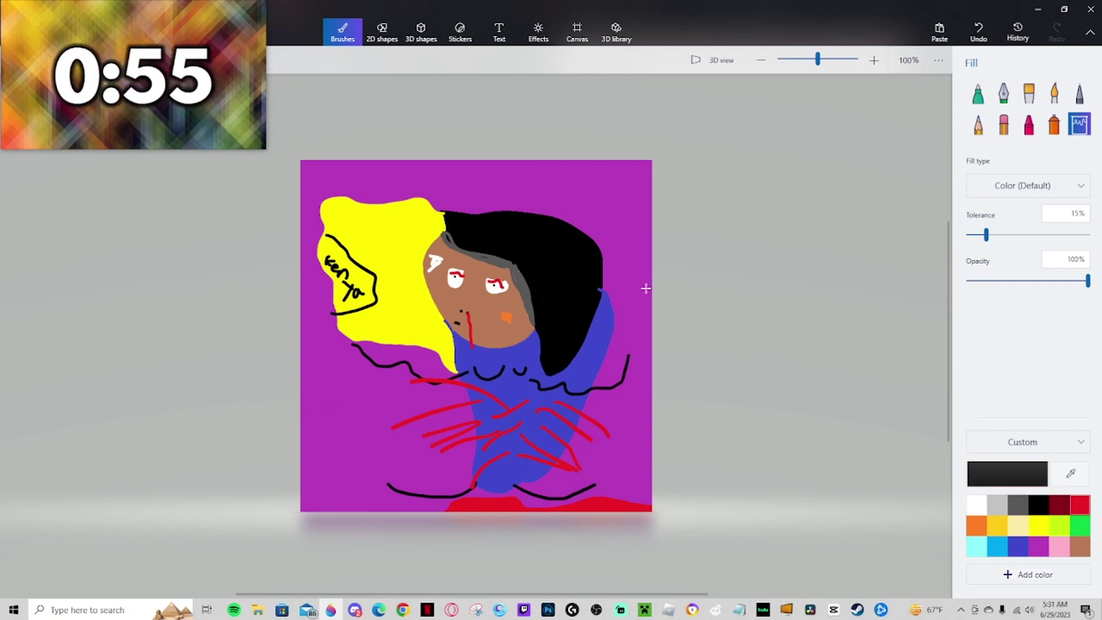
left_click(978, 92)
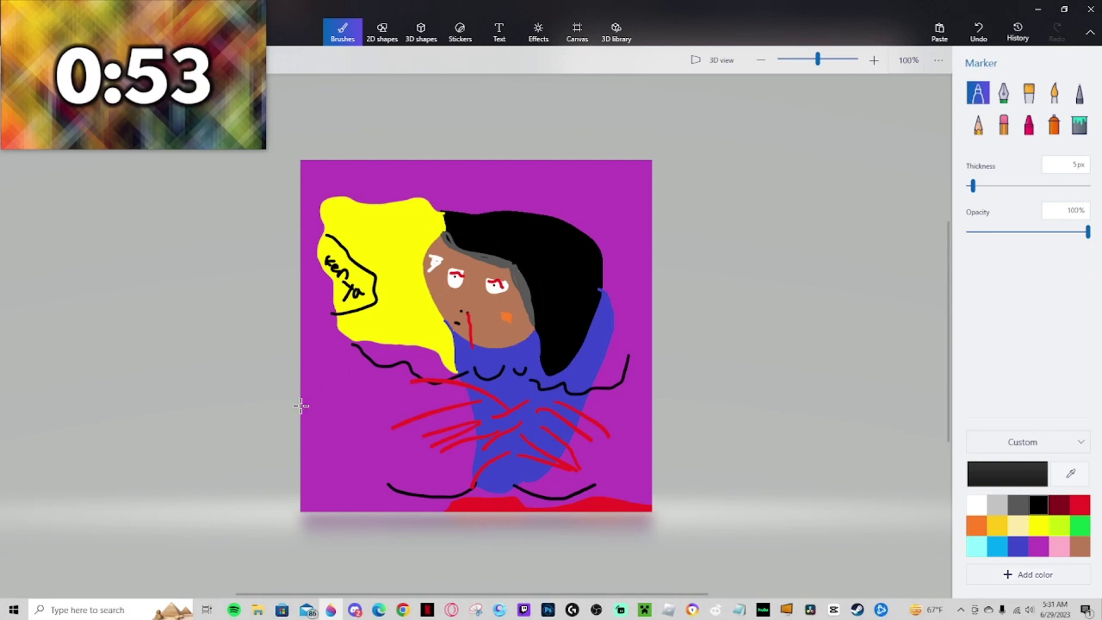
left_click_drag(301, 406, 343, 396)
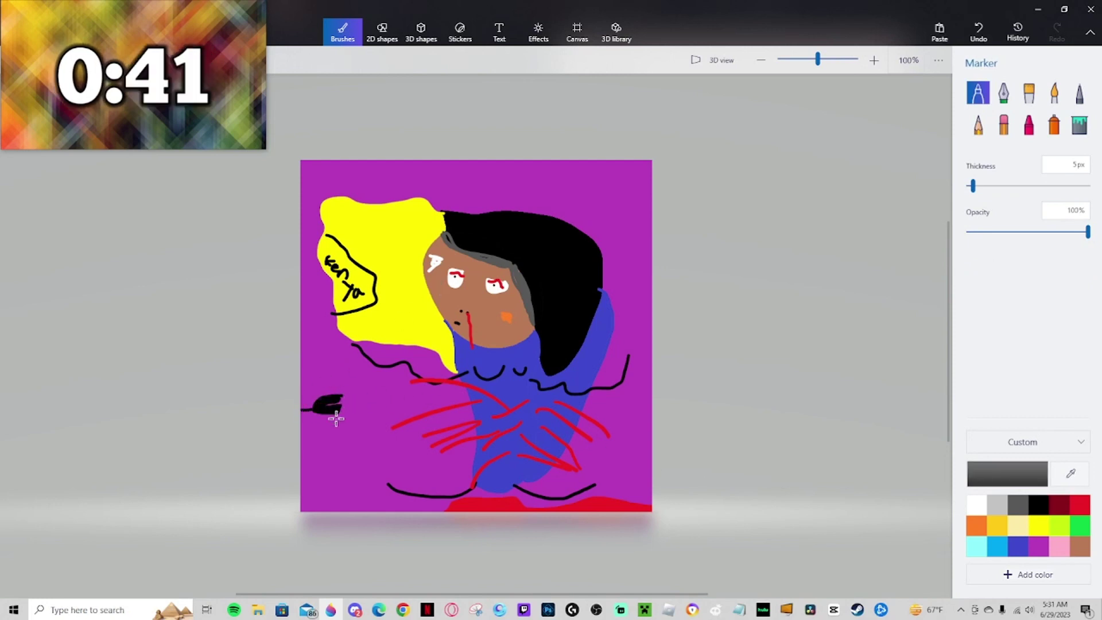
mouse_move(336, 419)
left_mouse_down()
mouse_move(337, 404)
mouse_move(379, 388)
mouse_move(471, 393)
left_mouse_up()
Add small black marks to the upper part of the yellow shape with the Marker.
mouse_move(367, 229)
left_mouse_down()
mouse_move(367, 244)
mouse_move(376, 227)
mouse_move(387, 248)
mouse_move(408, 236)
left_mouse_up()
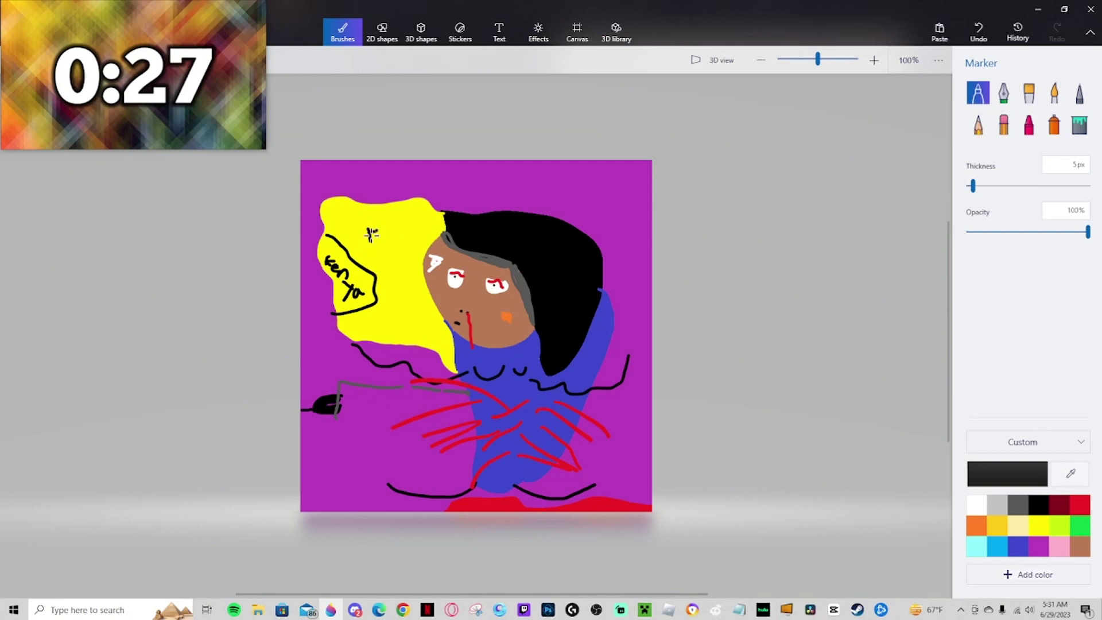
mouse_move(454, 175)
left_mouse_down()
mouse_move(443, 193)
mouse_move(471, 191)
mouse_move(479, 175)
left_mouse_up()
left_click_drag(501, 254, 514, 248)
mouse_move(603, 268)
left_mouse_down()
mouse_move(597, 312)
mouse_move(608, 270)
left_mouse_up()
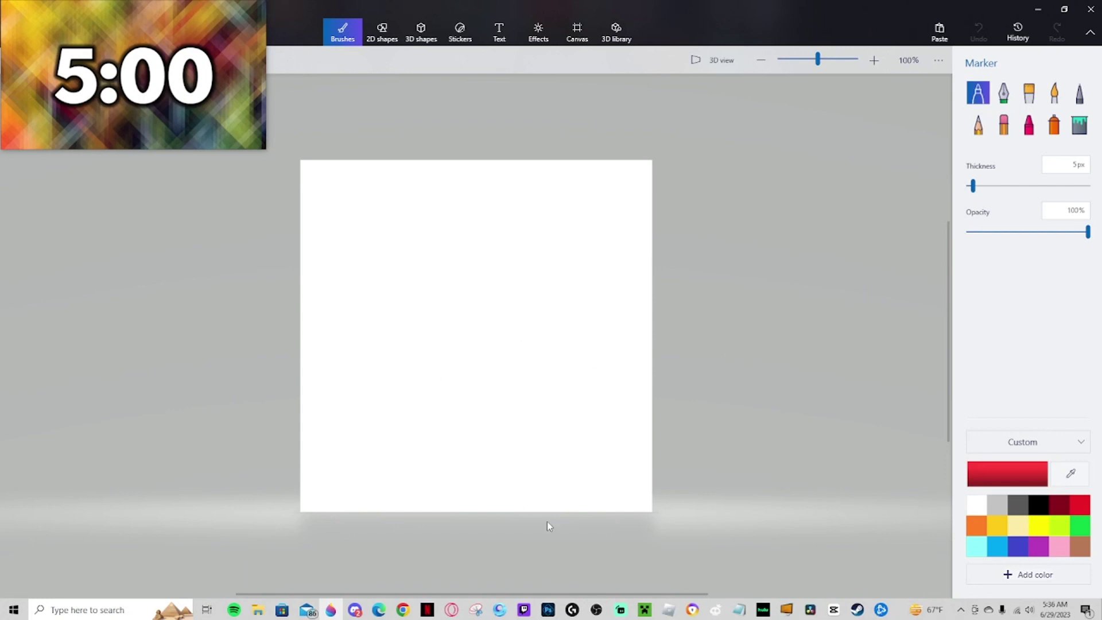
Outline and fill broad black shoulders across the lower part of the blank canvas, and add a white collar and tie shape.
left_click(15, 133)
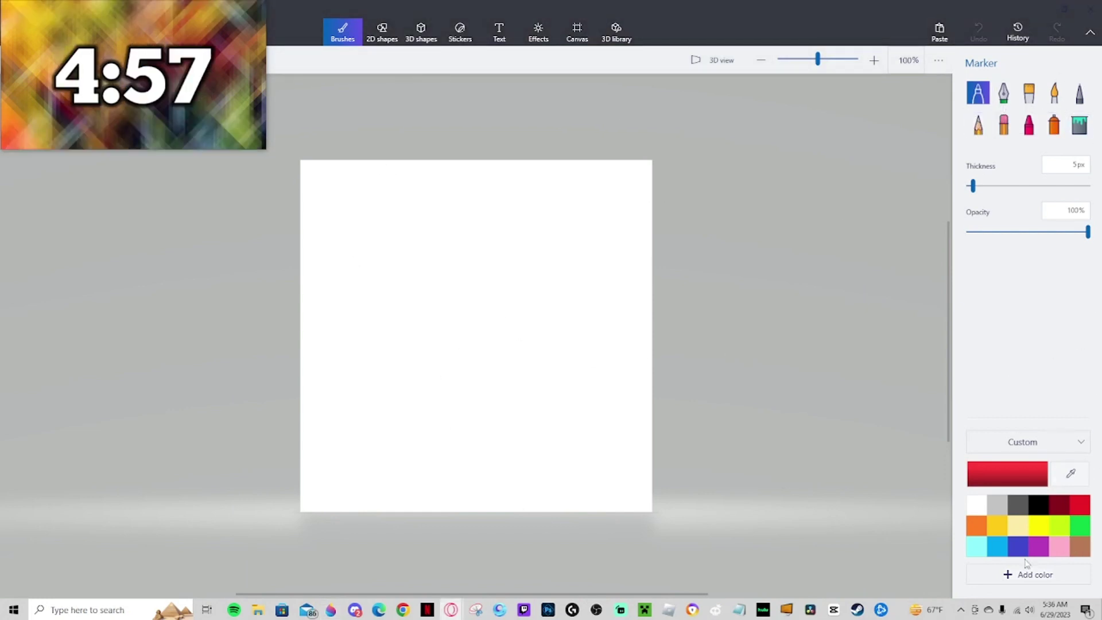
left_click(1037, 505)
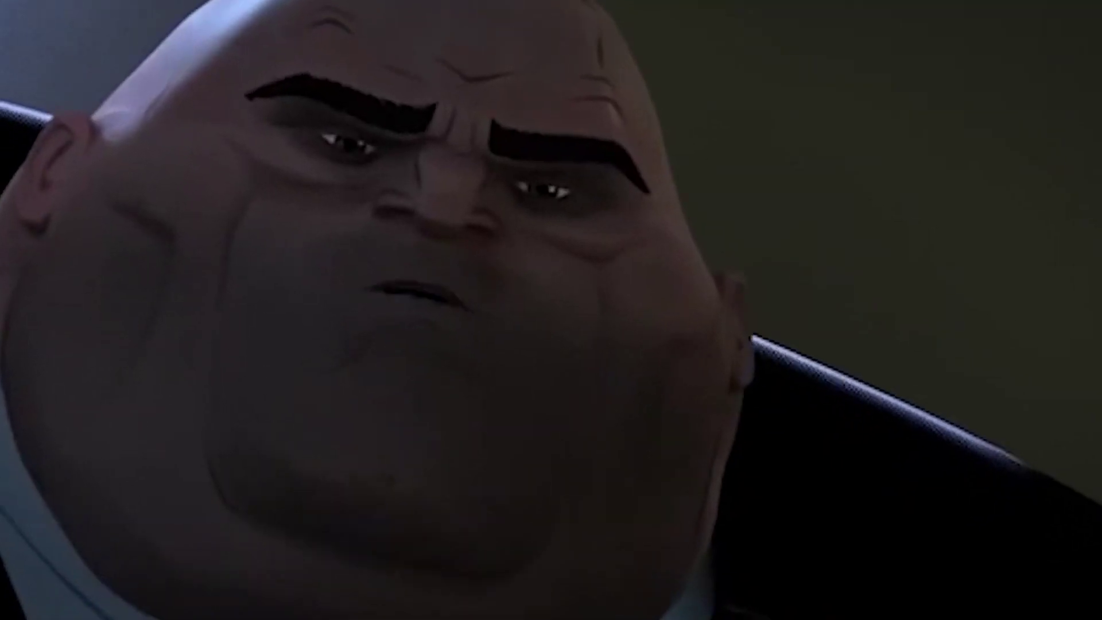
mouse_move(300, 428)
left_mouse_down()
mouse_move(448, 384)
mouse_move(655, 374)
left_mouse_up()
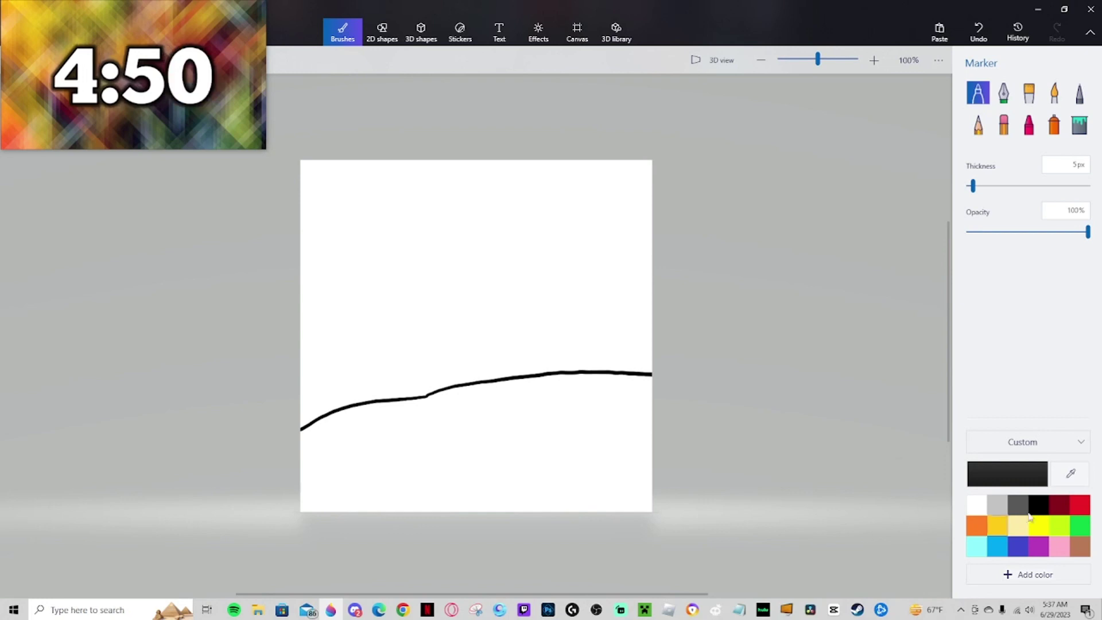
left_click(468, 396)
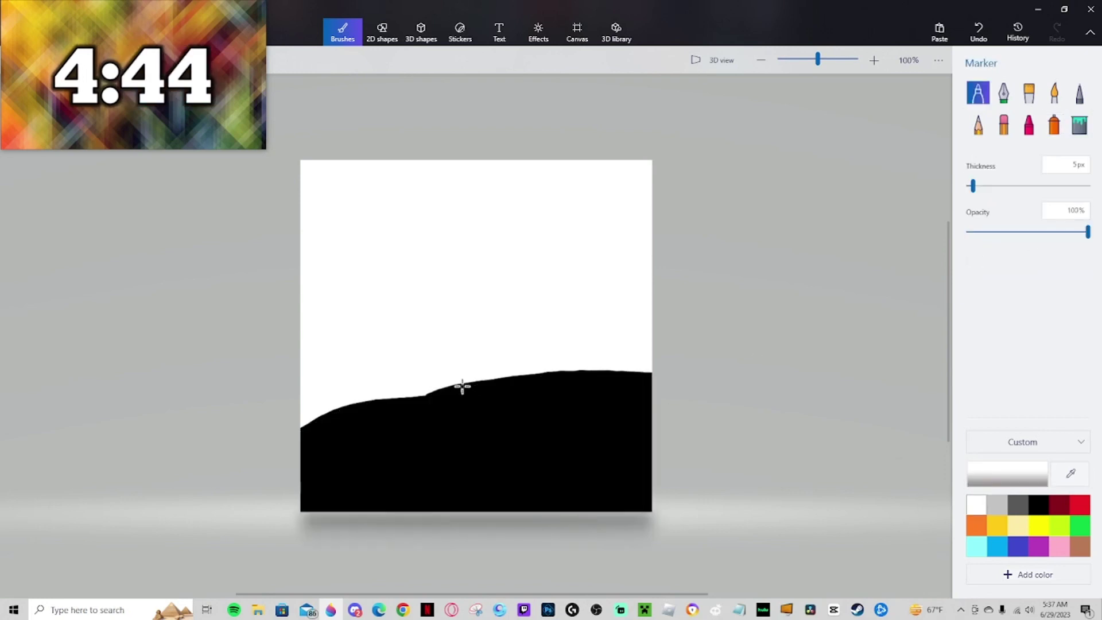
mouse_move(462, 385)
left_mouse_down()
mouse_move(511, 412)
mouse_move(510, 458)
mouse_move(467, 435)
mouse_move(497, 378)
left_mouse_up()
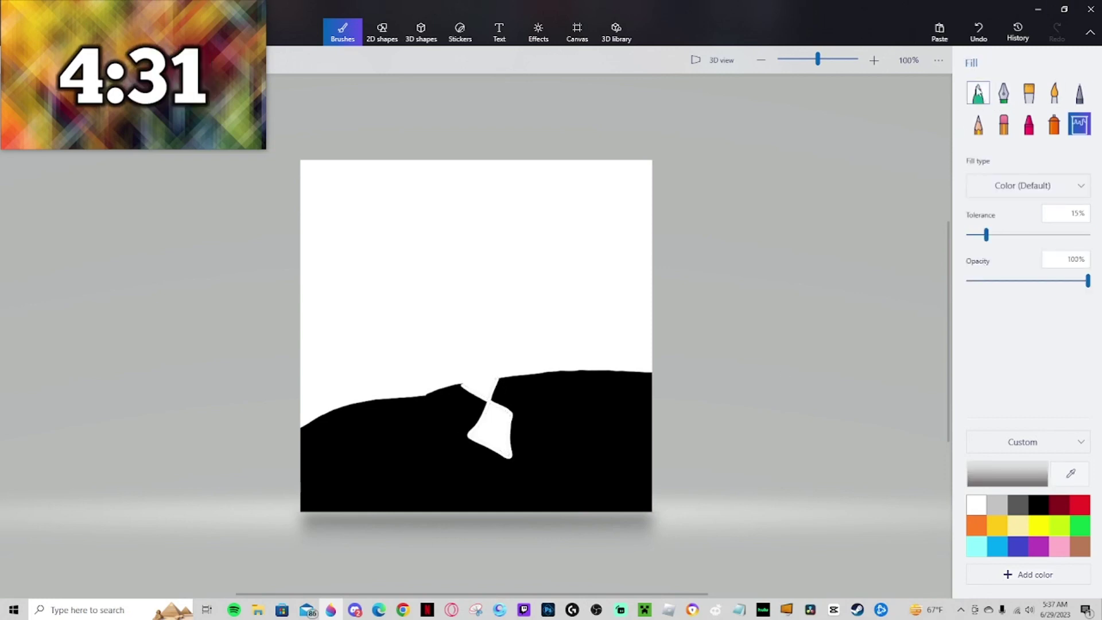
Outline a large rounded head above the collar with the light grey Marker and fill it with light grey.
left_click(978, 91)
mouse_move(450, 386)
left_mouse_down()
mouse_move(384, 371)
mouse_move(358, 316)
left_mouse_up()
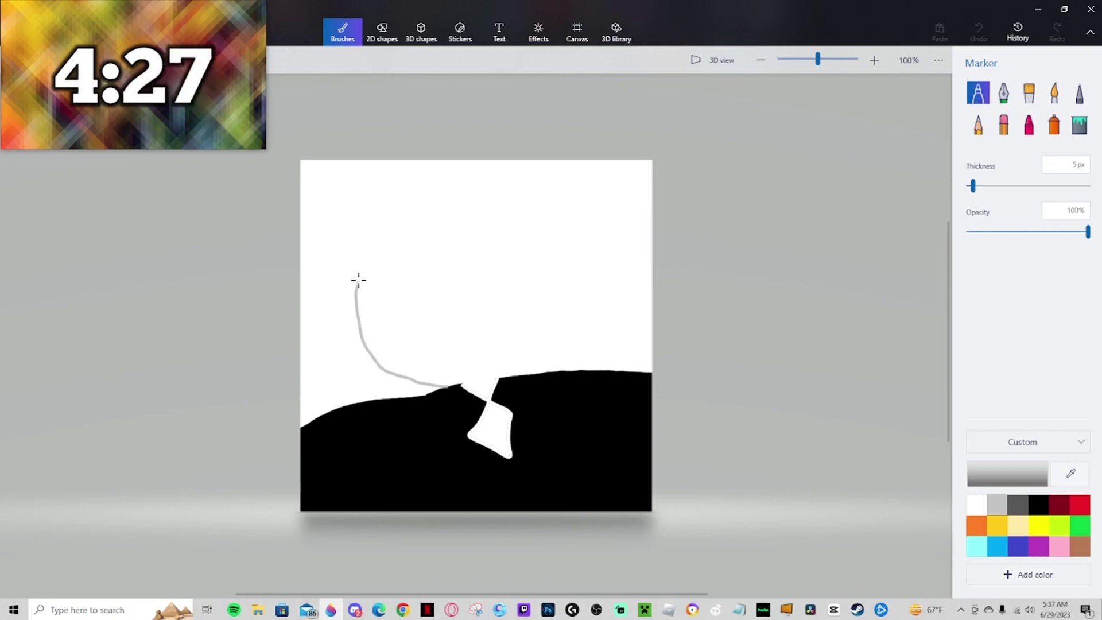
mouse_move(358, 279)
left_mouse_down()
mouse_move(418, 218)
mouse_move(459, 202)
mouse_move(514, 203)
mouse_move(564, 261)
mouse_move(580, 323)
mouse_move(551, 371)
mouse_move(454, 384)
left_mouse_up()
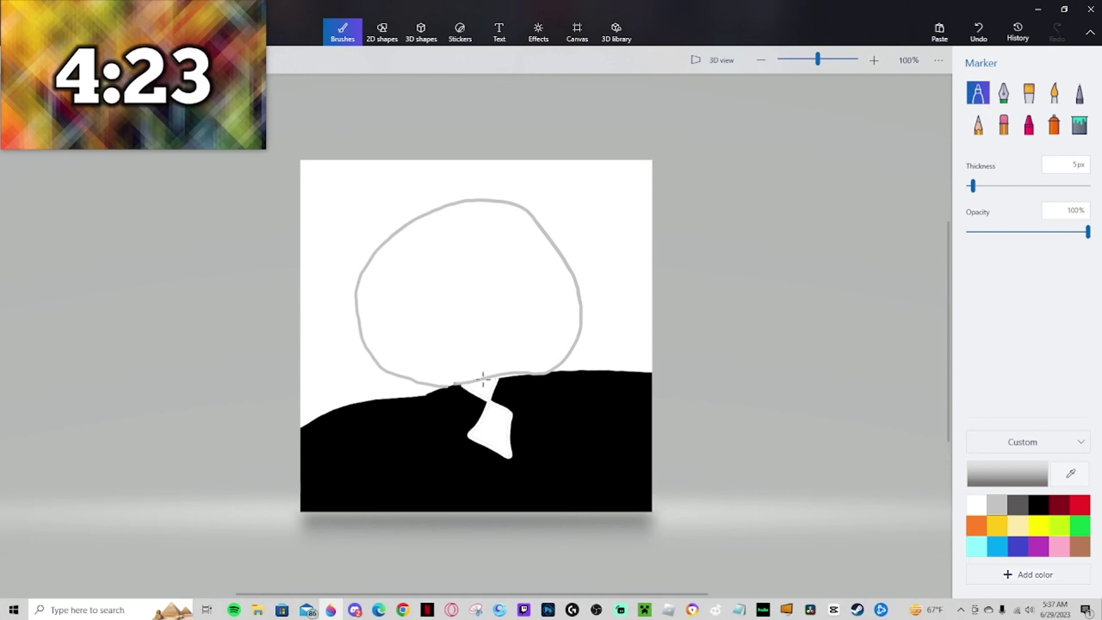
left_click(1079, 124)
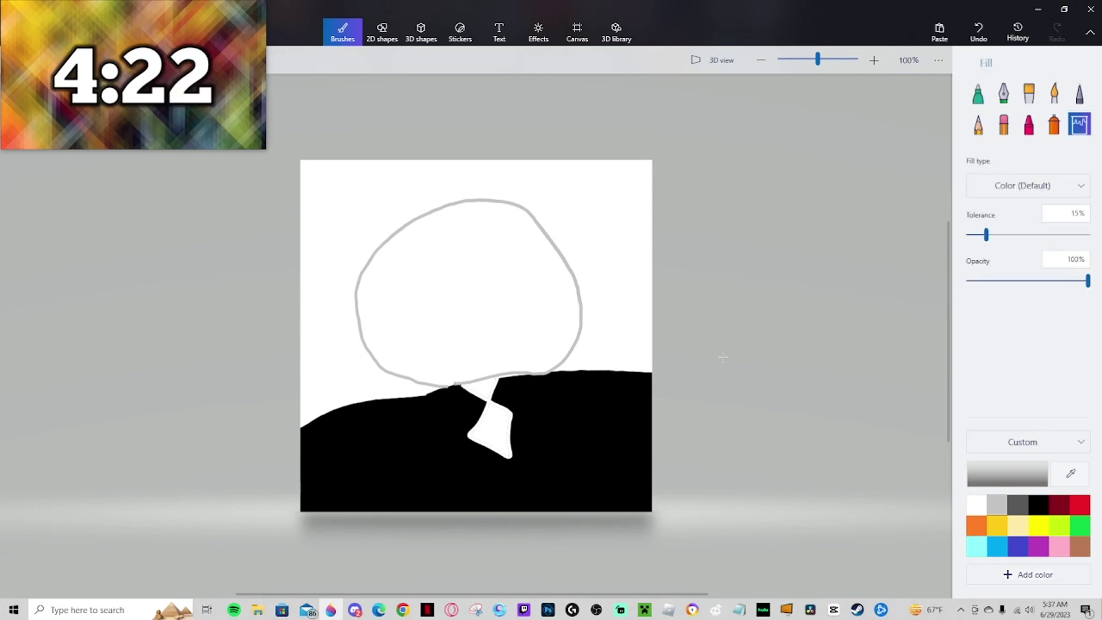
left_click(459, 291)
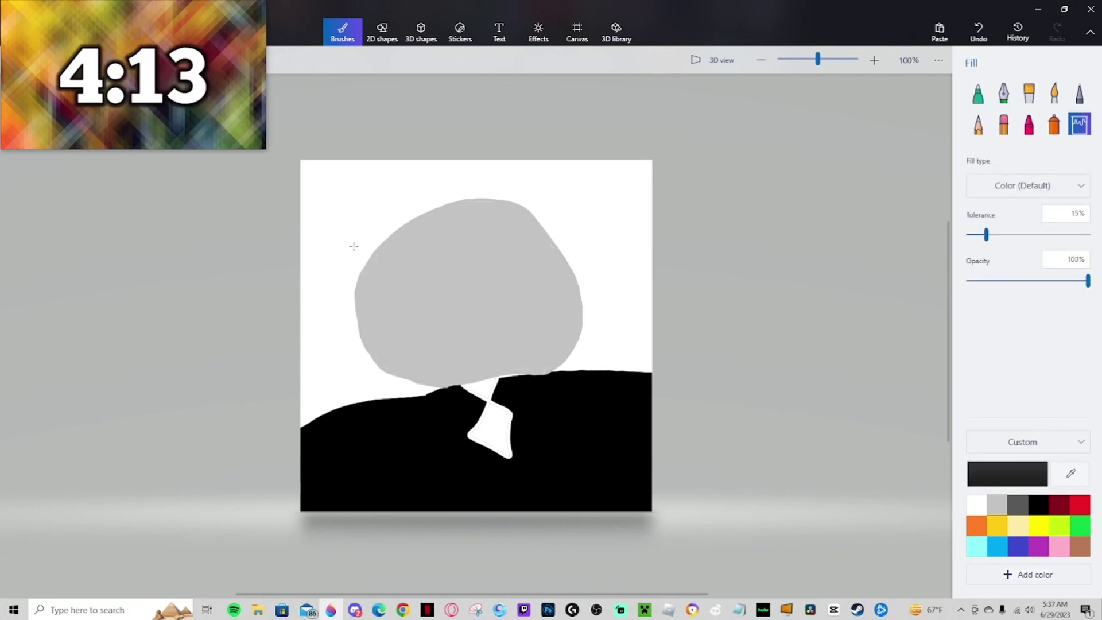
Draw a tilted black hat on the head and white eyes with small black pupils with the Marker.
left_click(978, 92)
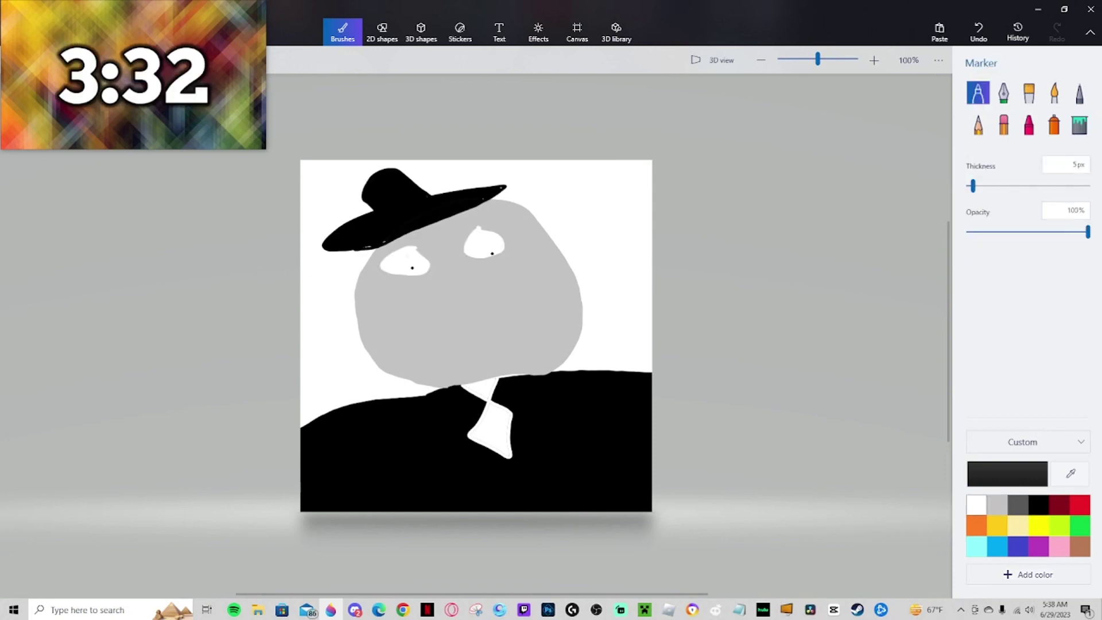
Outline a jagged mouth-like shape below the eyes with the dark grey Marker and add small dots at its narrow end.
left_click(1017, 505)
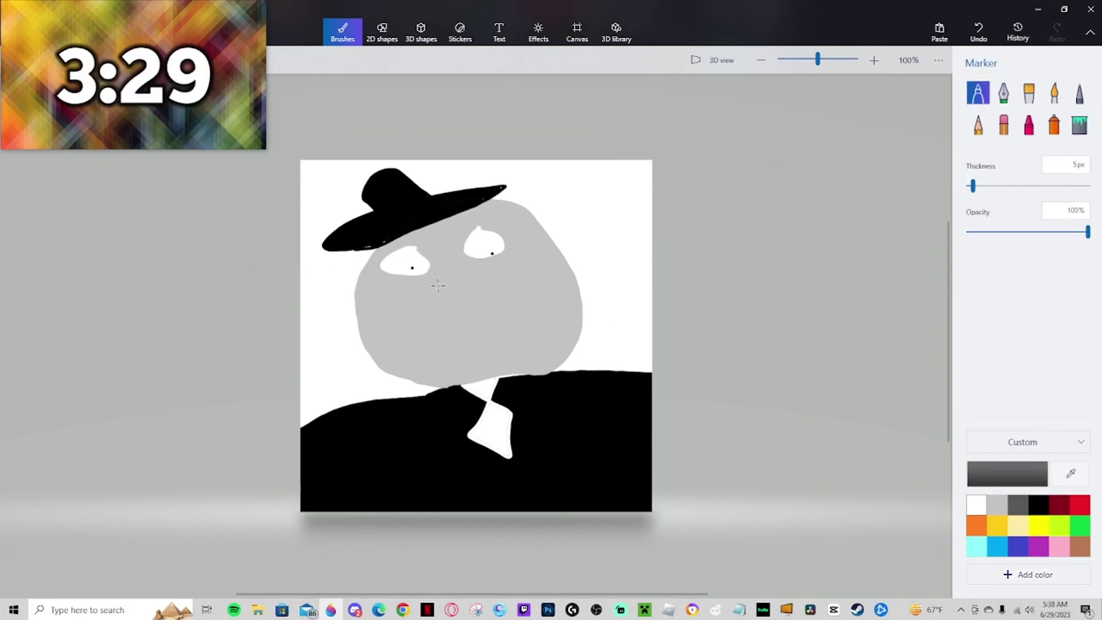
mouse_move(439, 289)
left_mouse_down()
mouse_move(481, 295)
mouse_move(483, 279)
mouse_move(516, 279)
left_mouse_up()
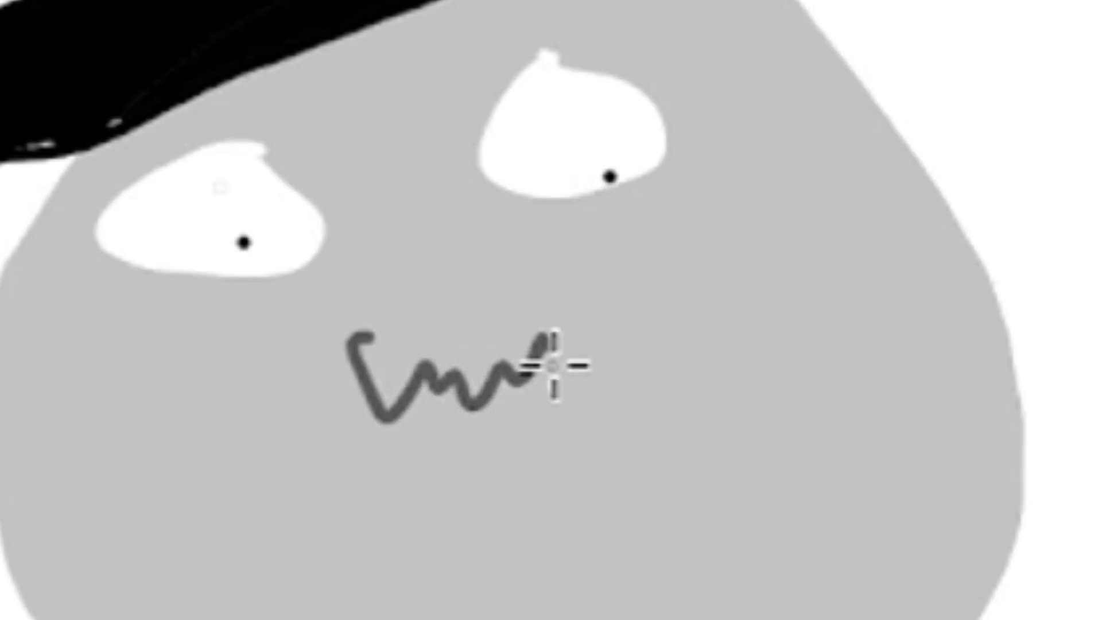
mouse_move(720, 295)
left_mouse_down()
mouse_move(750, 214)
mouse_move(589, 243)
mouse_move(545, 239)
mouse_move(407, 293)
mouse_move(353, 345)
left_mouse_up()
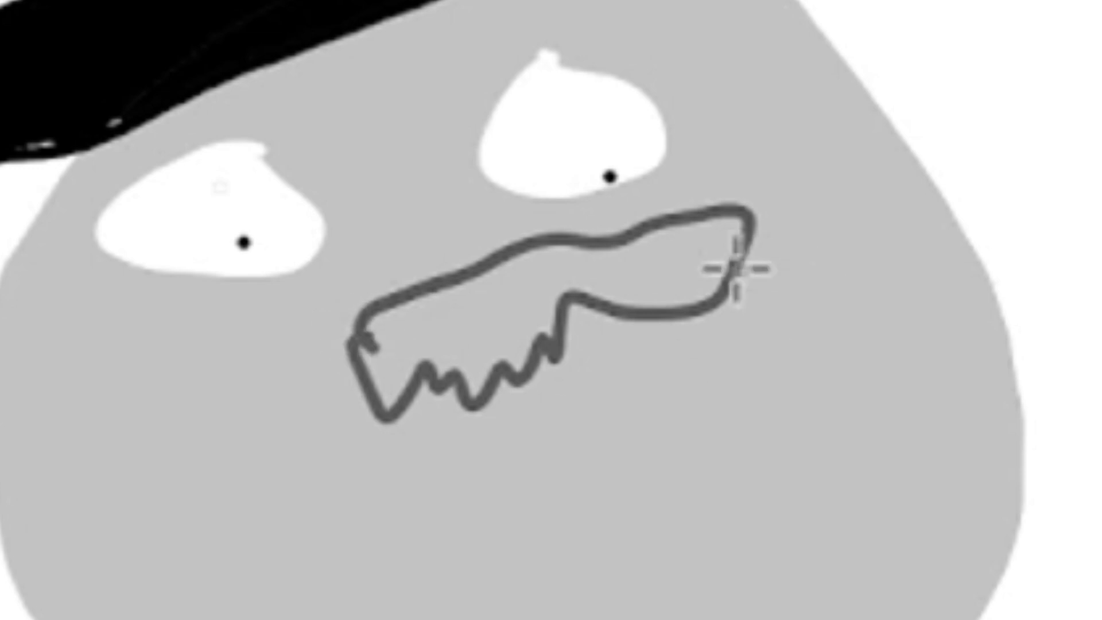
left_click(712, 241)
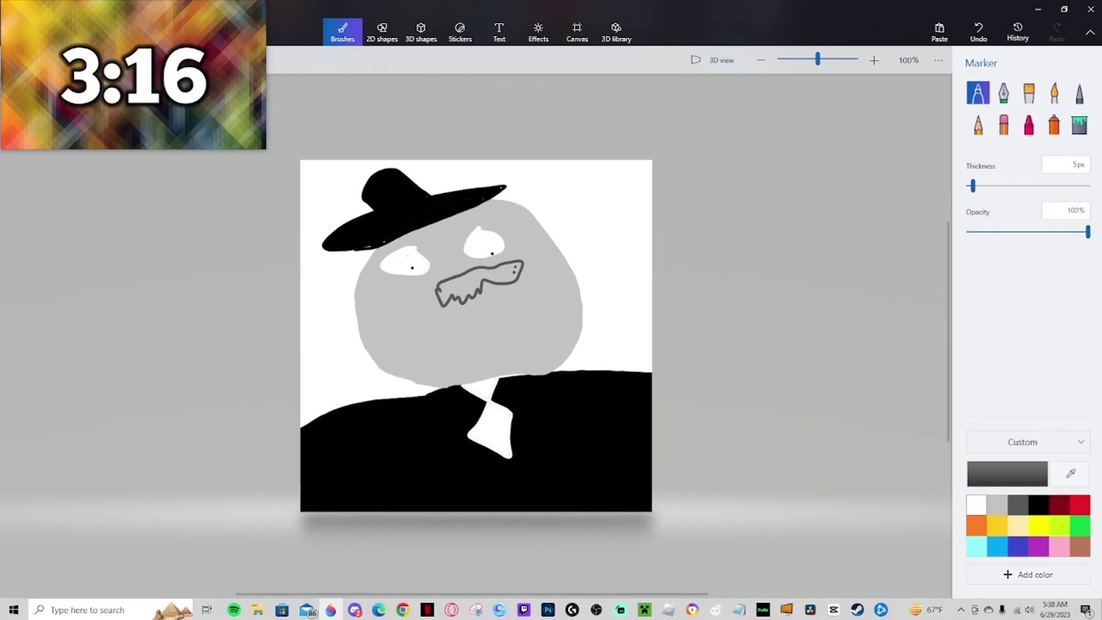
Cover the jagged mouth shape with light grey and add a long, filled light grey snout extending from the head's upper right side.
left_click(1079, 125)
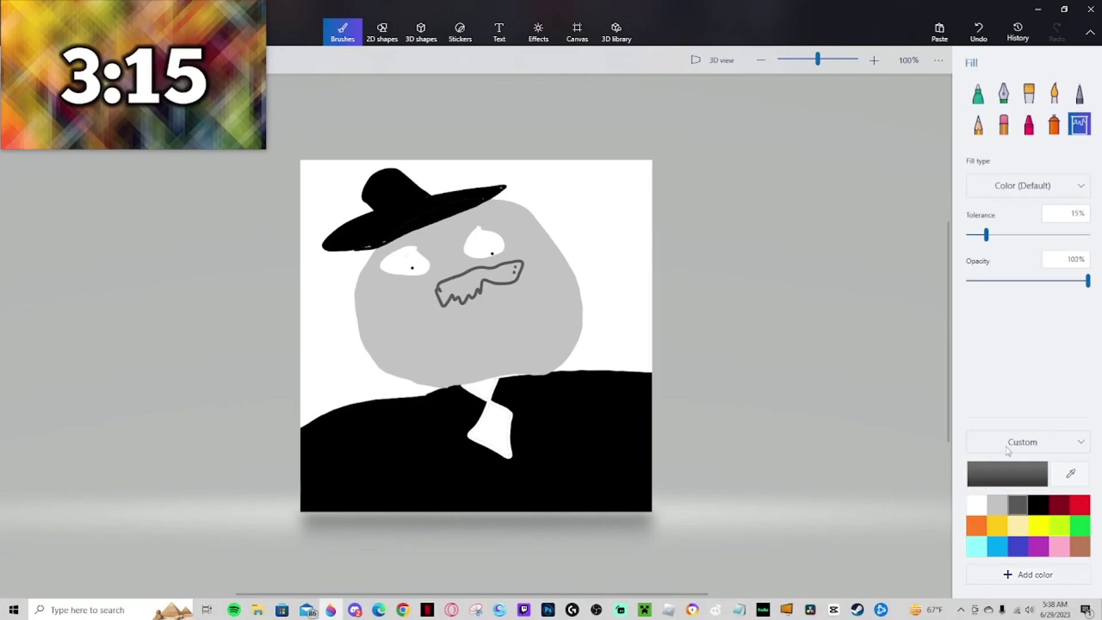
left_click(997, 505)
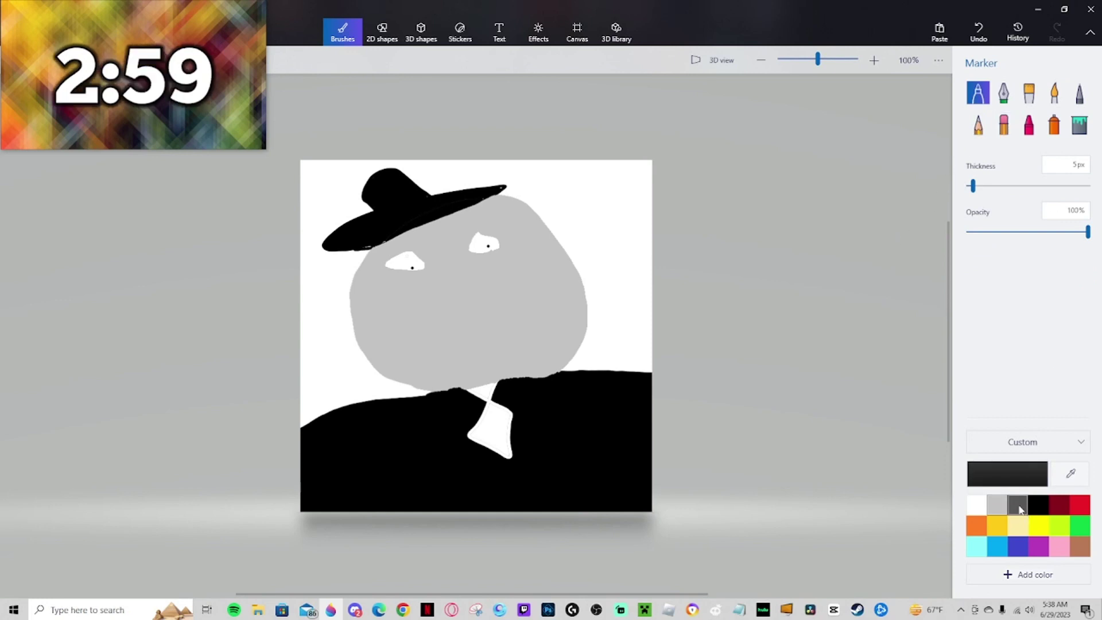
left_click(997, 505)
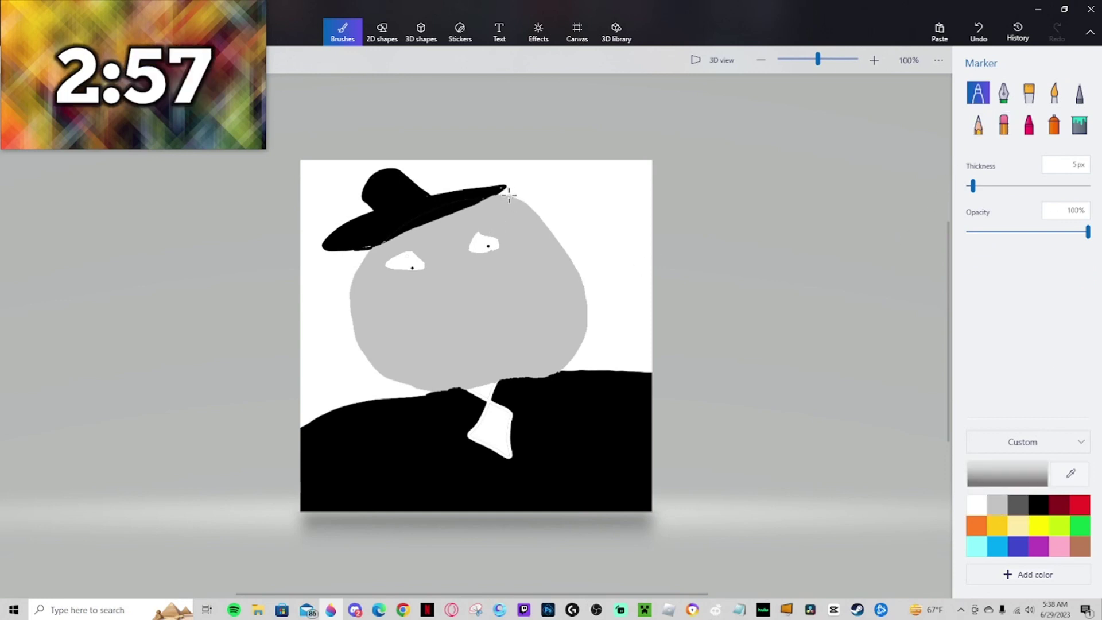
mouse_move(506, 196)
left_mouse_down()
mouse_move(630, 172)
mouse_move(646, 193)
mouse_move(628, 224)
mouse_move(564, 246)
left_mouse_up()
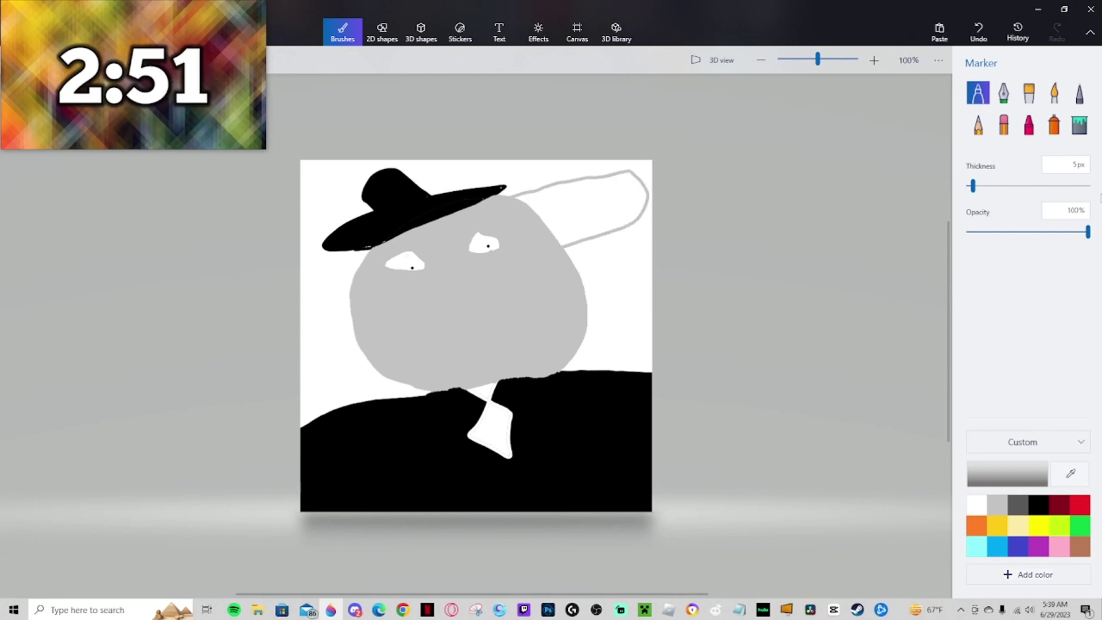
left_click(1079, 125)
left_click(642, 213)
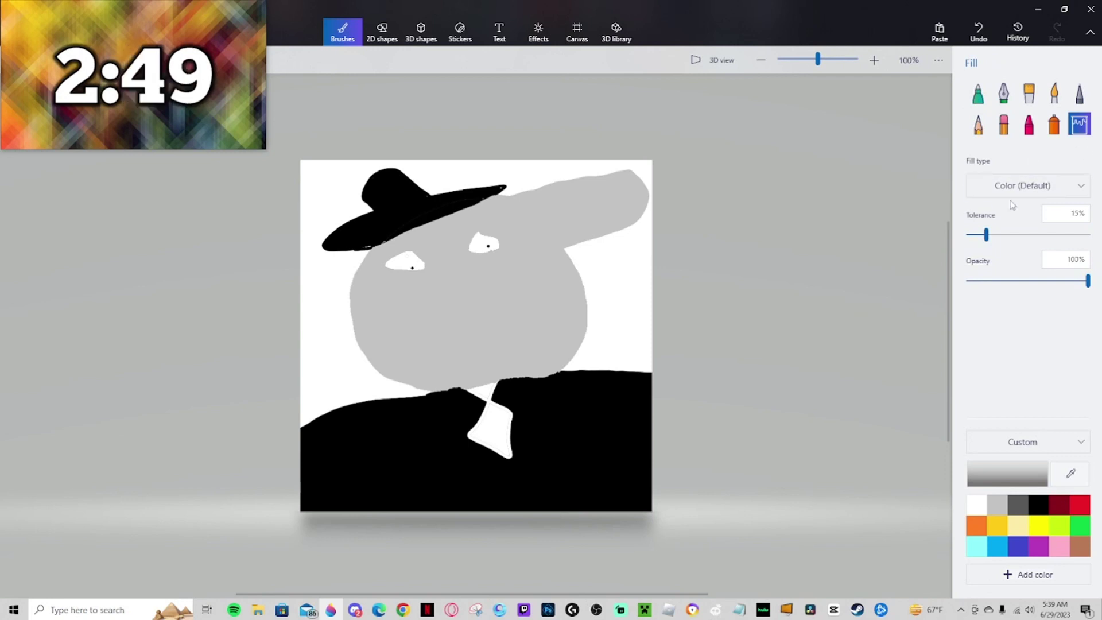
Draw two small black nostrils near the tip of the grey snout with the Marker.
left_click(980, 98)
left_click(1037, 506)
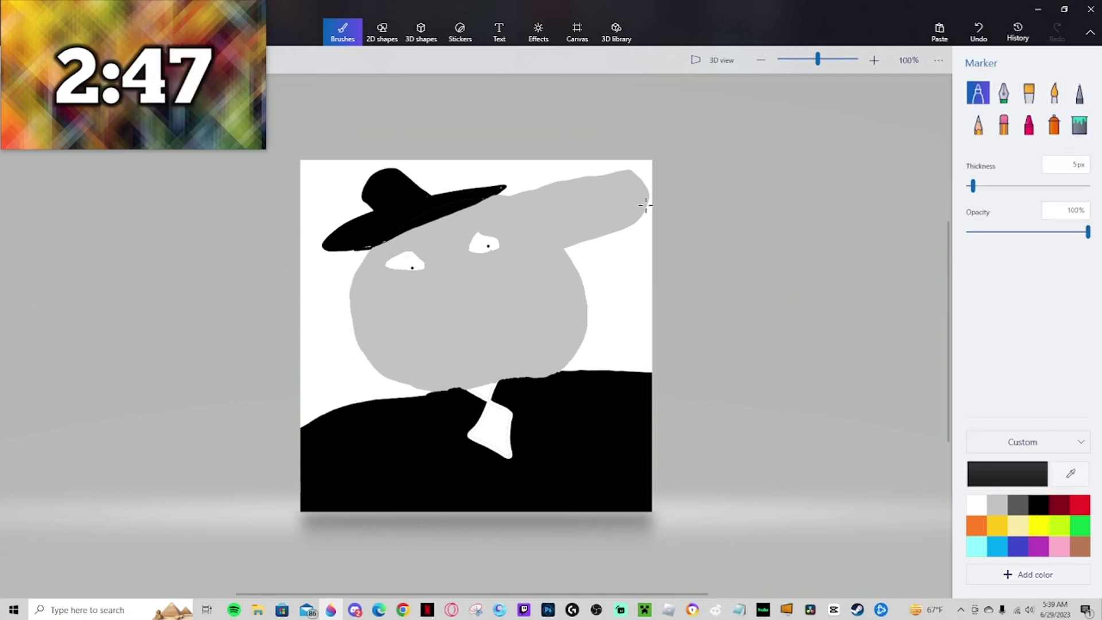
left_click(625, 184)
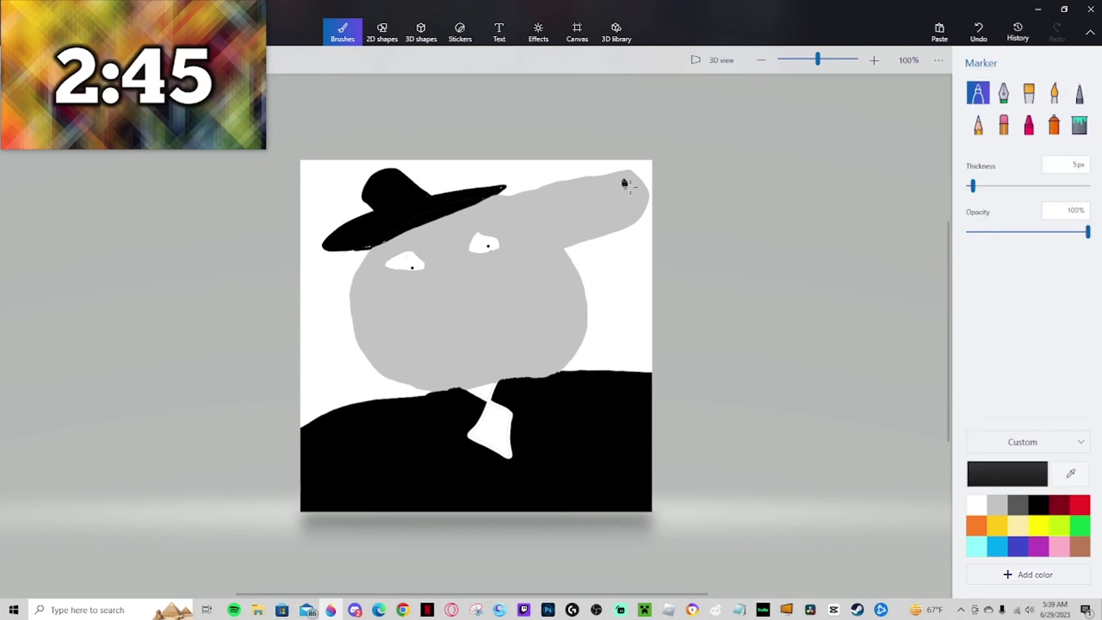
left_click_drag(629, 201, 630, 209)
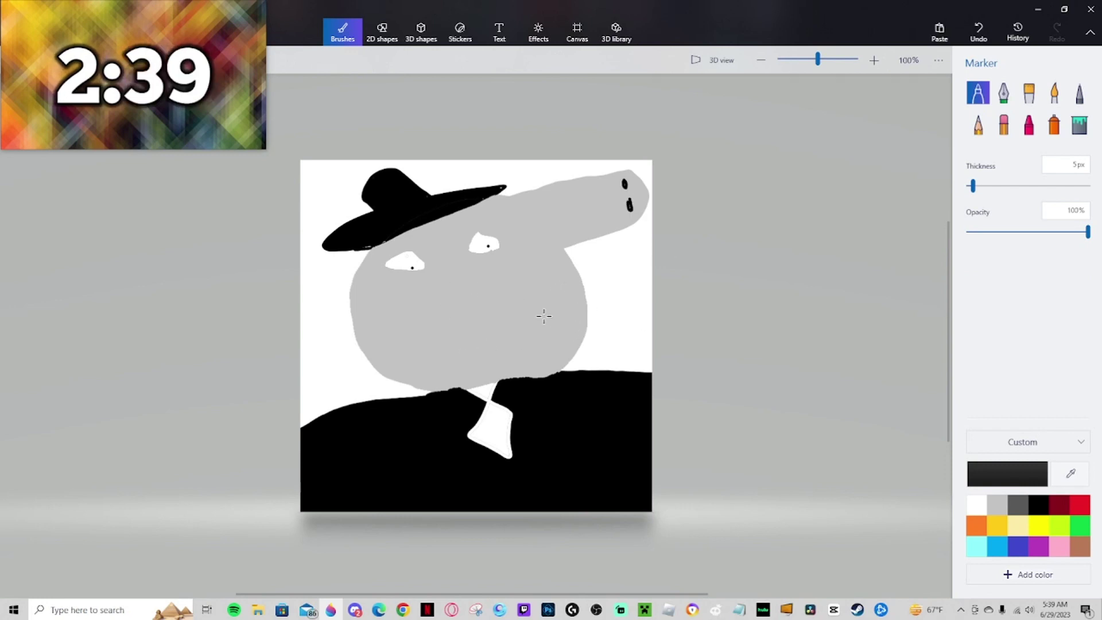
Draw a long black mouth line across the lower face and add white tooth strokes beneath it.
left_click_drag(585, 310, 453, 326)
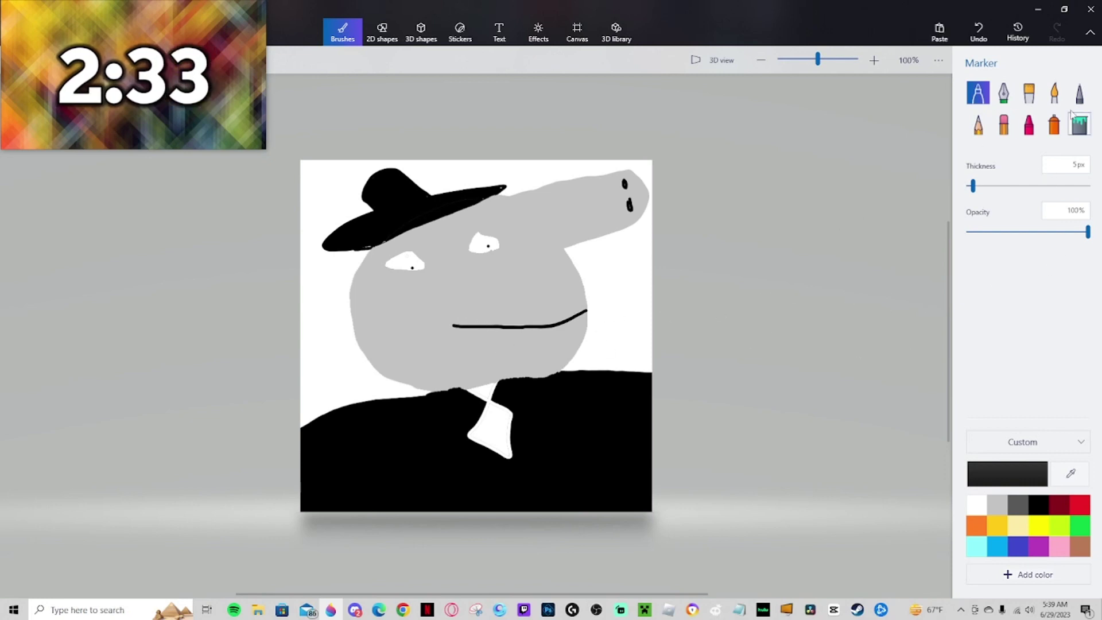
left_click(976, 505)
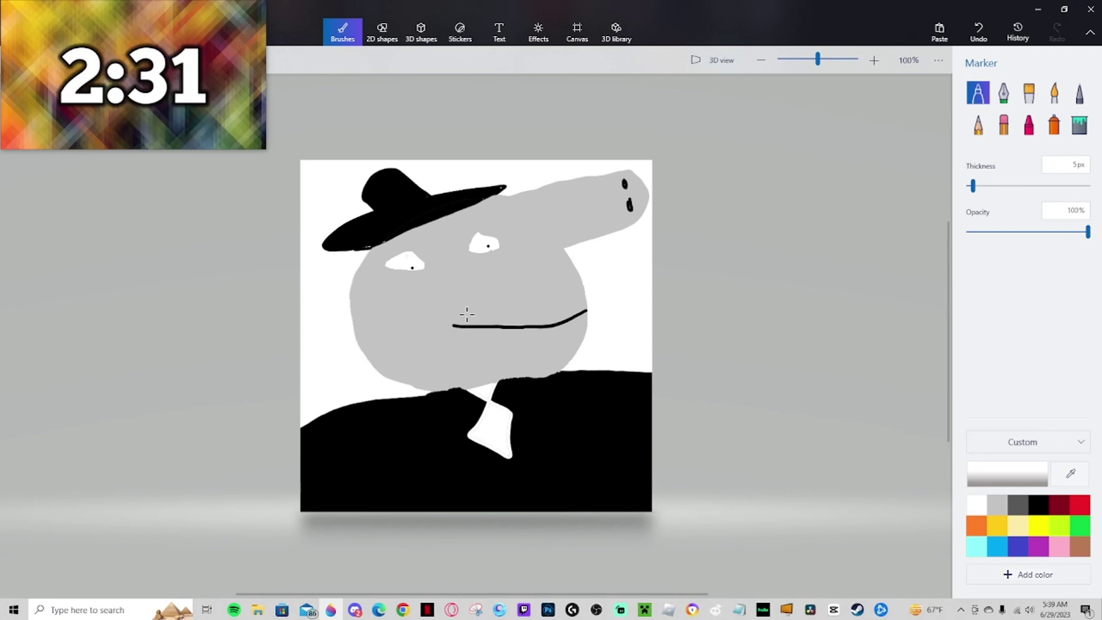
mouse_move(454, 325)
left_mouse_down()
mouse_move(482, 335)
mouse_move(498, 335)
mouse_move(500, 324)
mouse_move(501, 334)
mouse_move(539, 336)
left_mouse_up()
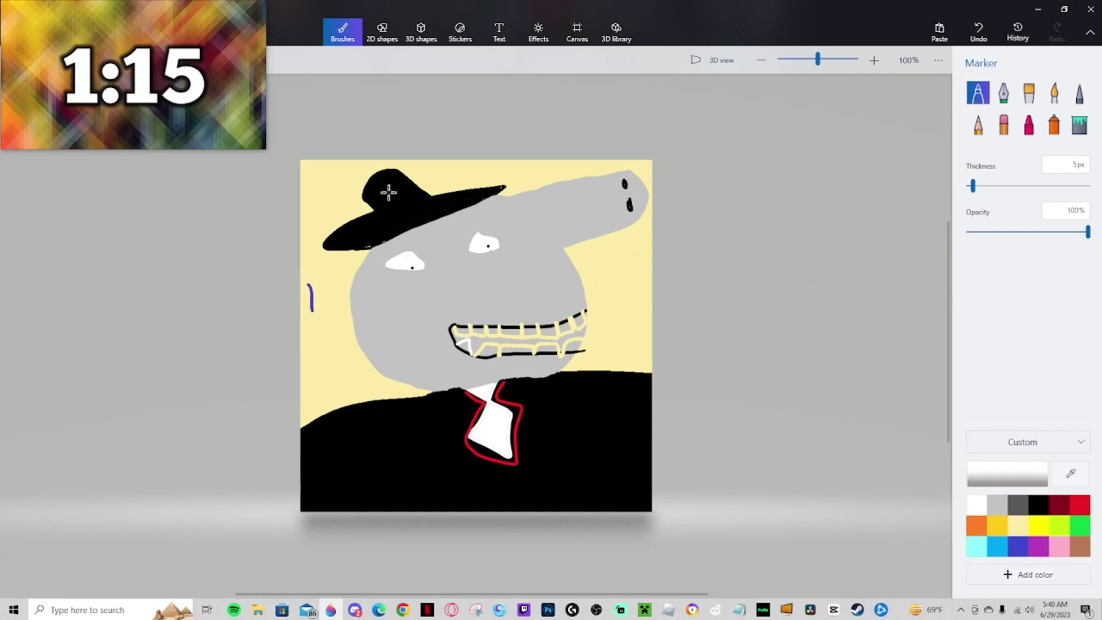
Draw white overlapping NY letters on the crown of the black hat.
mouse_move(383, 209)
left_mouse_down()
mouse_move(326, 208)
mouse_move(323, 146)
mouse_move(367, 197)
mouse_move(399, 196)
left_mouse_up()
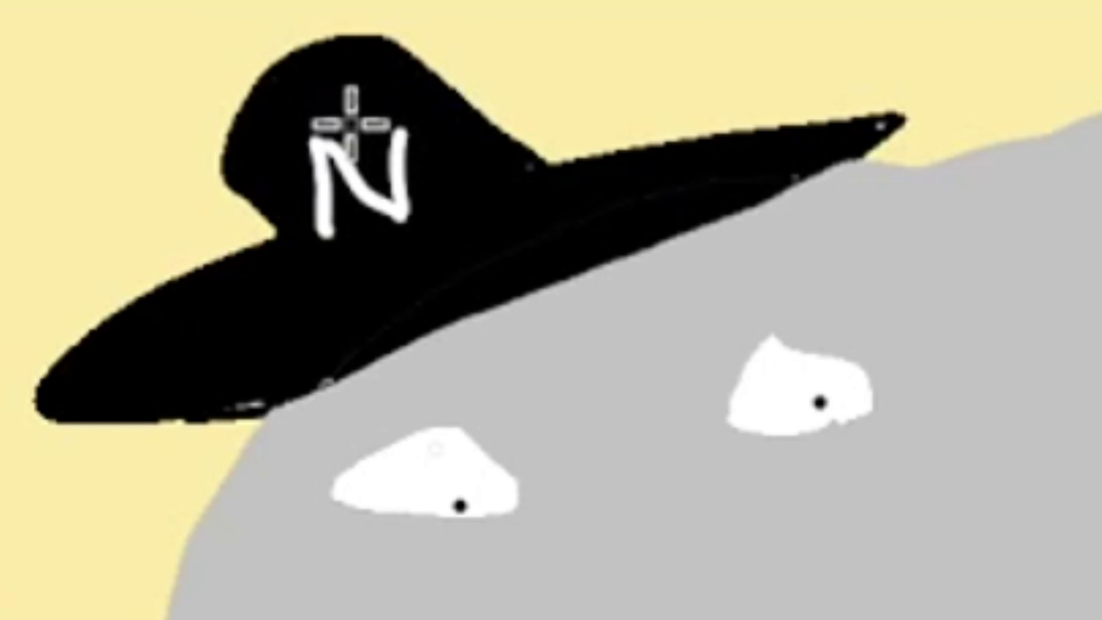
mouse_move(350, 118)
left_mouse_down()
mouse_move(368, 141)
mouse_move(385, 114)
mouse_move(374, 253)
left_mouse_up()
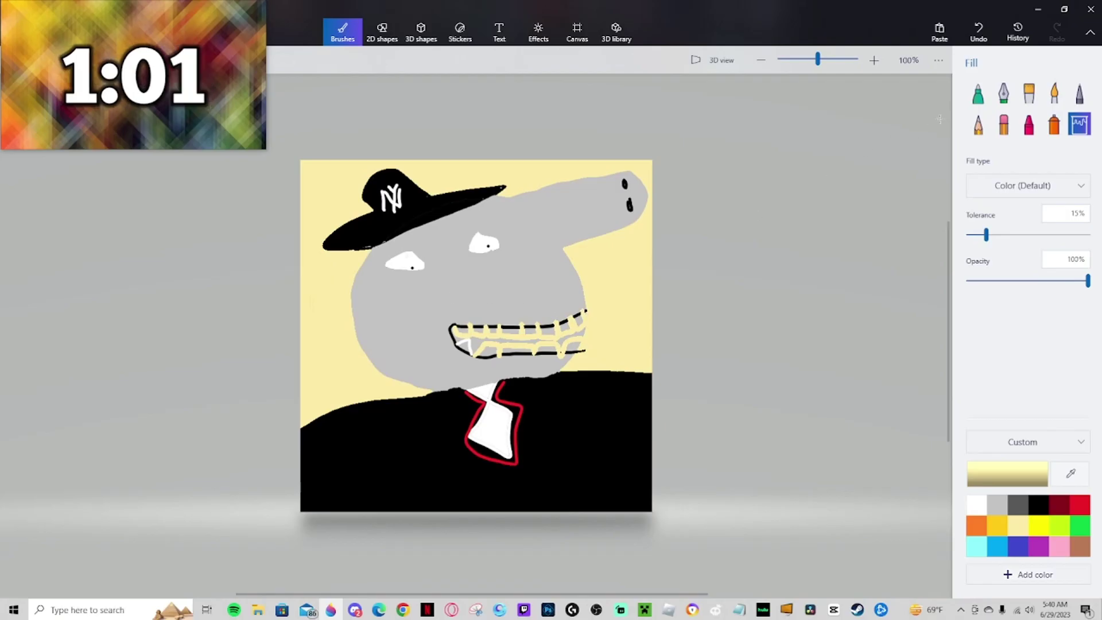
Draw curved black eyebrows above both eyes and a pointed shape at the canvas's right edge, filled with black.
left_click(977, 92)
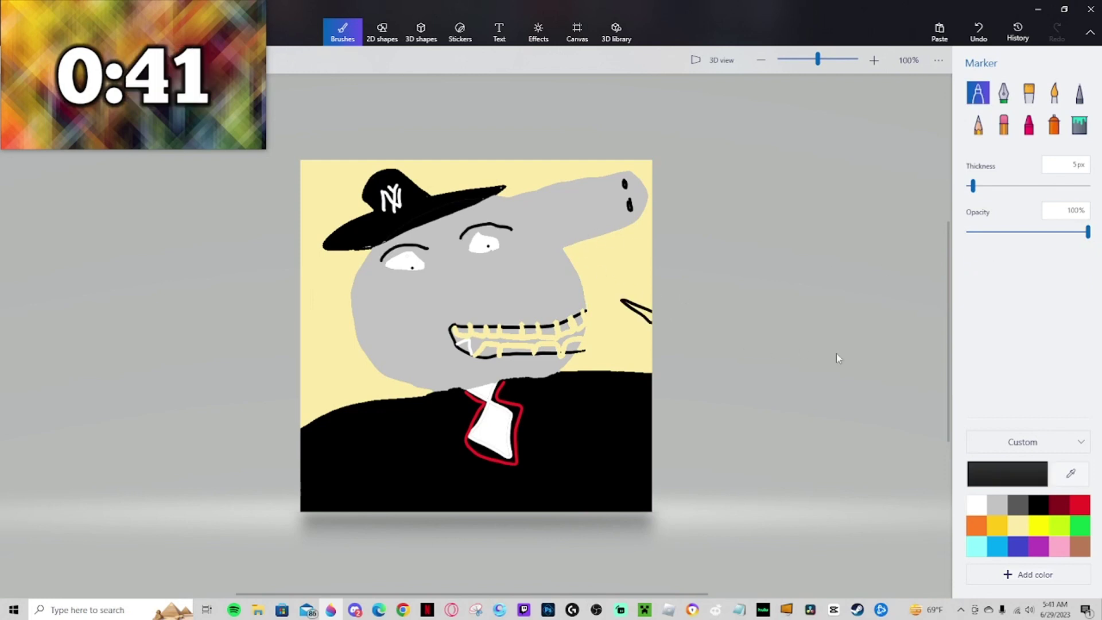
left_click(1079, 125)
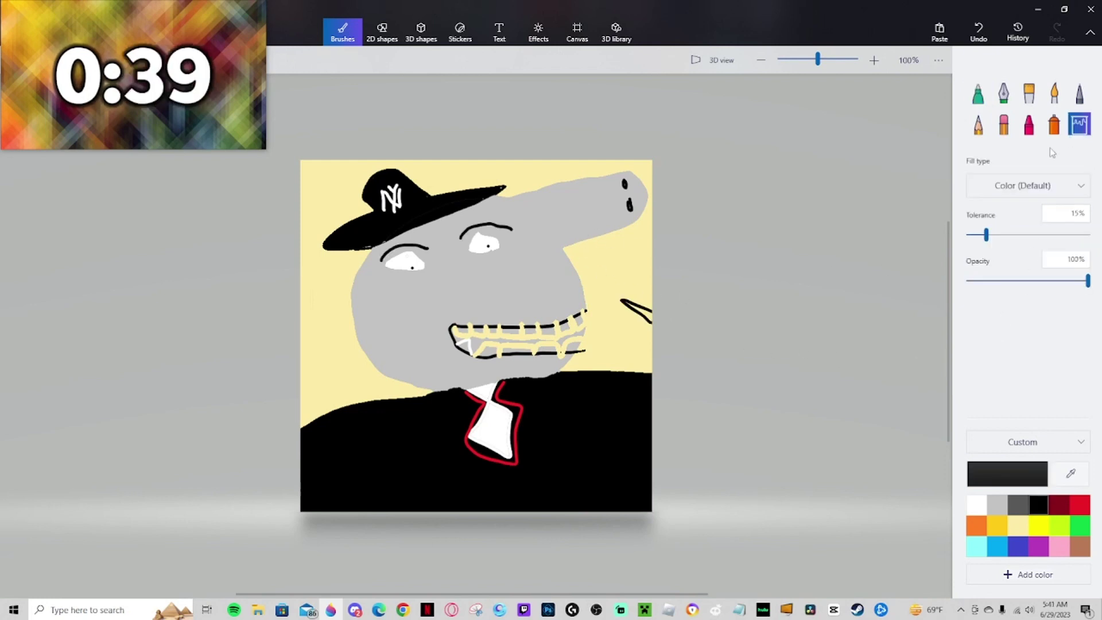
left_click(635, 307)
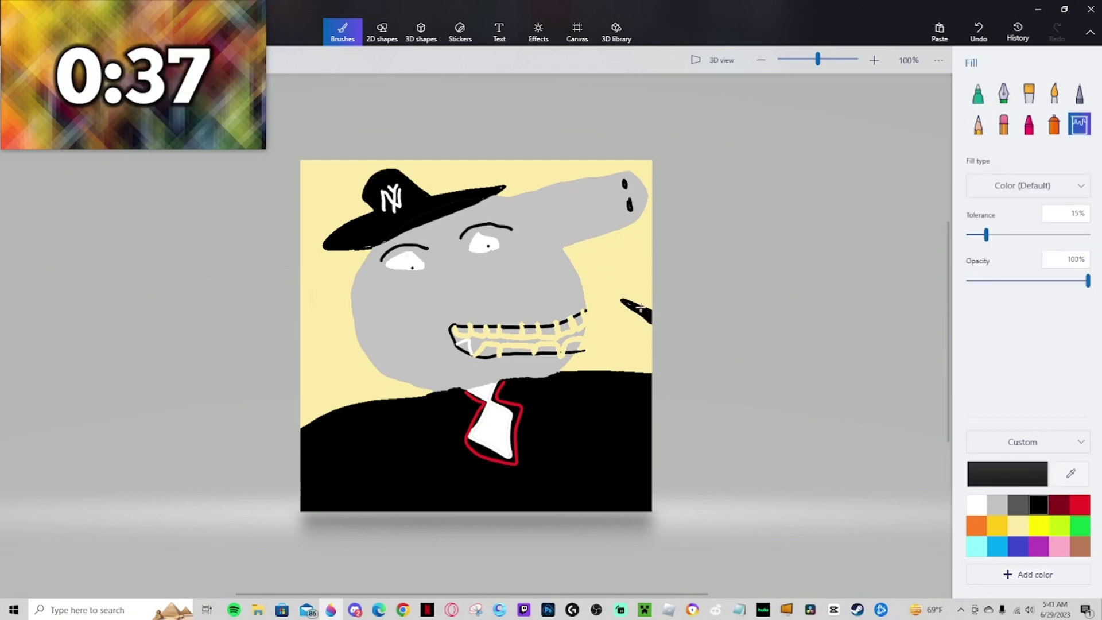
Draw a light grey blob in the canvas's upper left corner and a green line connecting it to the hat brim.
left_click(978, 93)
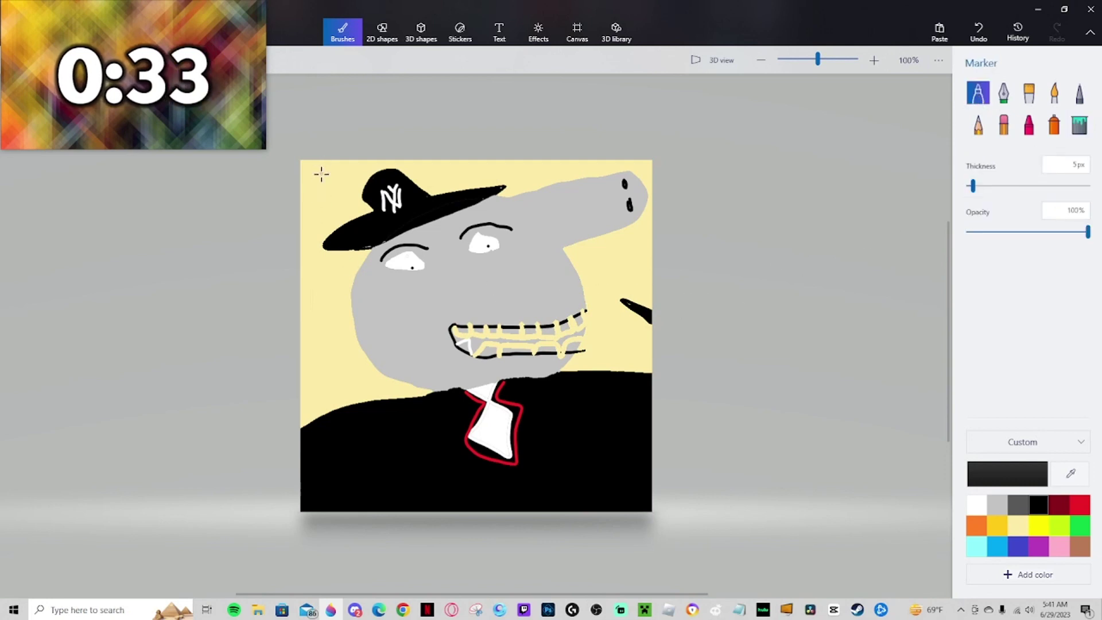
mouse_move(322, 174)
left_mouse_down()
mouse_move(311, 196)
mouse_move(355, 183)
mouse_move(434, 267)
left_mouse_up()
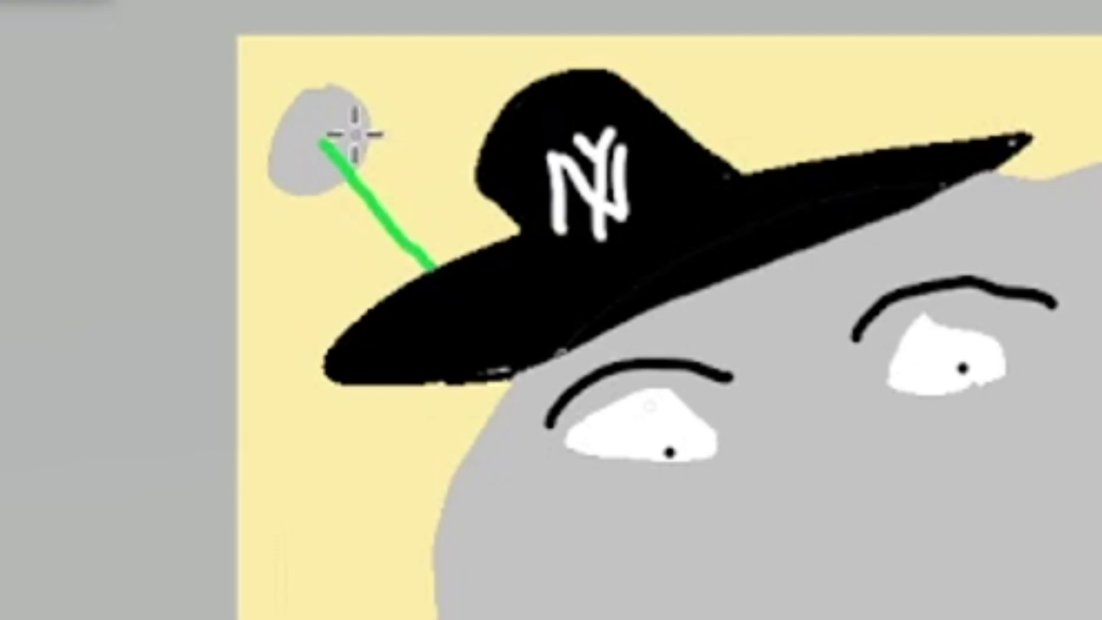
mouse_move(352, 136)
left_mouse_down()
mouse_move(425, 253)
mouse_move(329, 123)
mouse_move(418, 247)
mouse_move(373, 197)
mouse_move(336, 140)
mouse_move(437, 253)
mouse_move(414, 226)
left_mouse_up()
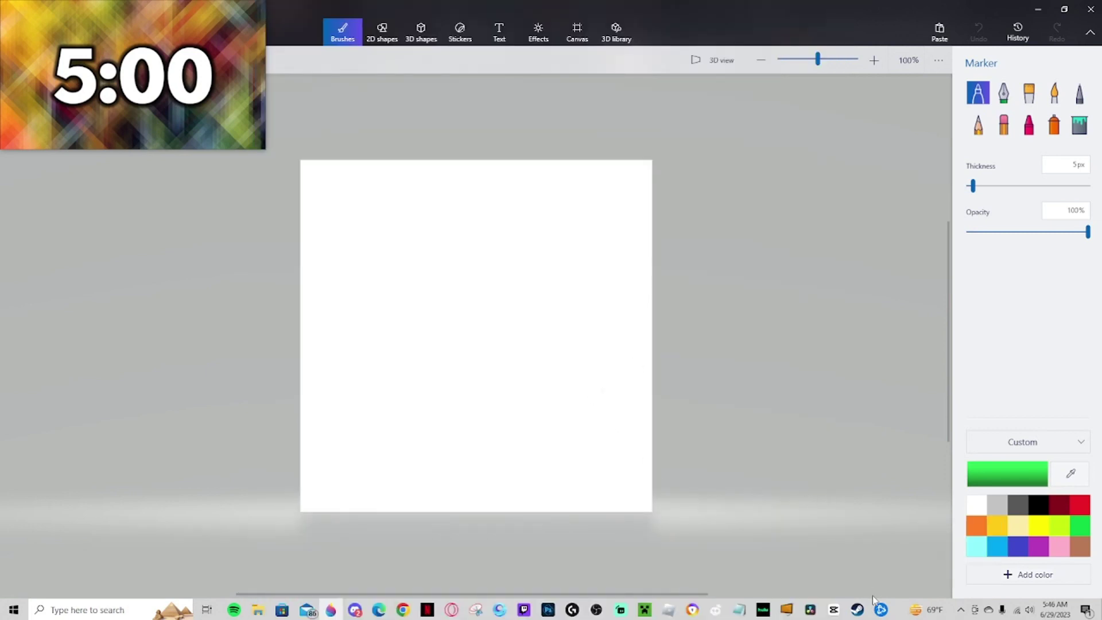
Outline a broad brown hair shape and a light grey oval face beneath it on the blank canvas, and fill the hair with brown.
left_click(1080, 546)
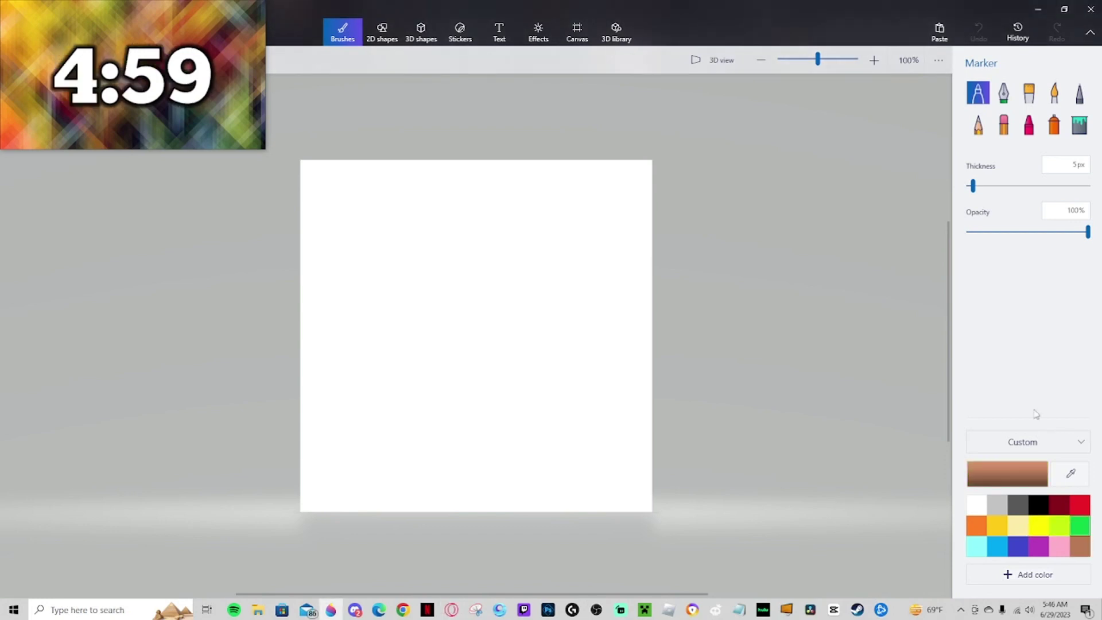
mouse_move(422, 287)
left_mouse_down()
mouse_move(530, 211)
mouse_move(532, 310)
left_mouse_up()
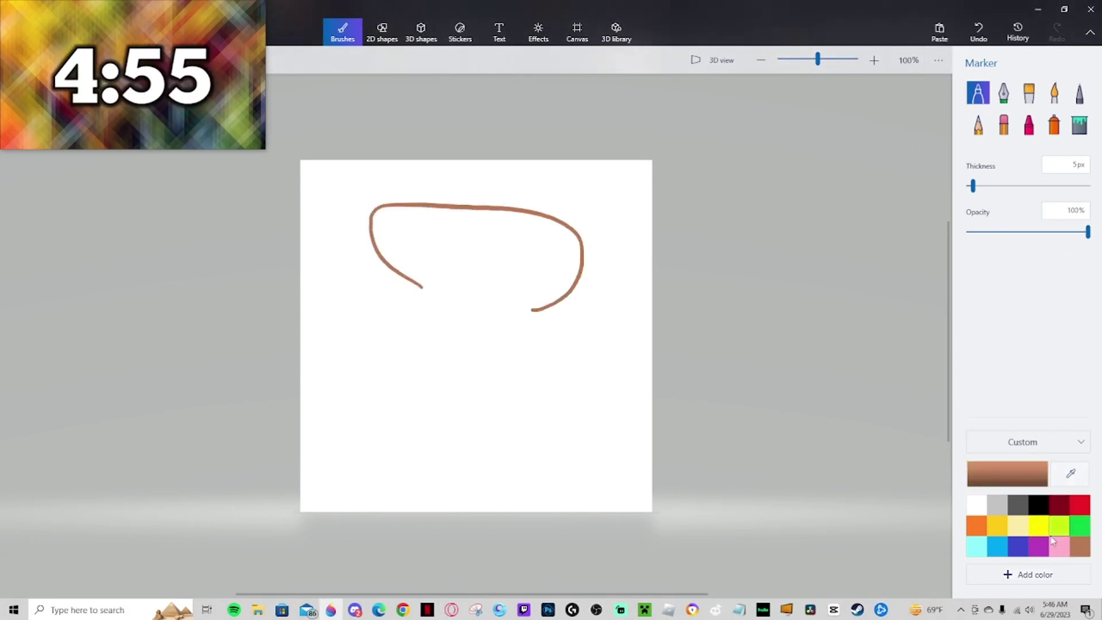
left_click(1002, 507)
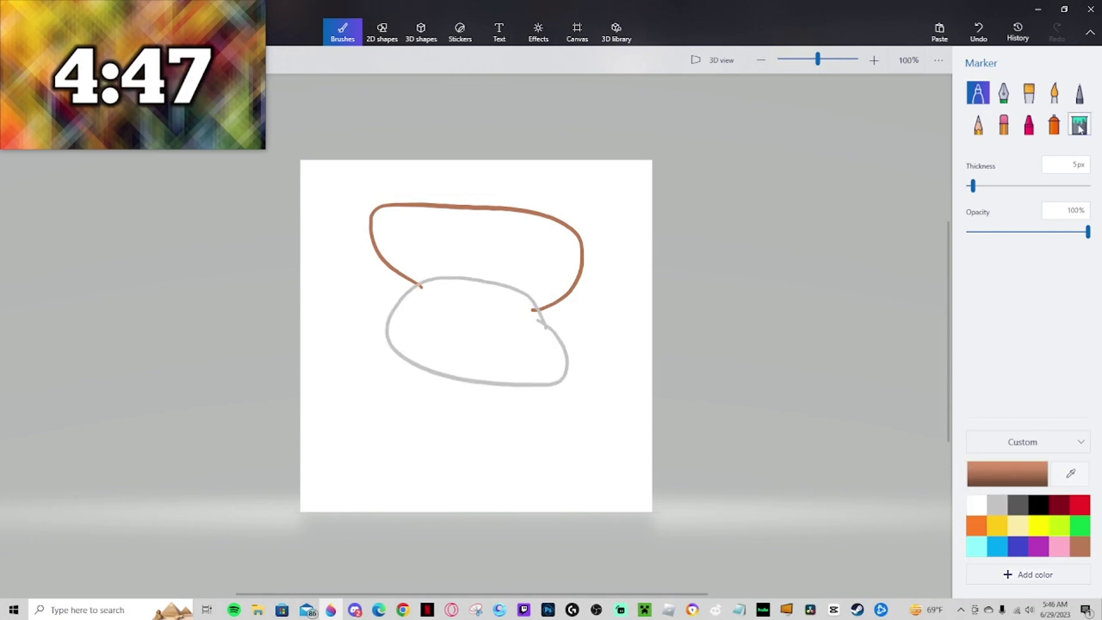
left_click(1080, 124)
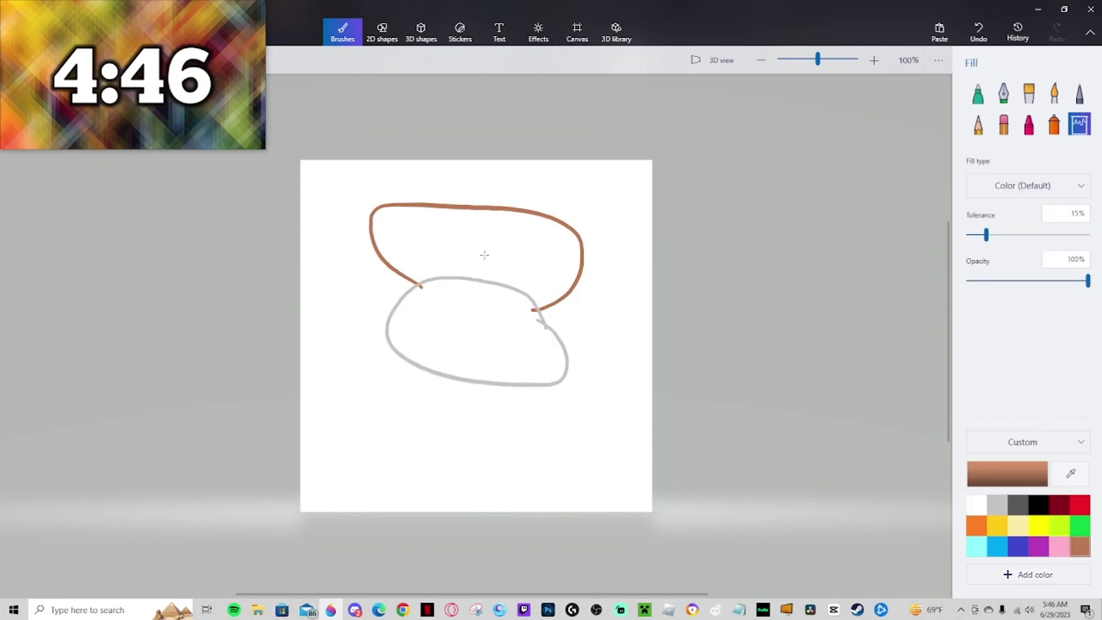
left_click(485, 250)
Draw two black squinting eyes and a slanted open mouth on the face with the Marker.
left_click(977, 93)
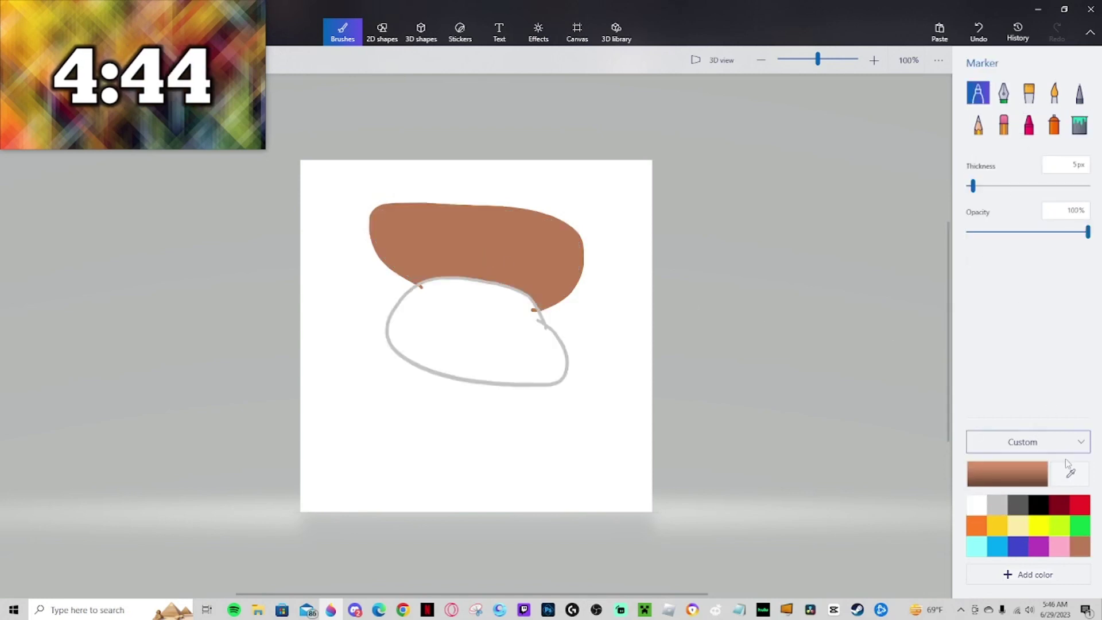
left_click(1039, 505)
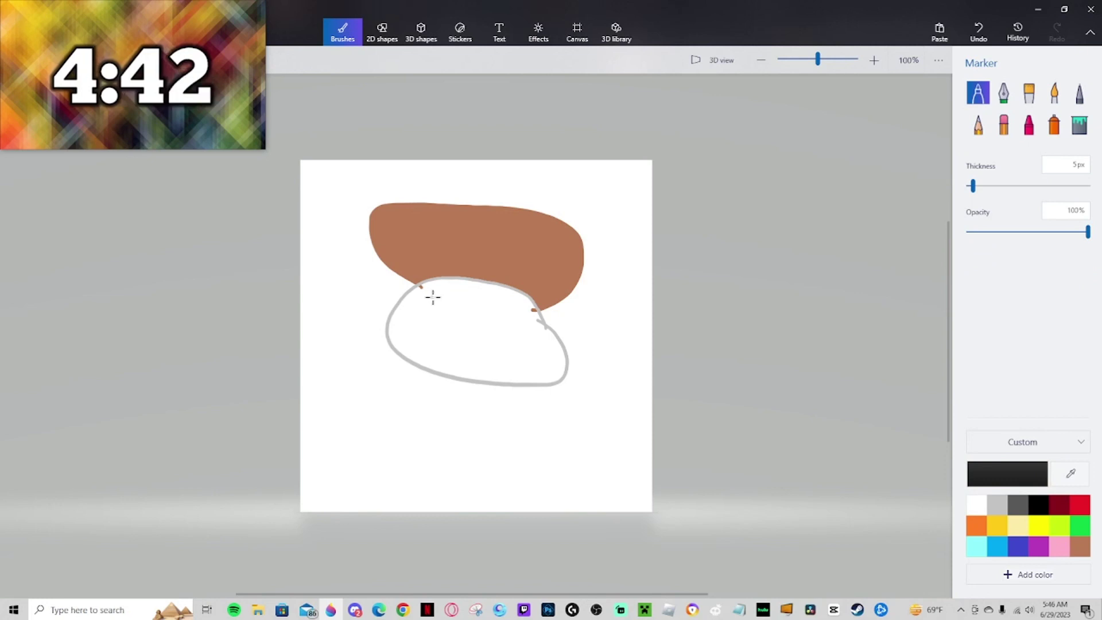
left_click_drag(430, 296, 442, 307)
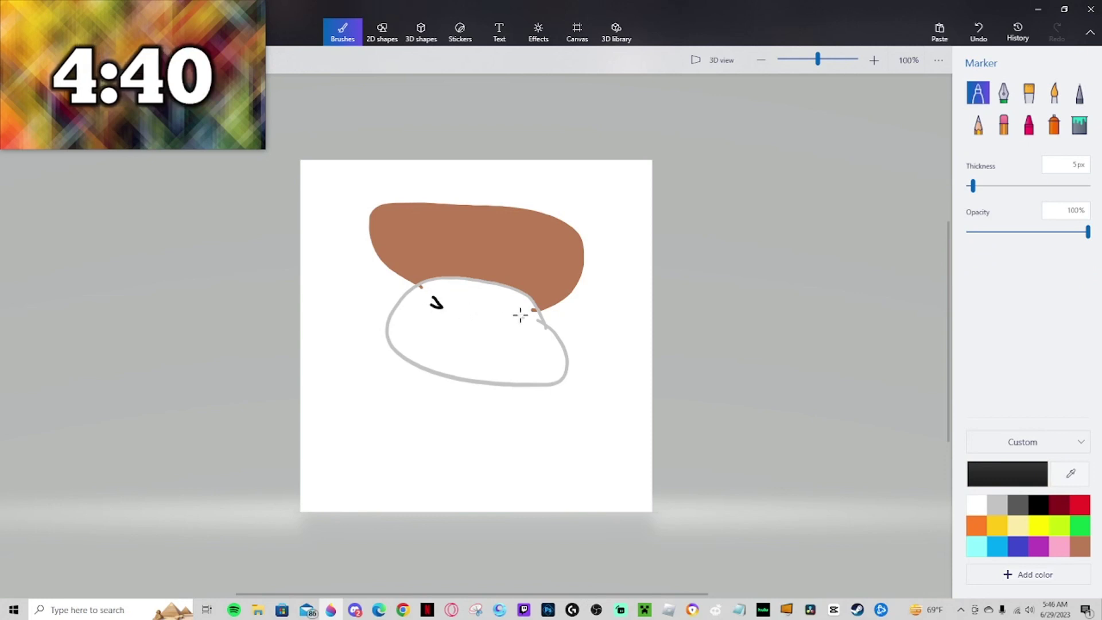
mouse_move(514, 313)
left_mouse_down()
mouse_move(499, 314)
mouse_move(507, 323)
left_mouse_up()
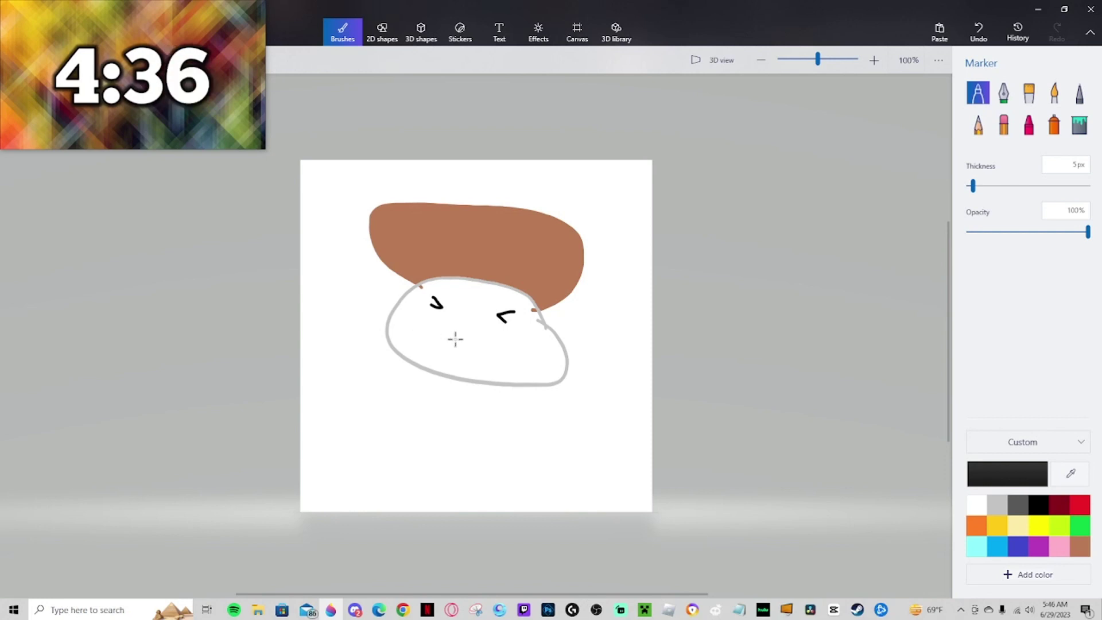
mouse_move(457, 339)
left_mouse_down()
mouse_move(405, 318)
mouse_move(450, 356)
mouse_move(481, 359)
left_mouse_up()
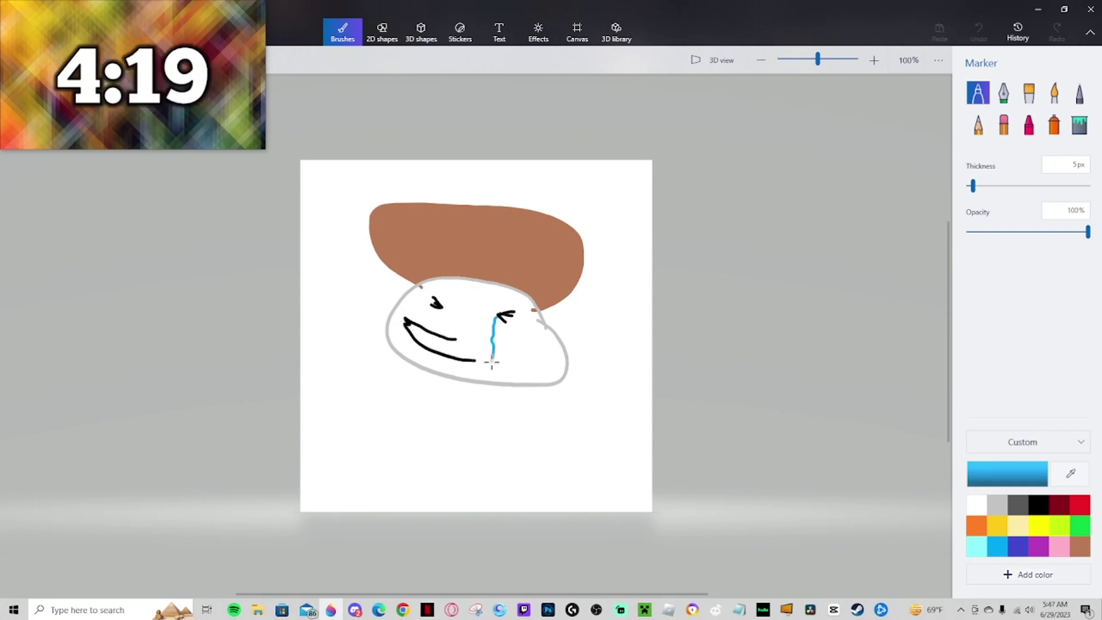
Draw wavy light blue tear streams from both eyes to the canvas's lower edge and colour the mouth light blue.
left_click_drag(492, 379, 481, 504)
left_click_drag(442, 310, 445, 337)
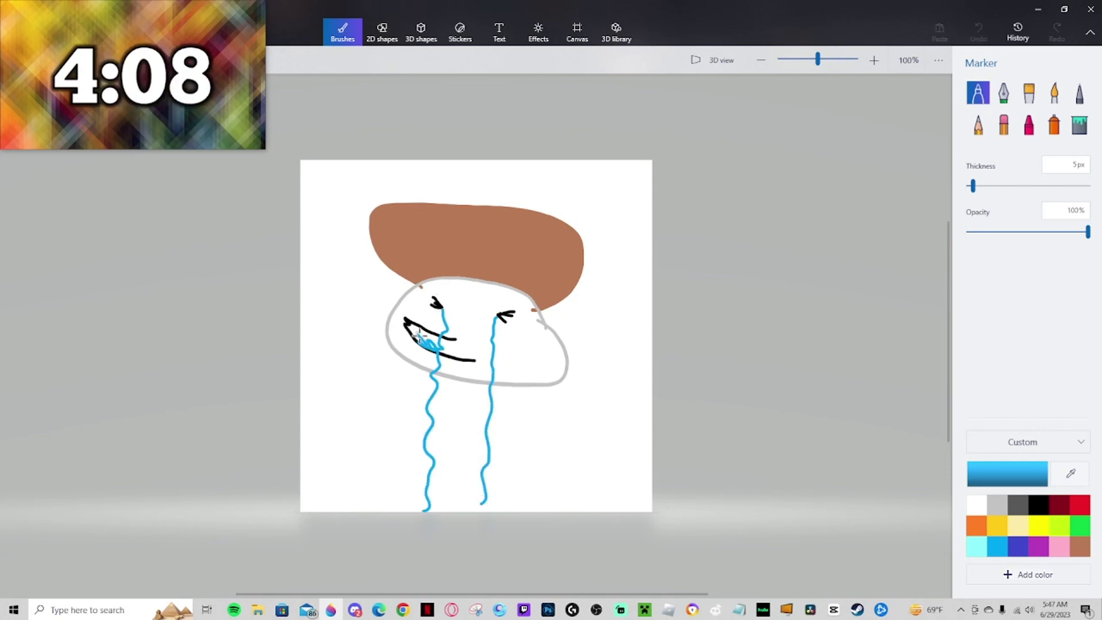
mouse_move(425, 340)
left_mouse_down()
mouse_move(470, 354)
mouse_move(439, 353)
mouse_move(455, 357)
mouse_move(415, 324)
mouse_move(422, 344)
mouse_move(415, 327)
mouse_move(465, 348)
mouse_move(438, 338)
left_mouse_up()
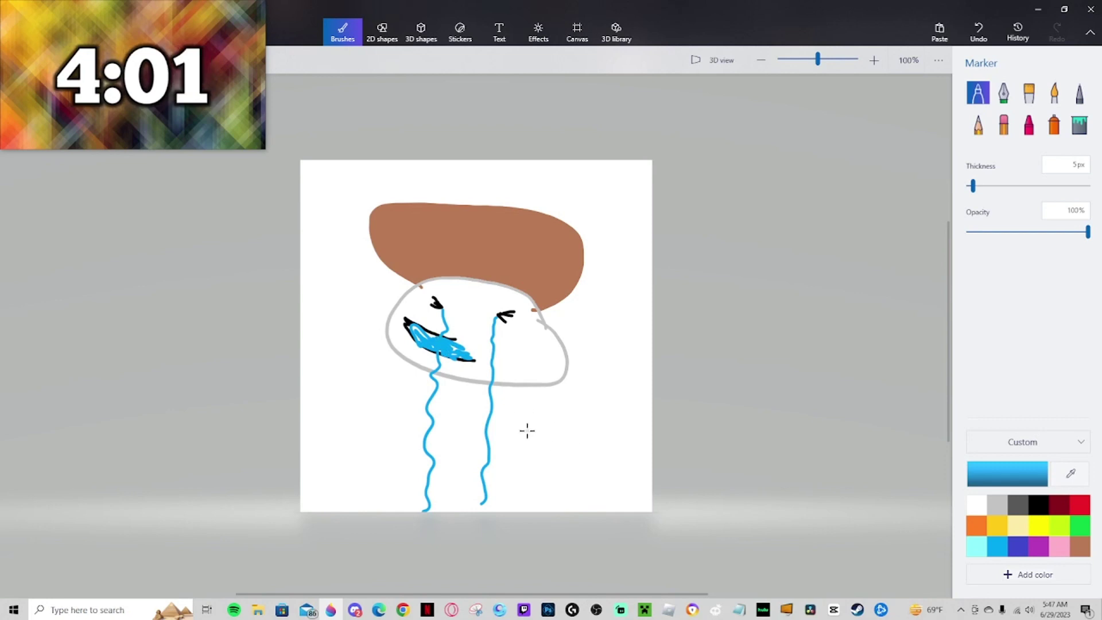
Outline broad shoulders below the face and fill the lower part of the canvas with brown.
left_click(1038, 504)
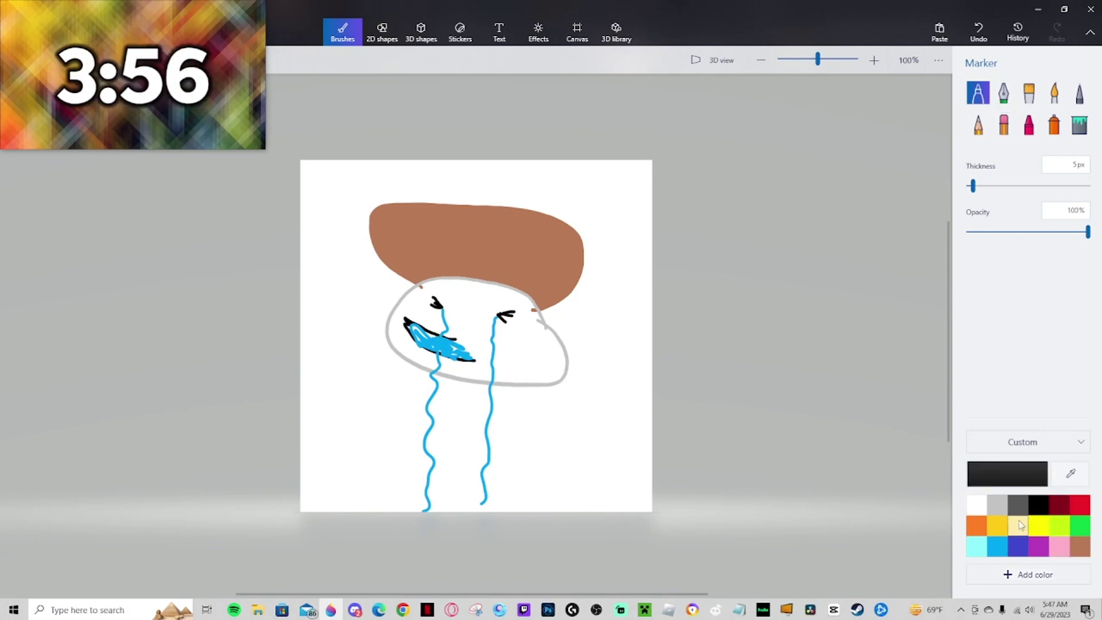
left_click(1017, 505)
left_click(1080, 545)
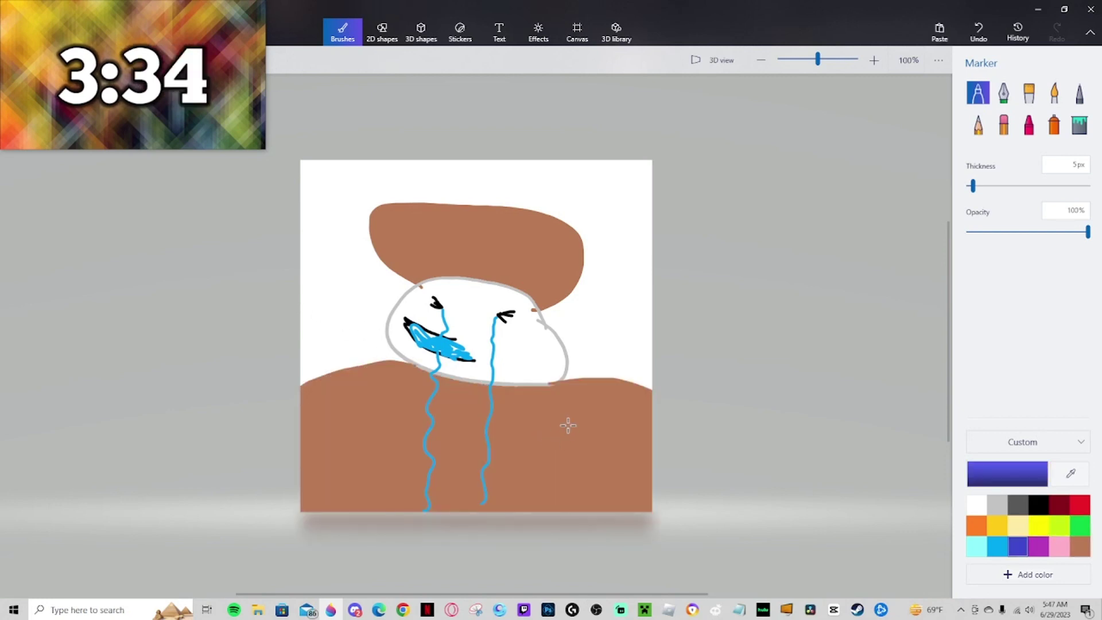
Draw a solid dark blue badge on the right side of the brown chest and write "mod" beneath it in black.
left_click_drag(564, 429, 602, 428)
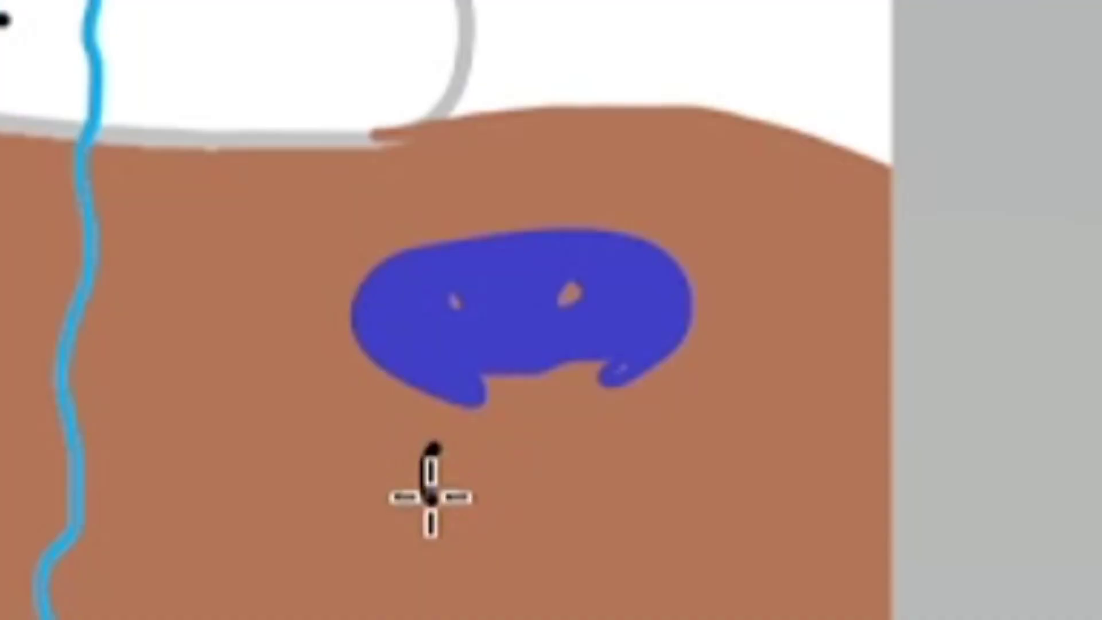
mouse_move(559, 455)
left_mouse_down()
mouse_move(581, 448)
mouse_move(566, 450)
mouse_move(579, 494)
mouse_move(620, 445)
mouse_move(649, 497)
left_mouse_up()
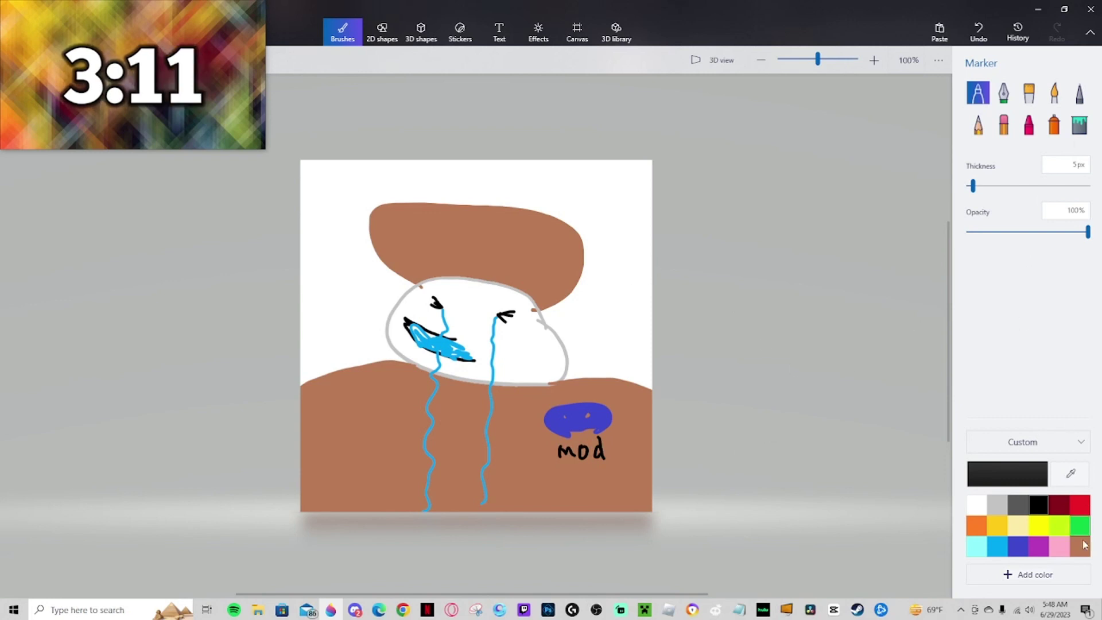
Draw a tilted orange sombrero over the upper-left edge of the brown hair and fill its brim with lime green.
left_click(975, 525)
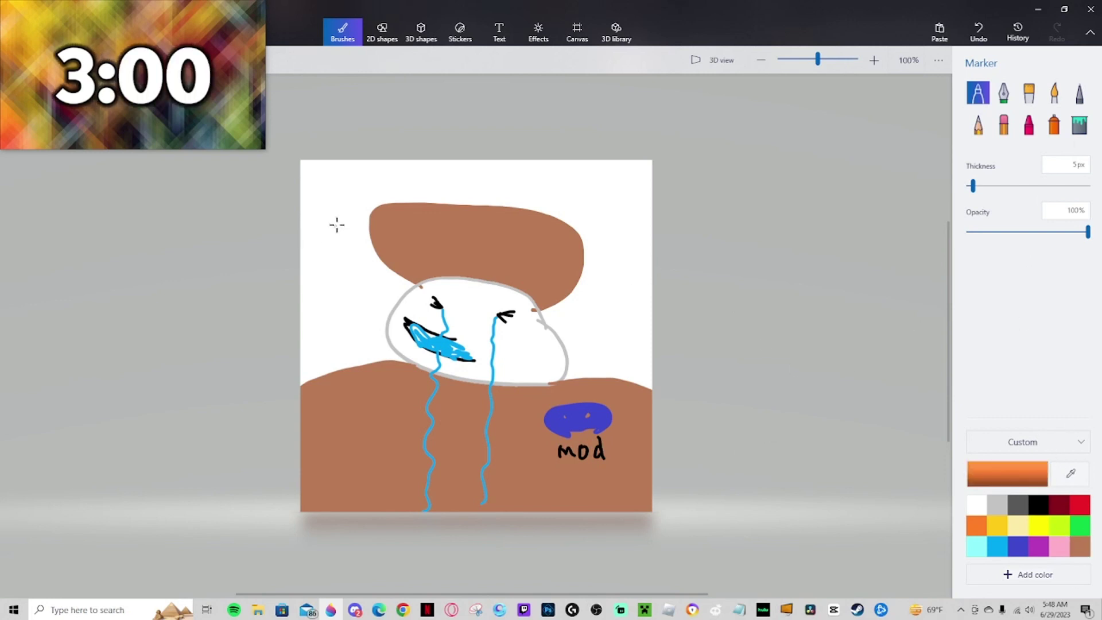
mouse_move(338, 223)
left_mouse_down()
mouse_move(320, 248)
mouse_move(367, 224)
mouse_move(414, 168)
mouse_move(388, 174)
mouse_move(332, 237)
mouse_move(395, 179)
mouse_move(335, 232)
left_mouse_up()
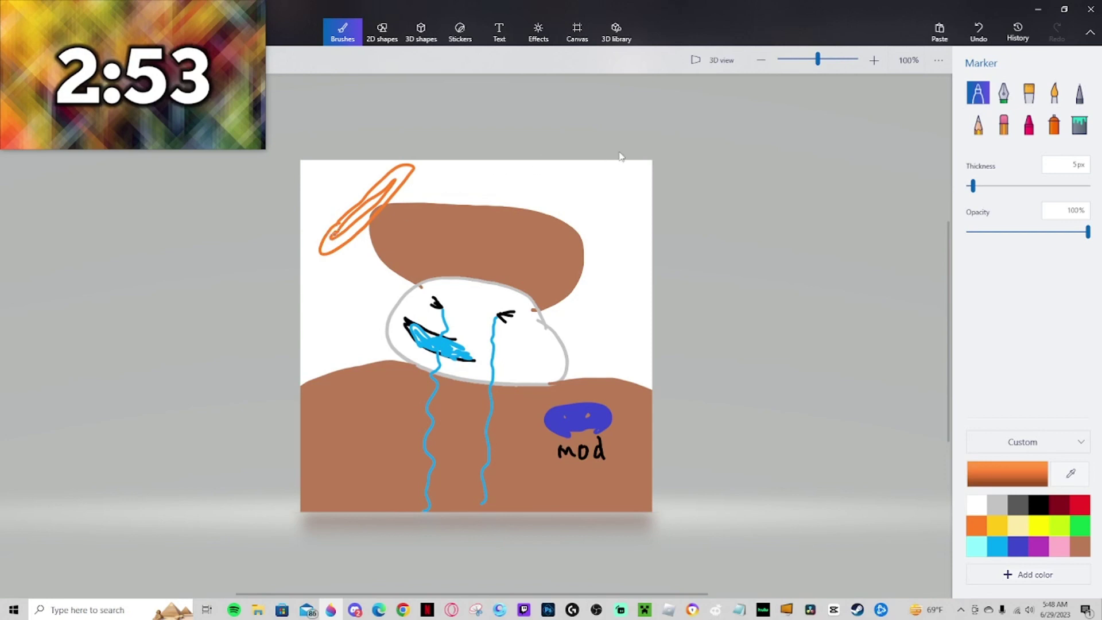
left_click(1059, 526)
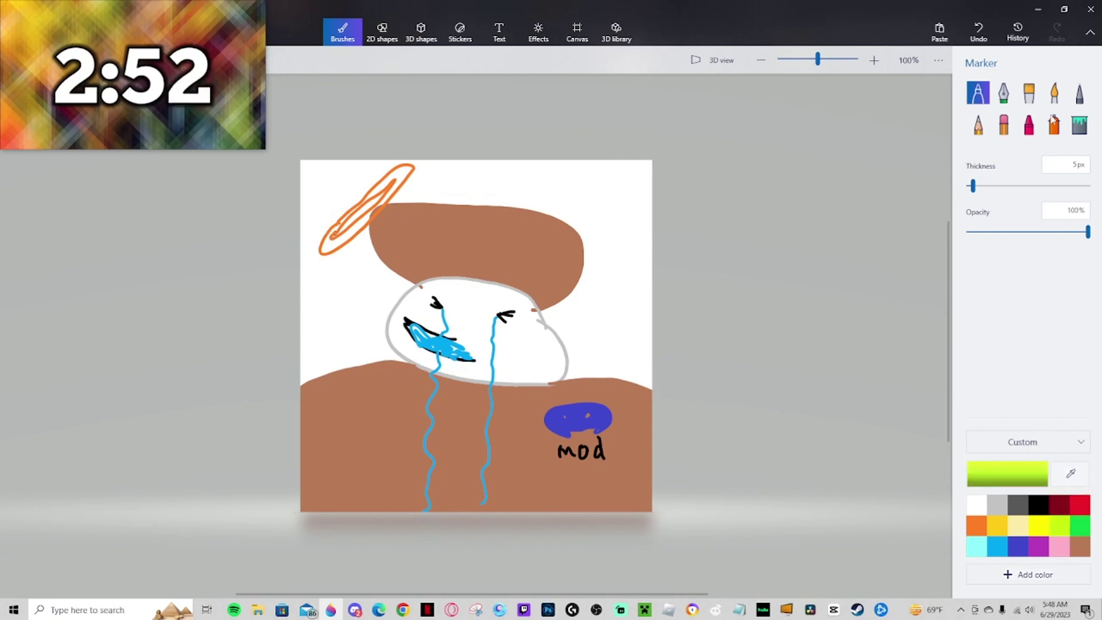
left_click(1079, 125)
left_click(396, 174)
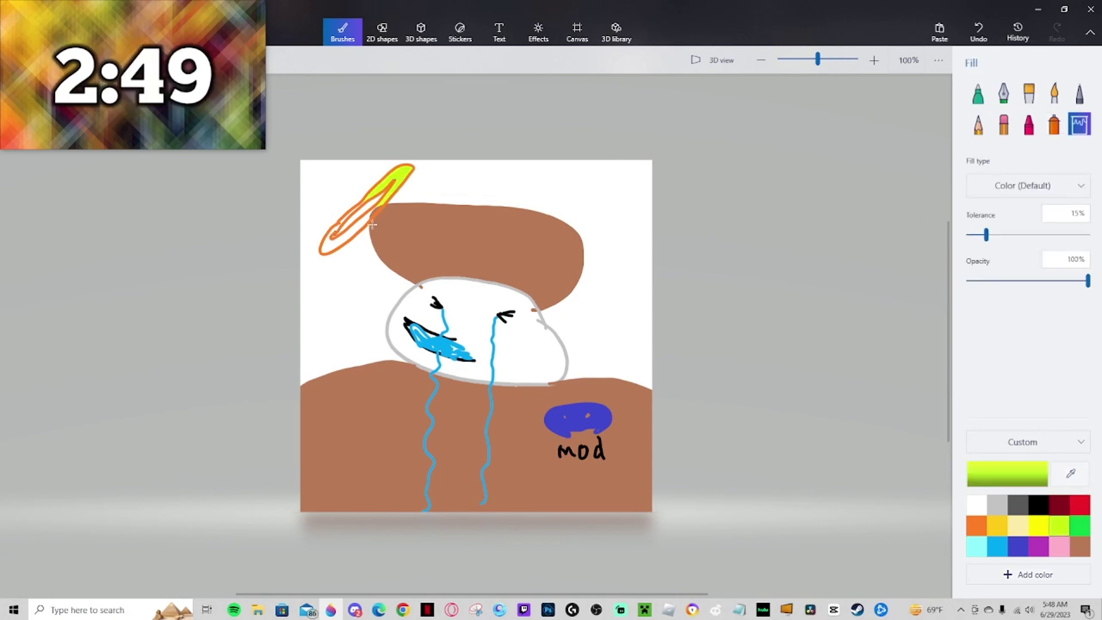
left_click(346, 214)
left_click(347, 213)
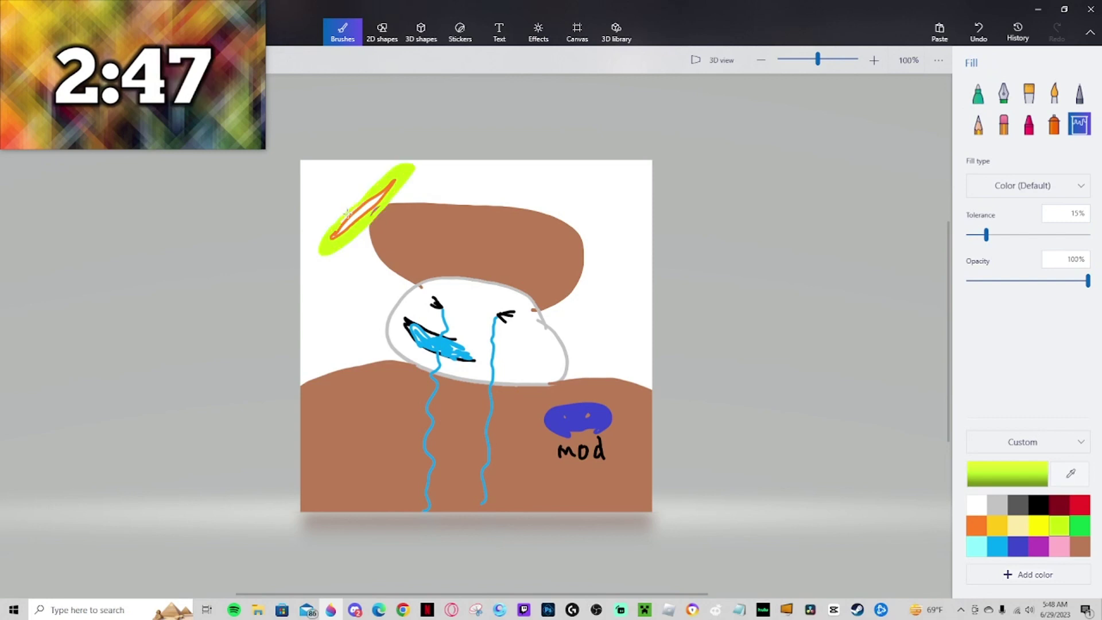
left_click(353, 212)
left_click(357, 211)
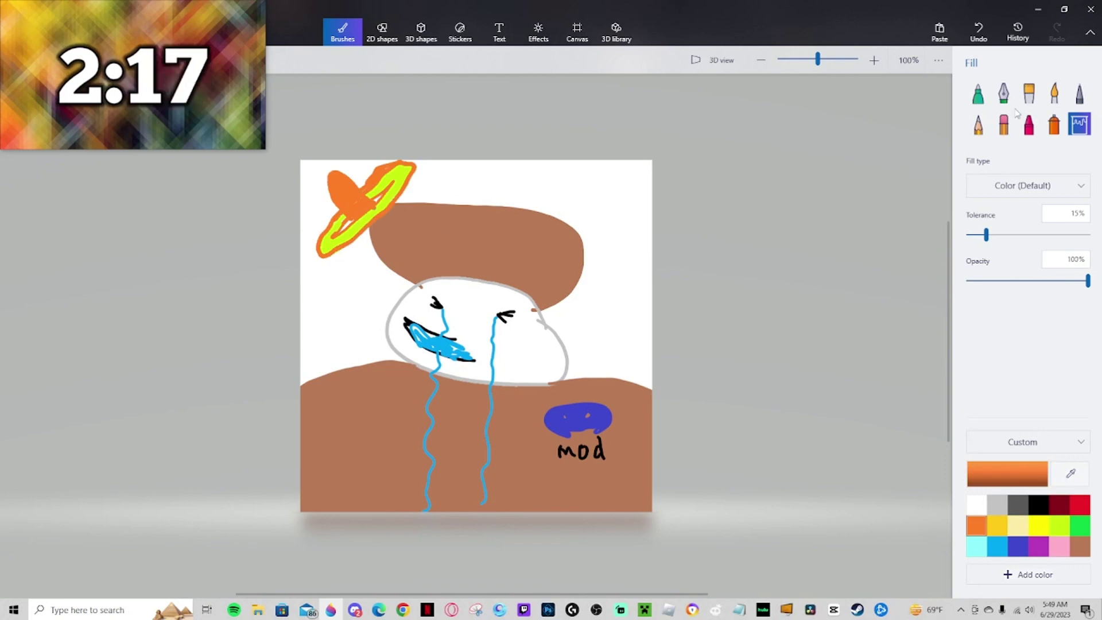
Draw black poles and sagging strings with coloured dots behind the character, and fill the background above the strings with yellow.
left_click(978, 93)
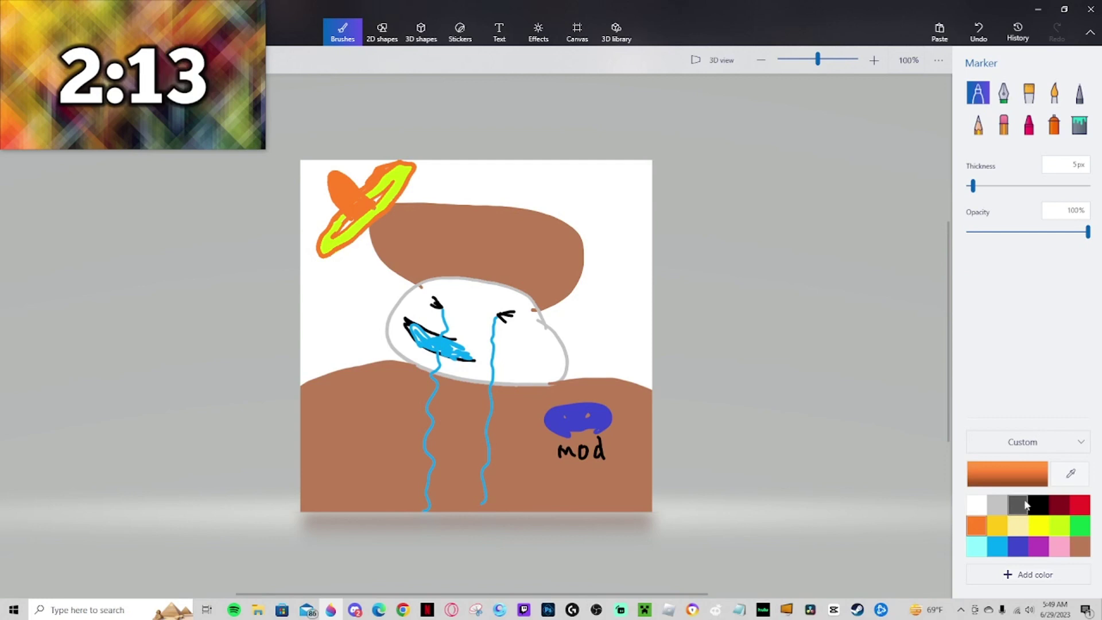
left_click(1039, 505)
left_click(1080, 546)
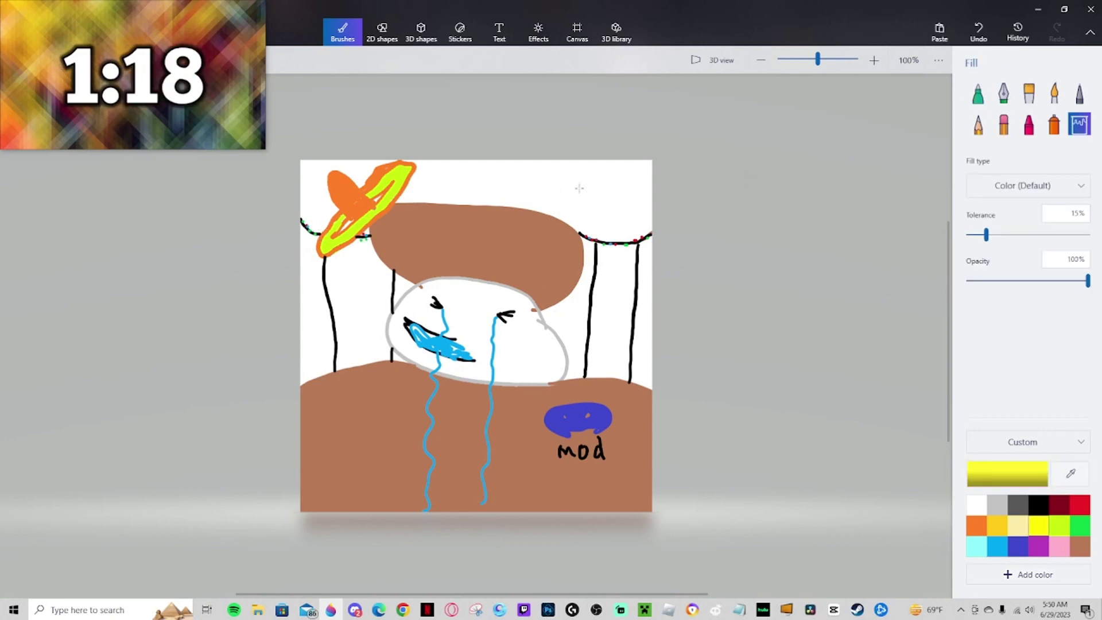
left_click(574, 187)
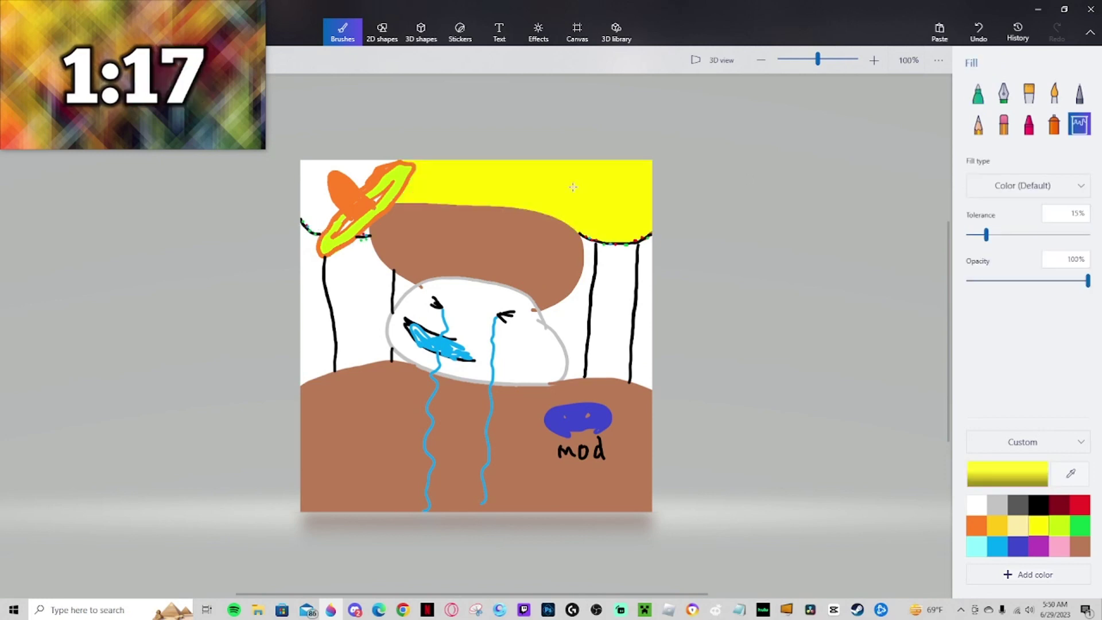
left_click(308, 174)
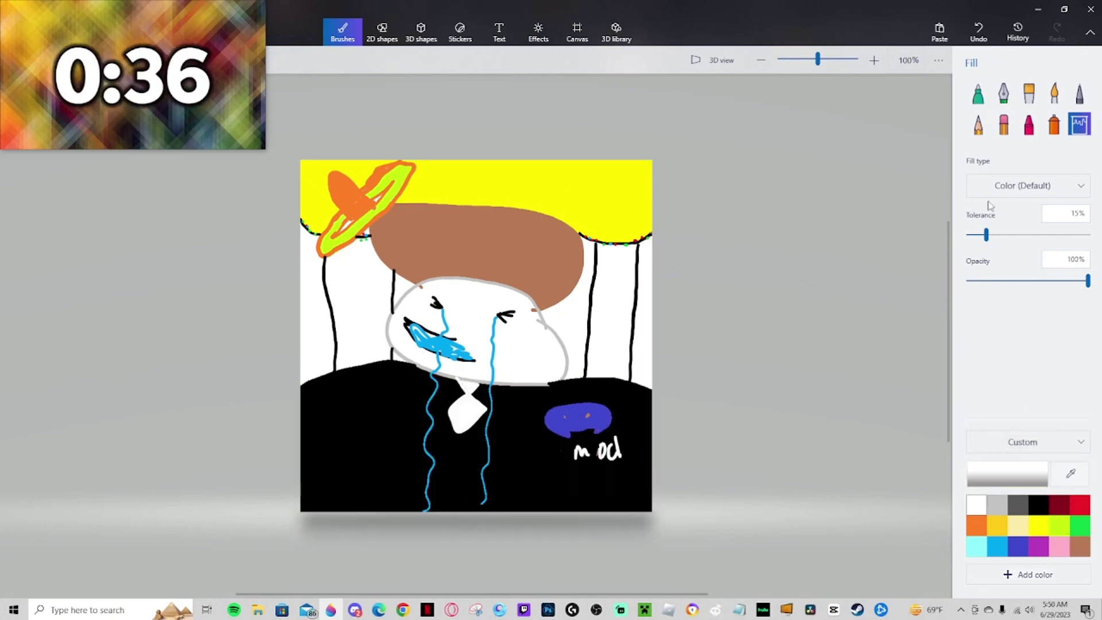
Draw a thin brown arm above the mod badge holding a black round-tipped stick, and pause the countdown timer.
left_click(978, 92)
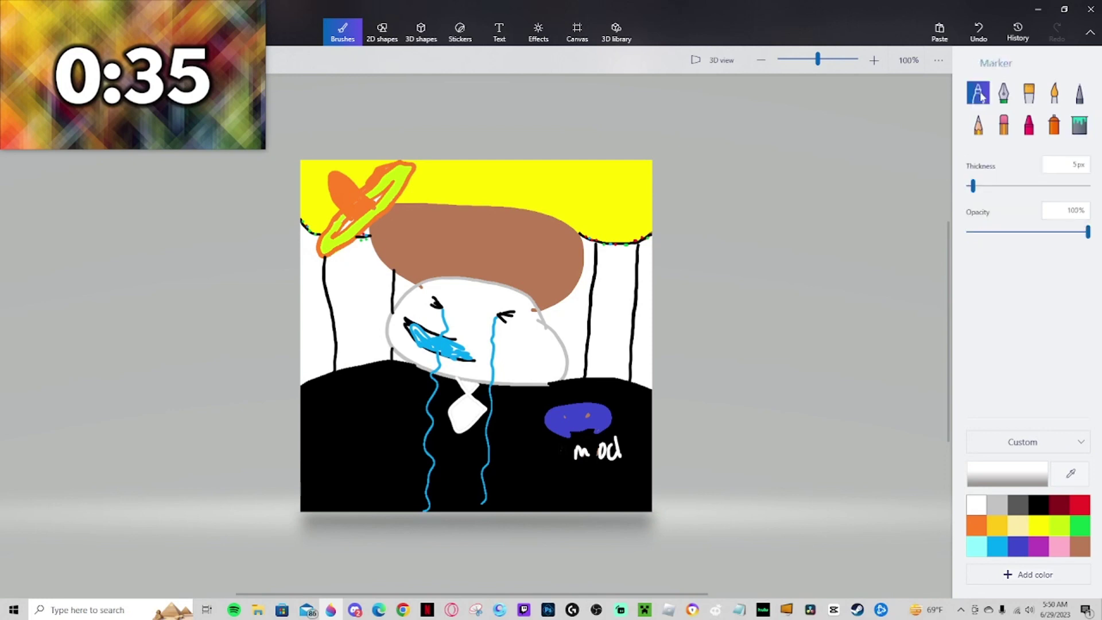
left_click(1038, 506)
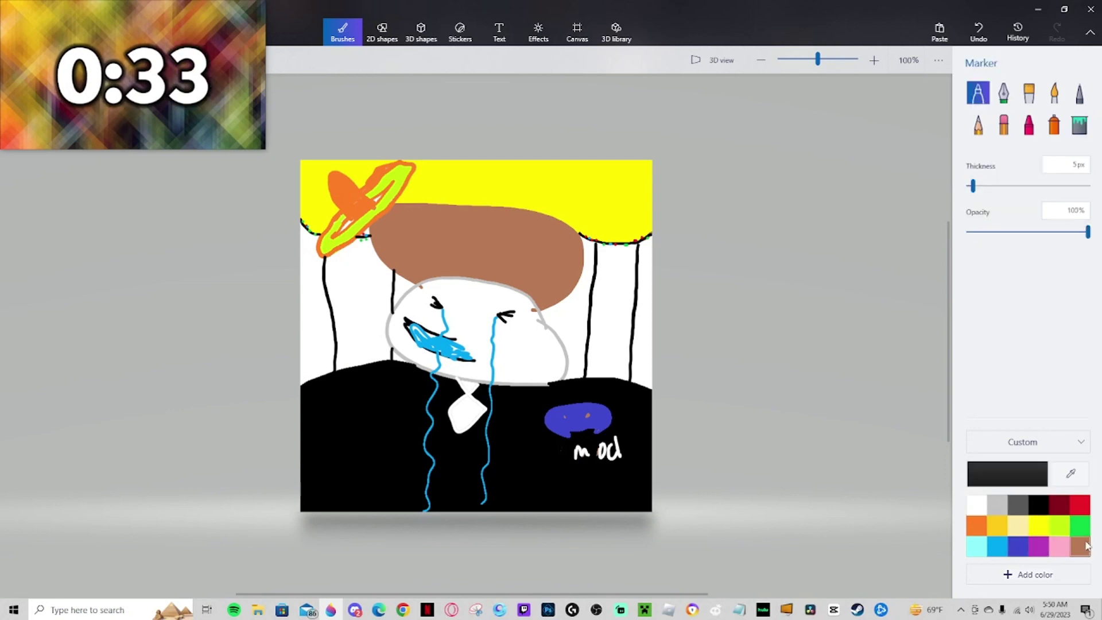
left_click(1080, 546)
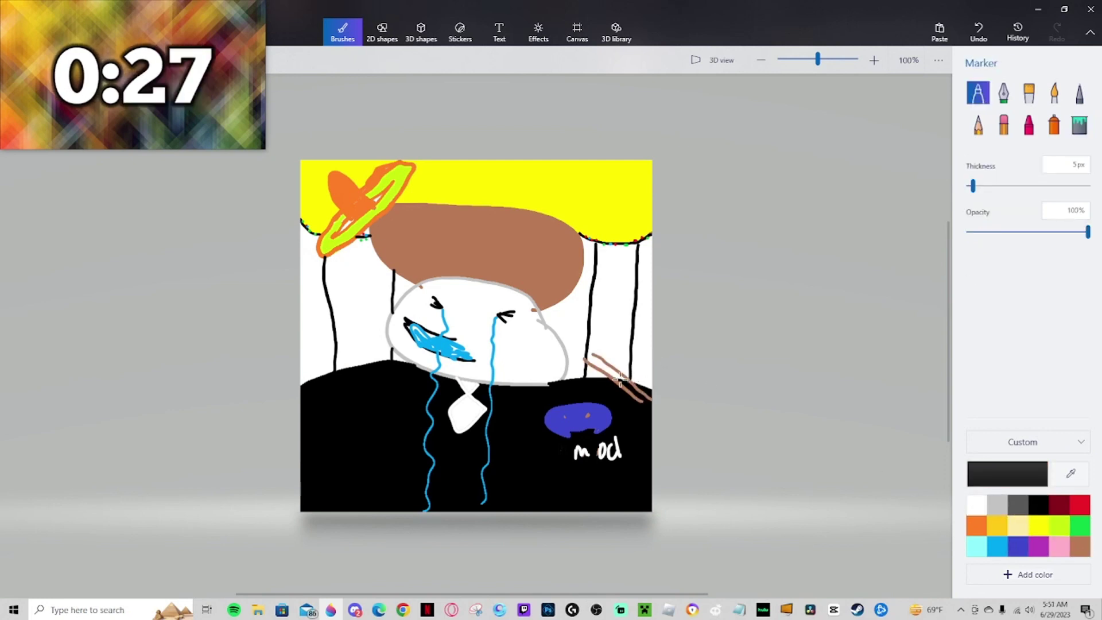
mouse_move(580, 370)
left_mouse_down()
mouse_move(601, 347)
mouse_move(567, 366)
mouse_move(613, 337)
left_mouse_up()
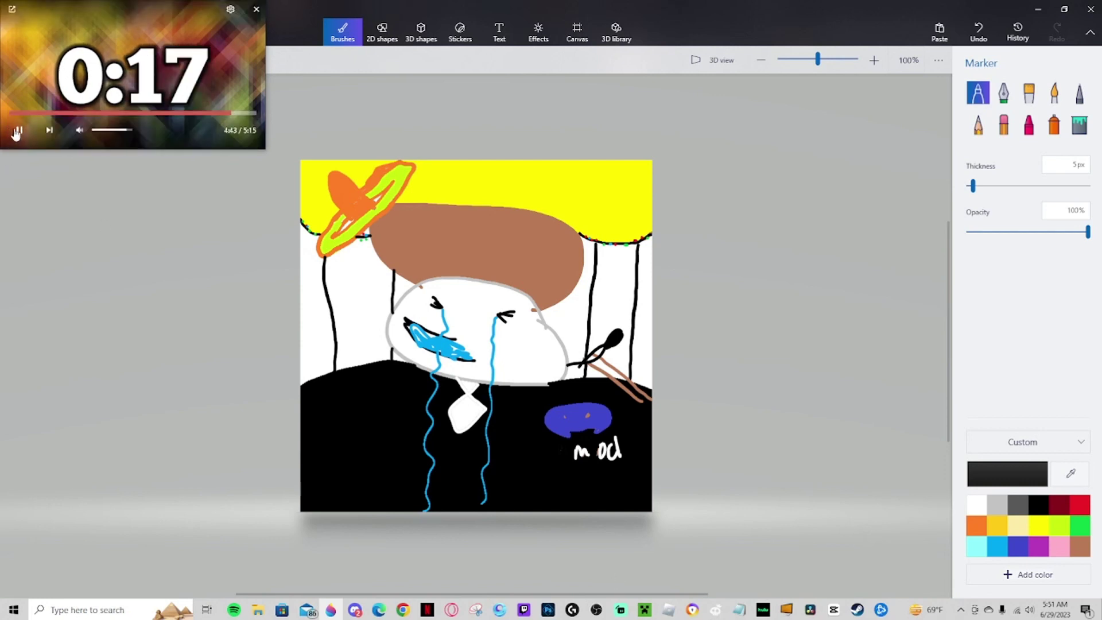
left_click(15, 136)
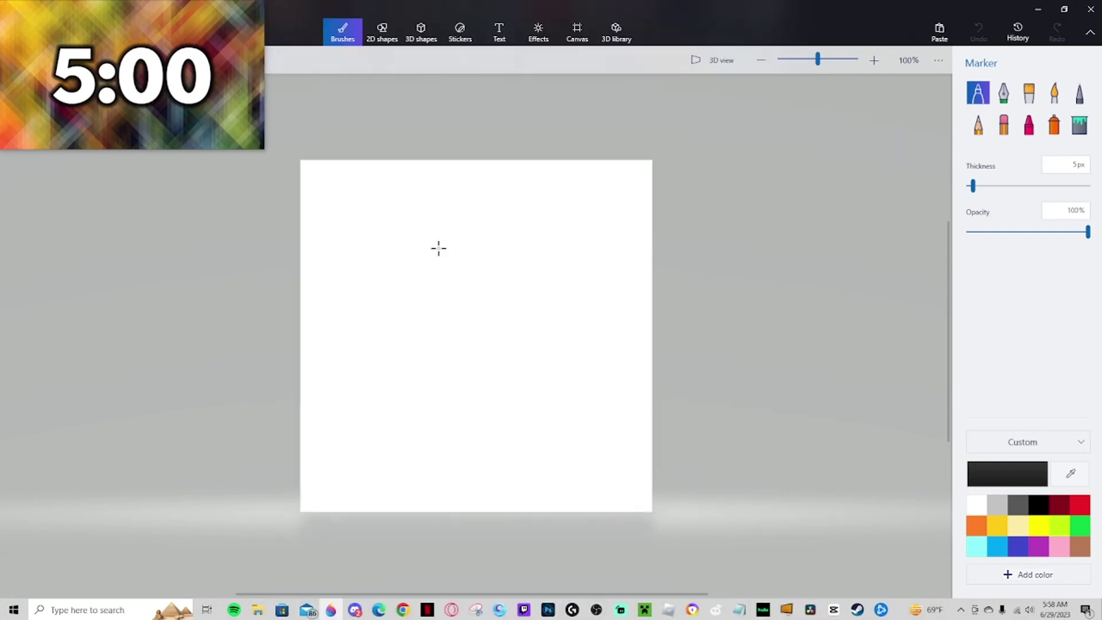
Start the five-minute timer and draw a tall oval body filled with black in the lower middle of the blank canvas.
mouse_move(17, 134)
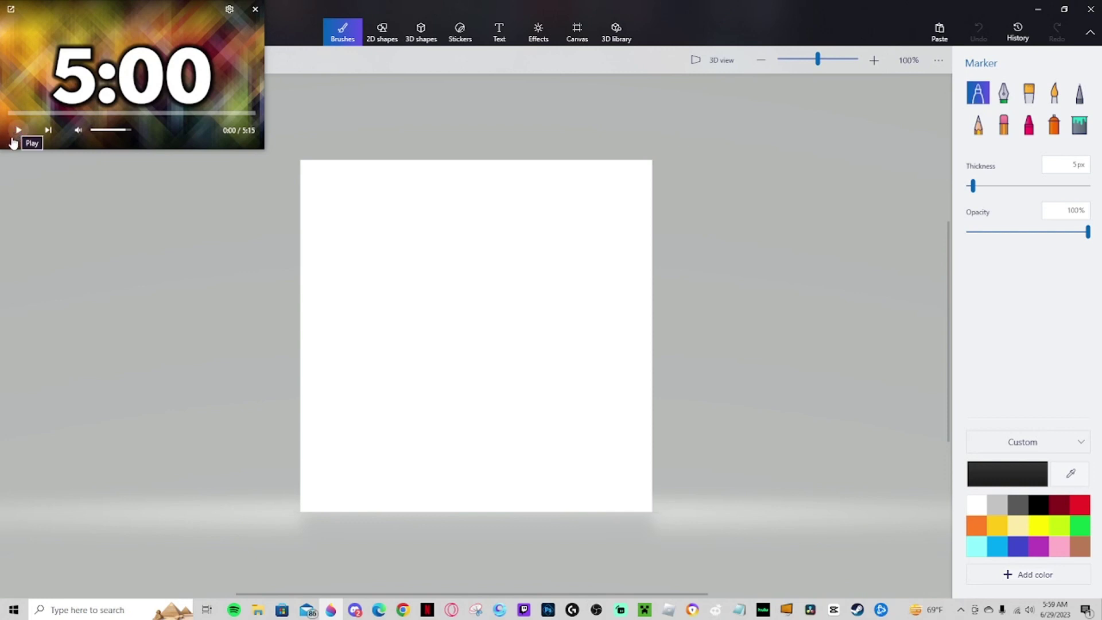
left_click(17, 132)
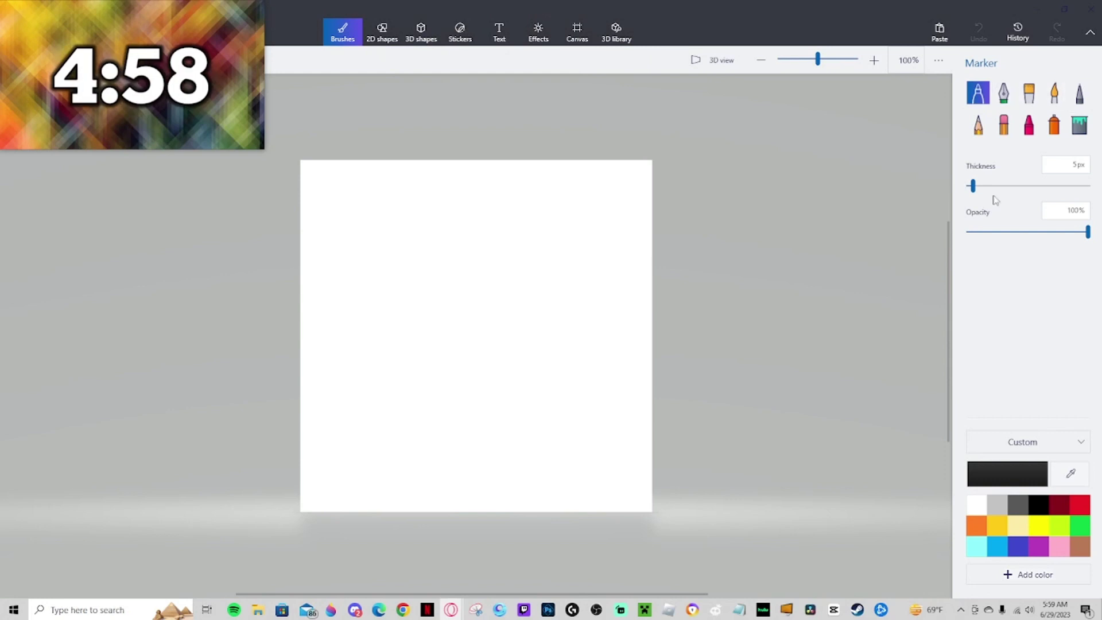
mouse_move(520, 339)
left_mouse_down()
mouse_move(491, 462)
mouse_move(518, 338)
left_mouse_up()
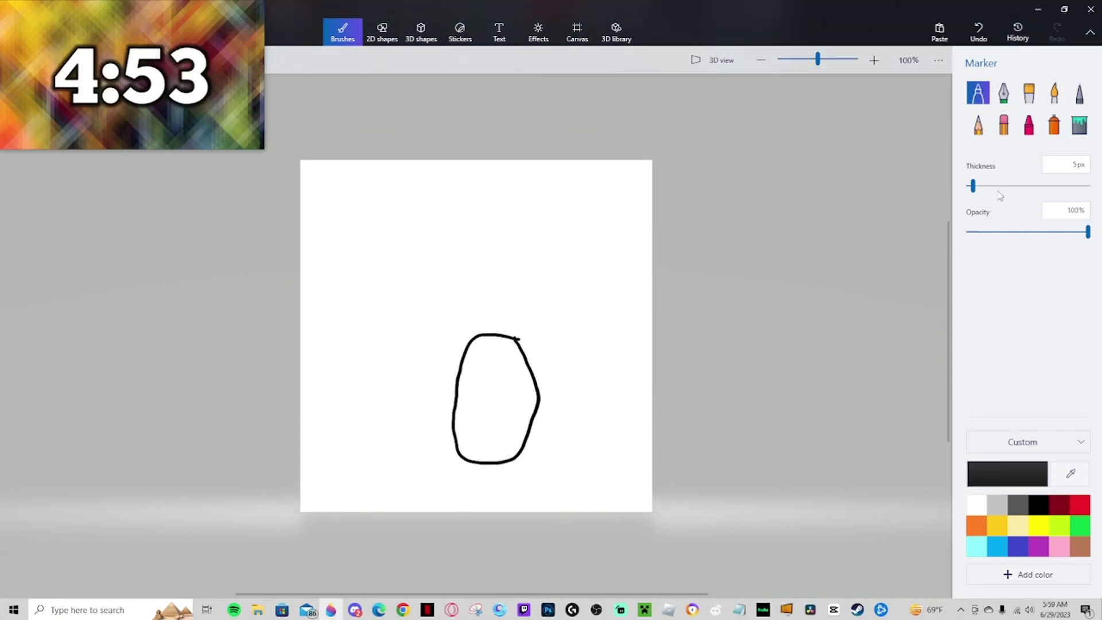
left_click(1079, 125)
left_click(511, 383)
Outline a brown arm bending upward on each side of the black body with the Marker and fill both with brown.
left_click(978, 93)
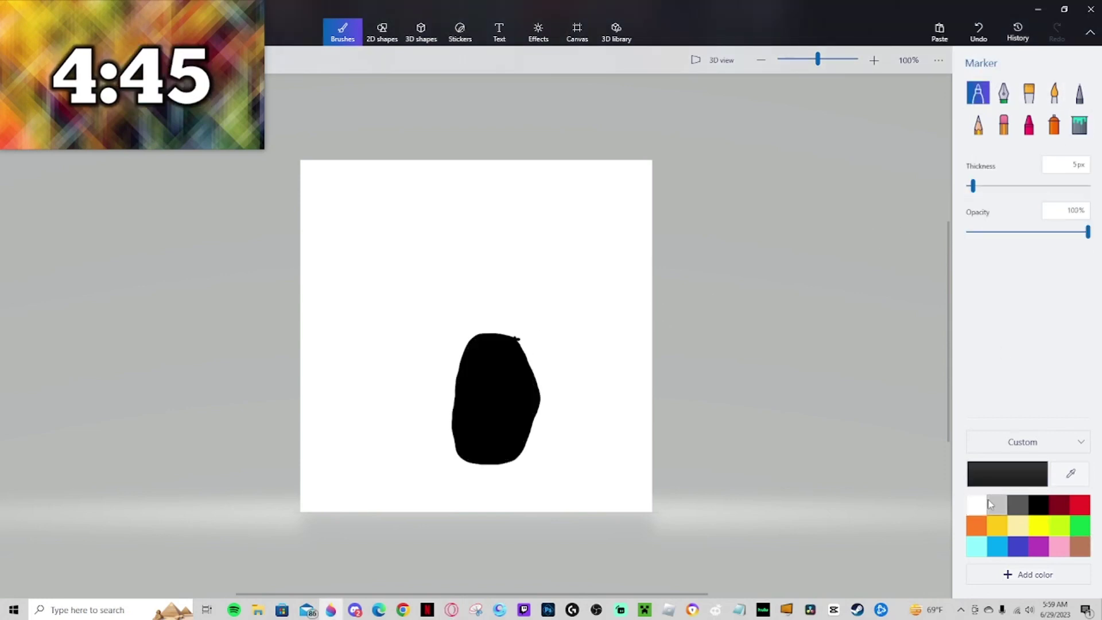
left_click(1080, 546)
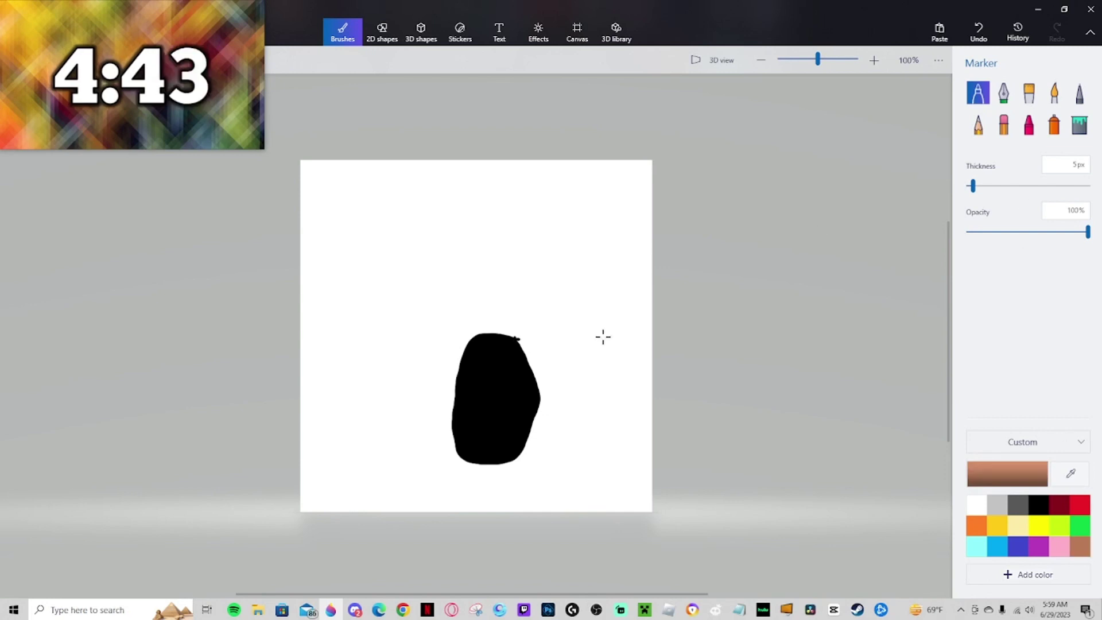
left_click_drag(528, 361, 618, 347)
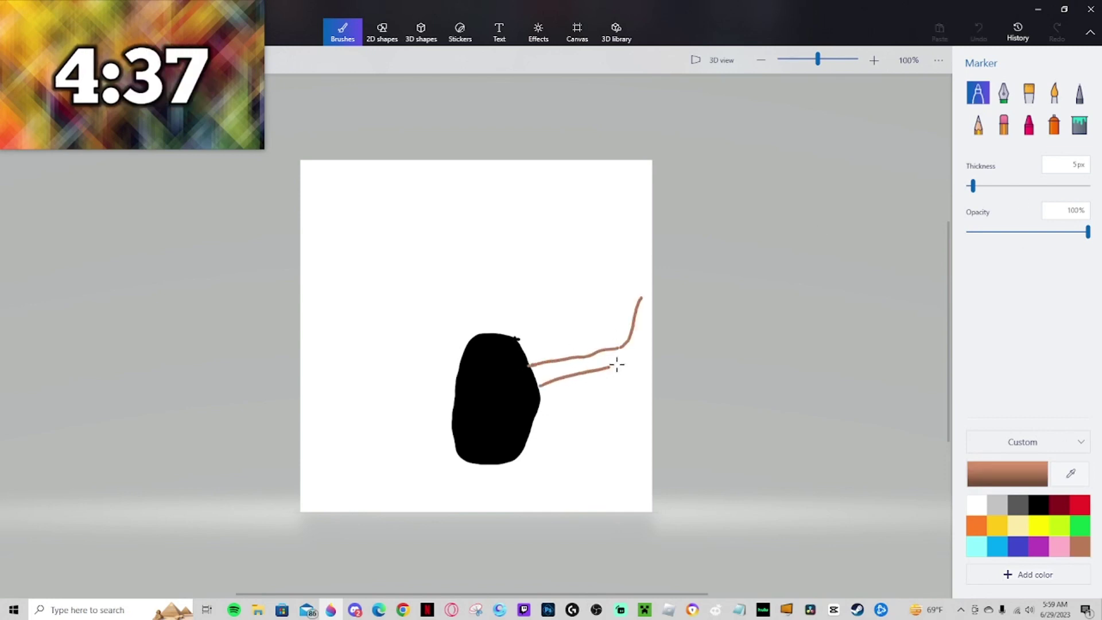
mouse_move(617, 363)
left_mouse_down()
mouse_move(646, 340)
mouse_move(655, 295)
mouse_move(643, 288)
mouse_move(649, 317)
left_mouse_up()
left_click(1079, 124)
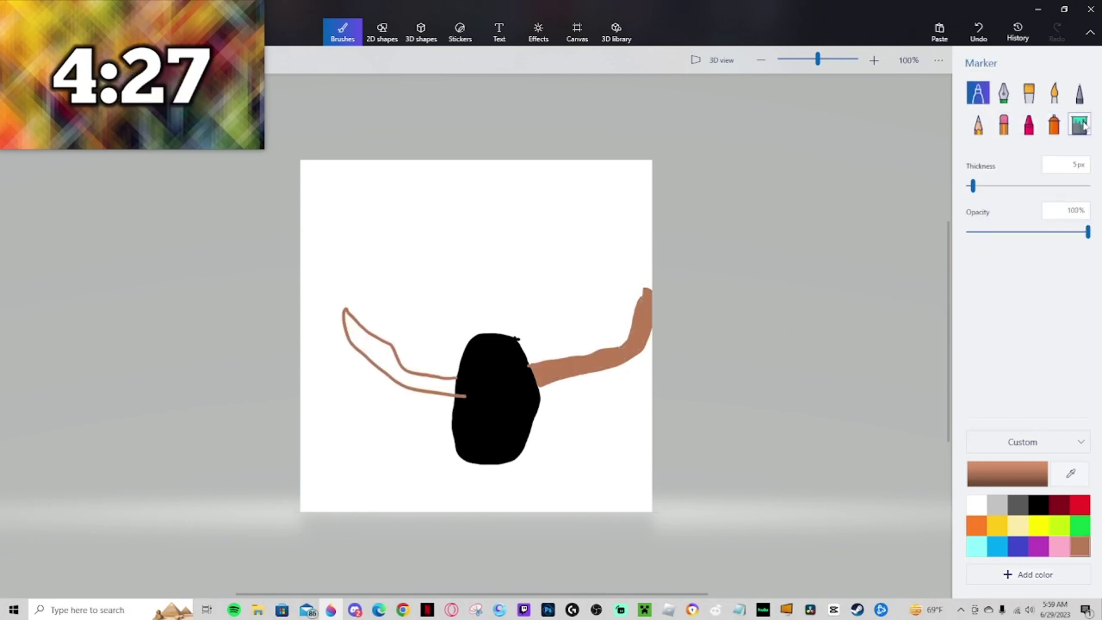
left_click(1080, 124)
left_click(367, 342)
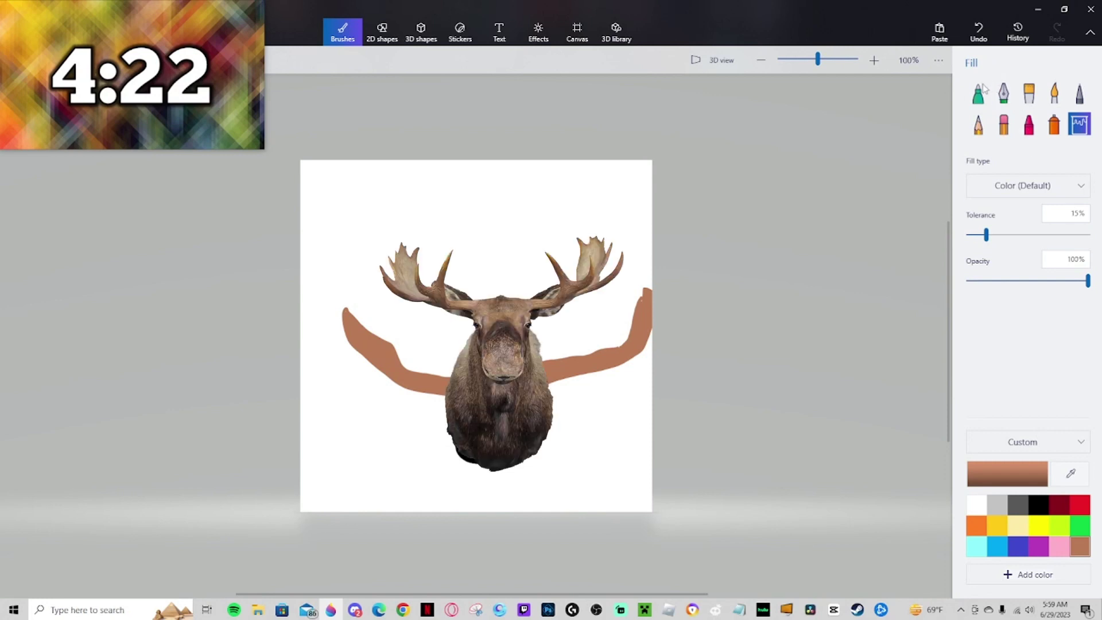
Draw two spread blue legs from the bottom of the black body to the canvas's lower edge.
left_click(978, 92)
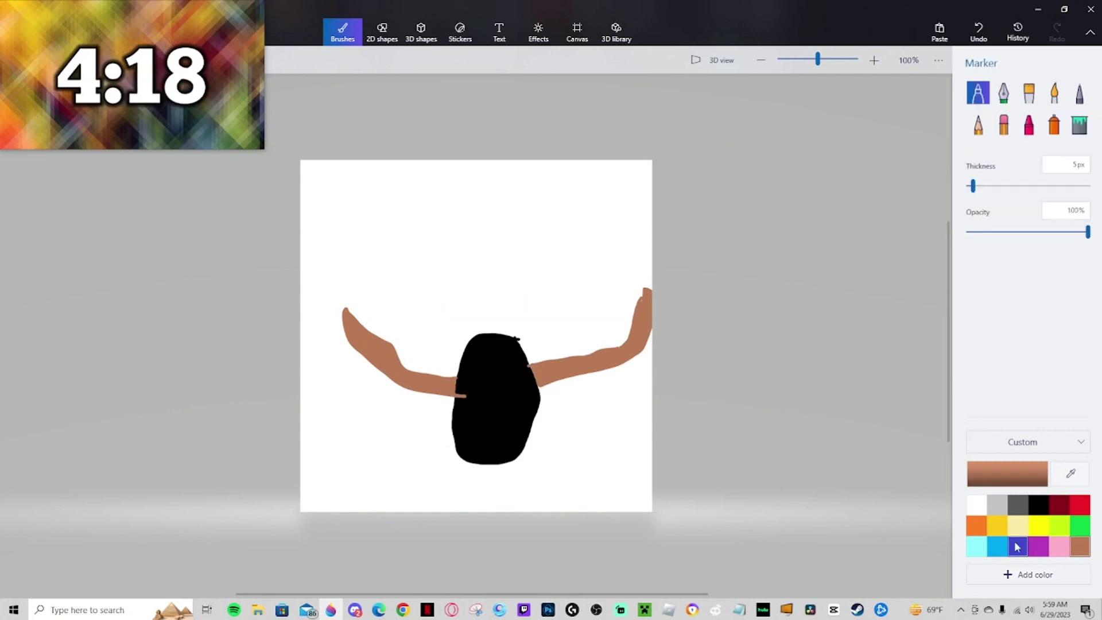
left_click(997, 546)
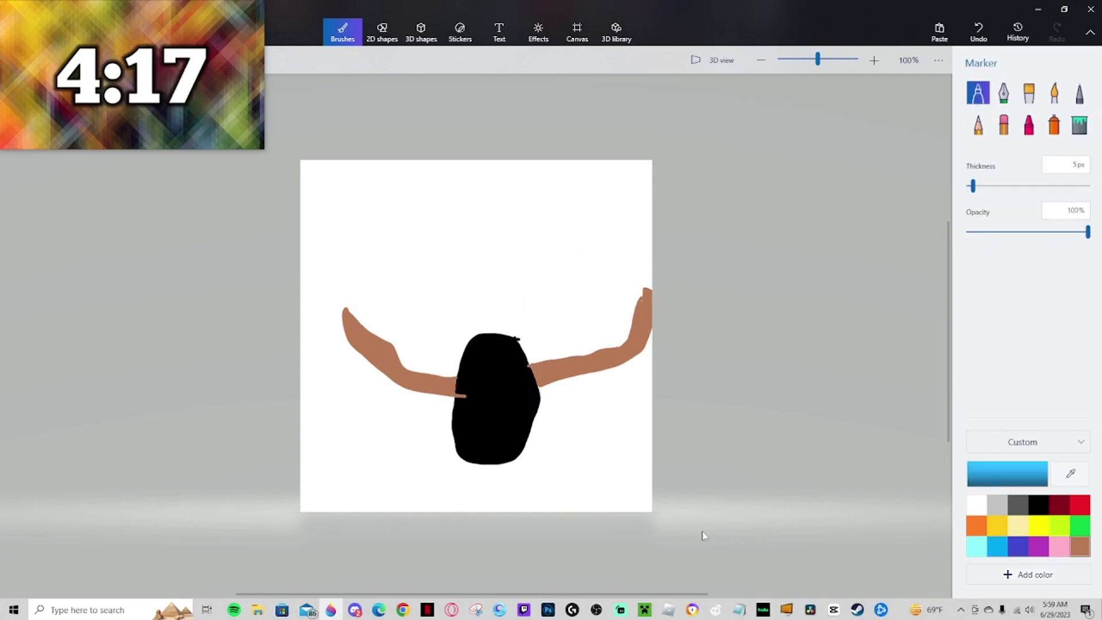
mouse_move(469, 462)
left_mouse_down()
mouse_move(457, 519)
mouse_move(494, 461)
mouse_move(529, 527)
mouse_move(514, 459)
left_mouse_up()
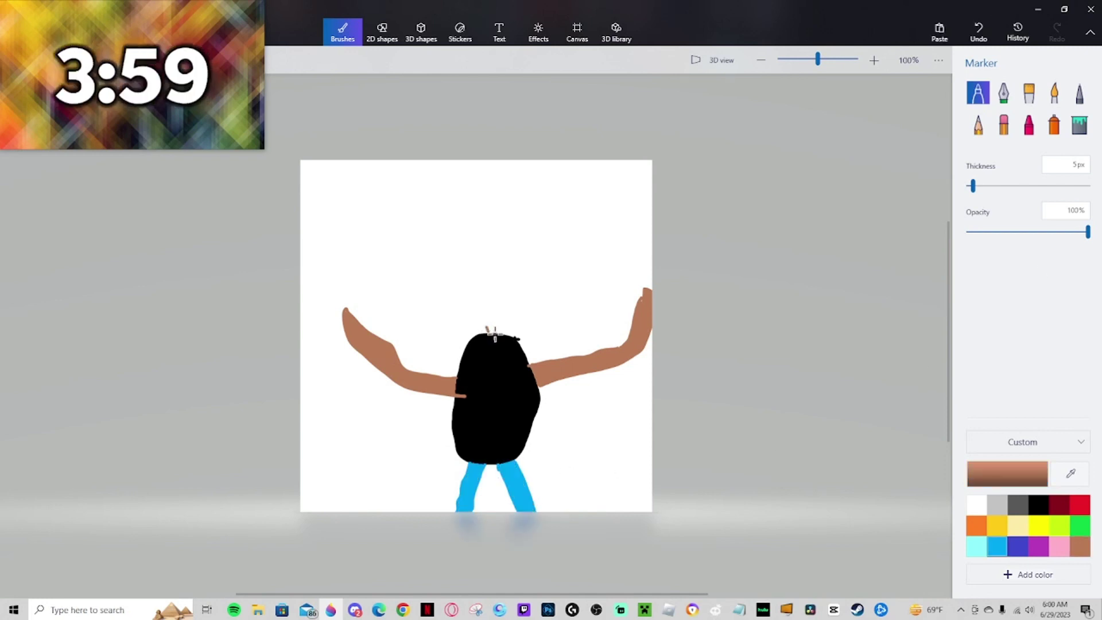
Draw a brown-filled head on a short neck above the body, with white oval eyes and a large open mouth filled black.
mouse_move(494, 338)
left_mouse_down()
mouse_move(469, 327)
mouse_move(414, 295)
mouse_move(400, 245)
mouse_move(445, 212)
mouse_move(542, 244)
left_mouse_up()
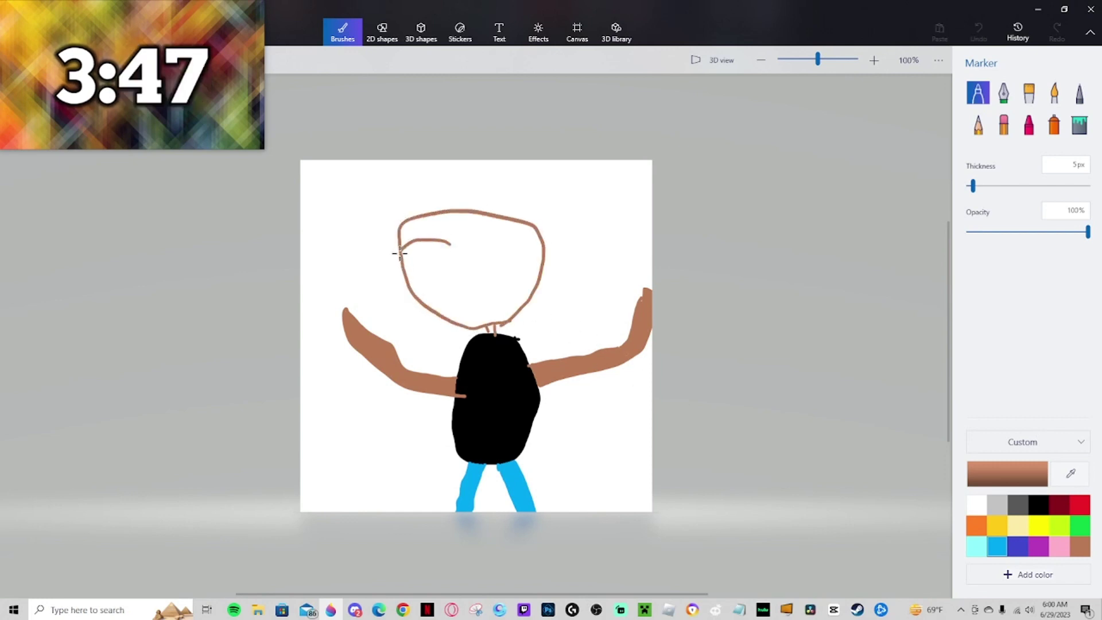
mouse_move(400, 253)
left_mouse_down()
mouse_move(451, 257)
mouse_move(435, 240)
mouse_move(547, 239)
mouse_move(521, 255)
mouse_move(477, 248)
mouse_move(505, 238)
left_mouse_up()
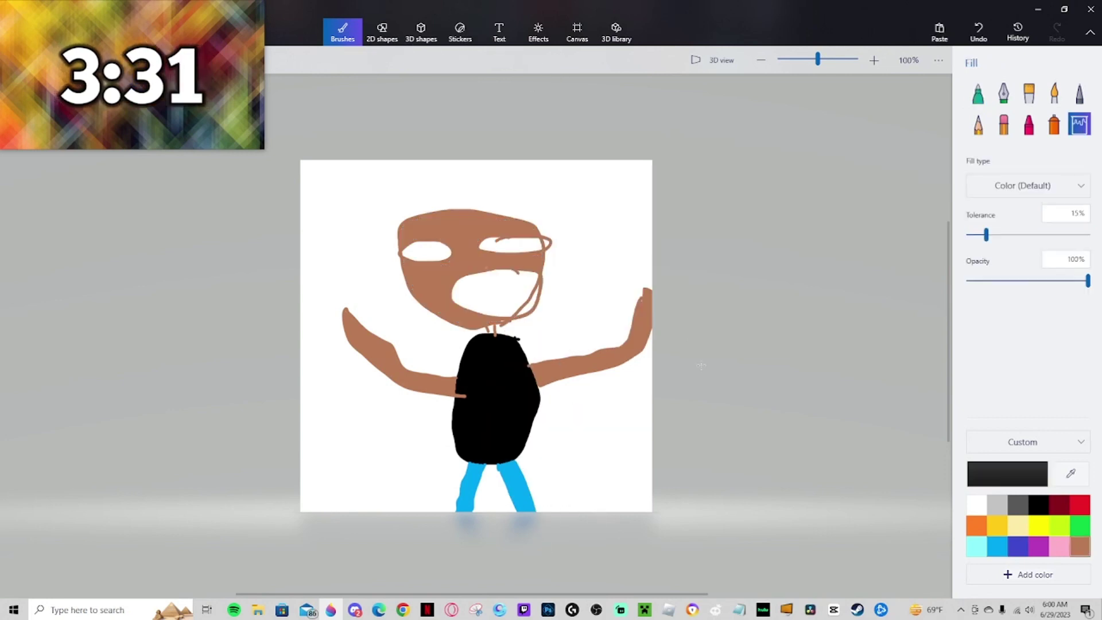
left_click(493, 298)
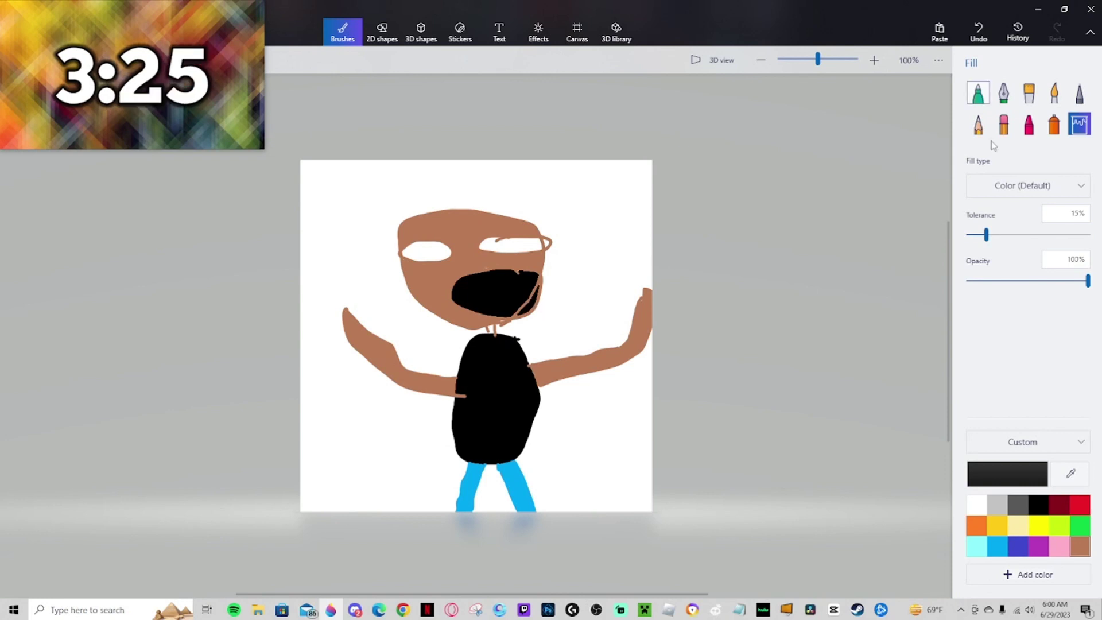
left_click(978, 93)
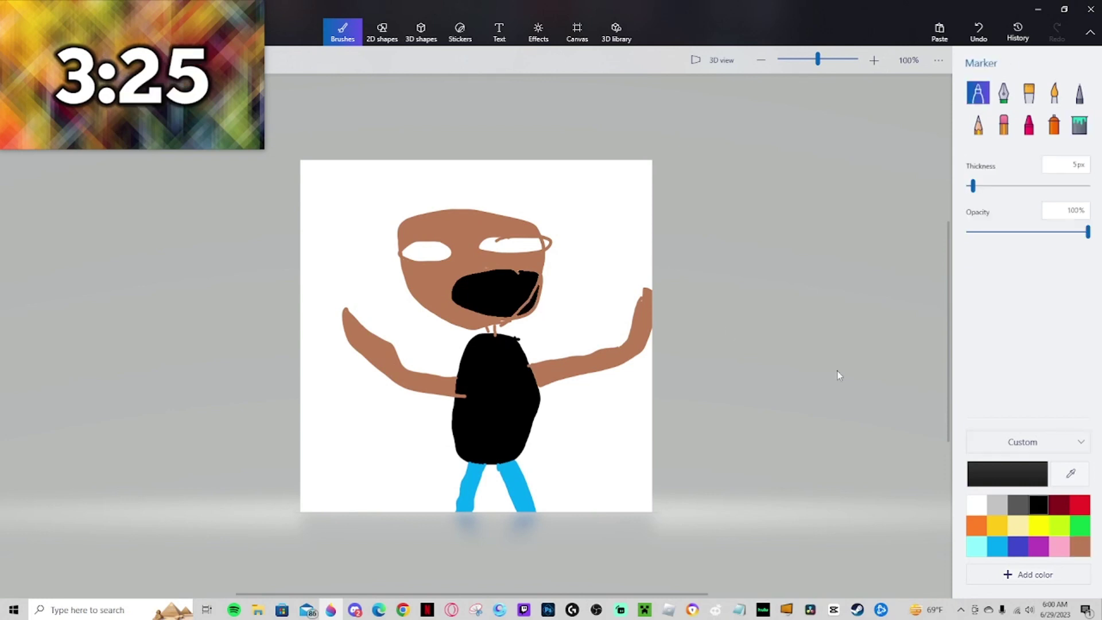
Add a black pupil to each white eye and outline black hair around the top of the brown head.
left_click(525, 244)
left_click(442, 251)
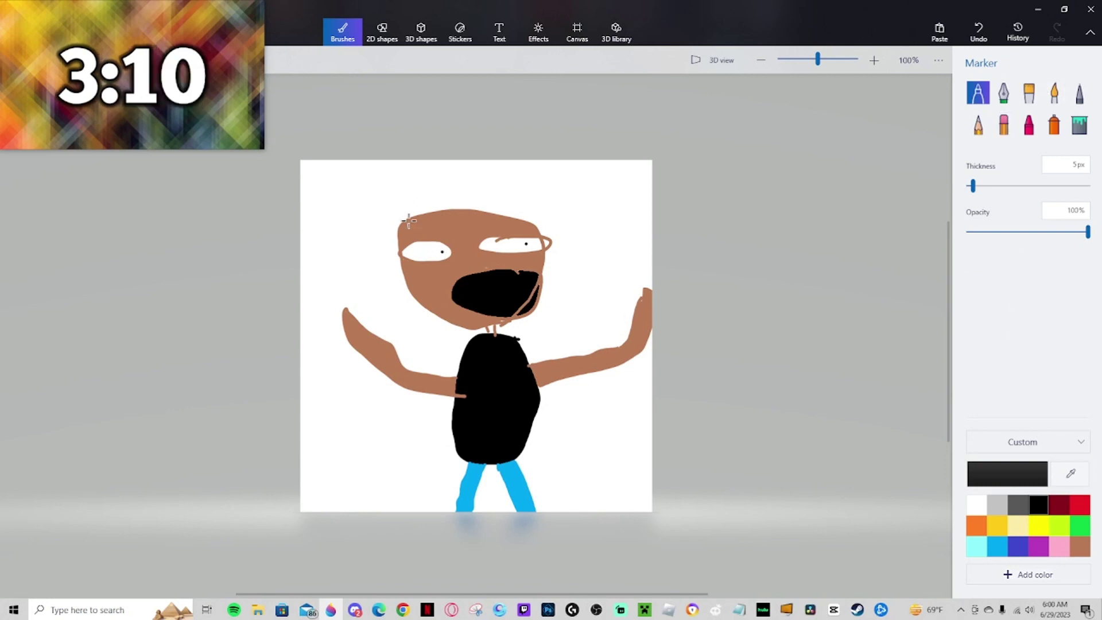
mouse_move(398, 246)
left_mouse_down()
mouse_move(393, 233)
mouse_move(459, 202)
mouse_move(502, 204)
left_mouse_up()
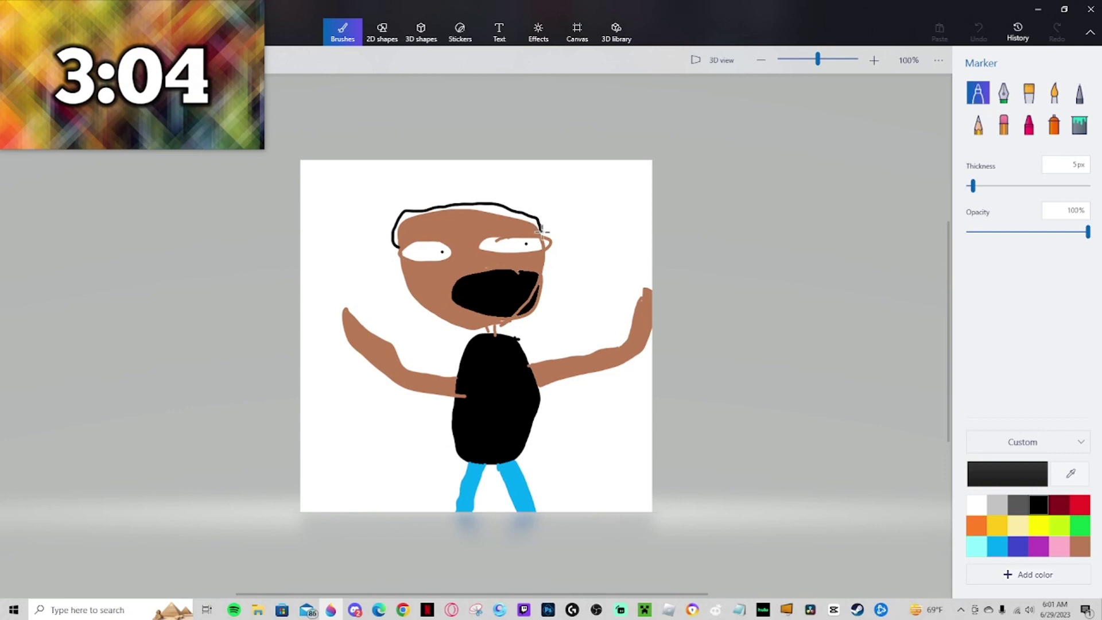
left_click_drag(542, 231, 542, 232)
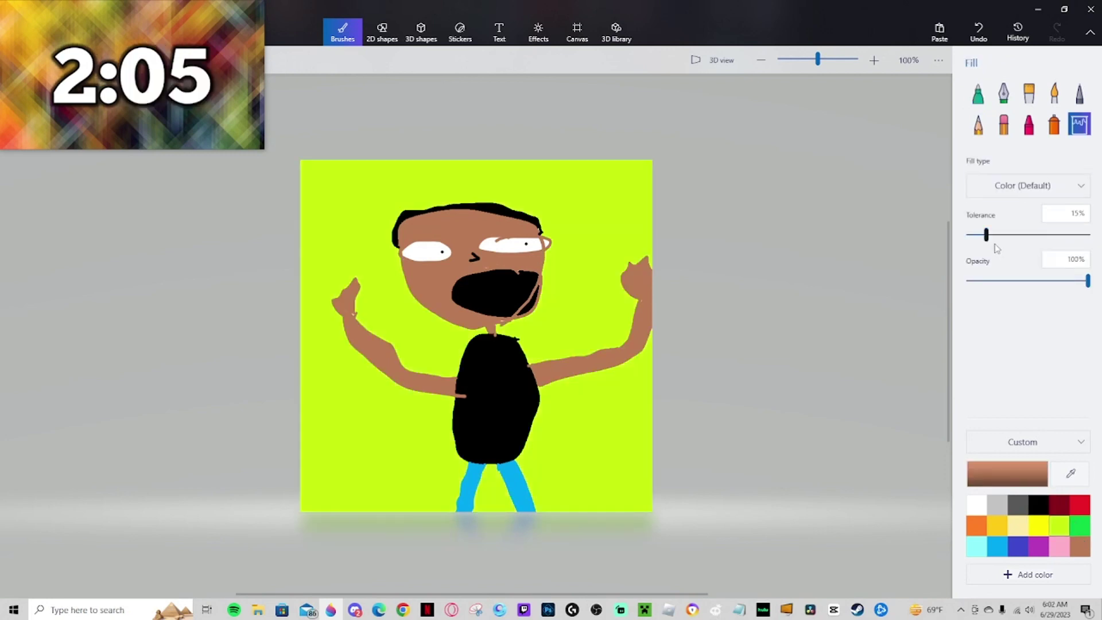
Outline a two-part black megaphone beside the raised hand near the canvas's right edge and fill both parts black.
left_click(978, 91)
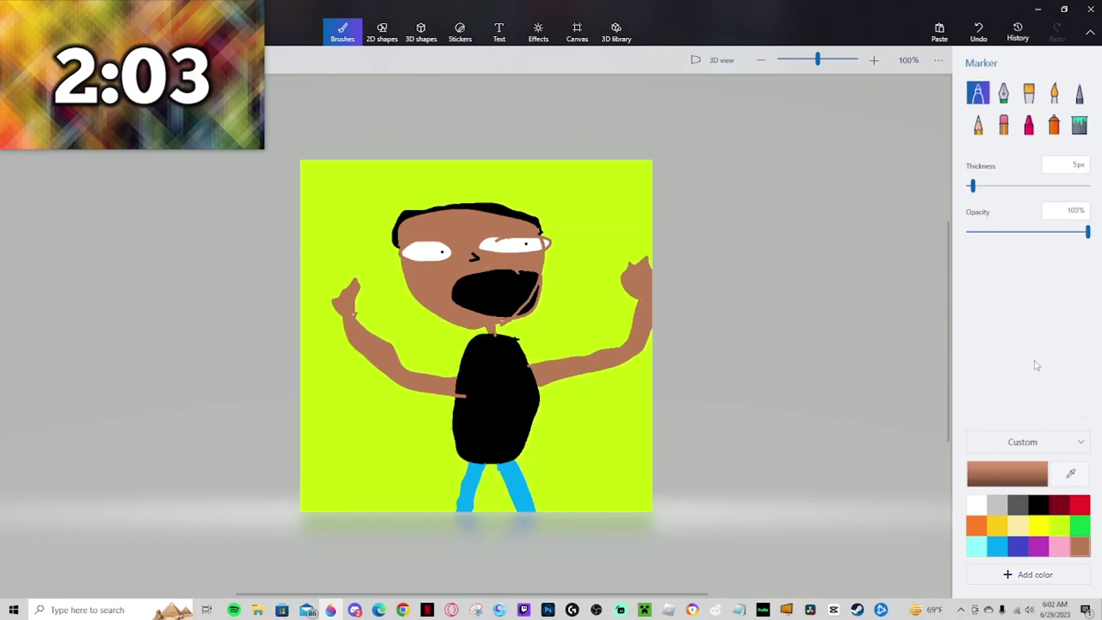
left_click(1049, 506)
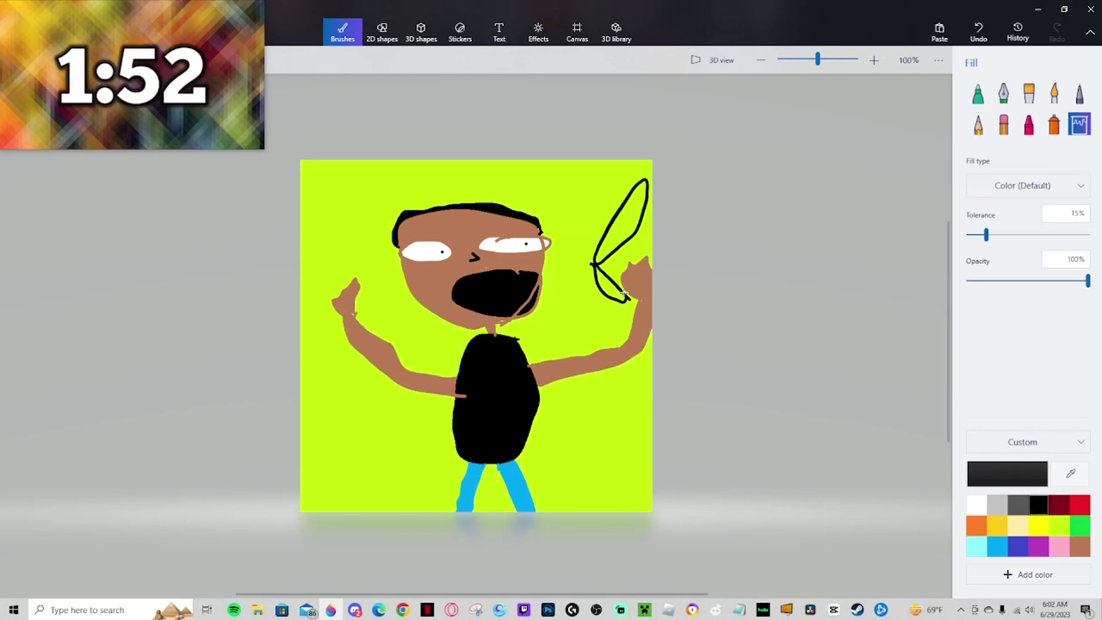
left_click(611, 282)
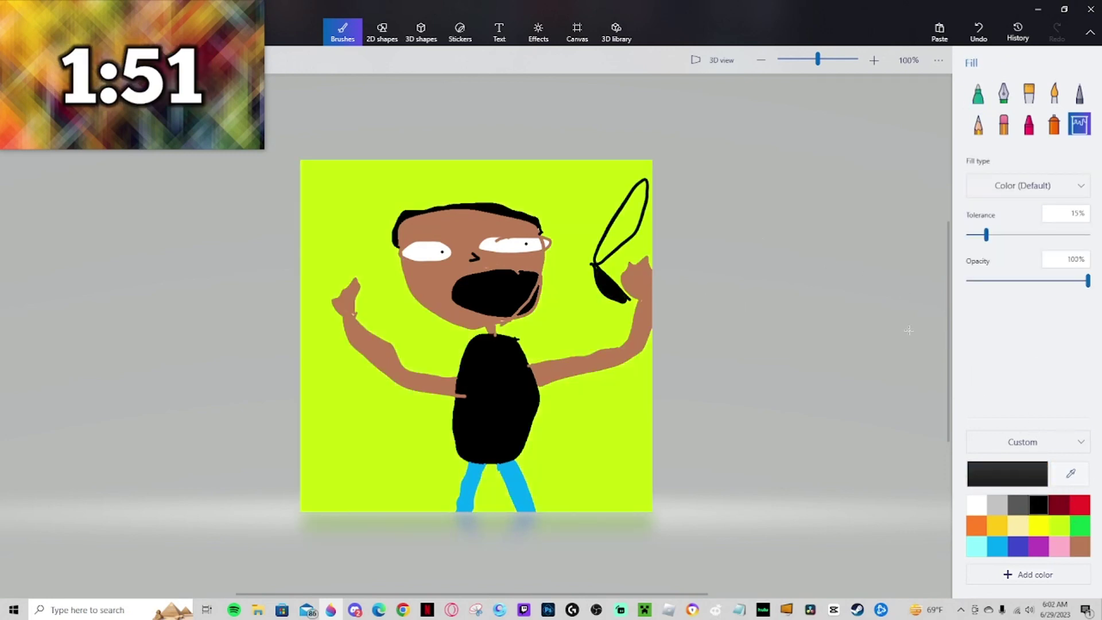
left_click(621, 237)
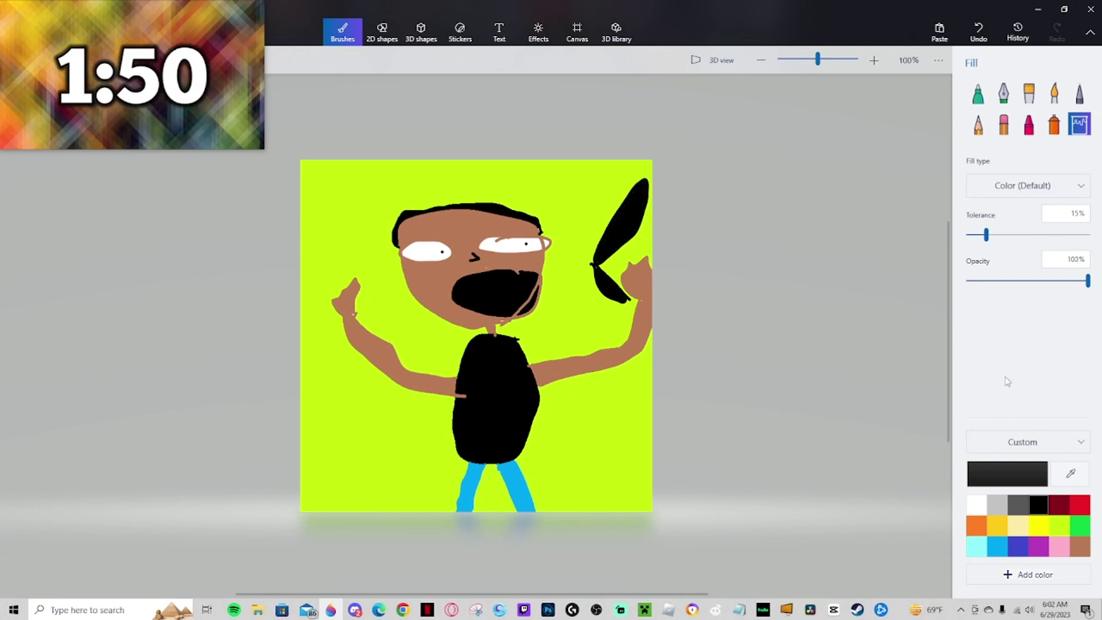
Paint the upper tip of the black megaphone blue with the Marker.
left_click(997, 546)
left_click(978, 92)
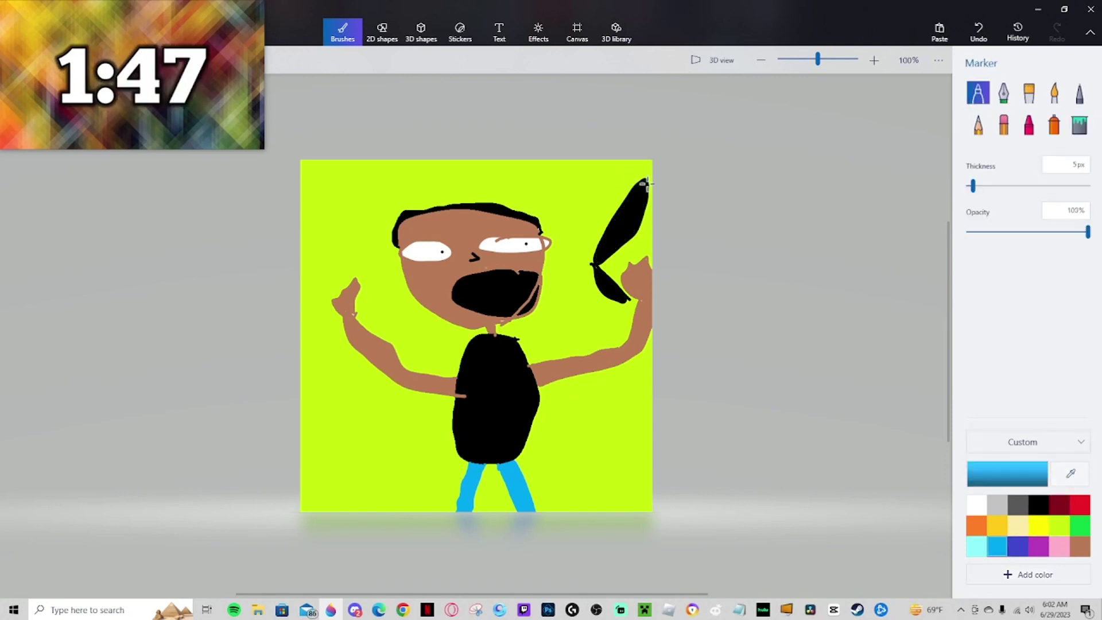
left_click_drag(644, 184, 645, 182)
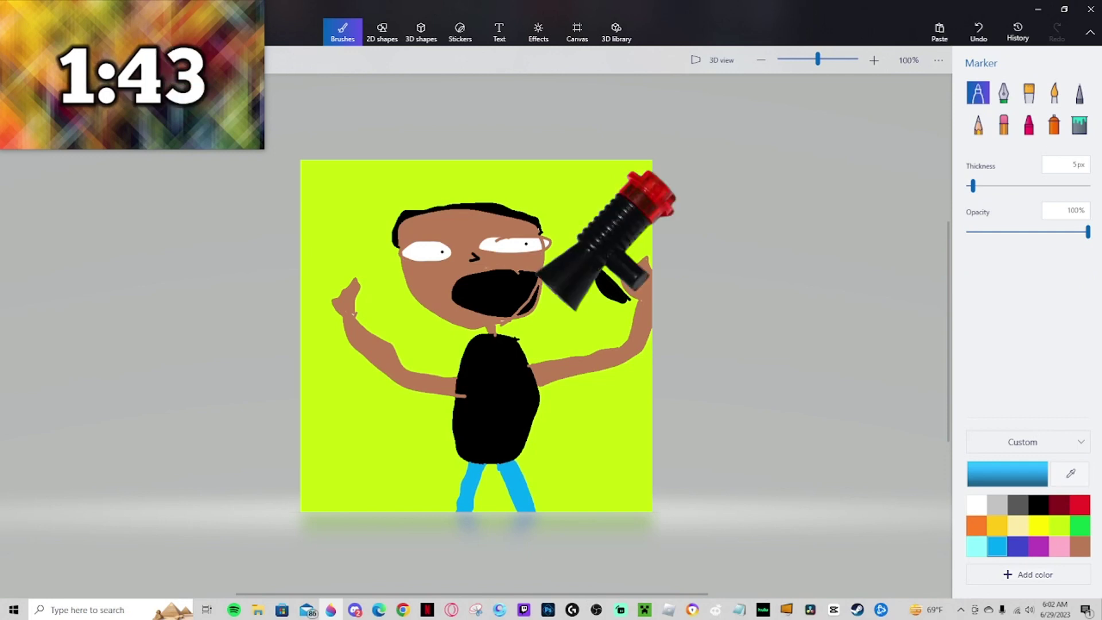
Outline yellow rounded figures along the canvas's lower edge with the Marker and fill the lime background yellow.
left_click(1038, 525)
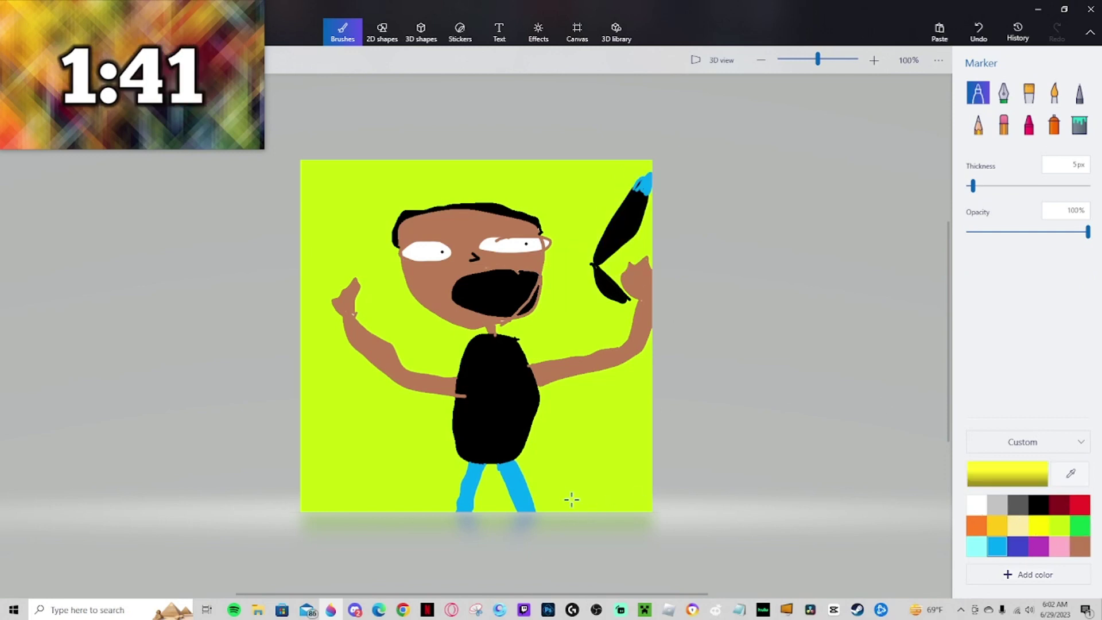
mouse_move(422, 511)
left_mouse_down()
mouse_move(366, 511)
mouse_move(356, 445)
mouse_move(376, 481)
left_mouse_up()
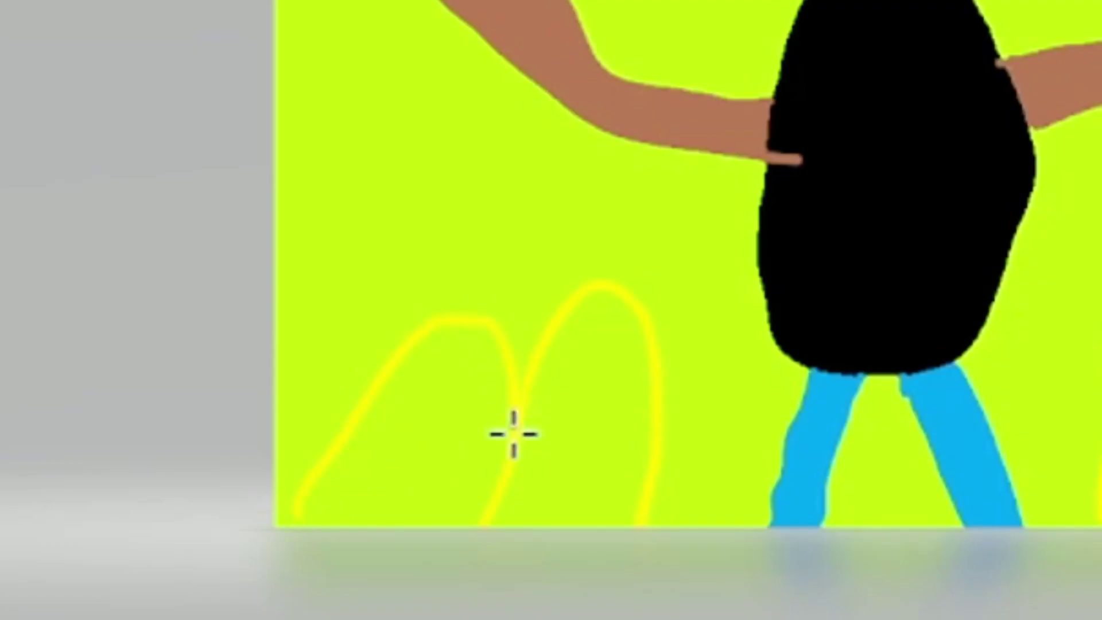
mouse_move(451, 313)
left_mouse_down()
mouse_move(482, 225)
mouse_move(601, 198)
mouse_move(621, 290)
left_mouse_up()
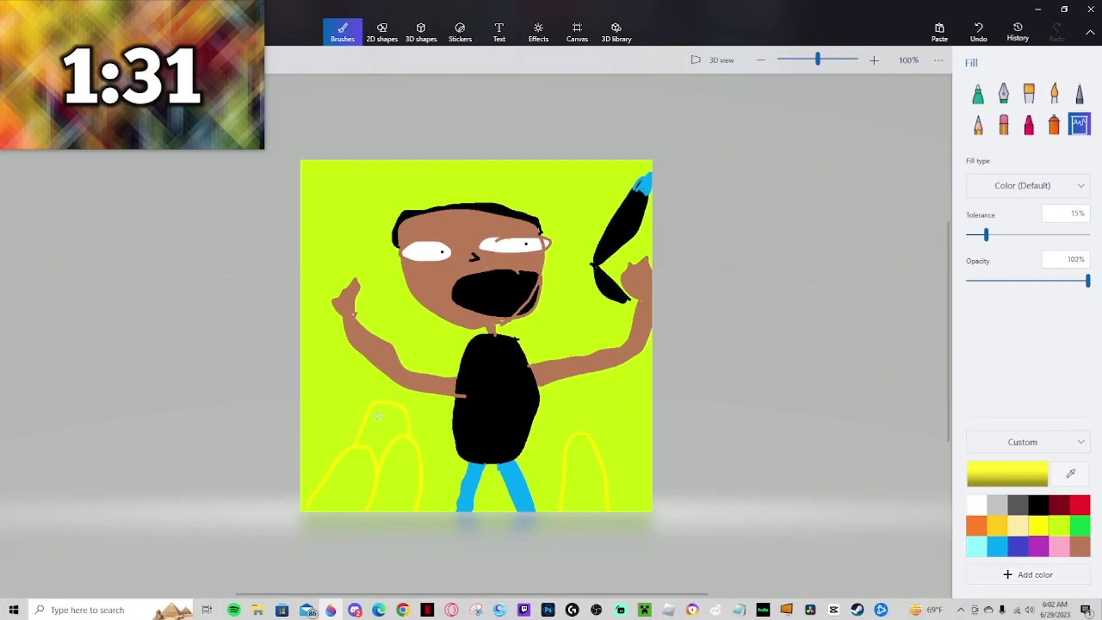
left_click(550, 465)
Fill the whole background and the gap between the blue legs with brown.
left_click(1079, 545)
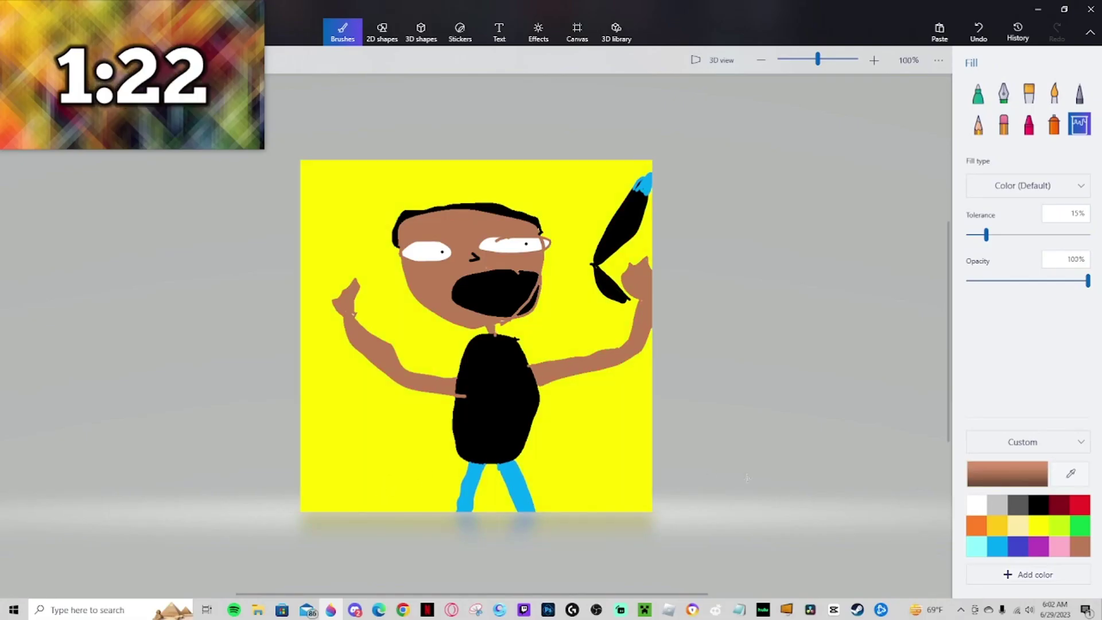
left_click(611, 442)
left_click(395, 436)
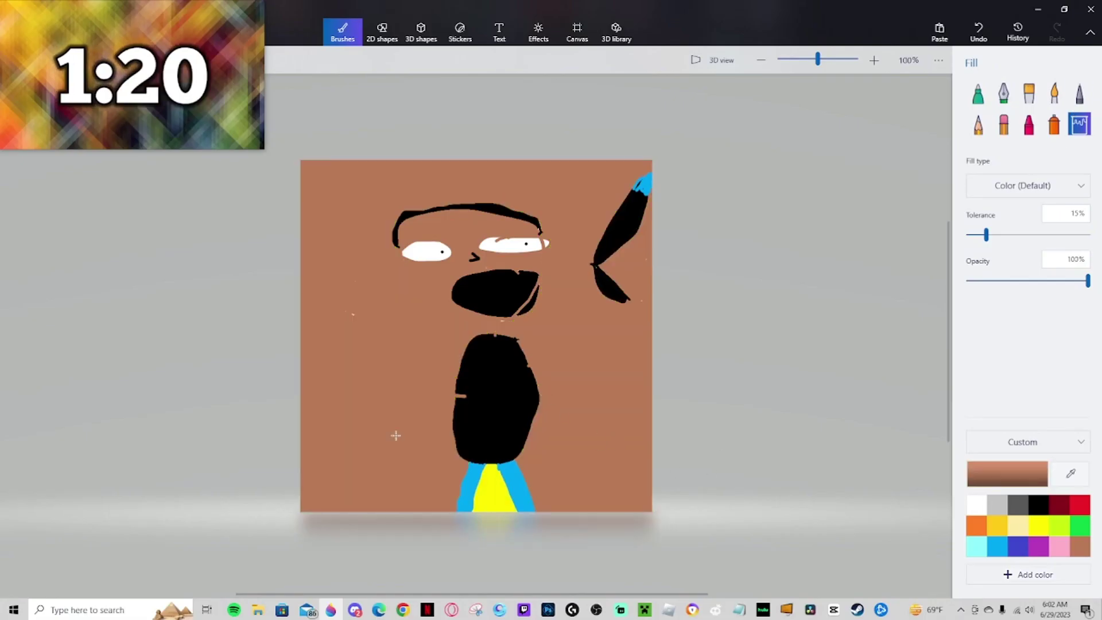
left_click(500, 494)
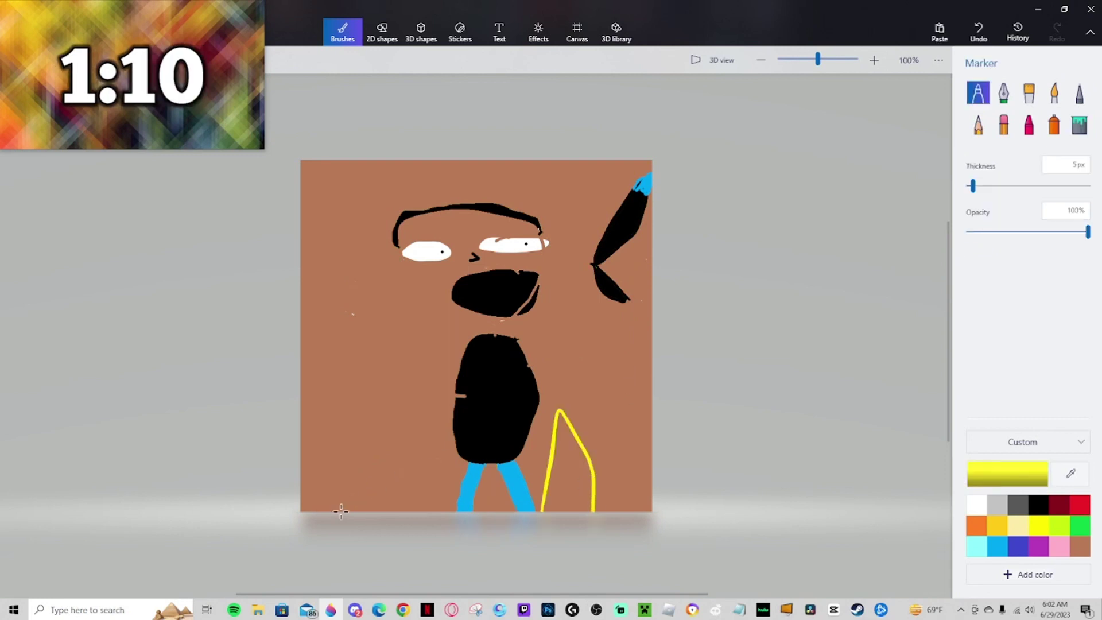
Outline two yellow rounded figures at the canvas's lower left and draw a small eye inside the pointed yellow figure.
mouse_move(313, 508)
left_mouse_down()
mouse_move(316, 459)
mouse_move(346, 417)
mouse_move(363, 509)
left_mouse_up()
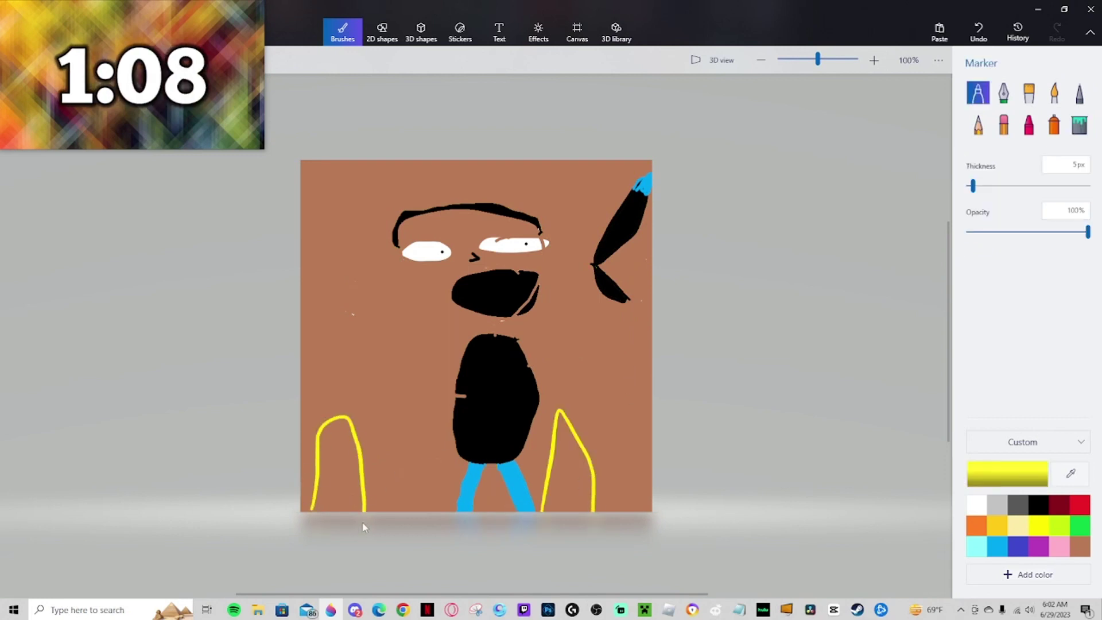
mouse_move(359, 445)
left_mouse_down()
mouse_move(400, 419)
mouse_move(418, 511)
left_mouse_up()
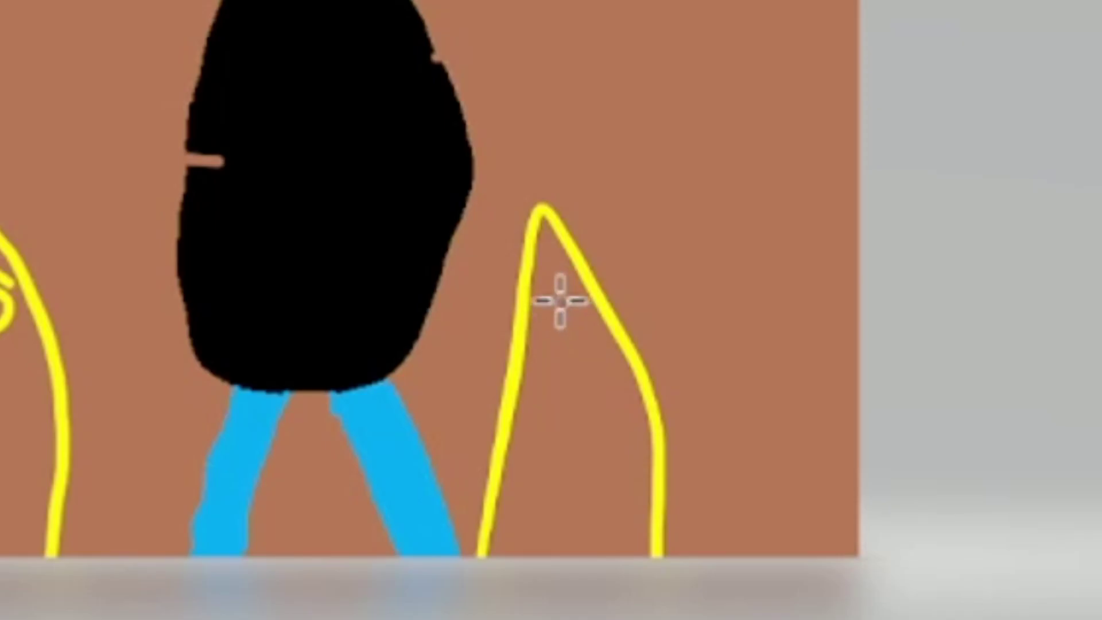
left_click_drag(564, 437, 570, 441)
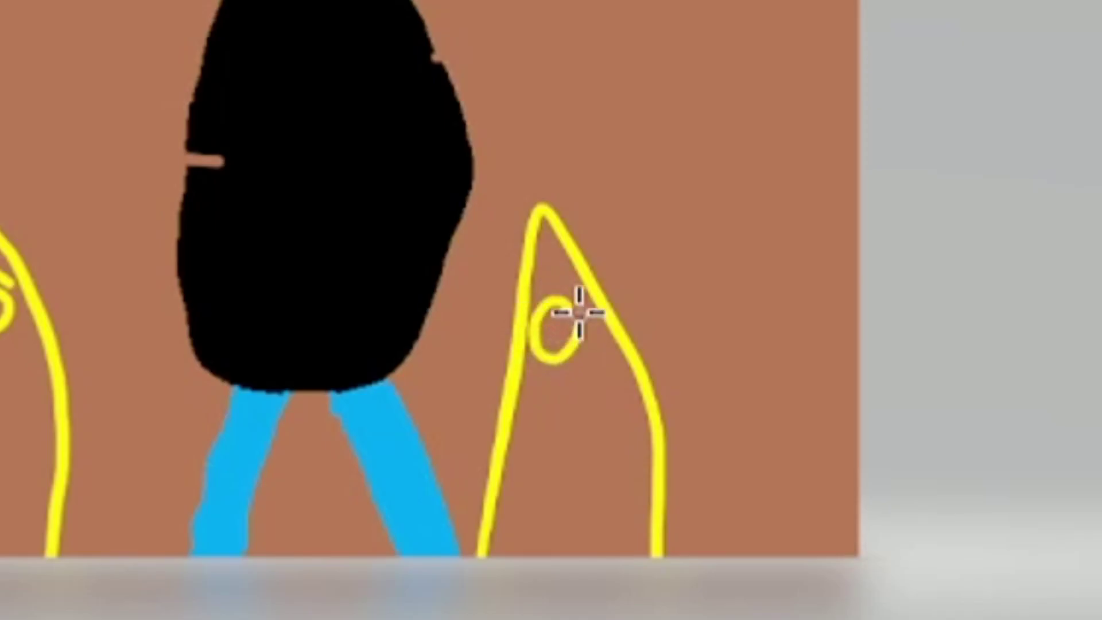
left_click_drag(579, 313, 566, 337)
left_click(557, 326)
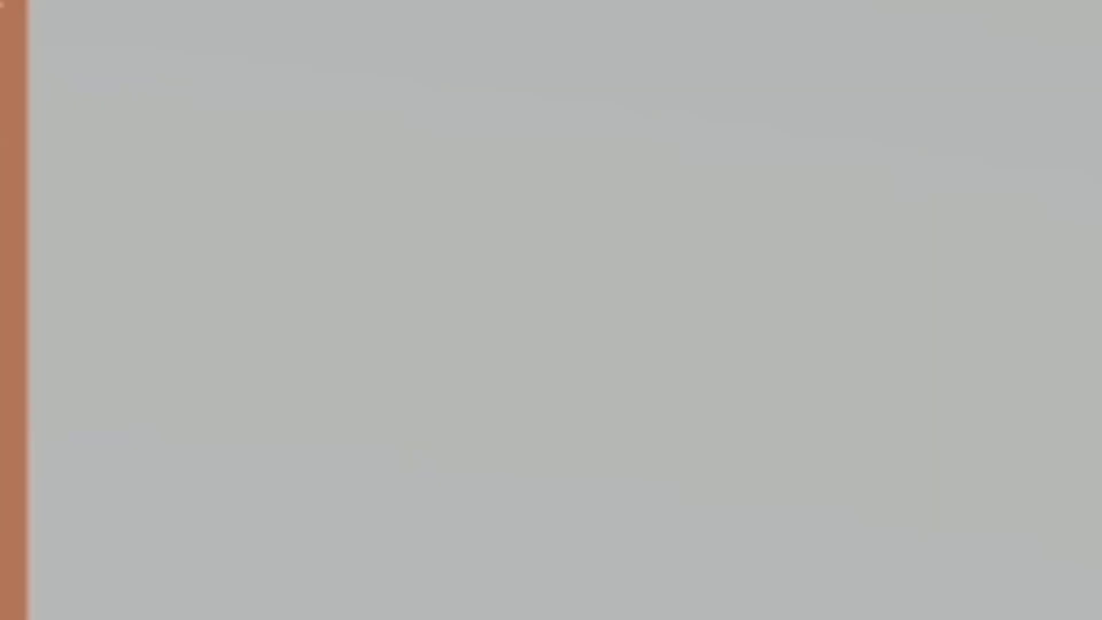
left_click(497, 418)
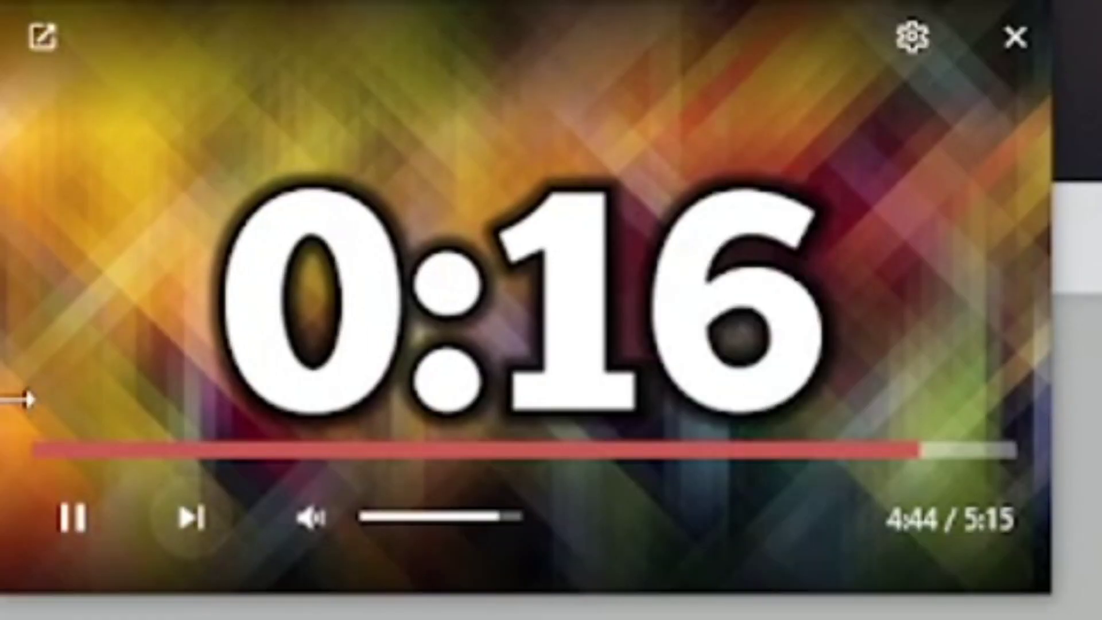
Start the five-minute countdown and outline a blue creature with a curved body and two long ears on the blank canvas.
left_click(18, 130)
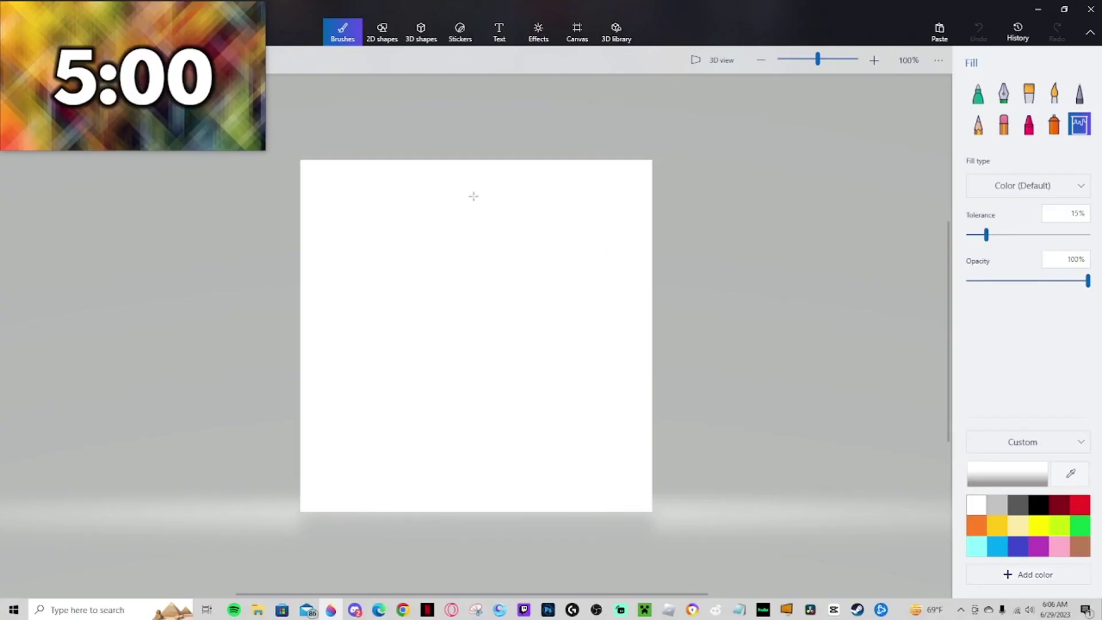
left_click(978, 92)
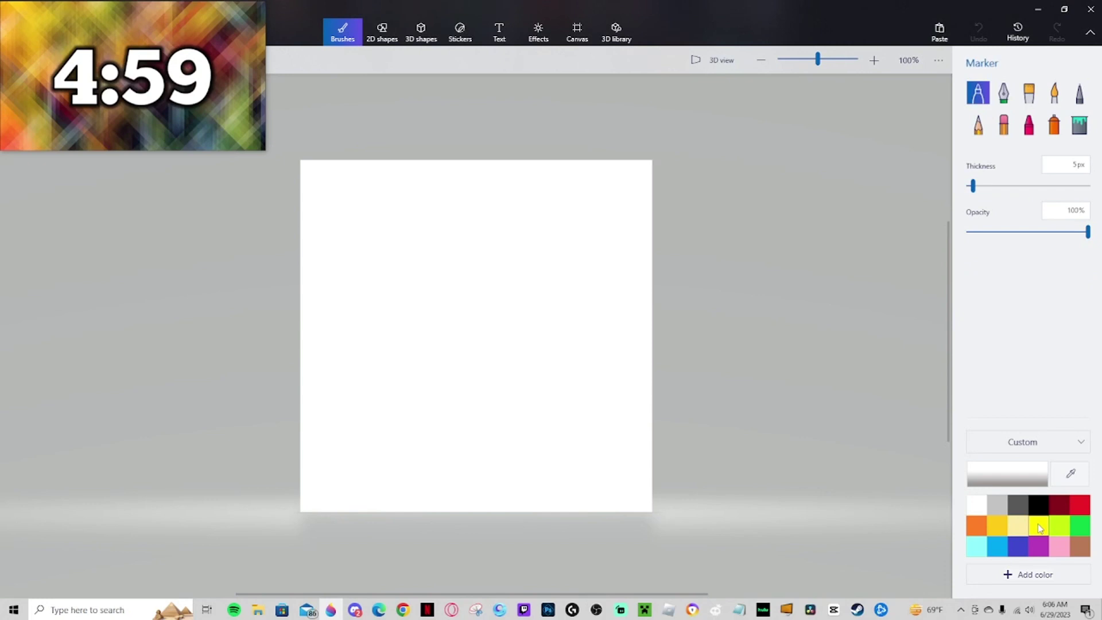
left_click(998, 547)
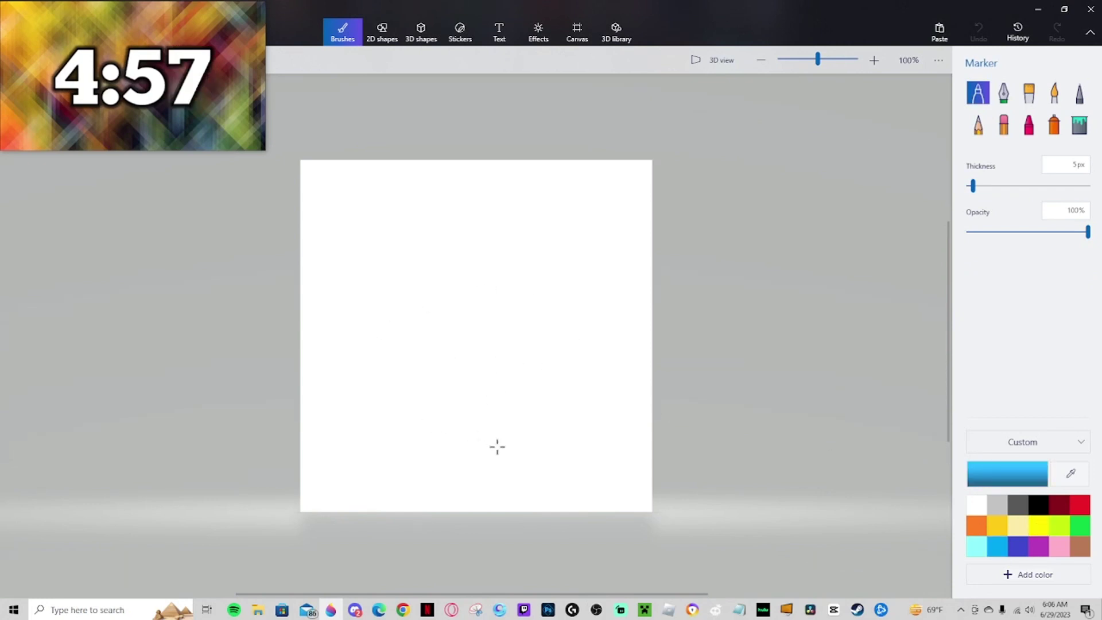
left_click_drag(413, 506, 483, 419)
mouse_move(489, 367)
left_mouse_down()
mouse_move(438, 302)
mouse_move(488, 241)
mouse_move(573, 212)
mouse_move(643, 164)
mouse_move(576, 251)
mouse_move(646, 246)
mouse_move(566, 315)
mouse_move(631, 408)
mouse_move(605, 498)
mouse_move(689, 535)
left_mouse_up()
Draw two purple oval eyes on the creature's head and extend its blue outline to the canvas's lower edge.
left_click(1039, 545)
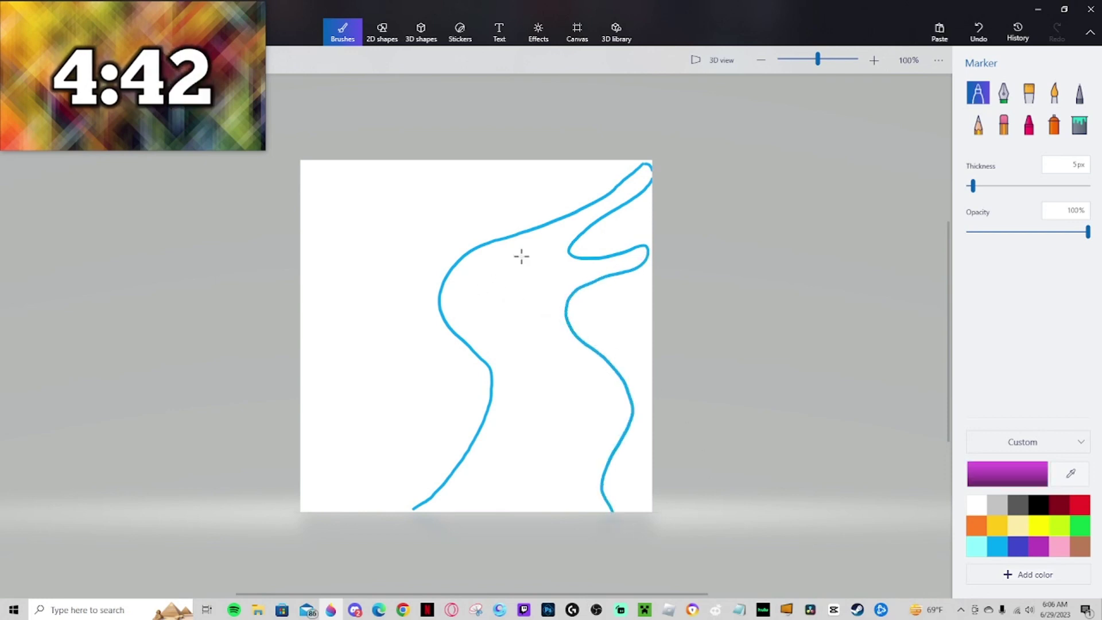
mouse_move(523, 251)
left_mouse_down()
mouse_move(499, 254)
mouse_move(519, 274)
mouse_move(526, 253)
mouse_move(558, 301)
mouse_move(563, 273)
left_mouse_up()
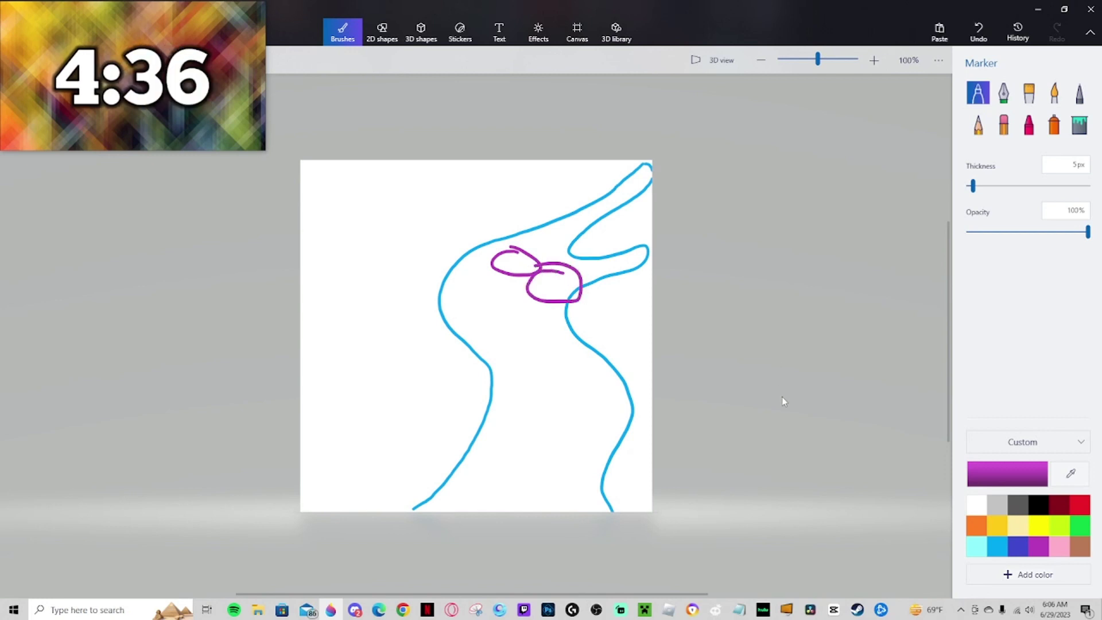
left_click(996, 544)
left_click_drag(411, 509, 413, 507)
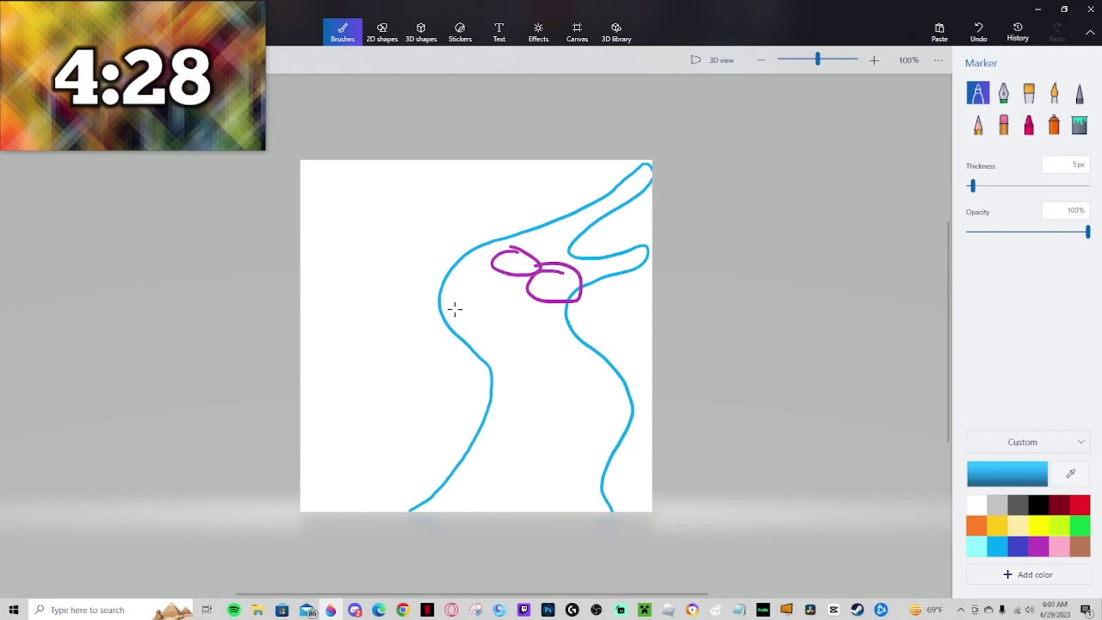
Add a black pupil to each purple eye and draw a short curved black mouth at the face's left edge.
left_click(1040, 504)
left_click(509, 260)
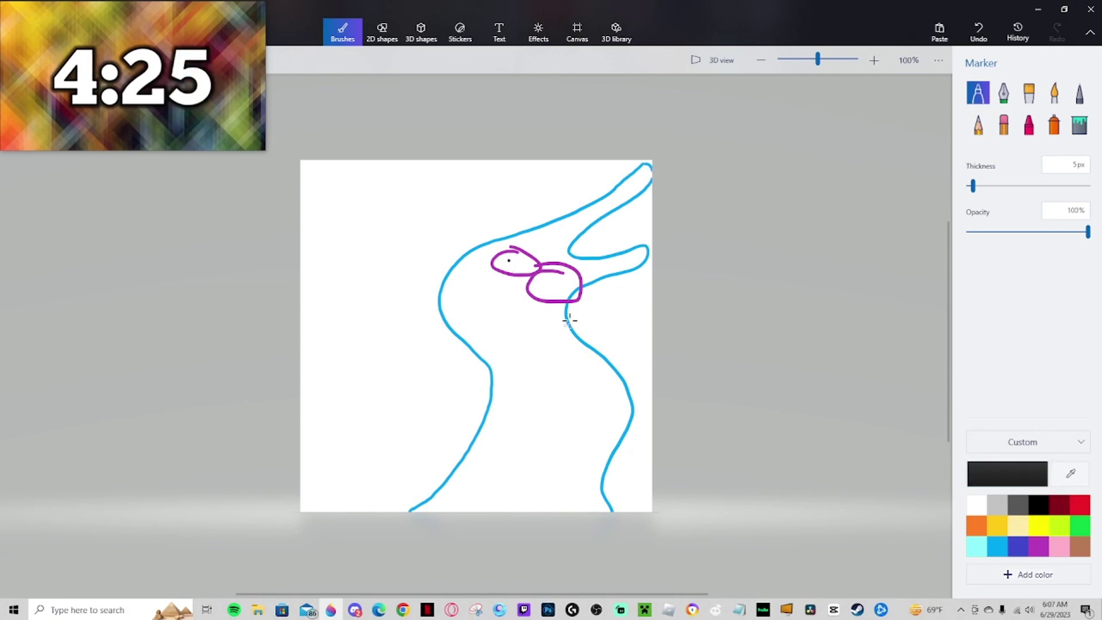
left_click(546, 282)
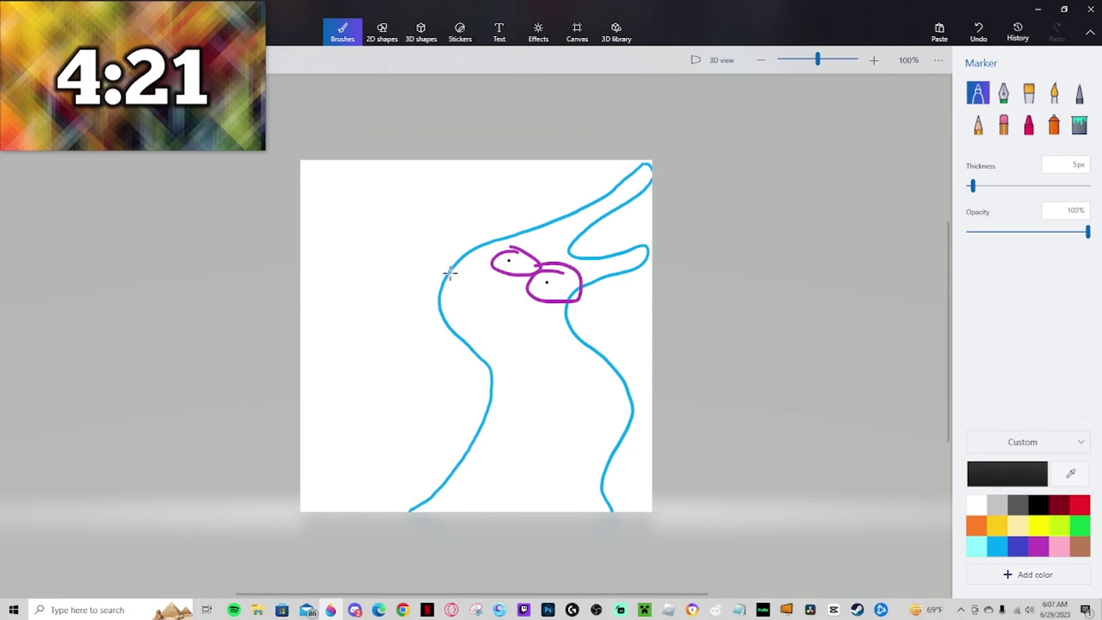
left_click_drag(447, 275, 481, 287)
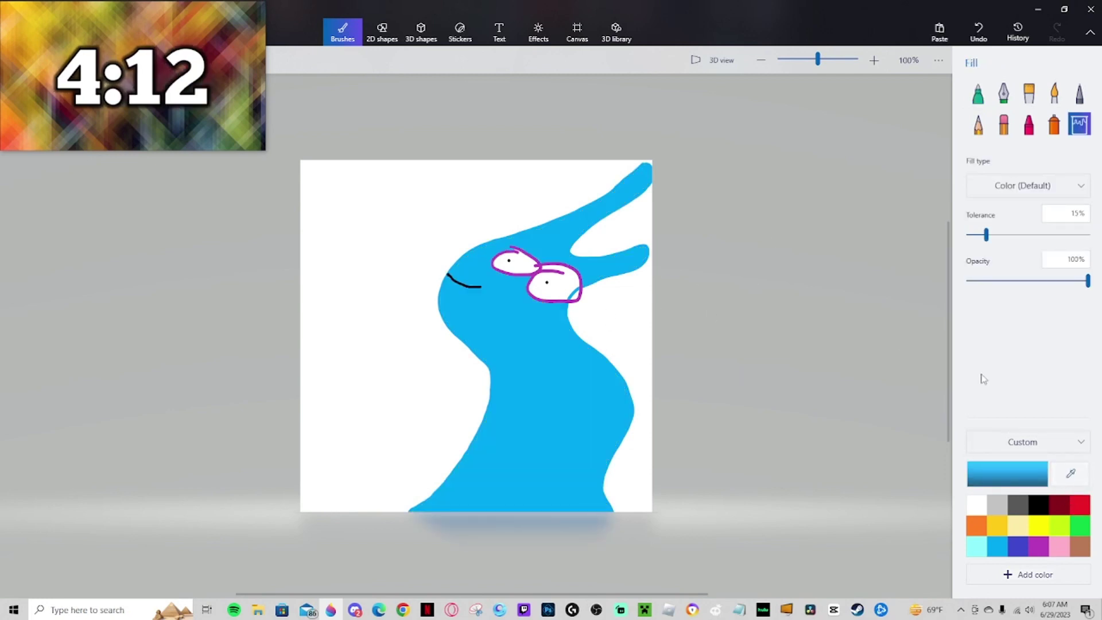
Fill both eyes light gray and draw a narrow indigo U-shaped arm on the blue body with the Marker.
left_click(998, 505)
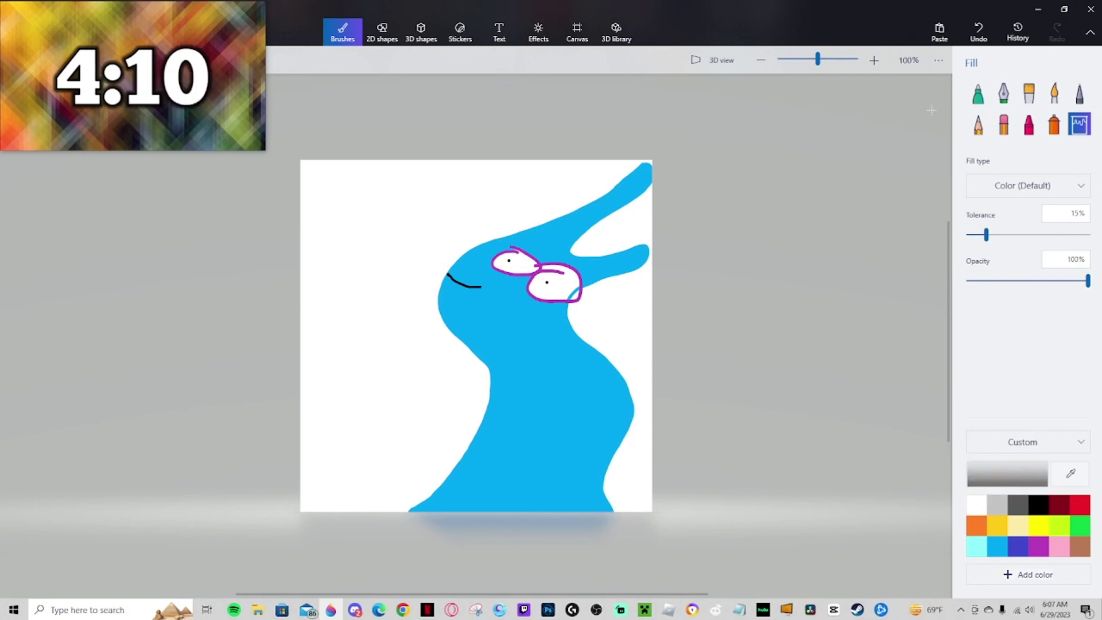
left_click(565, 288)
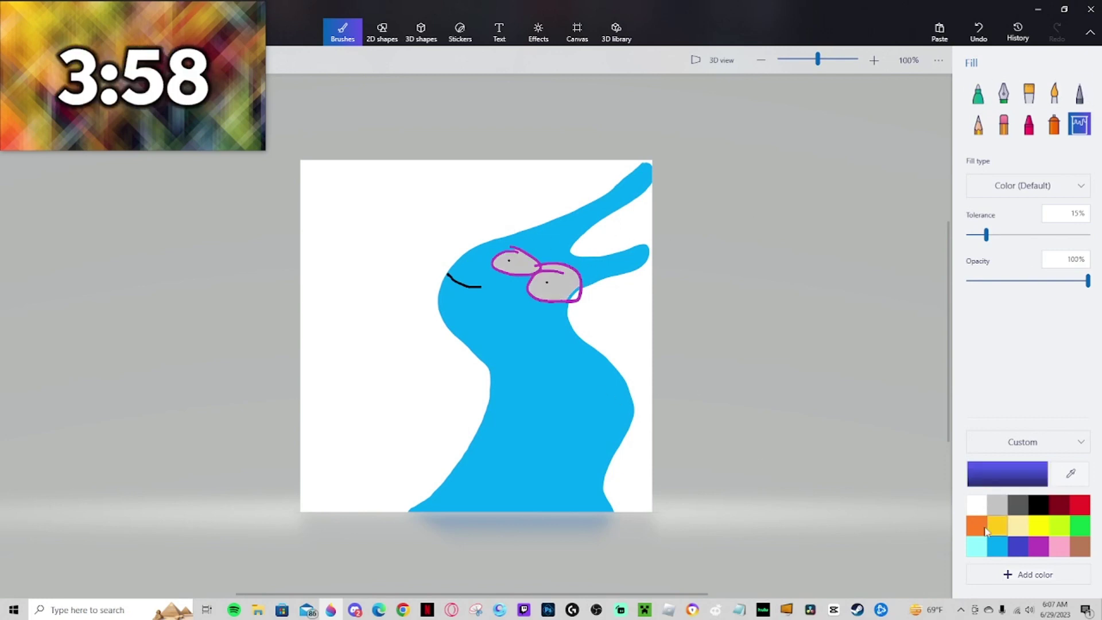
left_click(978, 93)
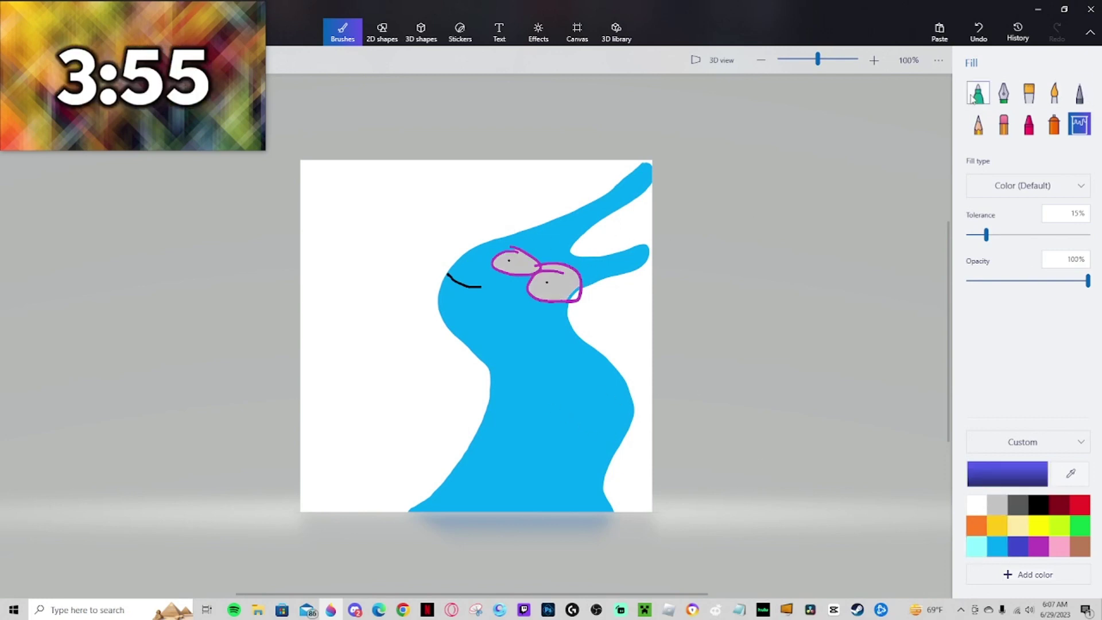
mouse_move(538, 394)
left_mouse_down()
mouse_move(546, 459)
mouse_move(558, 398)
left_mouse_up()
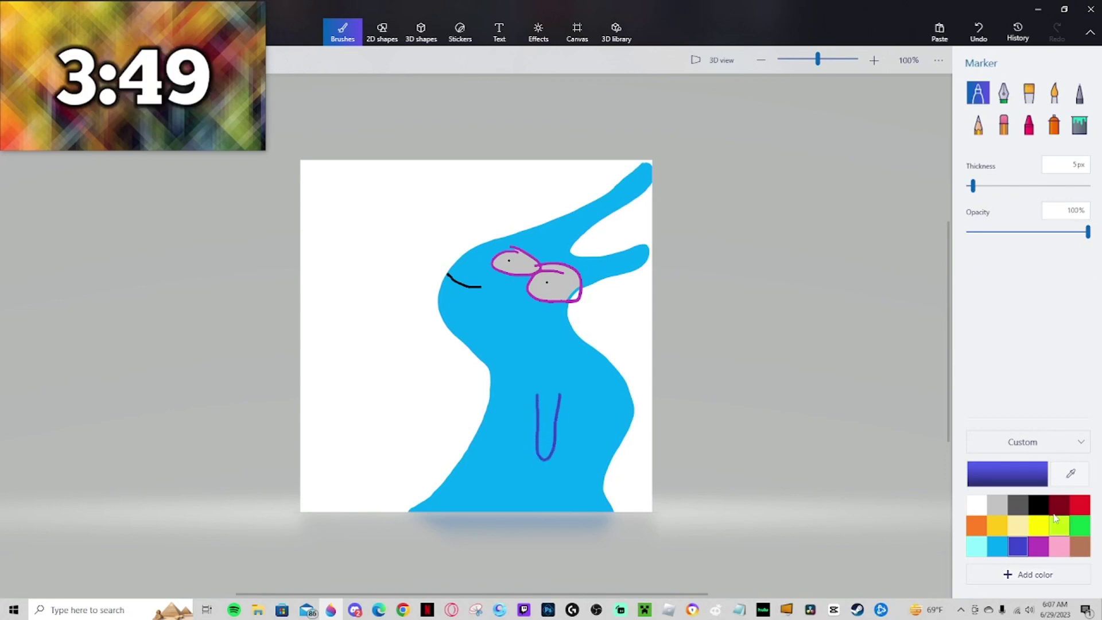
Draw a black horizontal line across the creature's lower body and past its arm, ending in a thick blob beyond the body.
left_click(1038, 505)
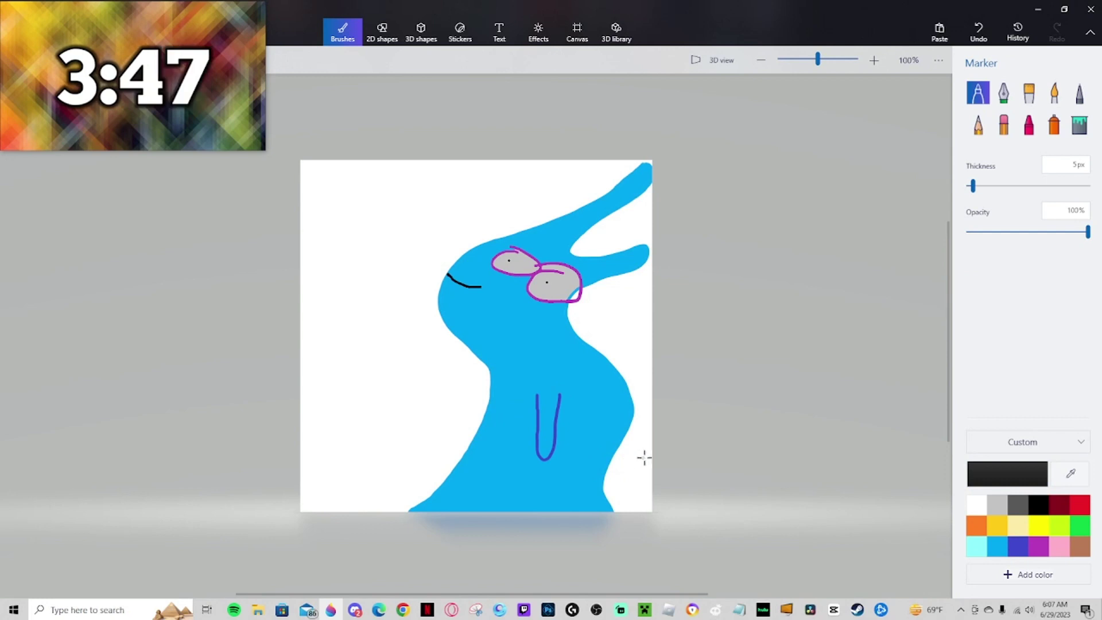
left_click_drag(649, 455, 425, 460)
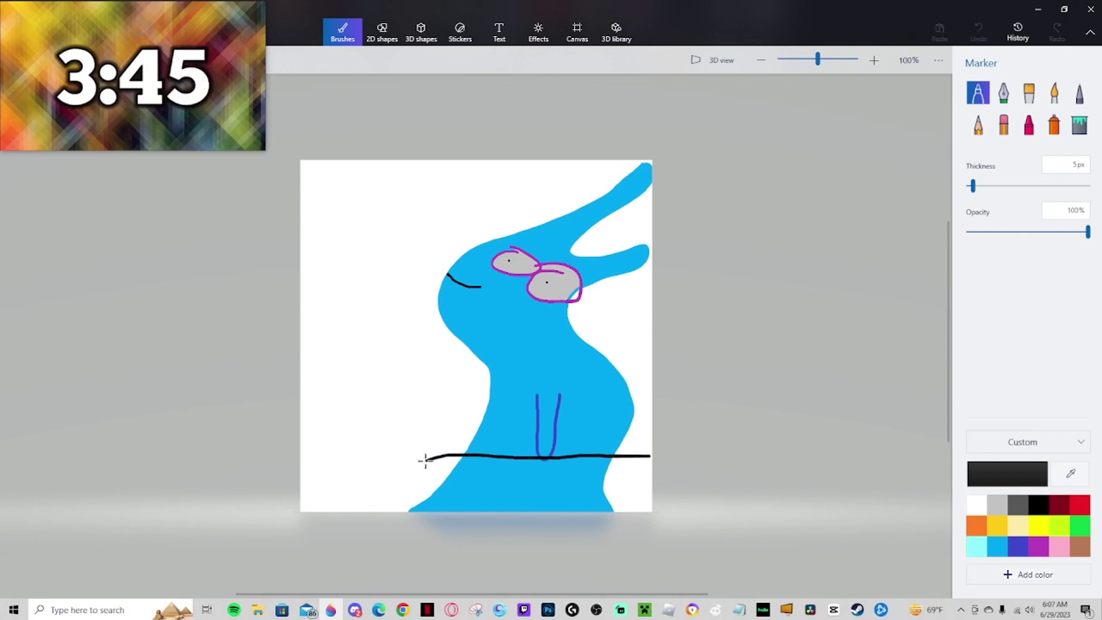
mouse_move(427, 459)
left_mouse_down()
mouse_move(396, 466)
mouse_move(454, 457)
left_mouse_up()
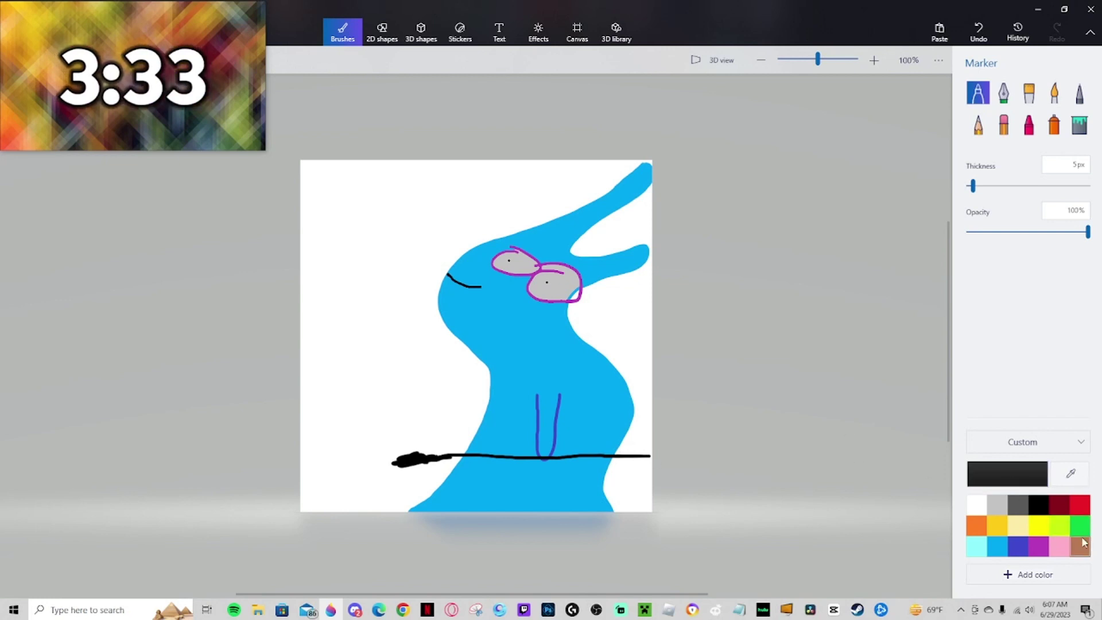
Draw a brown horizon line with a large rectangular building behind the creature's head and fill the building brown.
left_click(1080, 546)
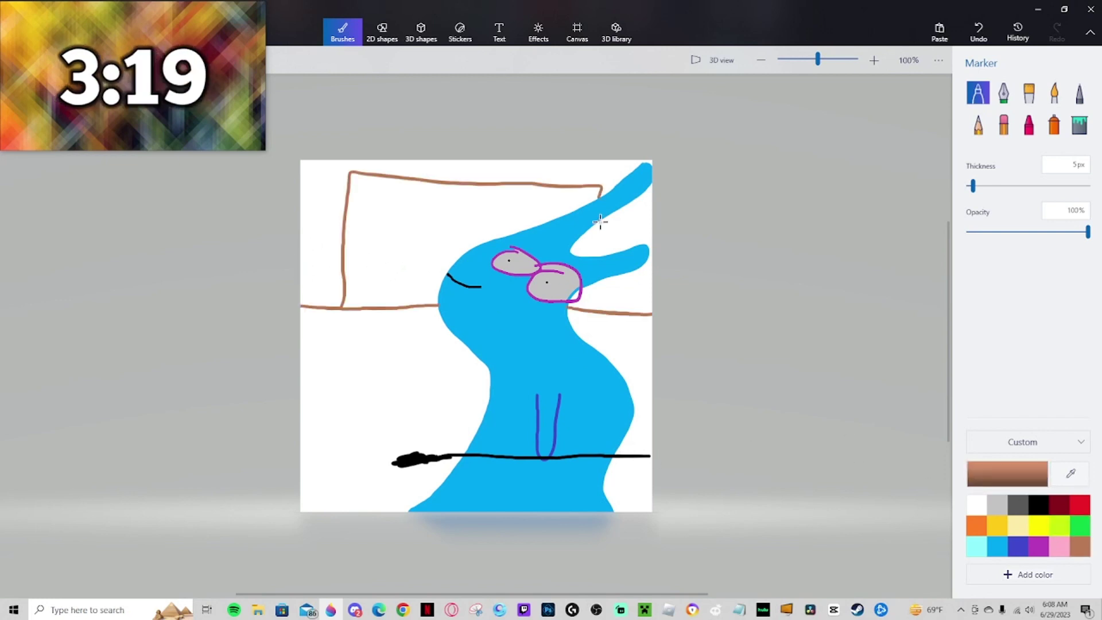
left_click_drag(601, 232, 601, 312)
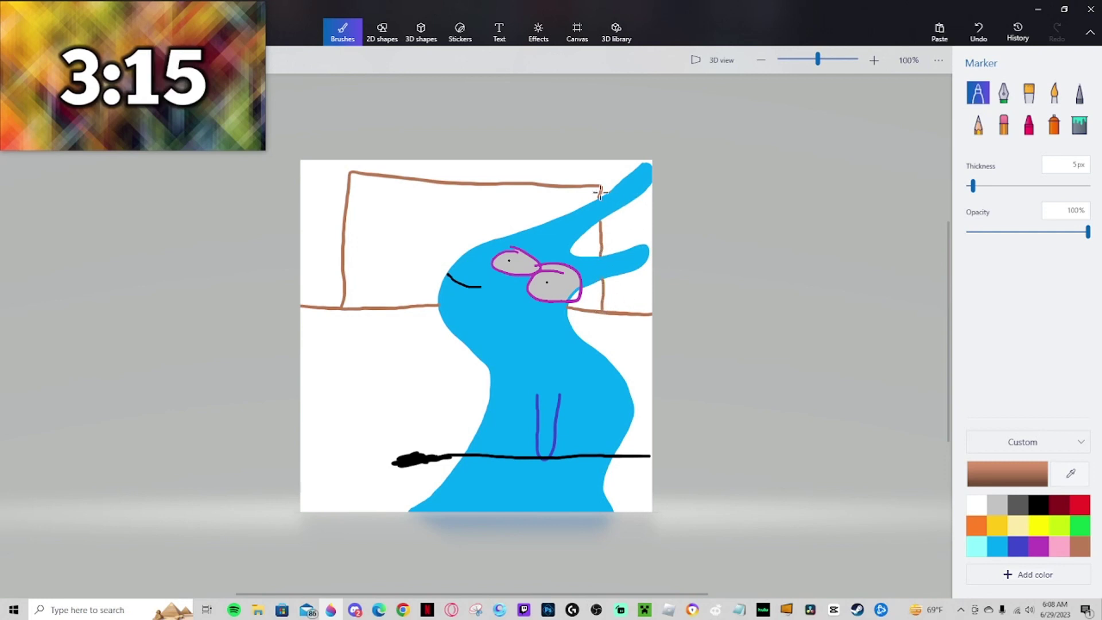
left_click(1079, 125)
left_click(401, 220)
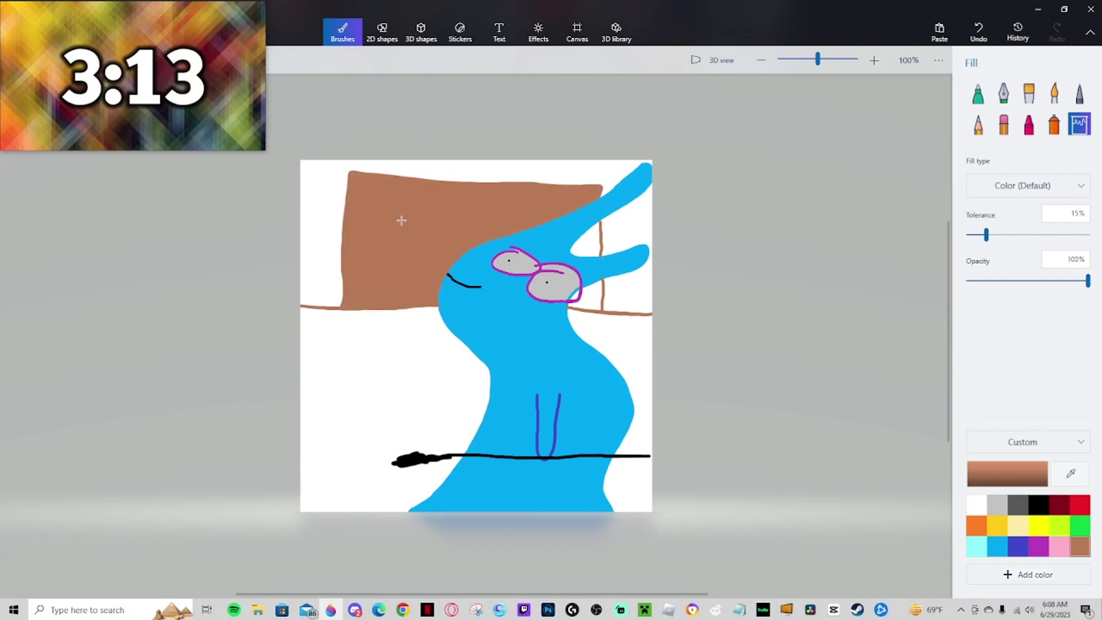
left_click(590, 245)
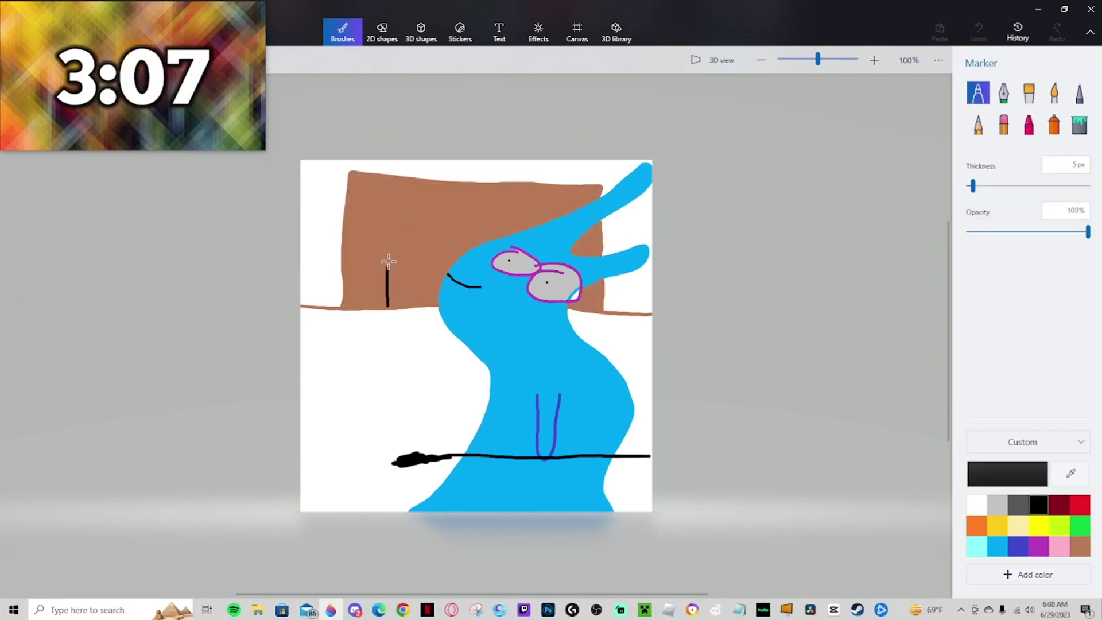
Draw a black door with a knob on the building and a purple stick figure holding a small black-handled gray blade beside it.
mouse_move(388, 262)
left_mouse_down()
mouse_move(408, 252)
mouse_move(403, 308)
left_mouse_up()
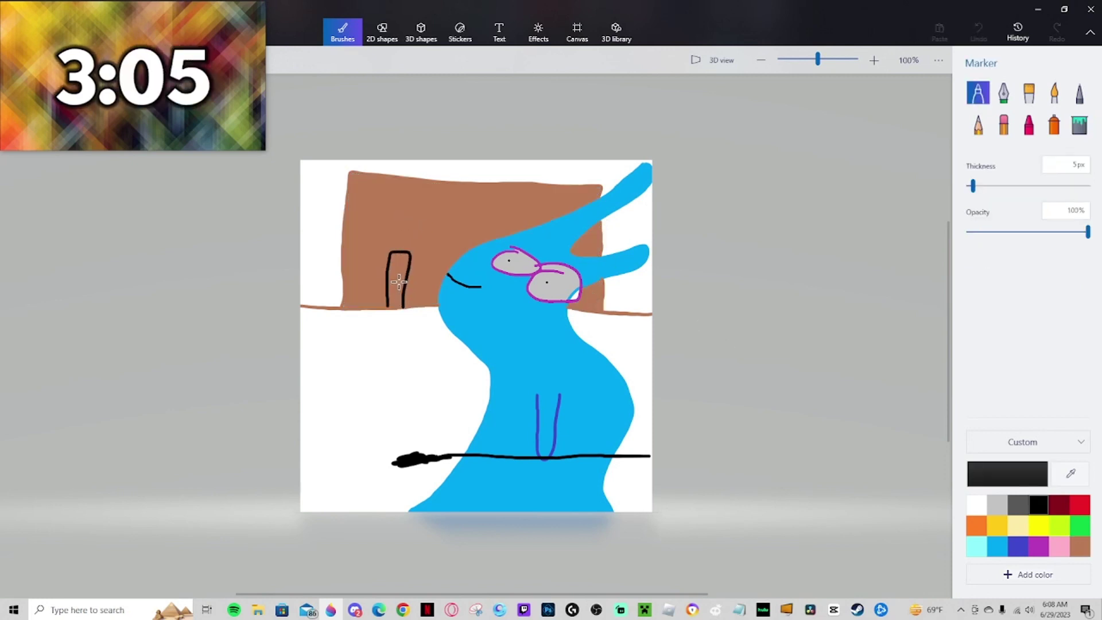
left_click(399, 281)
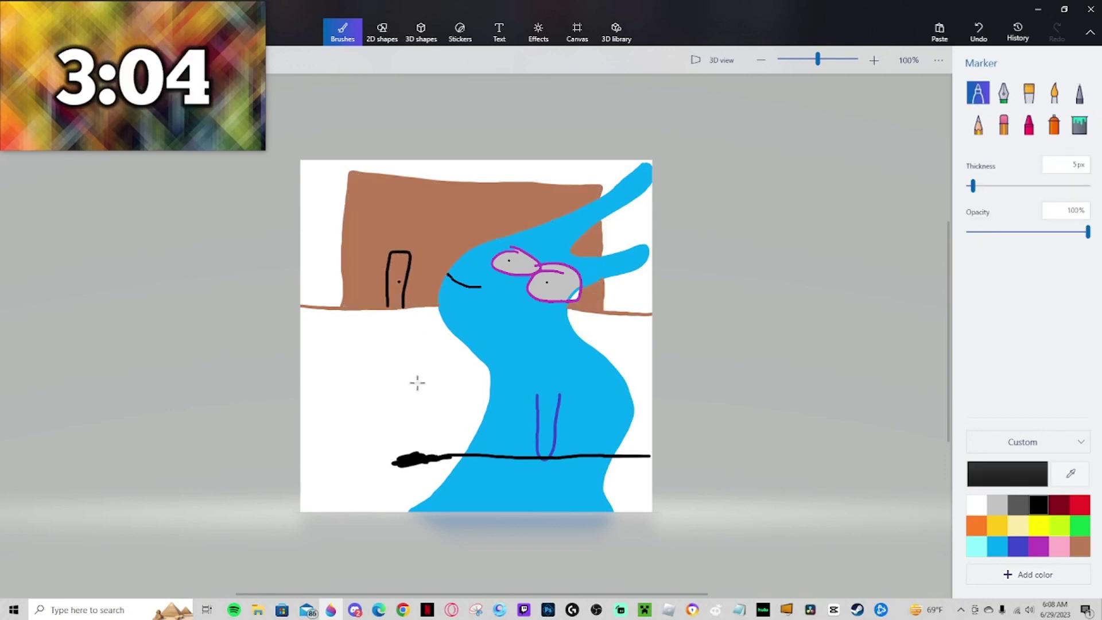
left_click(1037, 547)
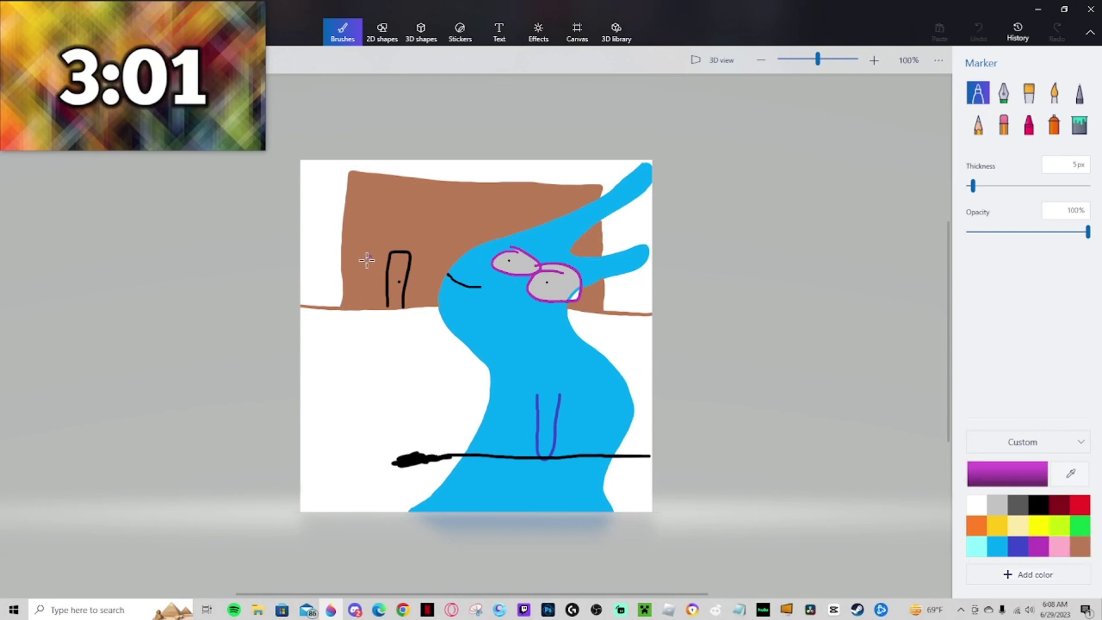
mouse_move(368, 257)
left_mouse_down()
mouse_move(362, 294)
mouse_move(358, 285)
mouse_move(374, 285)
mouse_move(357, 311)
mouse_move(364, 299)
mouse_move(387, 323)
left_mouse_up()
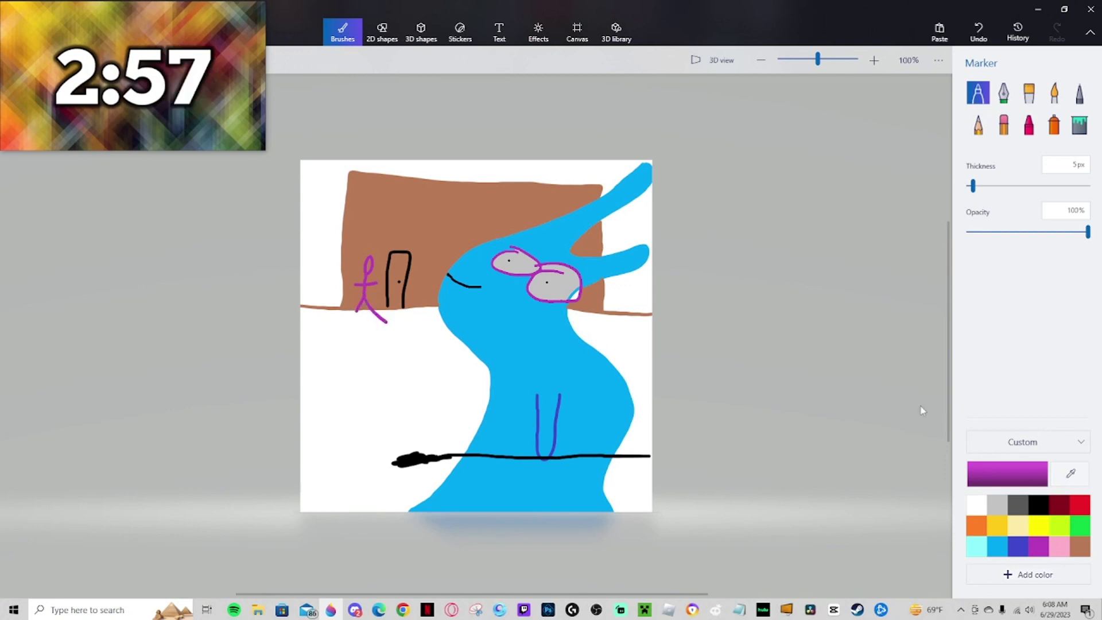
left_click(1039, 505)
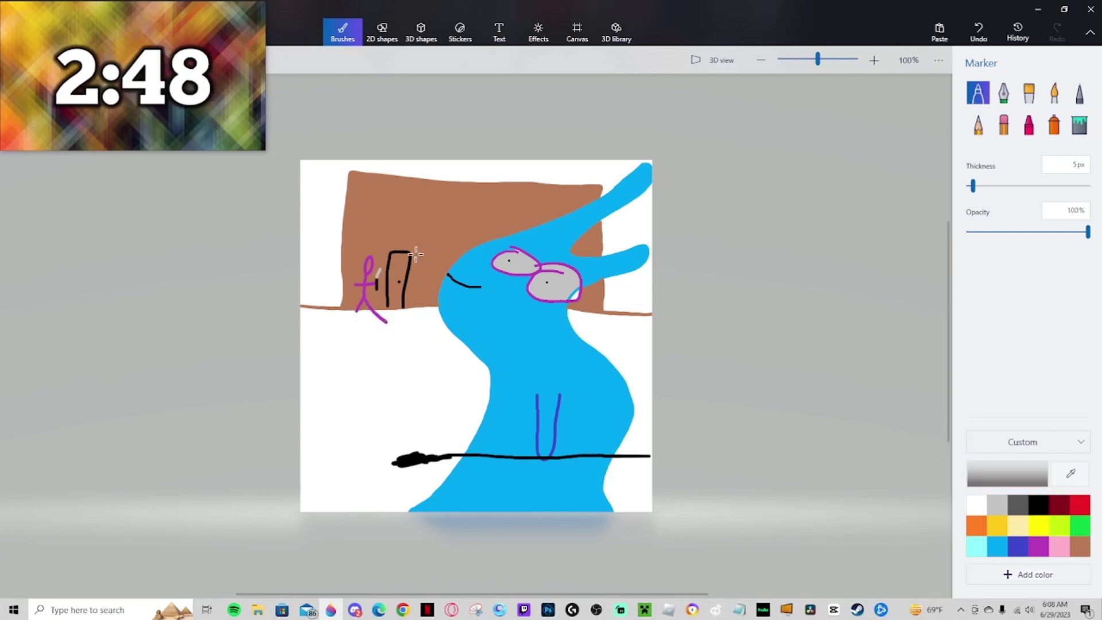
left_click(1038, 545)
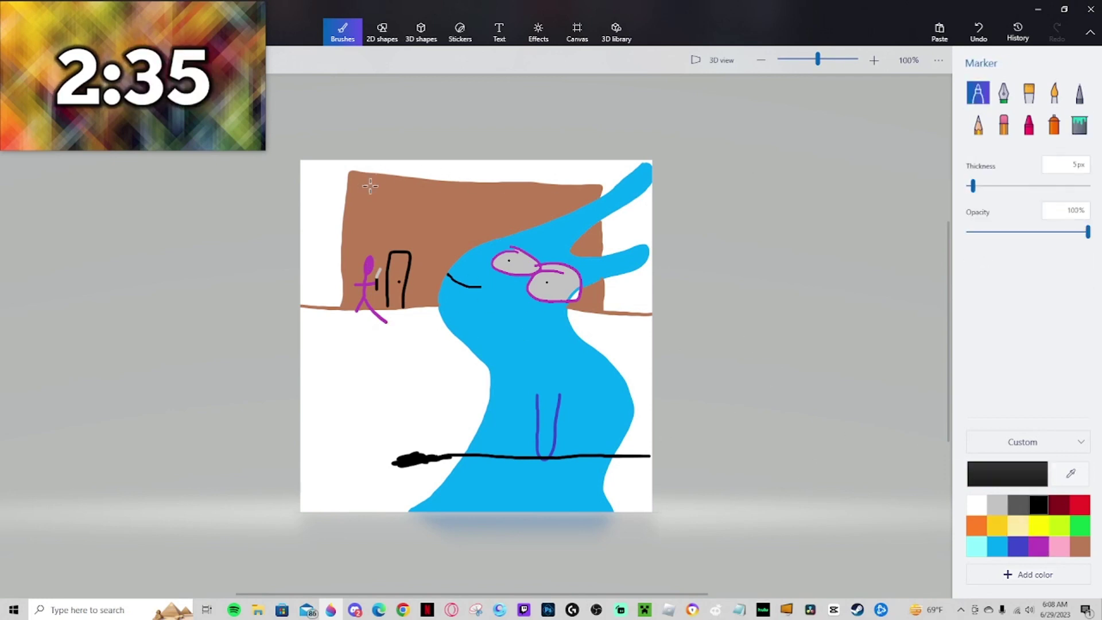
Letter "Freddy Fazbears" in black across the building and fill the sky light gray and the ground dark gray.
mouse_move(370, 184)
left_mouse_down()
mouse_move(363, 201)
mouse_move(396, 190)
mouse_move(418, 201)
left_mouse_up()
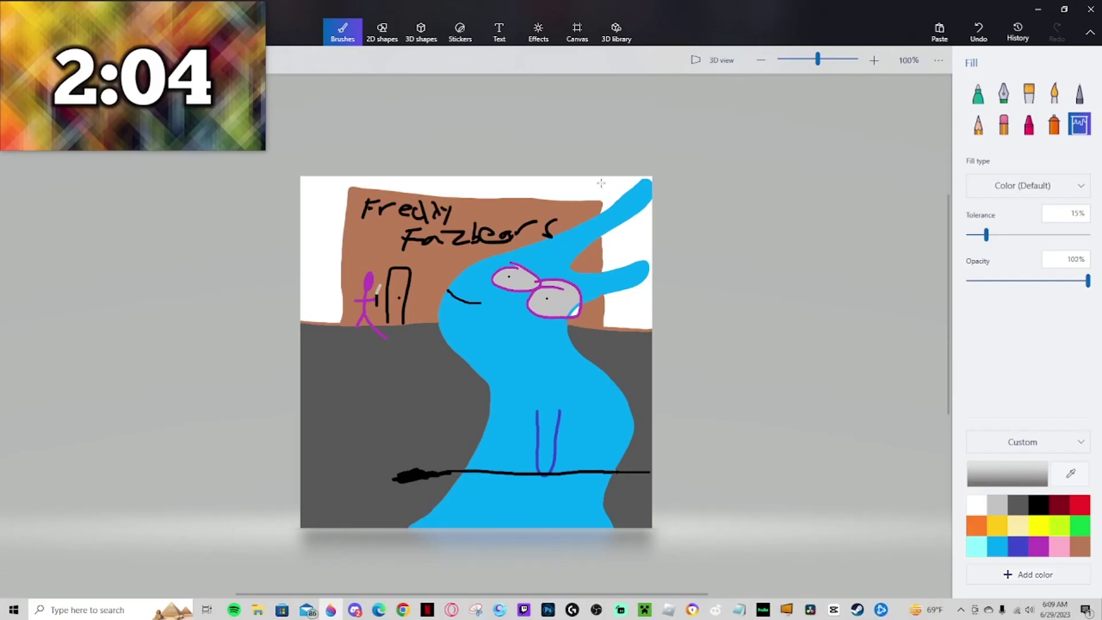
left_click(614, 192)
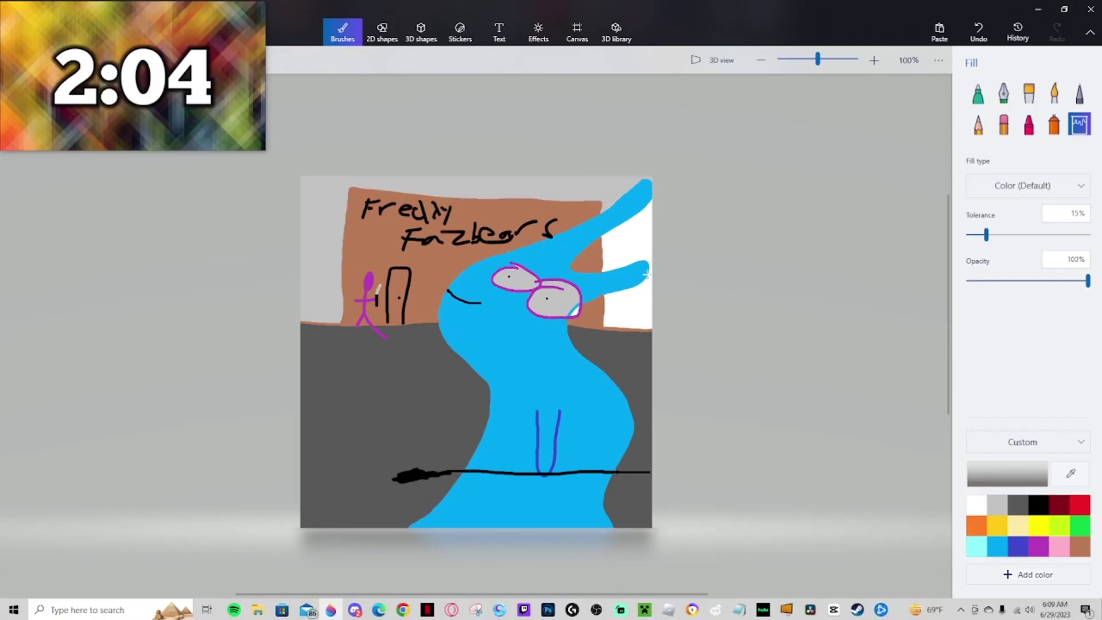
left_click(647, 309)
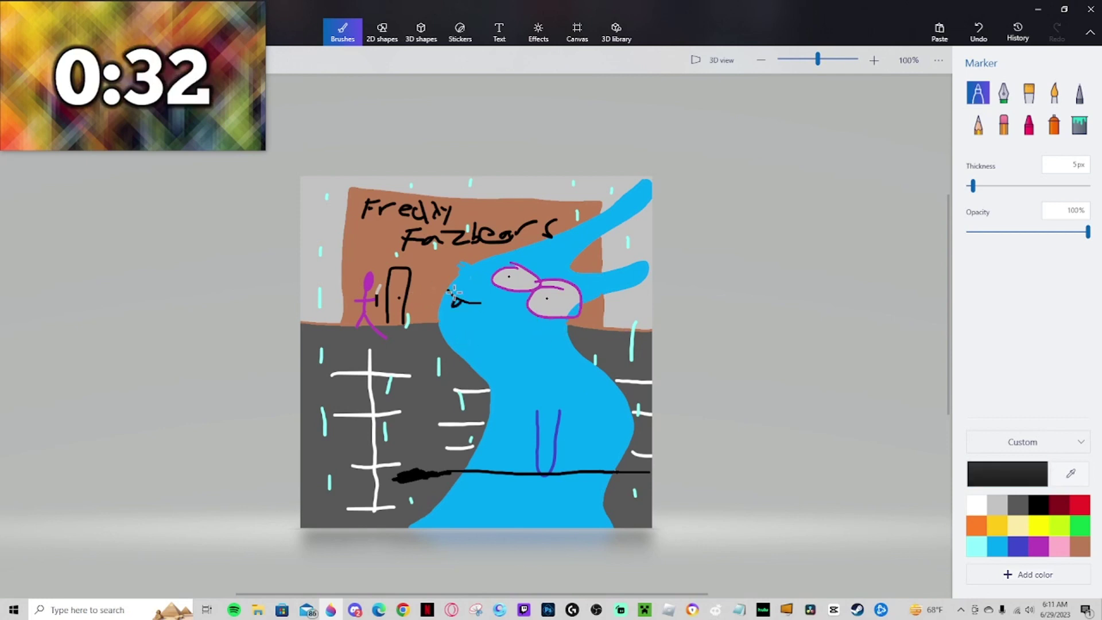
Draw a dark gray roofline with short overhangs along the building's upper edge using the Marker.
left_click(1020, 507)
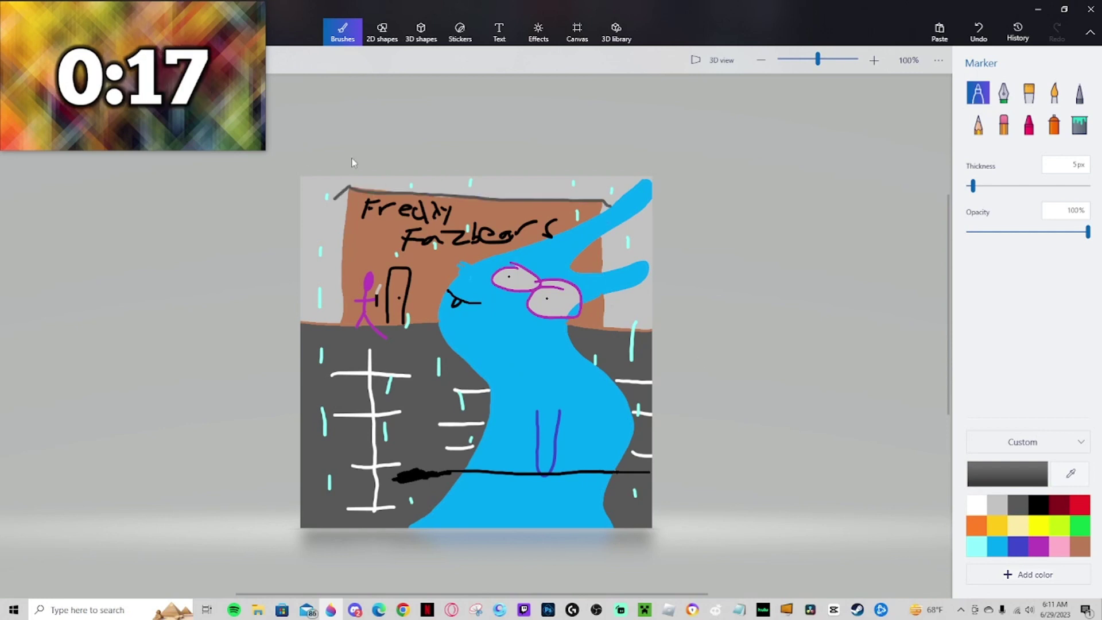
mouse_move(98, 130)
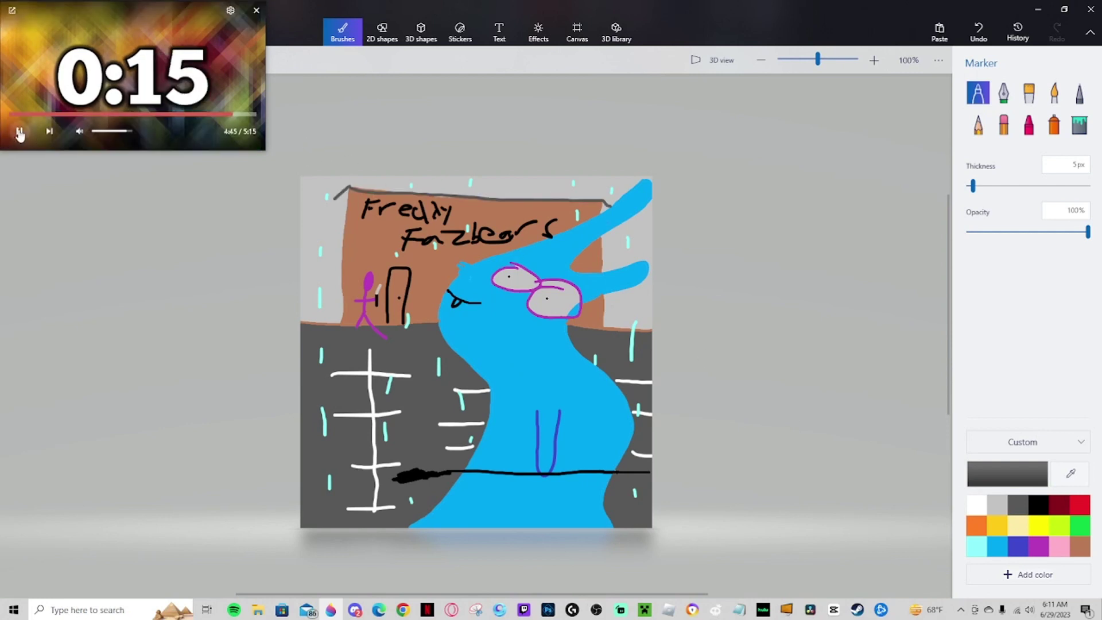
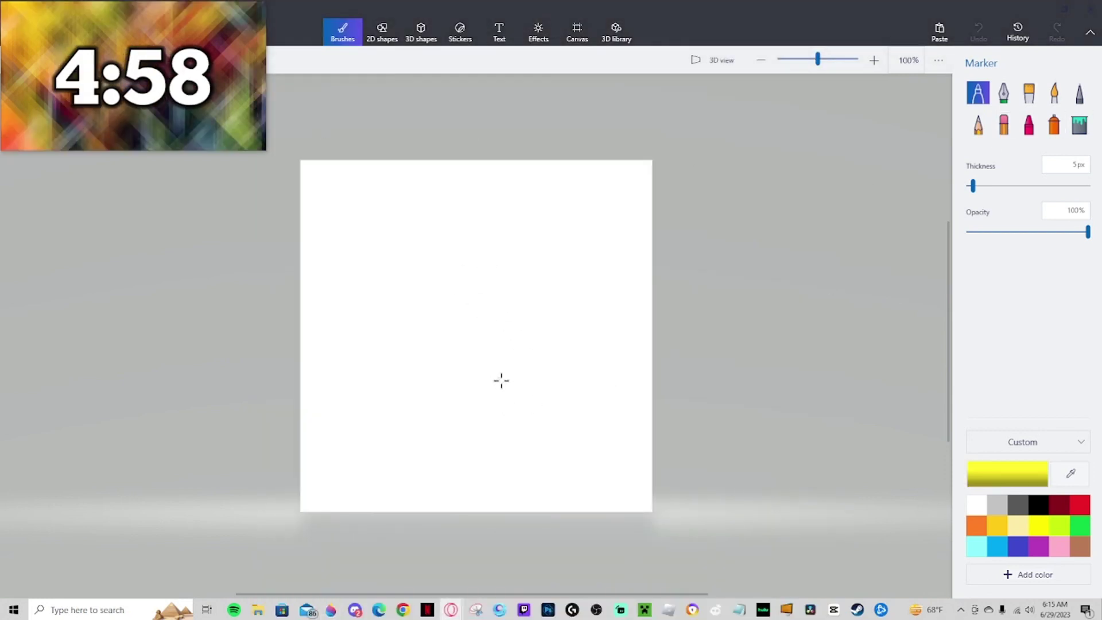
On the blank canvas, draw a yellow oval head with one upright and one sideways ear, and fill all three yellow.
mouse_move(483, 235)
left_mouse_down()
mouse_move(452, 307)
mouse_move(506, 265)
mouse_move(486, 240)
left_mouse_up()
left_click(1079, 124)
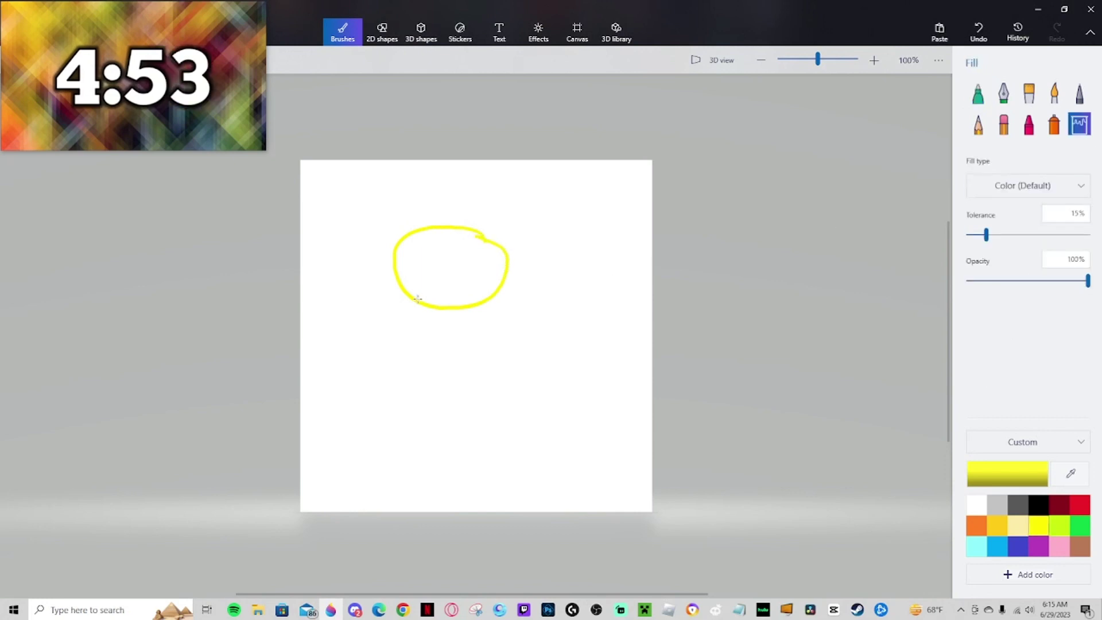
left_click(455, 250)
left_click(978, 93)
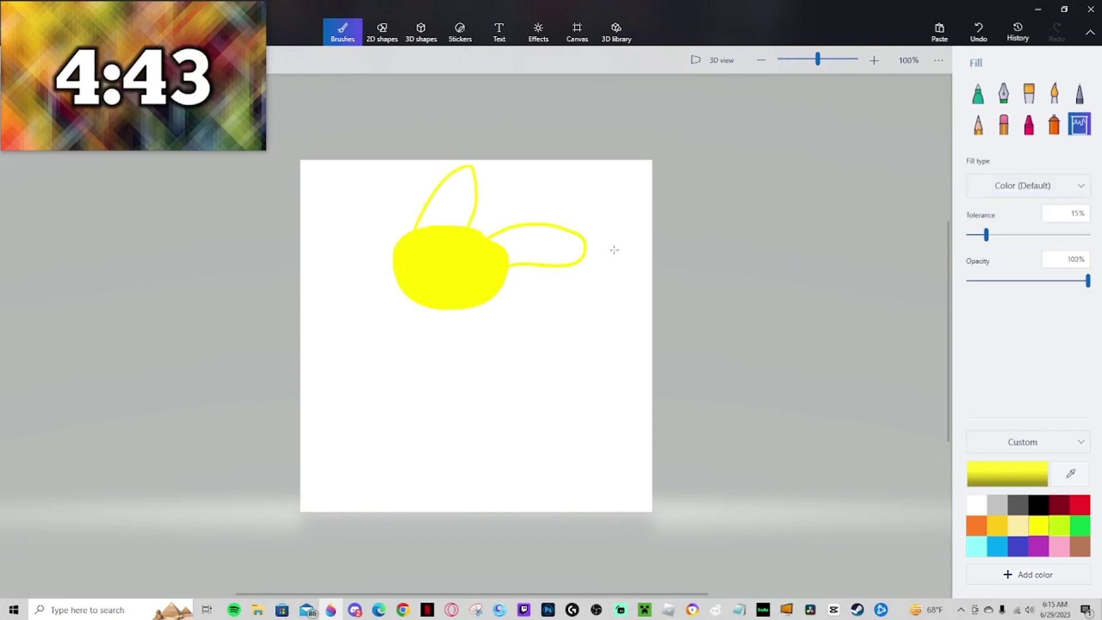
left_click(511, 249)
left_click(467, 190)
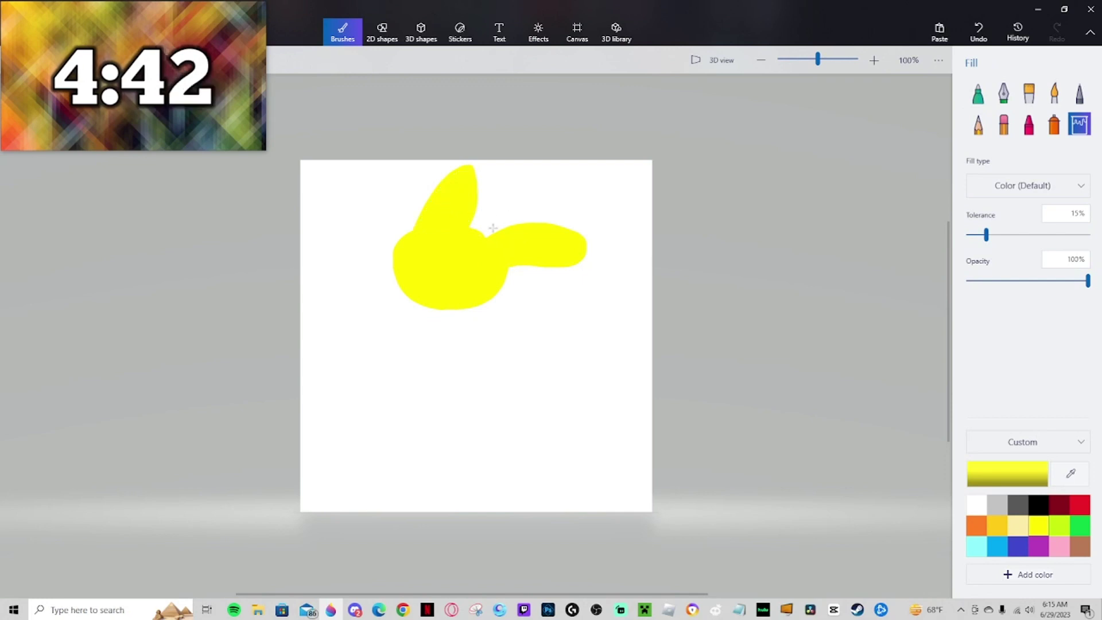
Add a small hooked black mark near the tip of each yellow ear with the Marker.
left_click(978, 93)
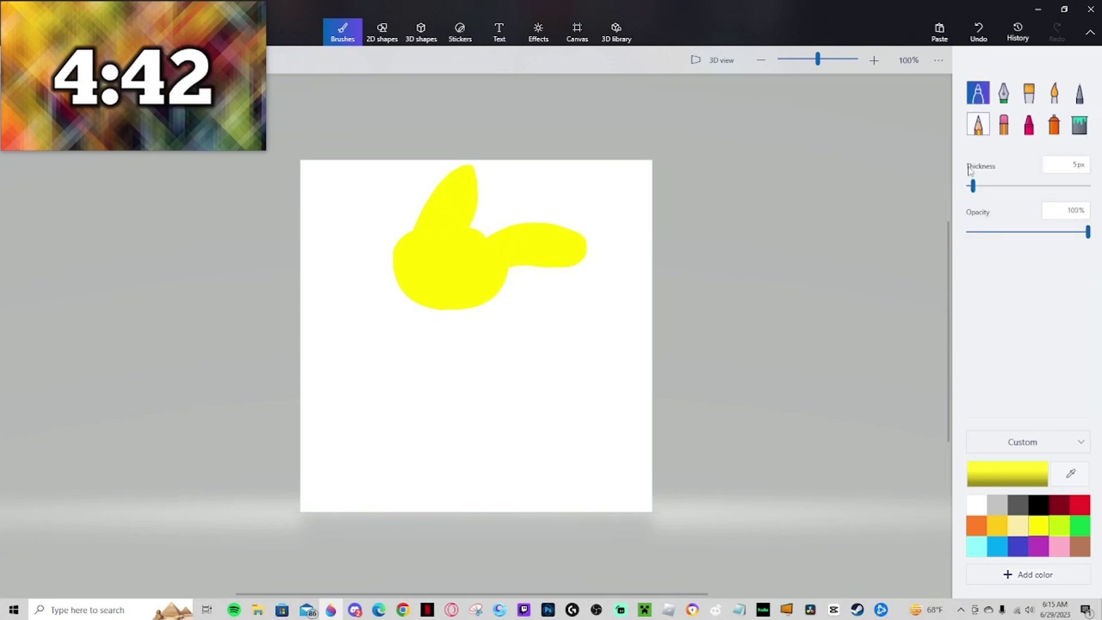
left_click(1036, 503)
left_click_drag(453, 188, 461, 191)
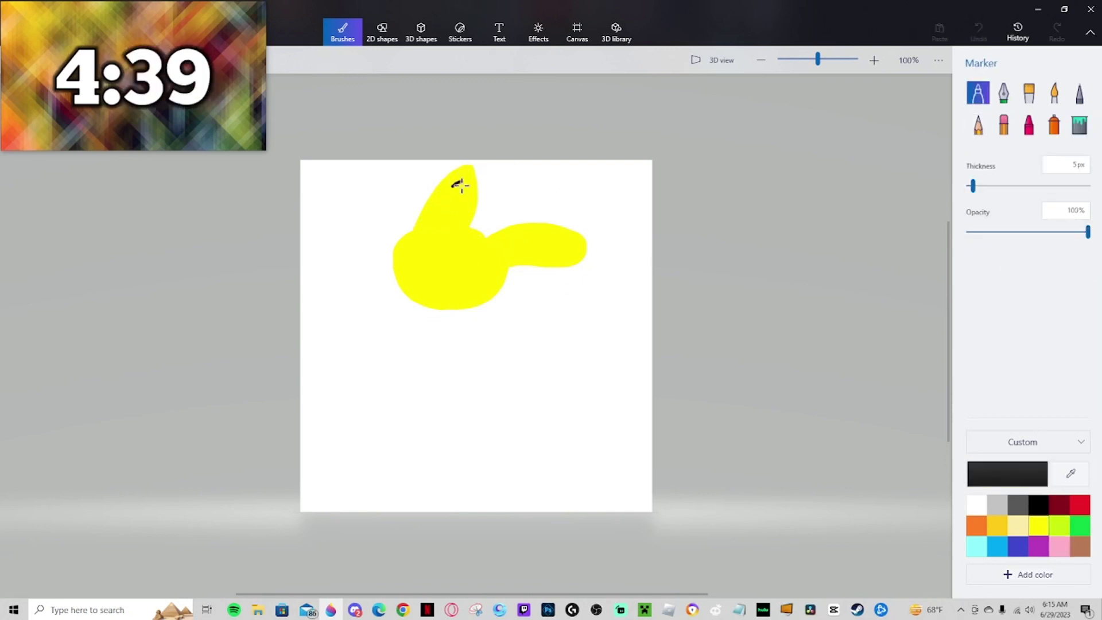
left_click_drag(565, 245, 557, 253)
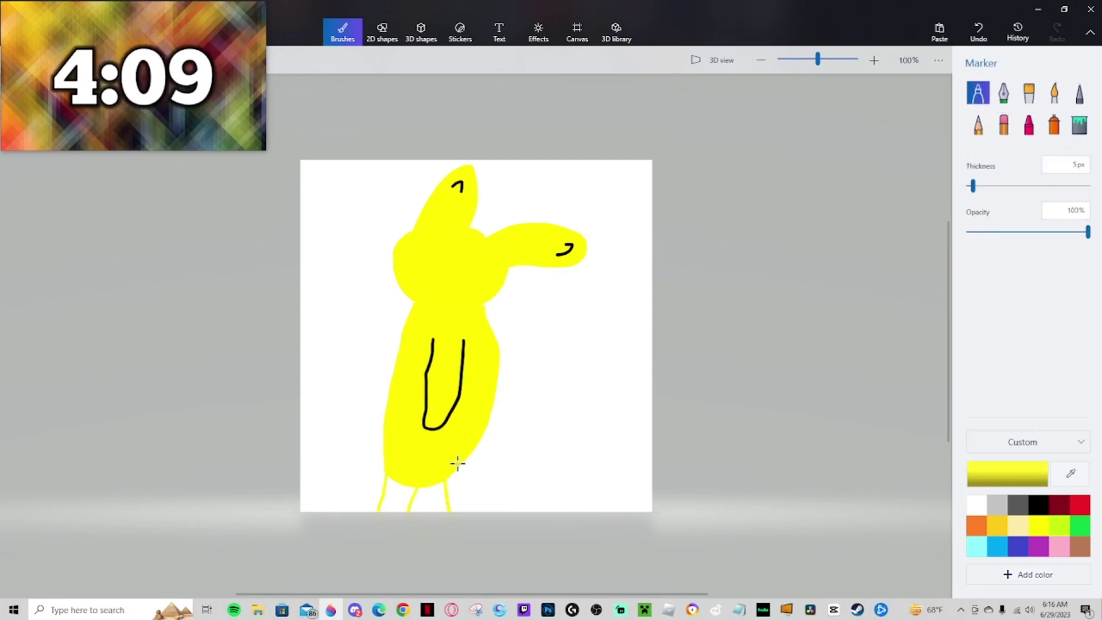
Complete the yellow character's second leg and add a large bushy tail reaching the canvas edge, filled yellow.
left_click_drag(455, 462, 471, 510)
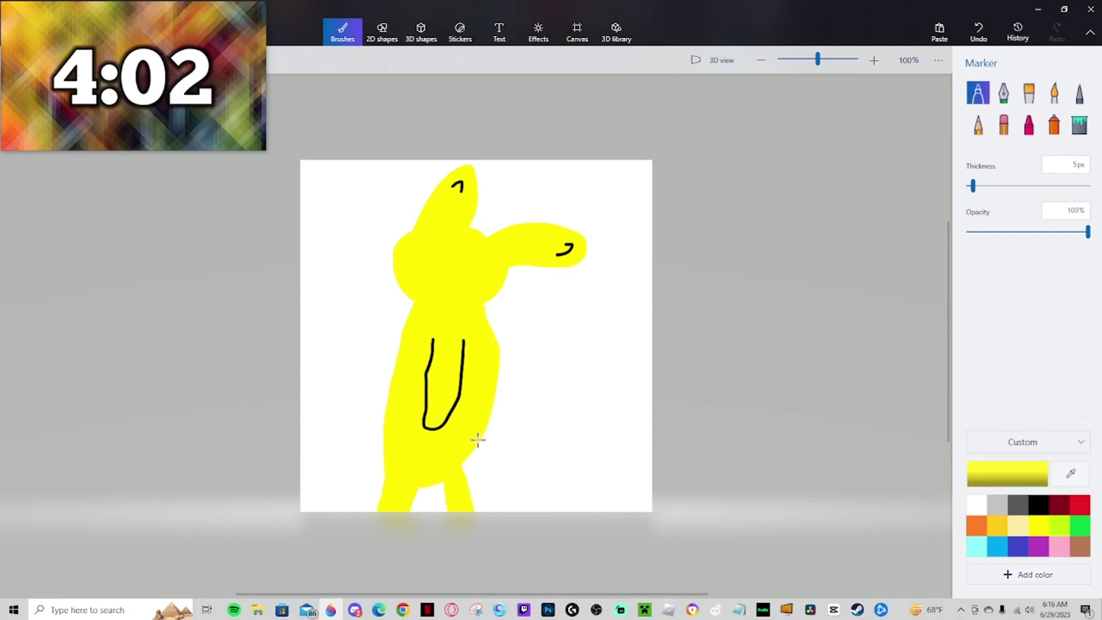
mouse_move(478, 440)
left_mouse_down()
mouse_move(548, 379)
mouse_move(588, 316)
mouse_move(625, 298)
mouse_move(653, 353)
mouse_move(605, 542)
mouse_move(543, 514)
mouse_move(473, 454)
left_mouse_up()
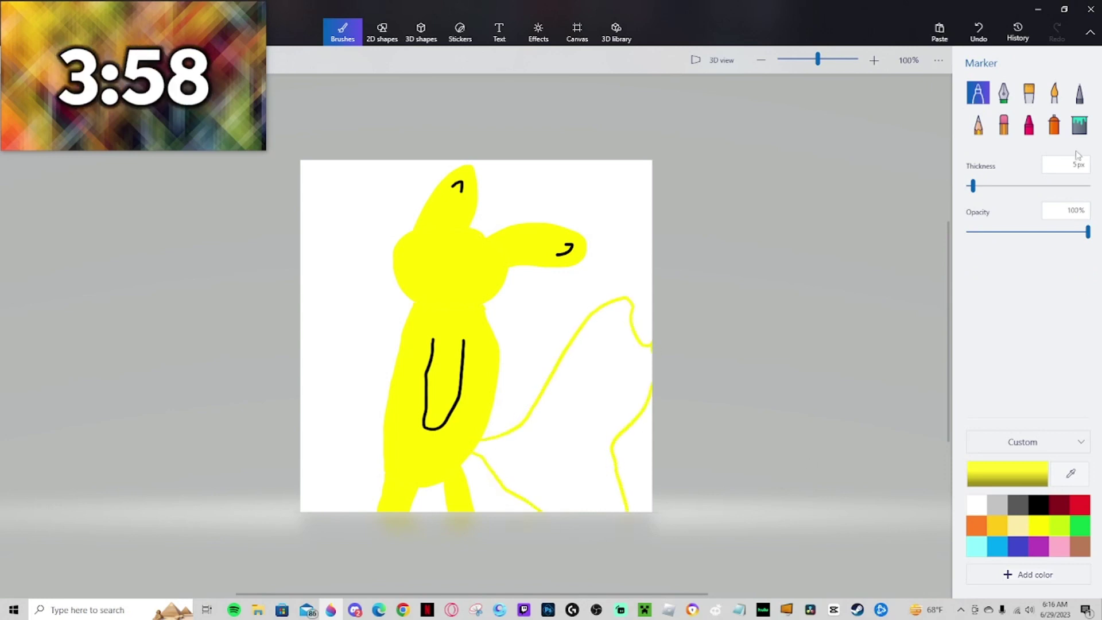
left_click(1079, 125)
left_click(567, 410)
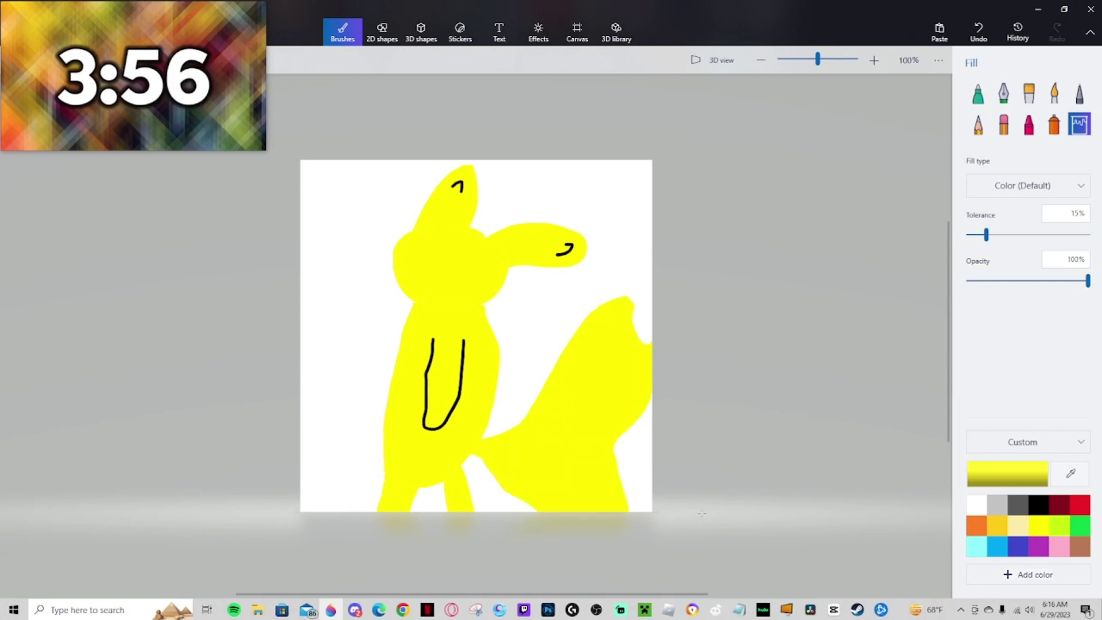
Draw two narrow black eyes with pupils, a small curved nose and a slanted open mouth on the yellow face.
scroll(684, 427, "up", 1)
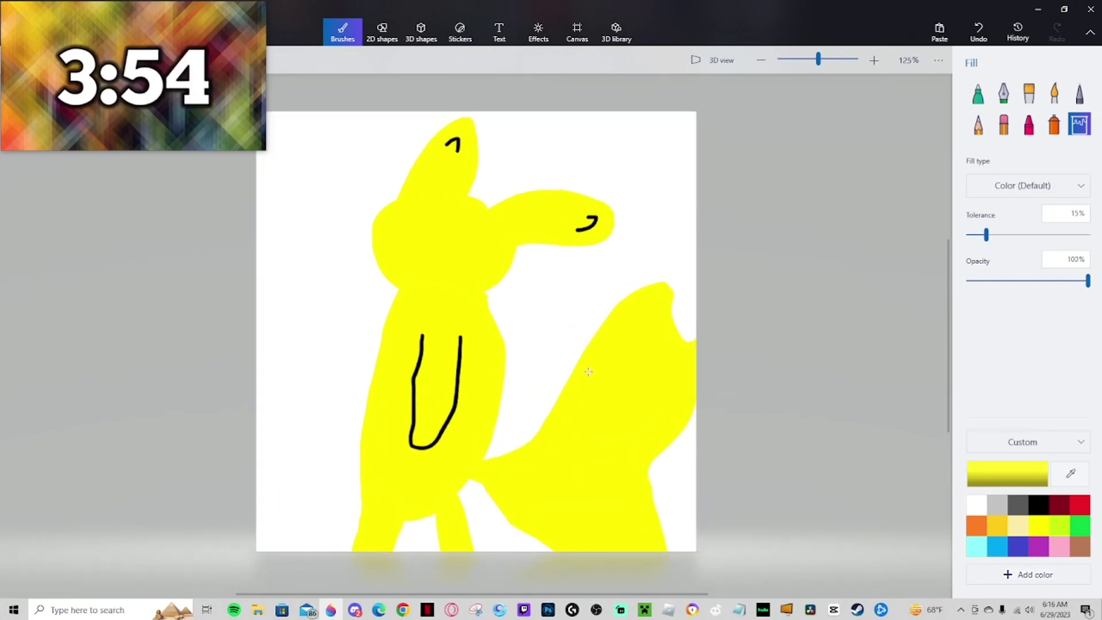
scroll(850, 307, "down", 3)
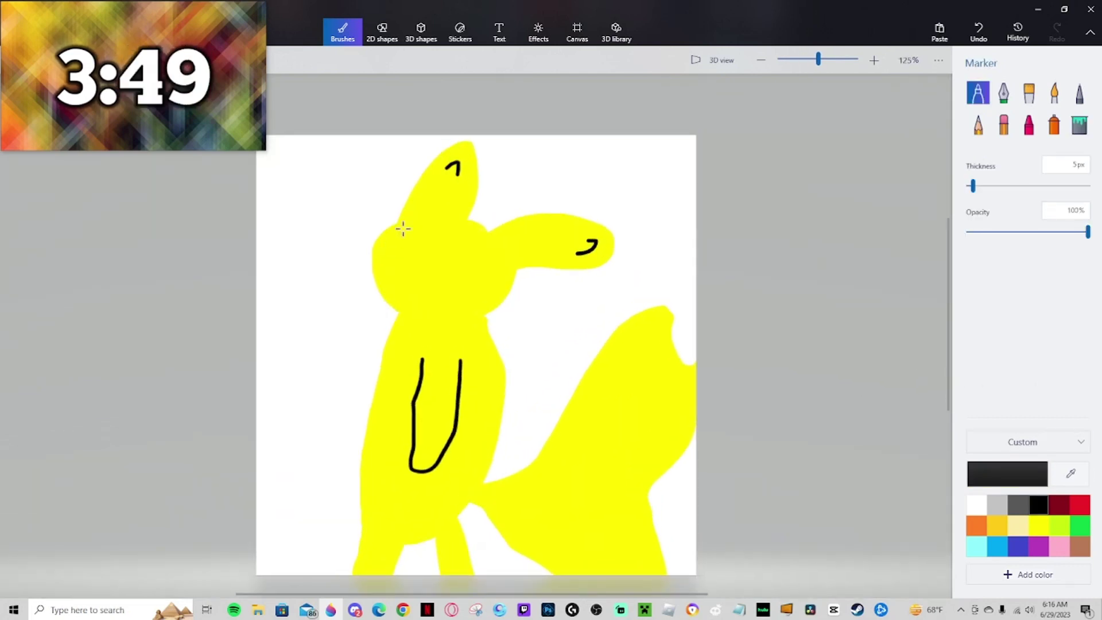
left_click_drag(434, 240, 425, 239)
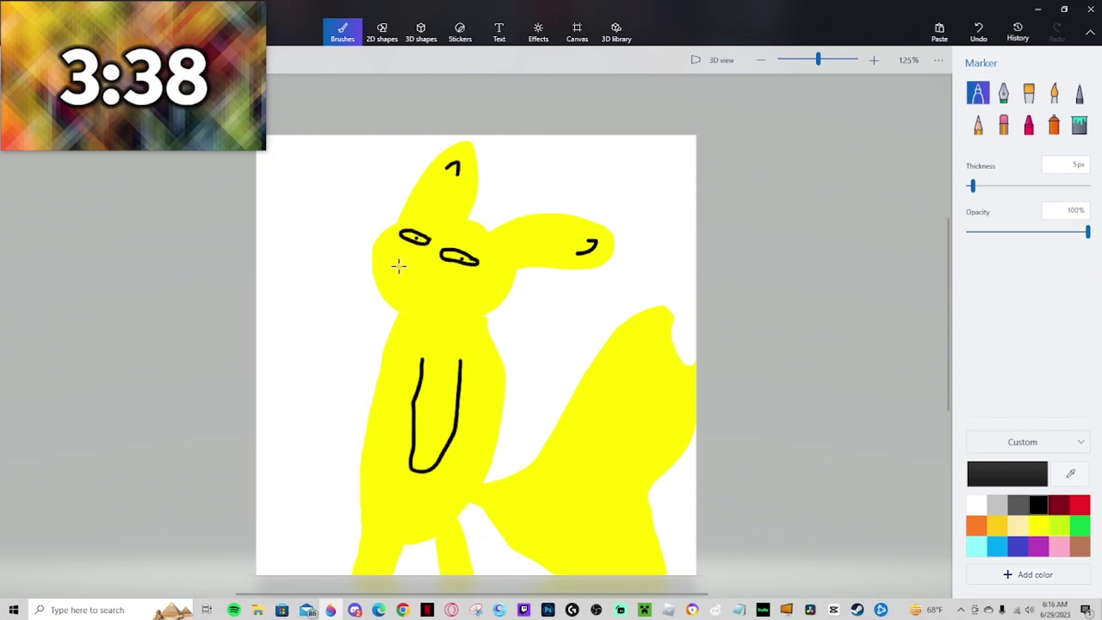
mouse_move(375, 261)
left_mouse_down()
mouse_move(435, 296)
mouse_move(386, 281)
mouse_move(373, 260)
mouse_move(414, 259)
mouse_move(405, 251)
left_mouse_up()
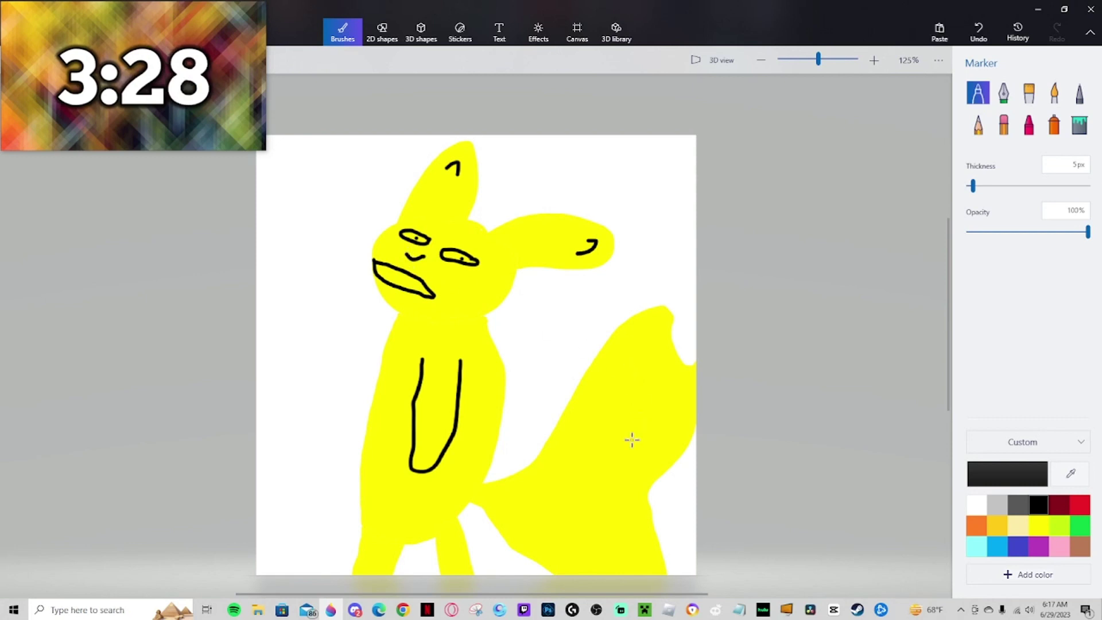
Fill the yellow character's slanted mouth black.
scroll(631, 440, "down", 5)
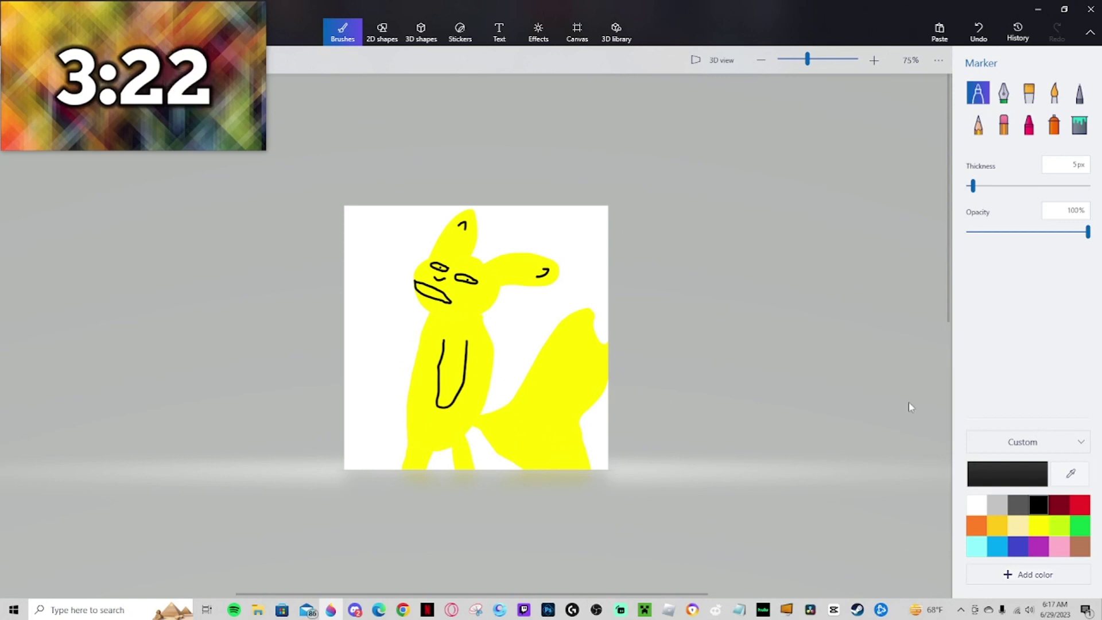
scroll(477, 274, "up", 2)
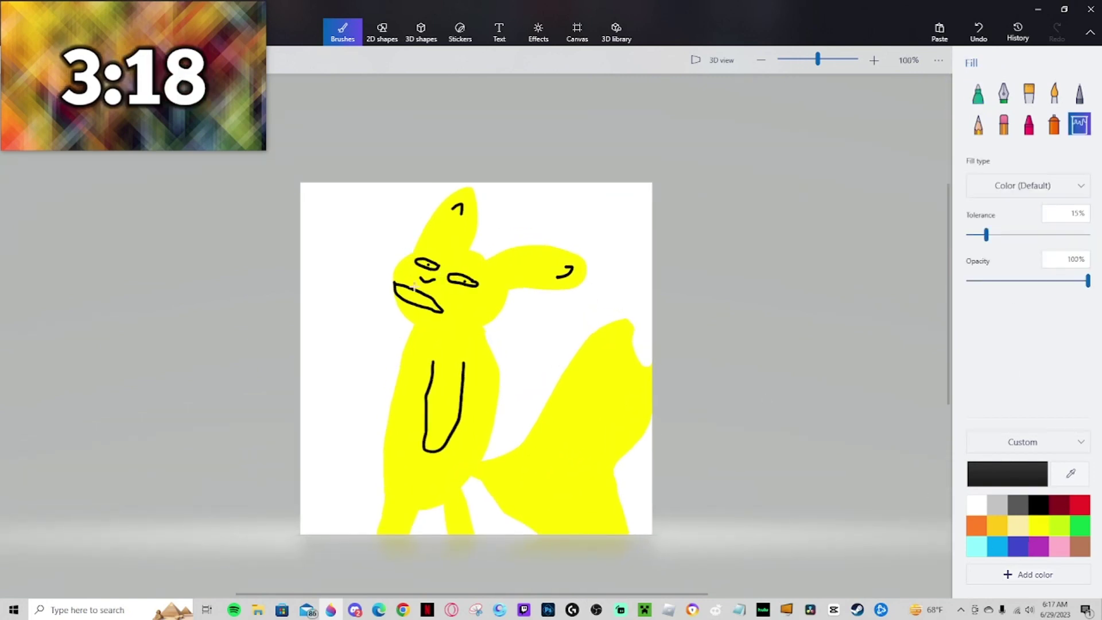
left_click(414, 296)
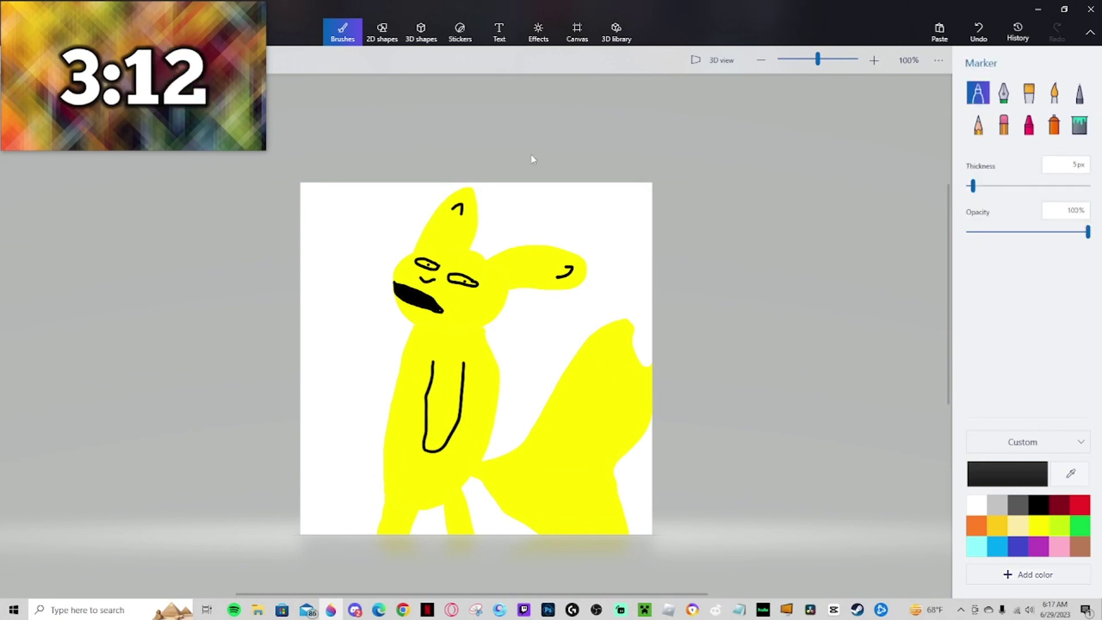
Draw black stripe lines across the yellow character's ears and fill the outlined band below its neck black.
left_click_drag(497, 256, 519, 290)
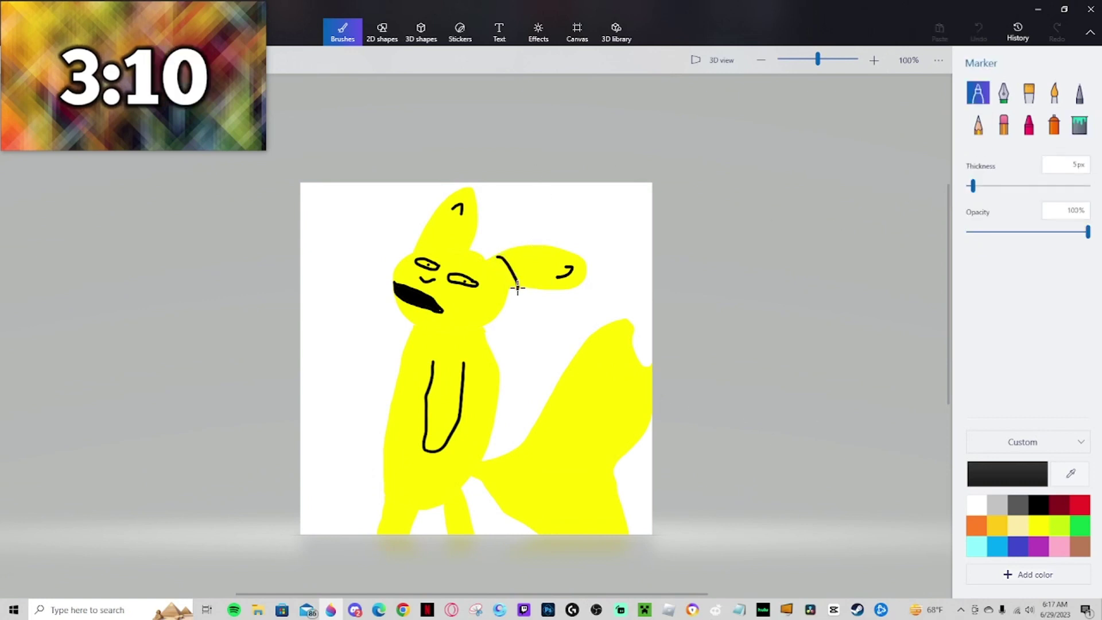
left_click_drag(520, 245, 549, 292)
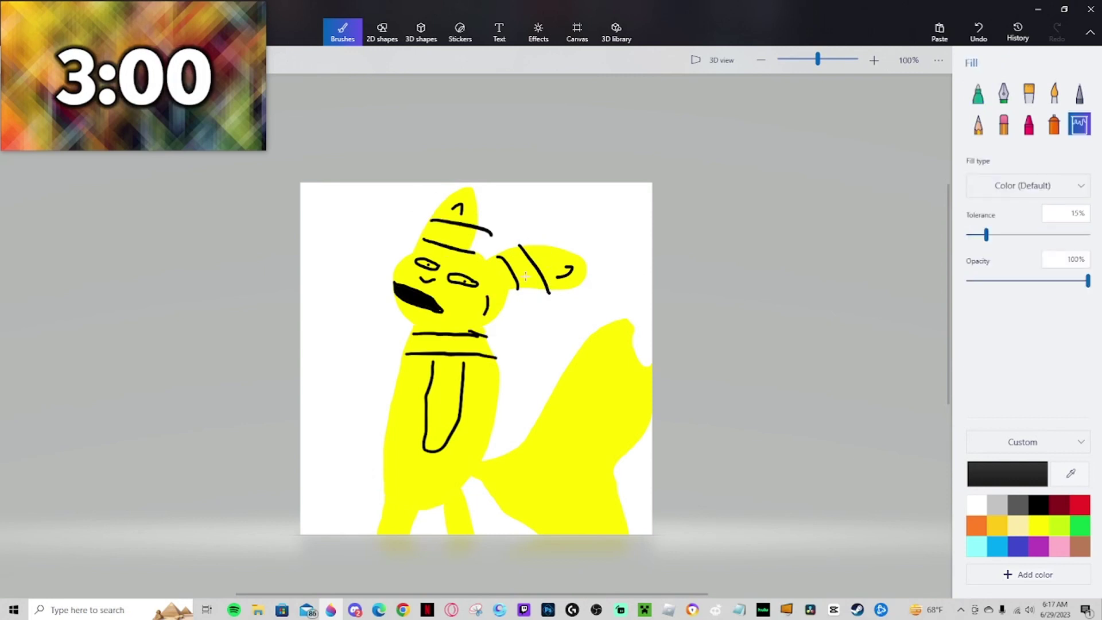
left_click(978, 92)
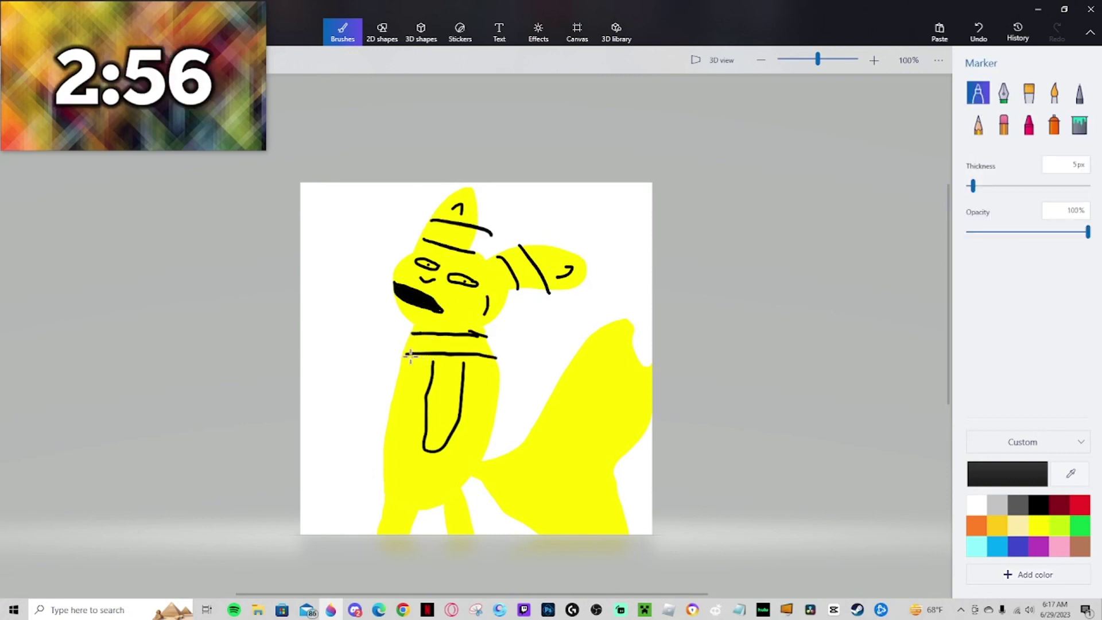
left_click_drag(411, 355, 415, 354)
left_click(1080, 124)
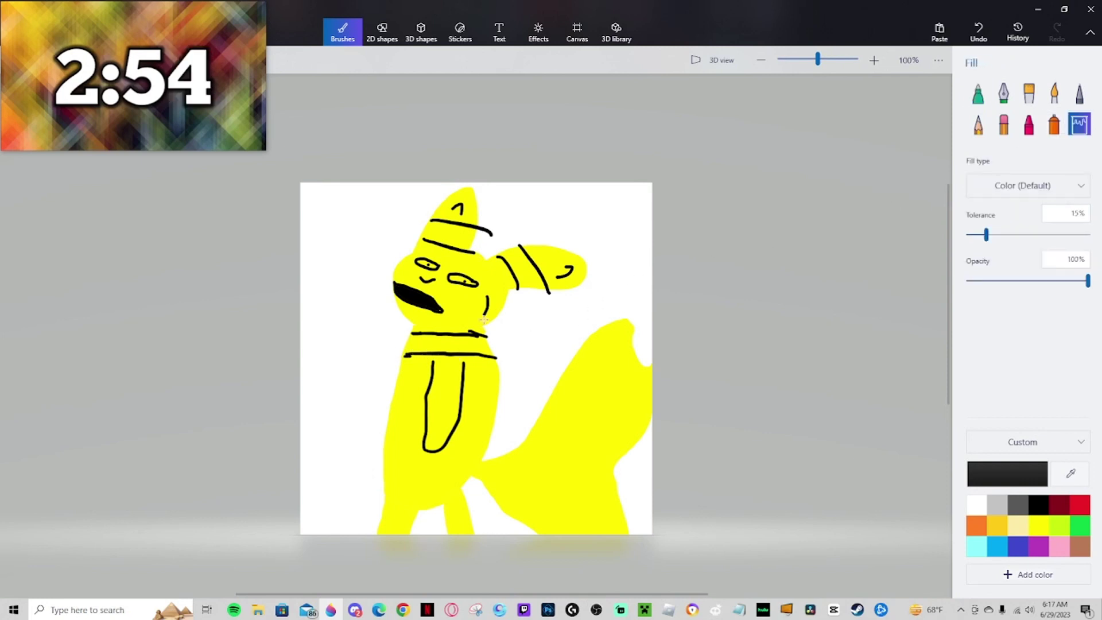
left_click(427, 339)
Draw two parallel black Marker lines across the middle of the yellow body, passing behind the arm, to outline another stripe.
scroll(597, 299, "down", 3)
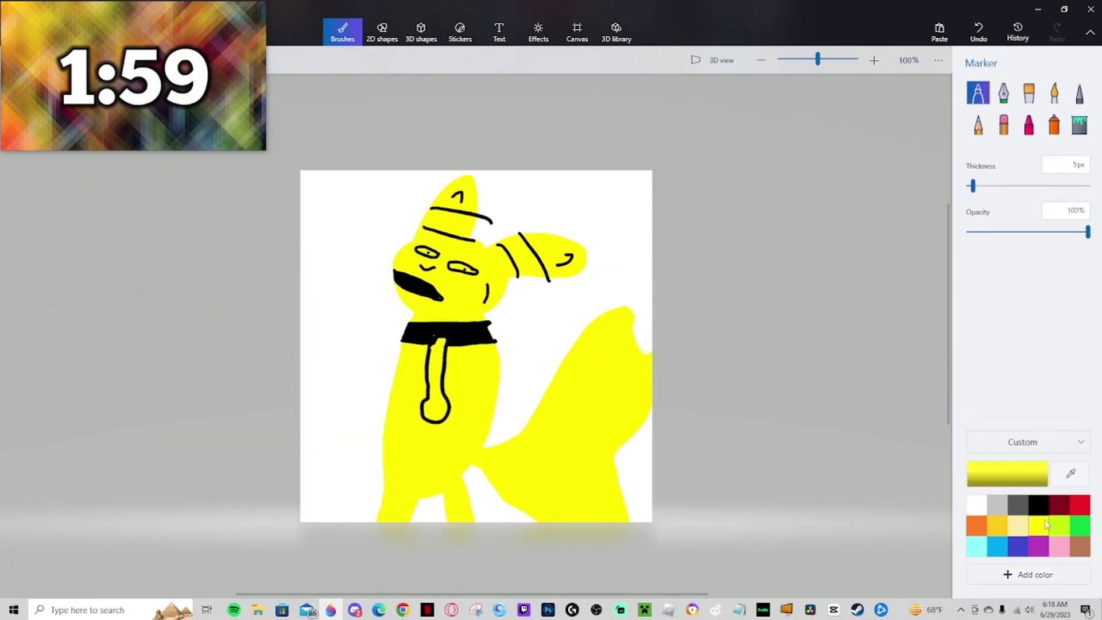
left_click(1040, 508)
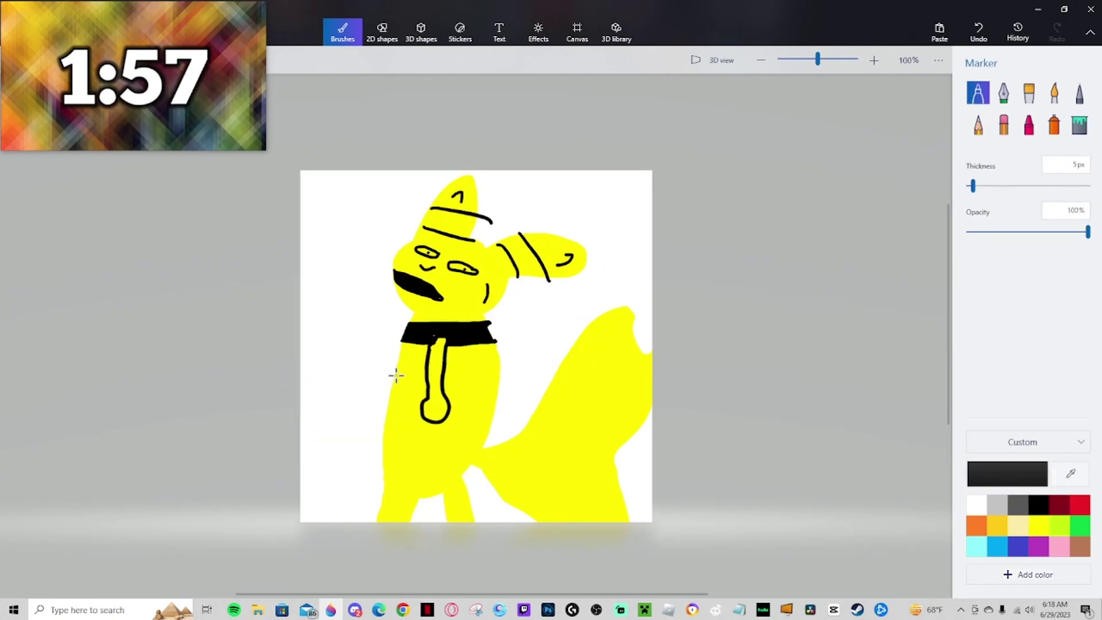
left_click_drag(395, 373, 503, 378)
left_click_drag(391, 395, 454, 395)
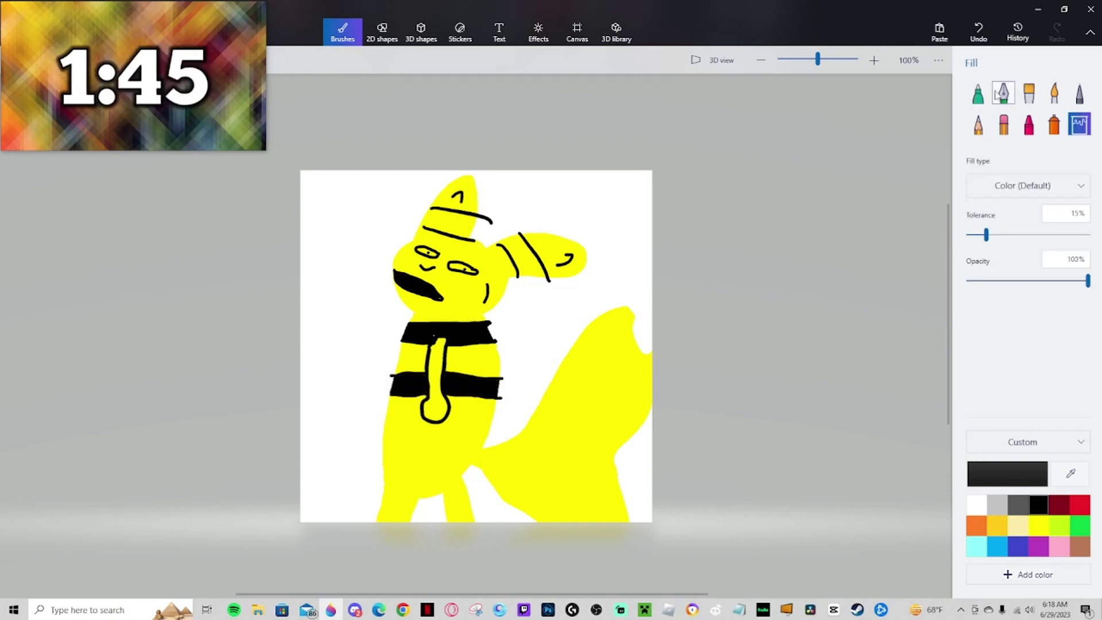
Add two more black stripes across the yellow character's lower body, just above its legs, with the Marker.
left_click(978, 93)
scroll(609, 264, "down", 2)
scroll(608, 264, "up", 2)
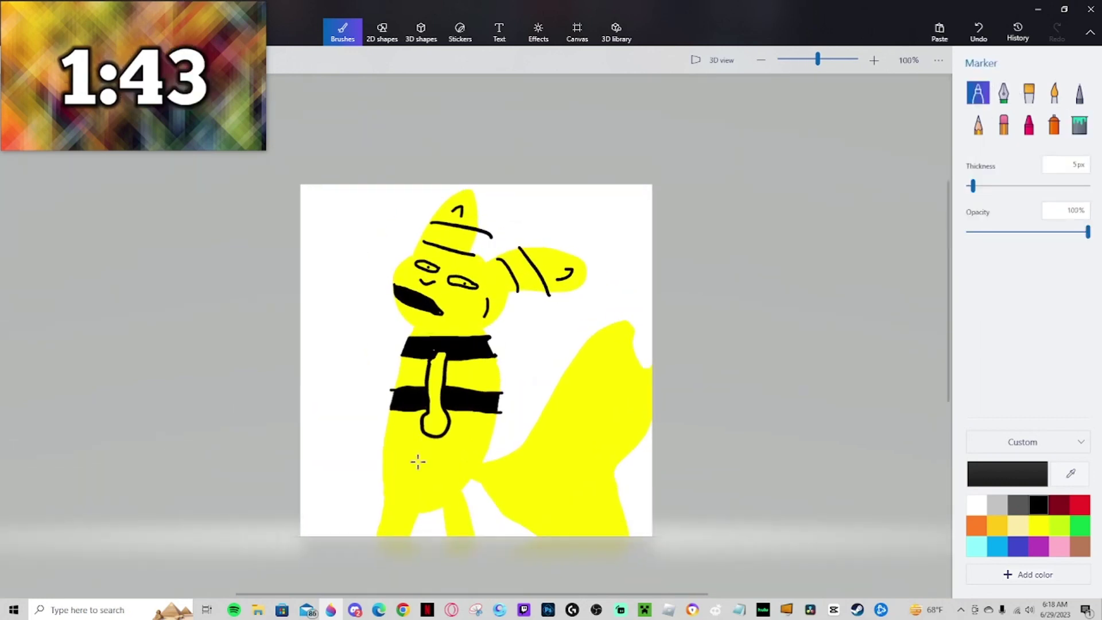
scroll(418, 461, "up", 3)
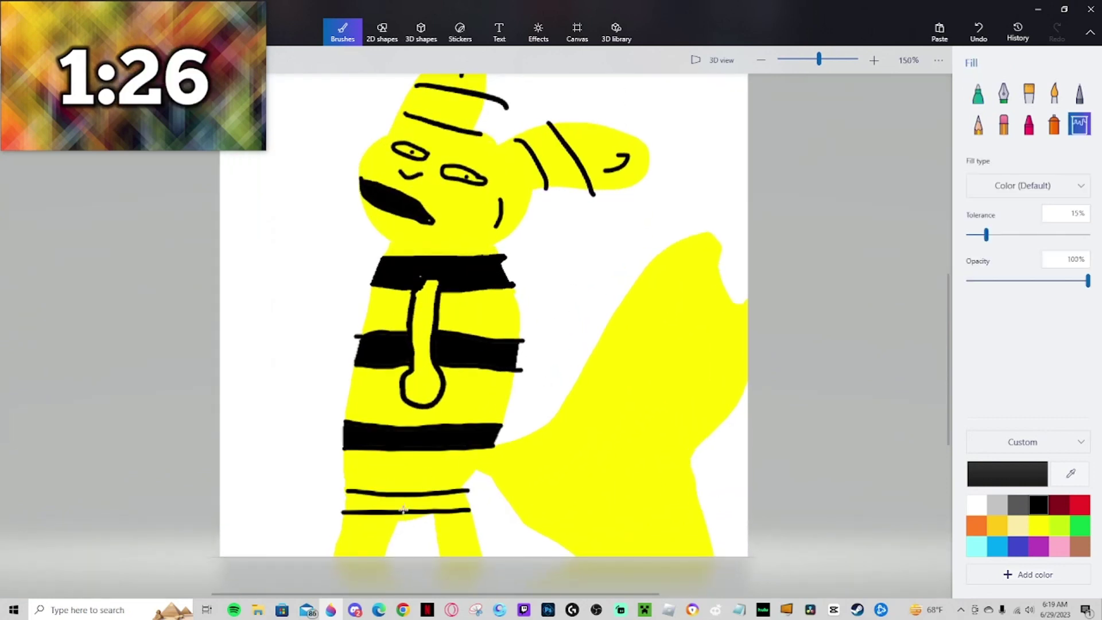
Try filling around the bushy tail with black, and switch the fill color back to yellow.
left_click(605, 412)
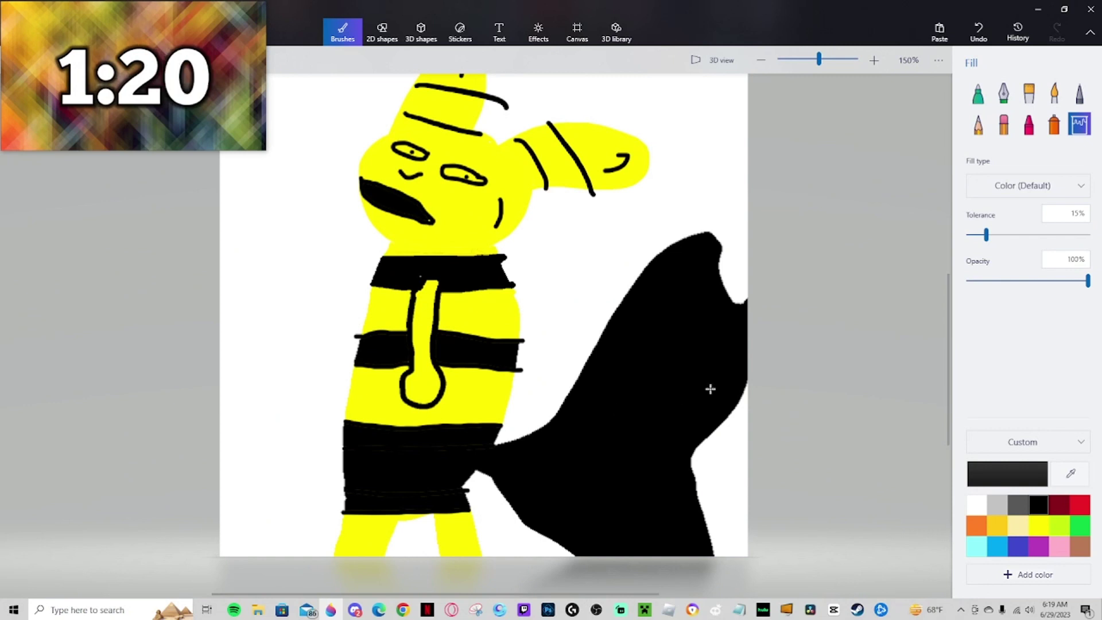
left_click(1039, 526)
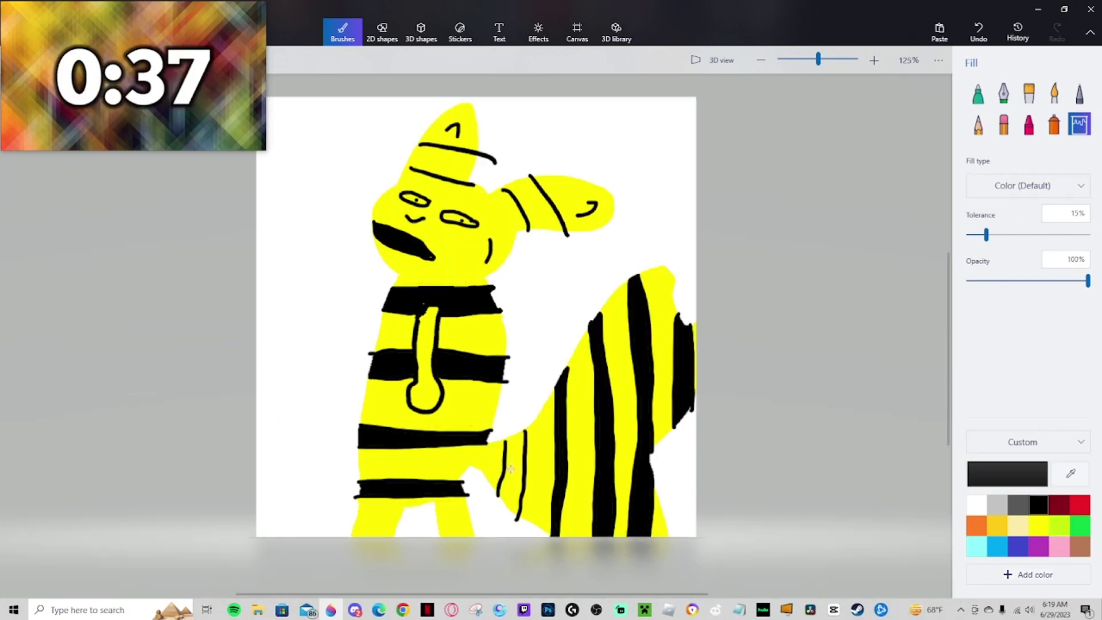
Fill the outlined stripe at the tail's base black and the white background around the character golden yellow.
left_click(515, 470)
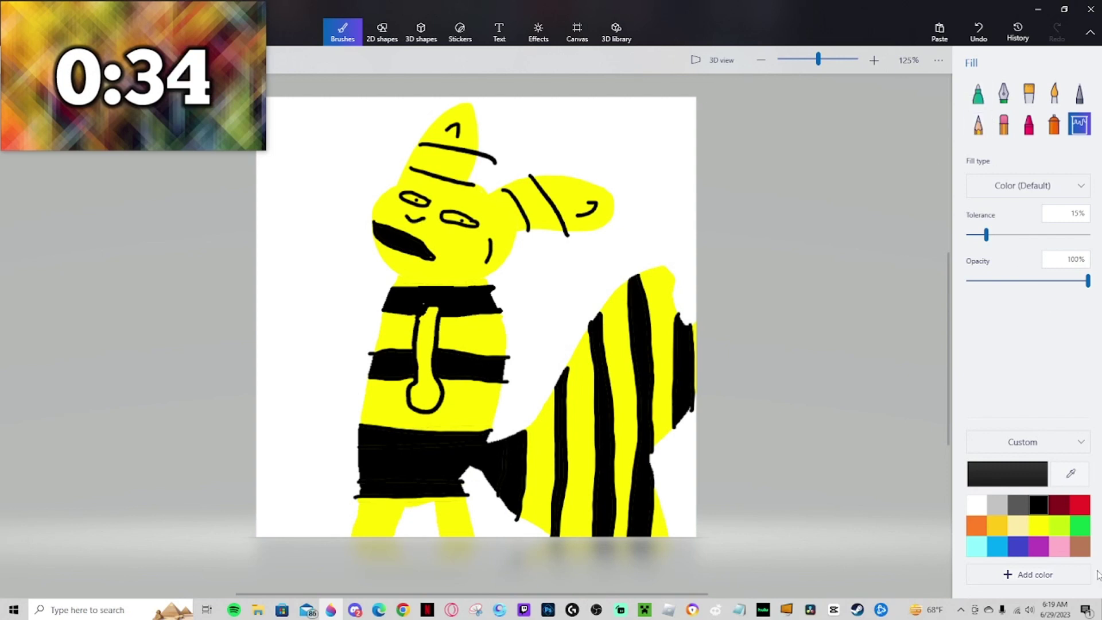
left_click(997, 526)
left_click(652, 179)
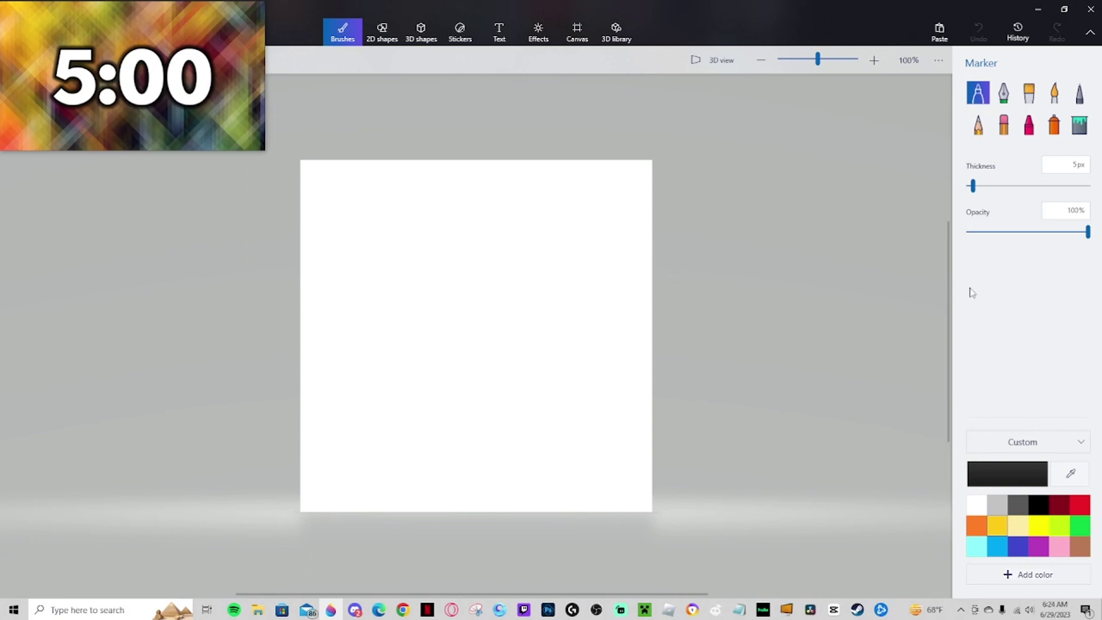
Start the five-minute countdown and draw a tall, narrow dark gray oval in the middle of the blank canvas.
mouse_move(165, 80)
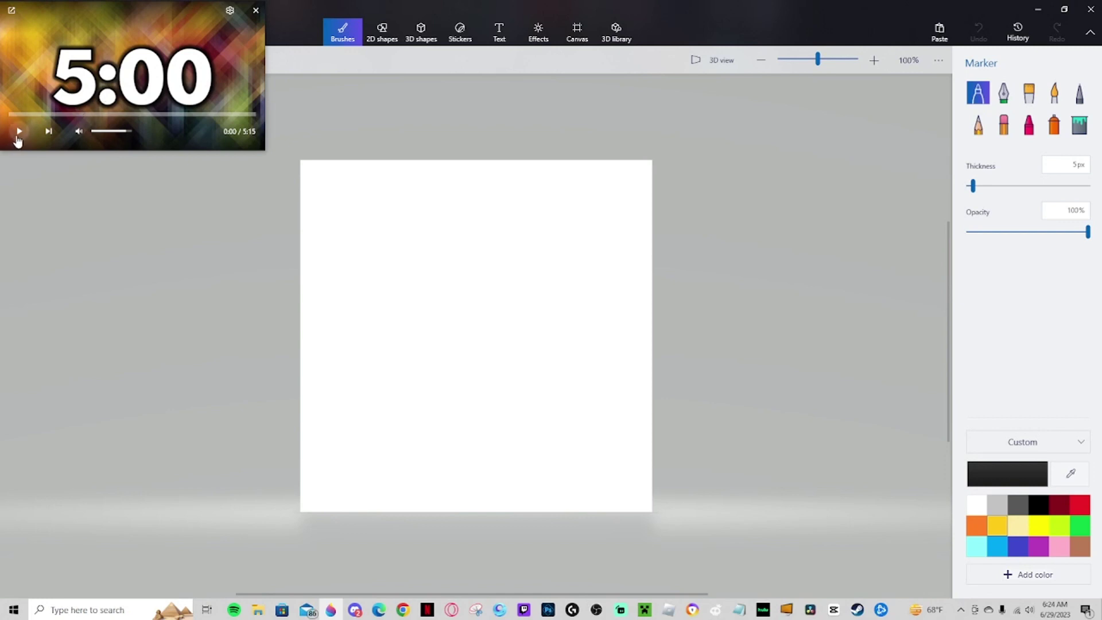
left_click(20, 134)
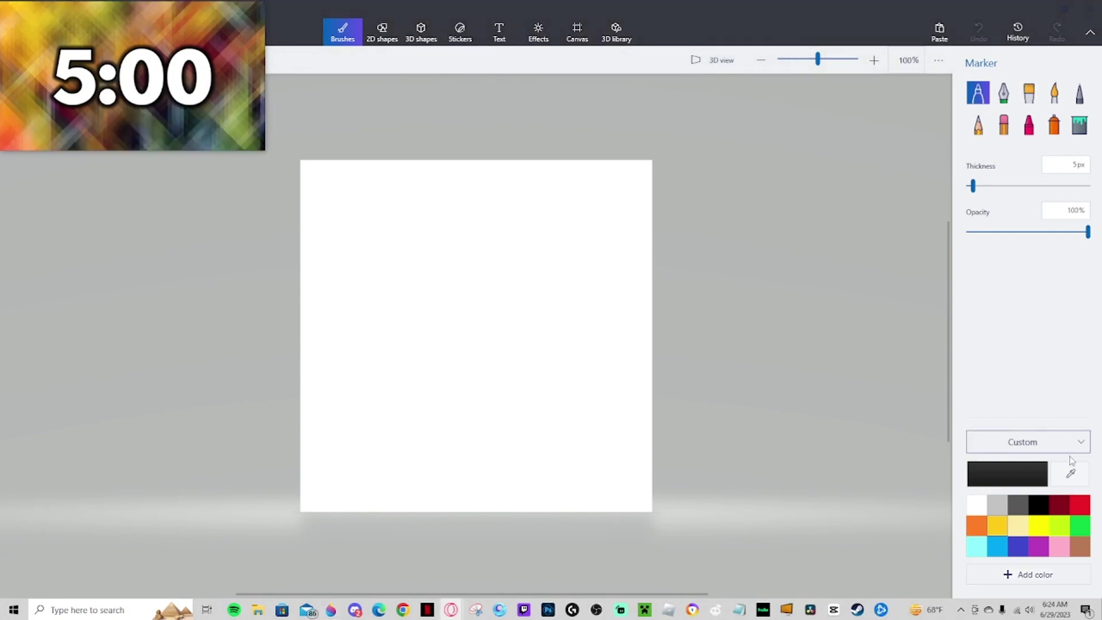
left_click(1019, 509)
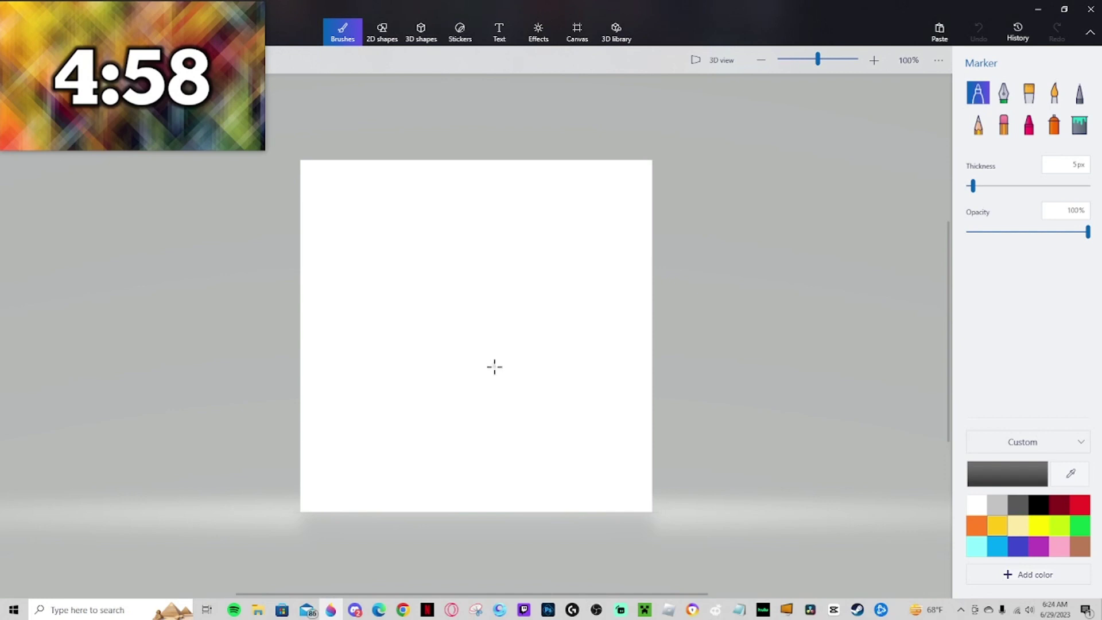
mouse_move(494, 367)
left_mouse_down()
mouse_move(497, 313)
mouse_move(479, 274)
mouse_move(447, 333)
mouse_move(445, 401)
mouse_move(470, 423)
mouse_move(495, 362)
left_mouse_up()
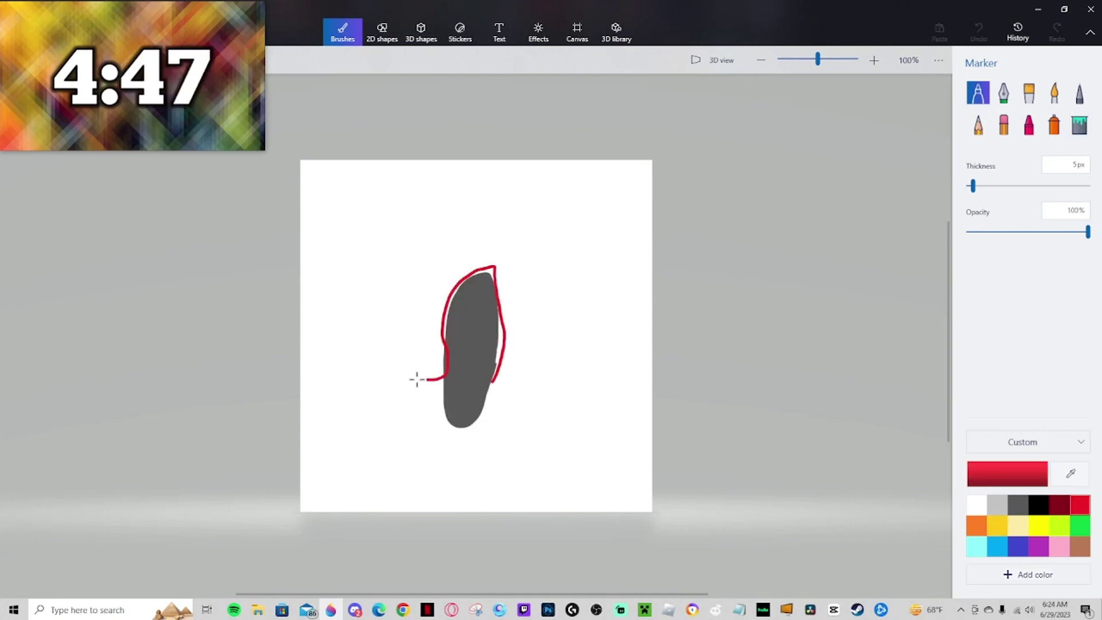
Outline a wide rounded red torso around the upper part of the dark gray oval and fill it red.
mouse_move(413, 377)
left_mouse_down()
mouse_move(372, 372)
mouse_move(378, 295)
mouse_move(409, 229)
mouse_move(448, 224)
mouse_move(513, 226)
mouse_move(551, 287)
mouse_move(555, 334)
mouse_move(532, 375)
mouse_move(494, 379)
left_mouse_up()
left_click(1079, 124)
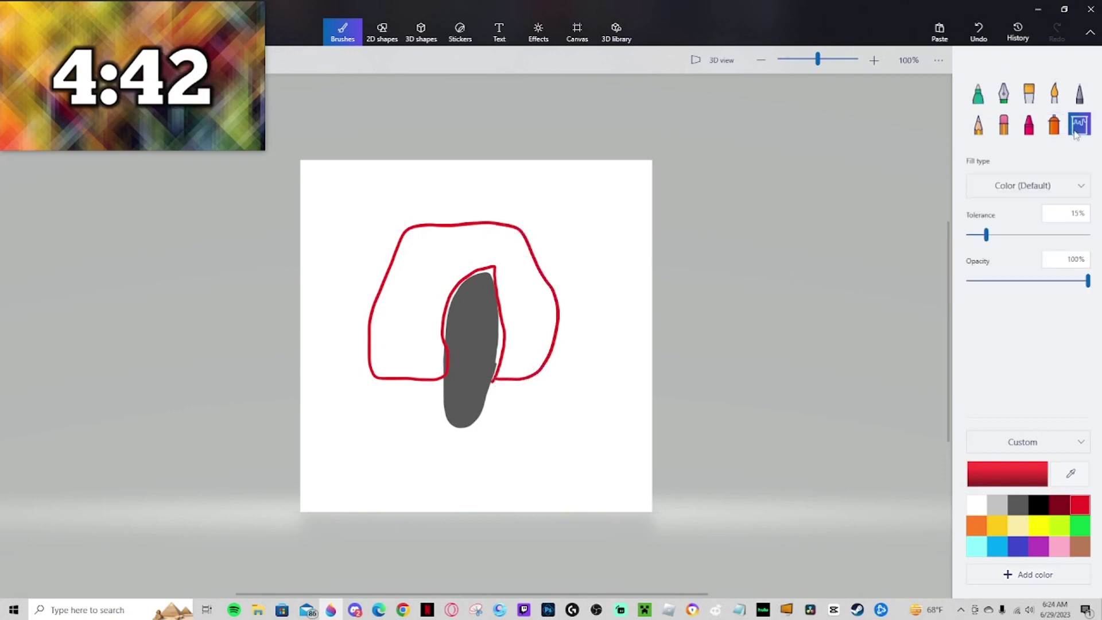
left_click(523, 271)
Draw a long curved arm hanging from each shoulder of the red torso and fill both arms red.
left_click(978, 92)
mouse_move(528, 239)
left_mouse_down()
mouse_move(561, 266)
mouse_move(585, 357)
mouse_move(591, 284)
mouse_move(513, 234)
left_mouse_up()
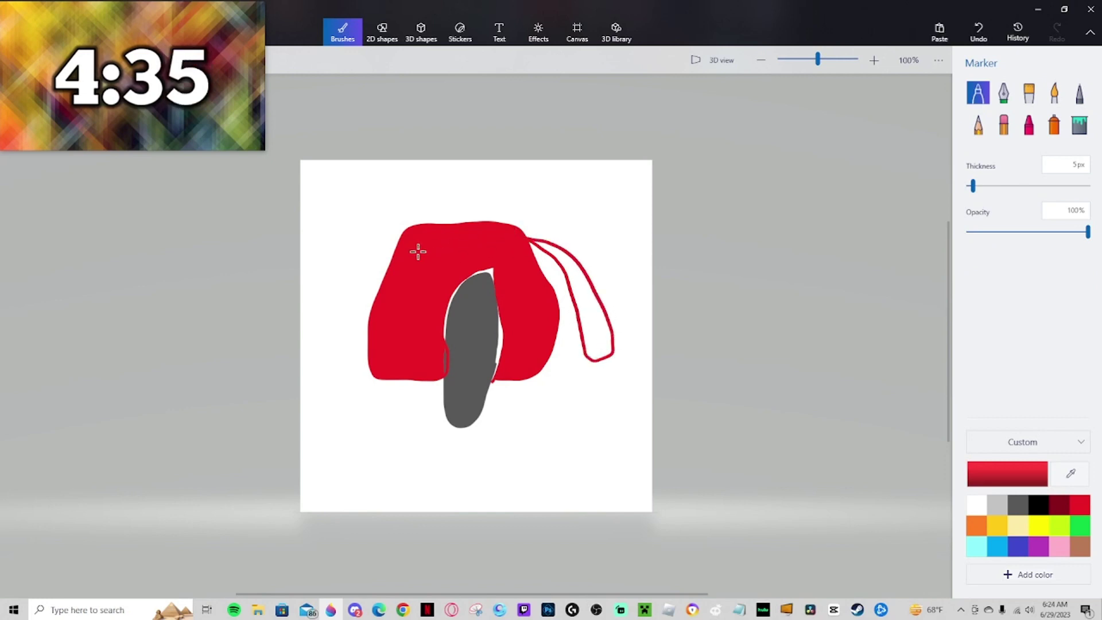
mouse_move(396, 248)
left_mouse_down()
mouse_move(339, 303)
mouse_move(319, 356)
mouse_move(317, 273)
mouse_move(397, 239)
left_mouse_up()
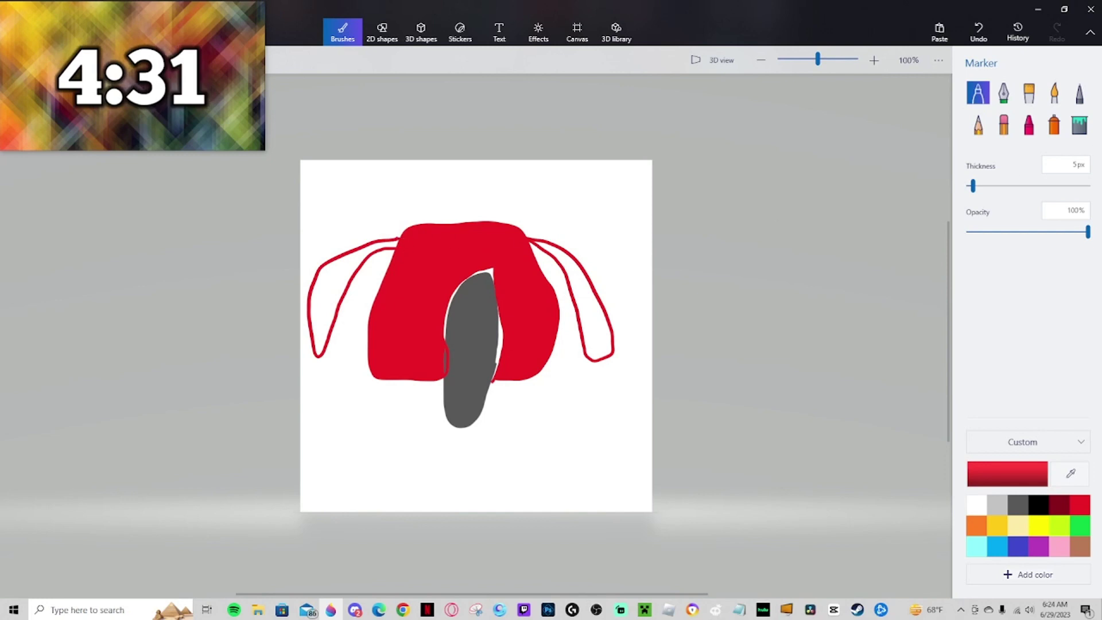
left_click(1079, 125)
left_click(591, 310)
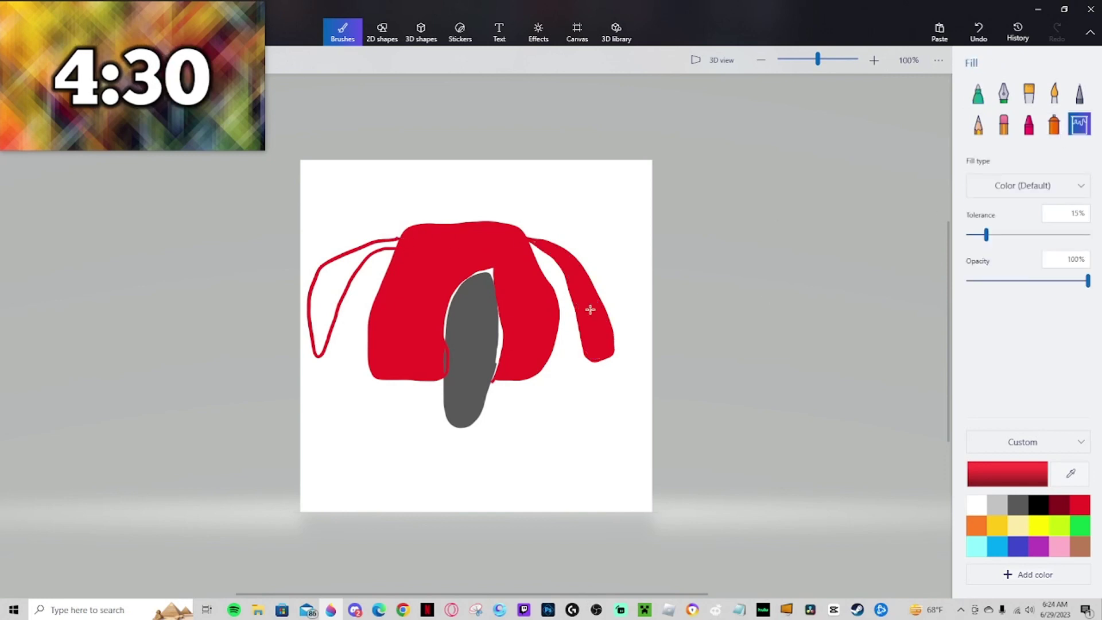
left_click(329, 295)
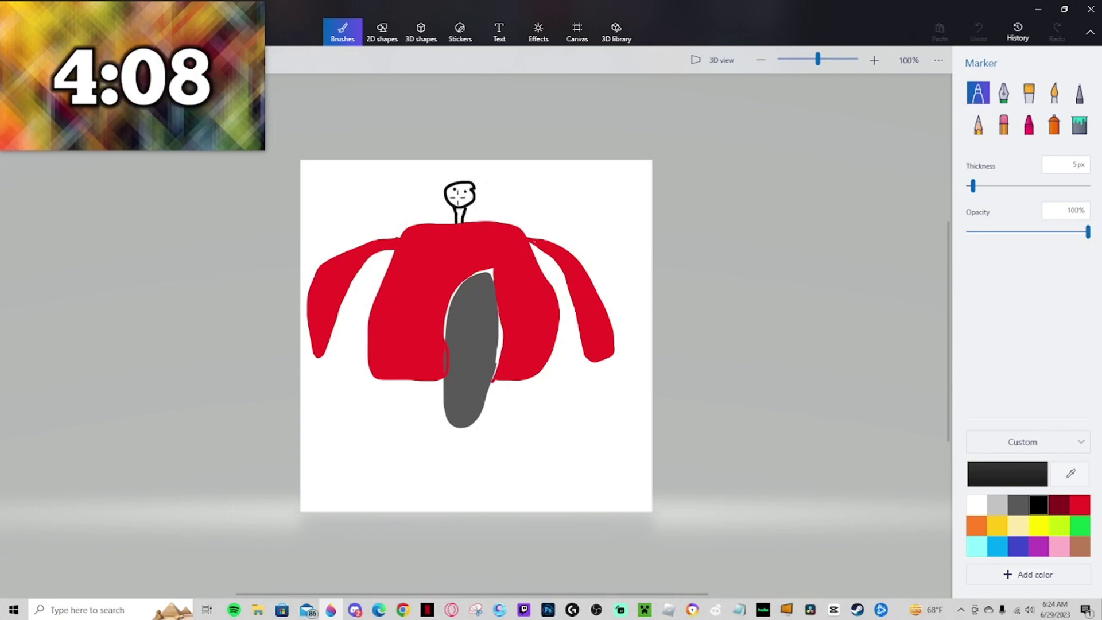
Draw a short straight black mouth on the tiny head and add a cap of hair around its top, filled brown.
left_click_drag(453, 197, 466, 197)
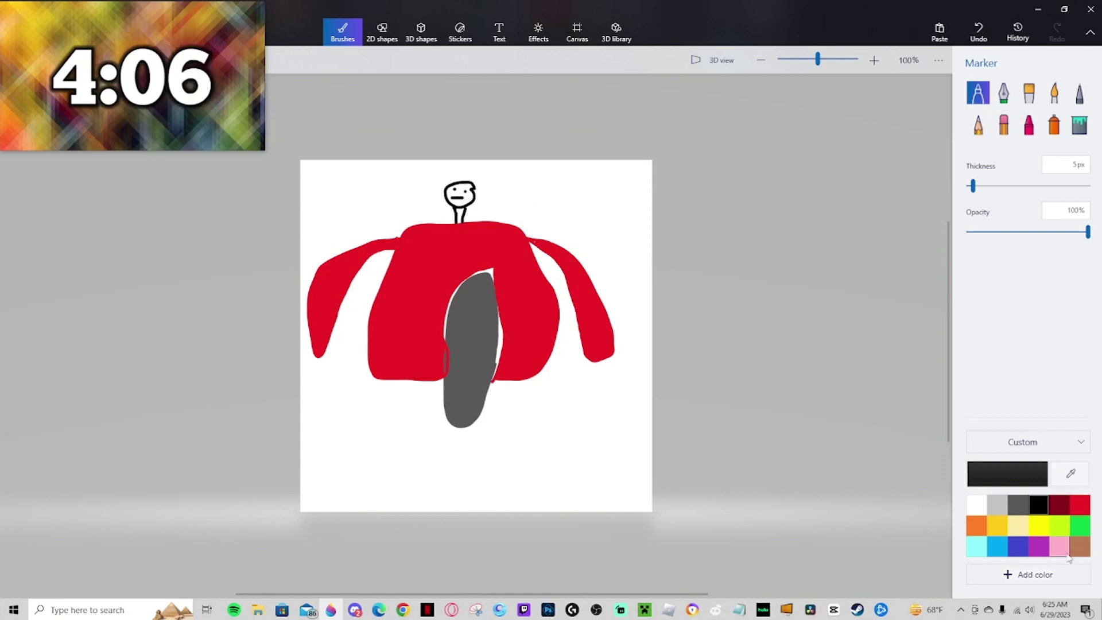
left_click(1077, 548)
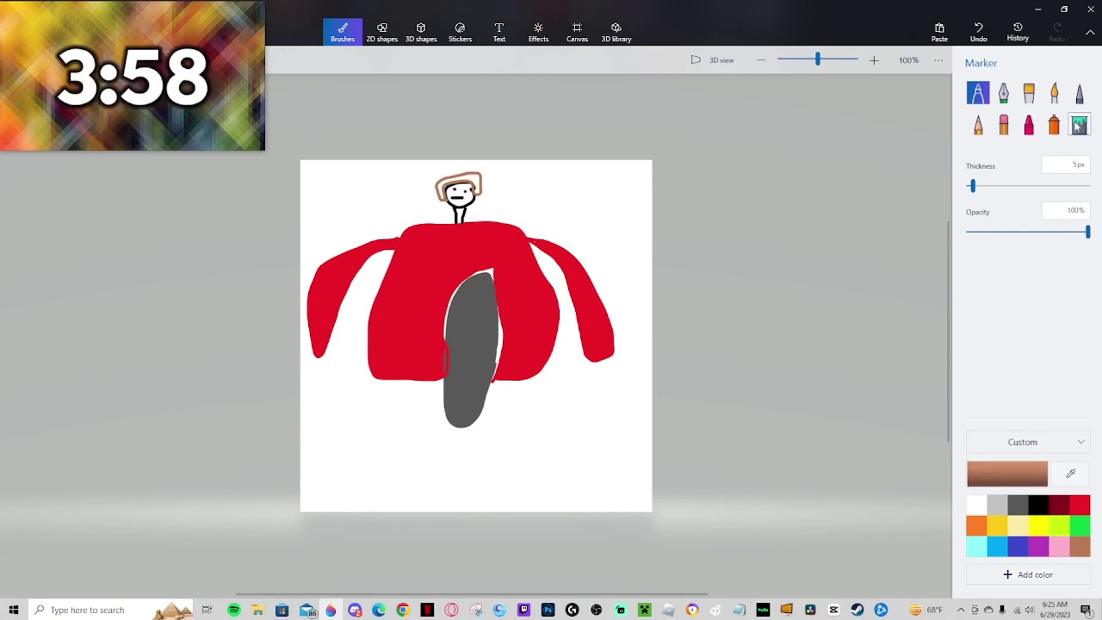
left_click(1079, 124)
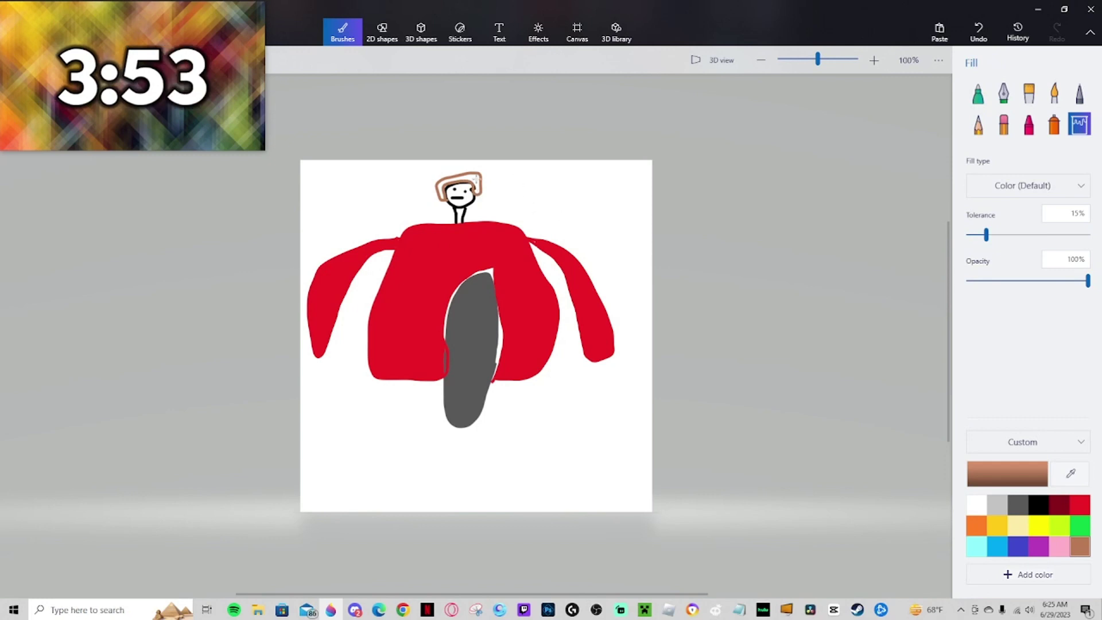
left_click(477, 179)
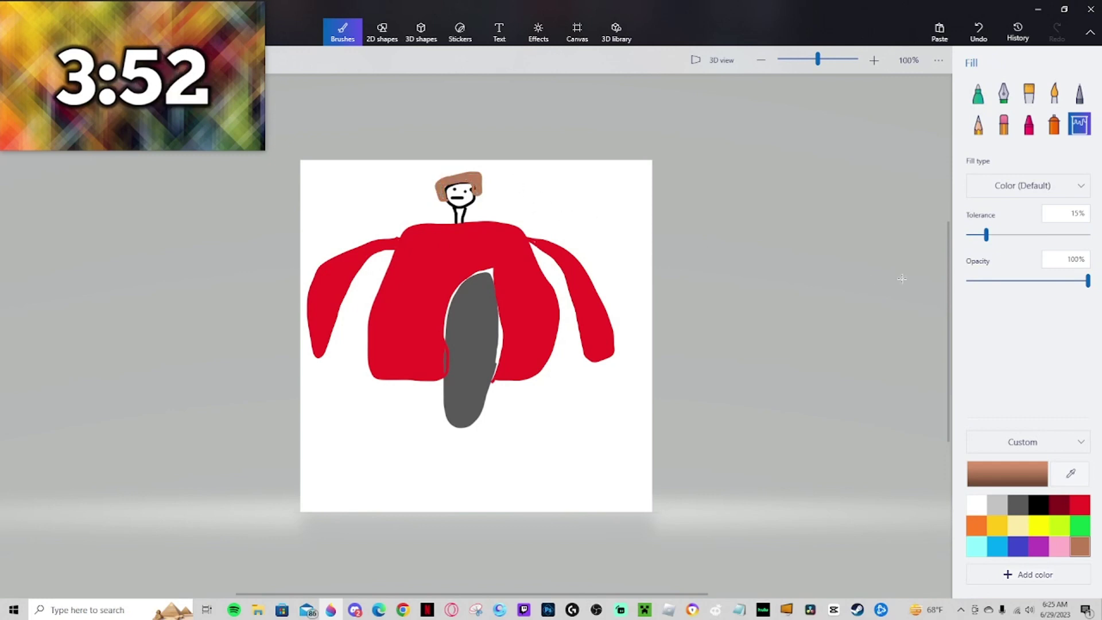
Draw brown lines from both sides of the head to the canvas edges and fill the area above them brown.
left_click(978, 93)
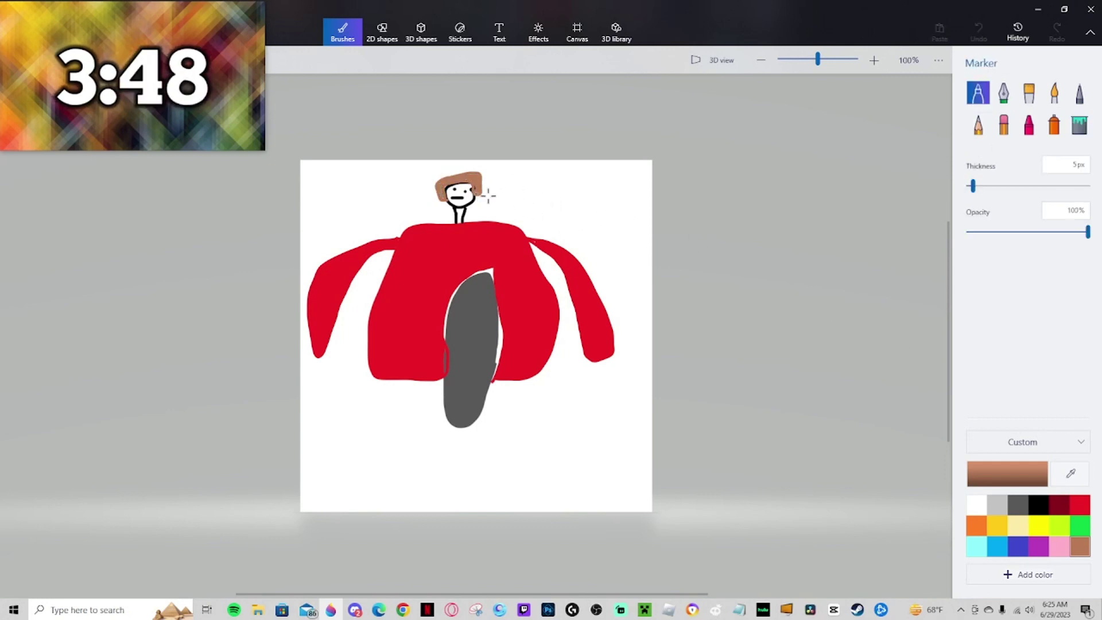
left_click_drag(485, 191, 681, 207)
left_click_drag(450, 200, 318, 199)
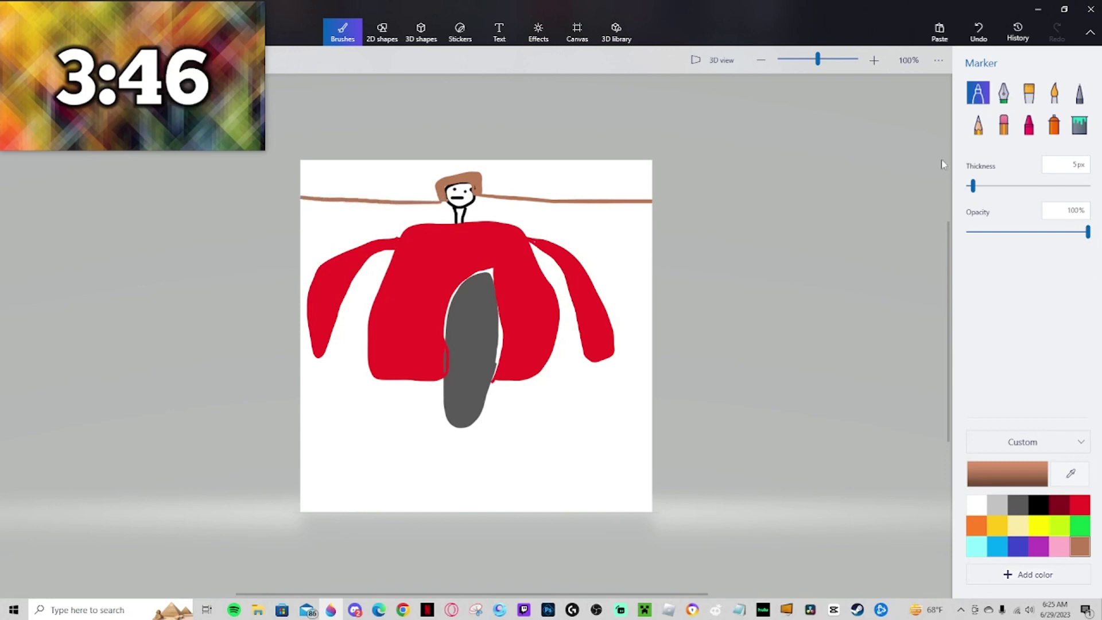
left_click(1079, 124)
left_click(545, 179)
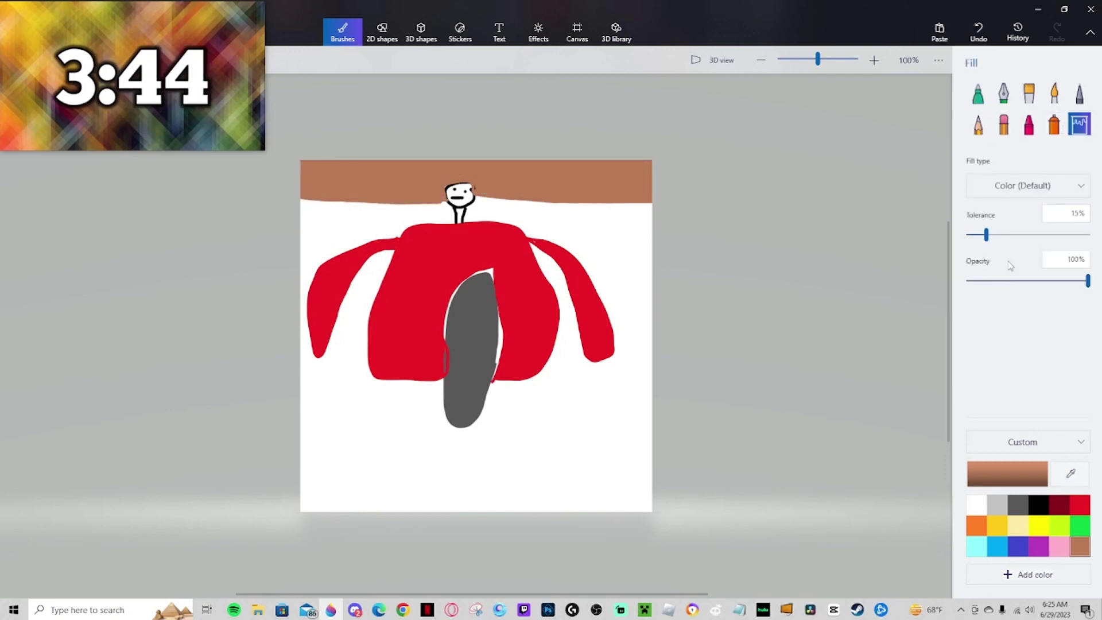
Fill the tiny head's white face light gray.
left_click(978, 93)
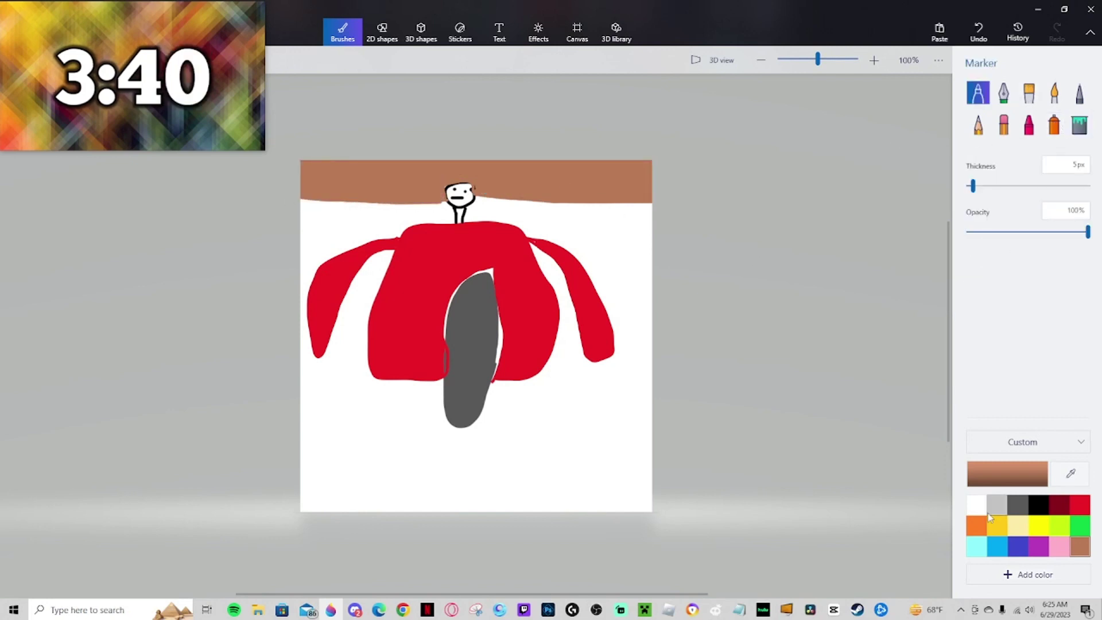
left_click(997, 505)
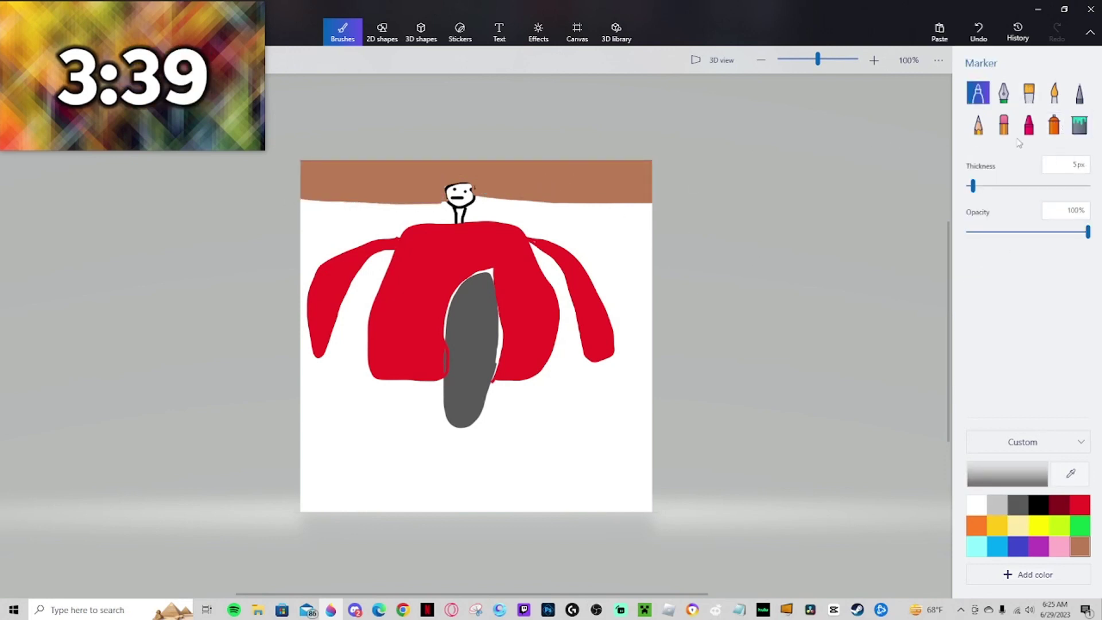
left_click(1079, 123)
left_click(460, 194)
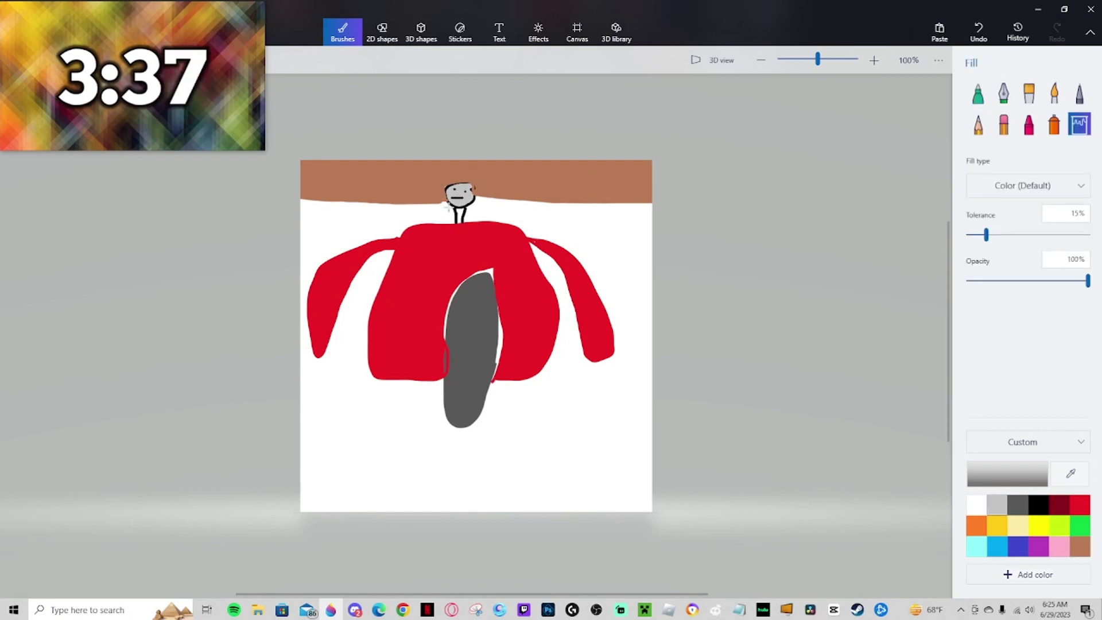
Draw black facial details over the tiny gray face with the Marker.
left_click(1036, 504)
left_click(978, 93)
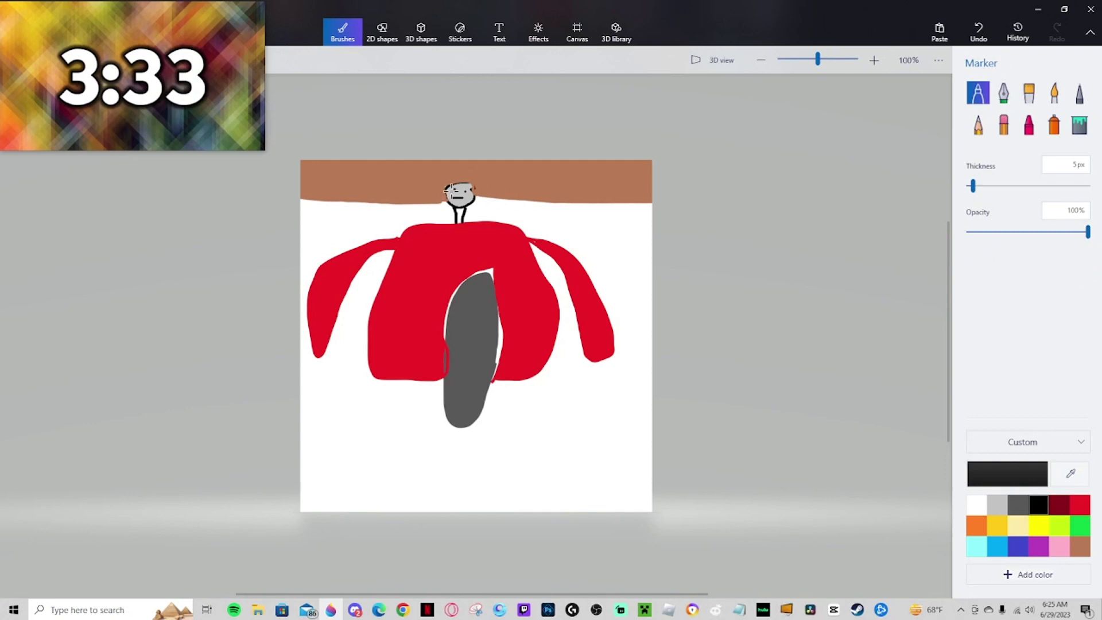
left_click_drag(466, 191, 462, 206)
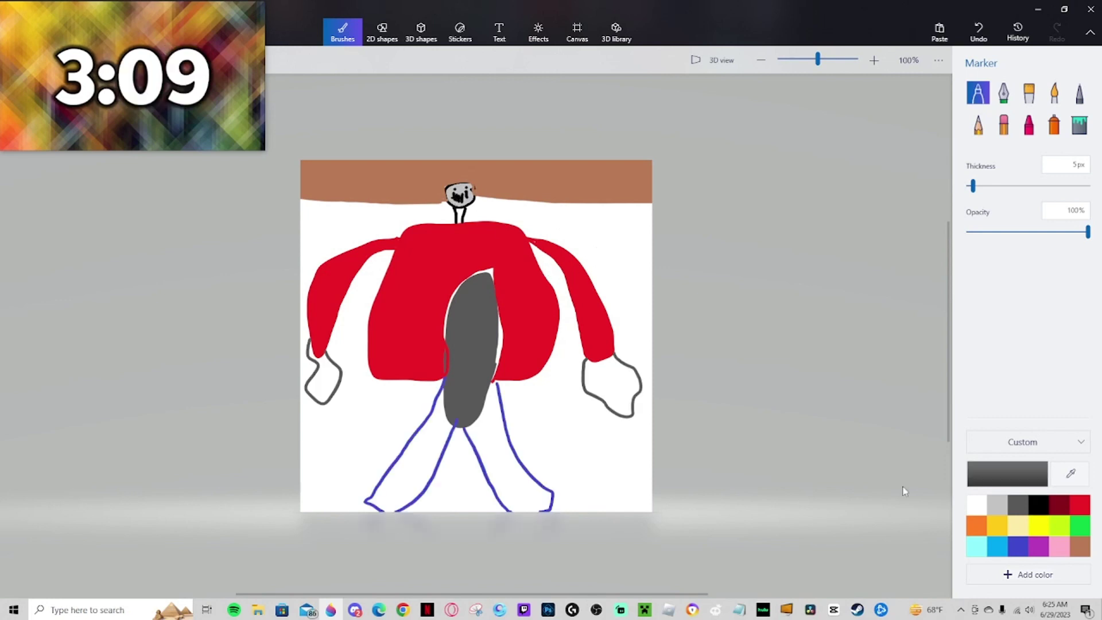
Fill both of the red figure's hands light gray.
left_click(1079, 526)
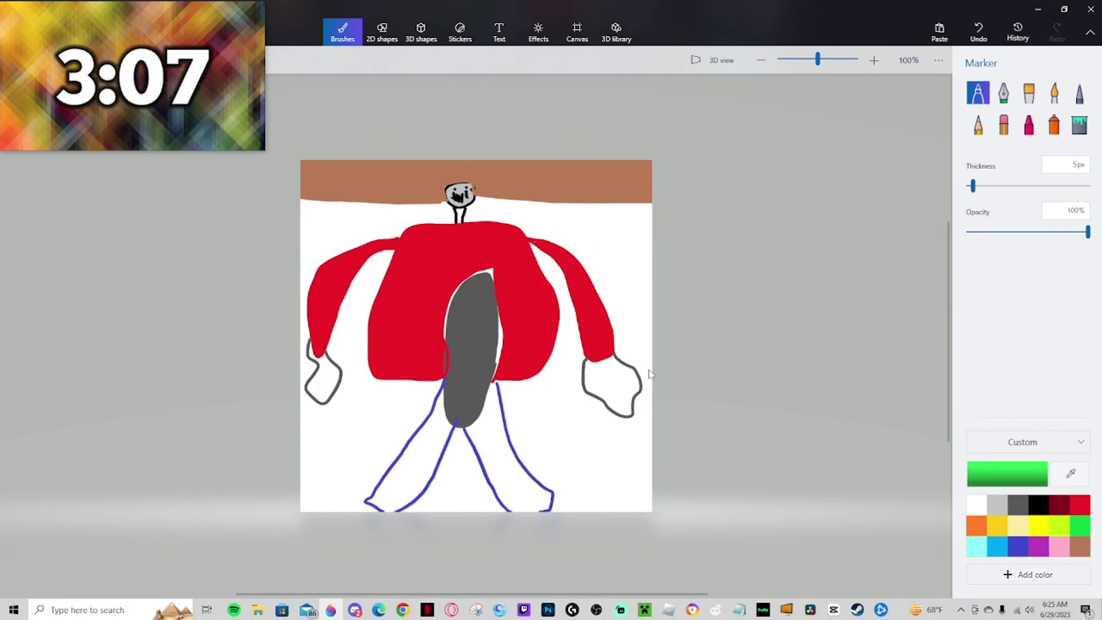
left_click(1017, 505)
left_click(996, 505)
left_click(1080, 125)
left_click(611, 388)
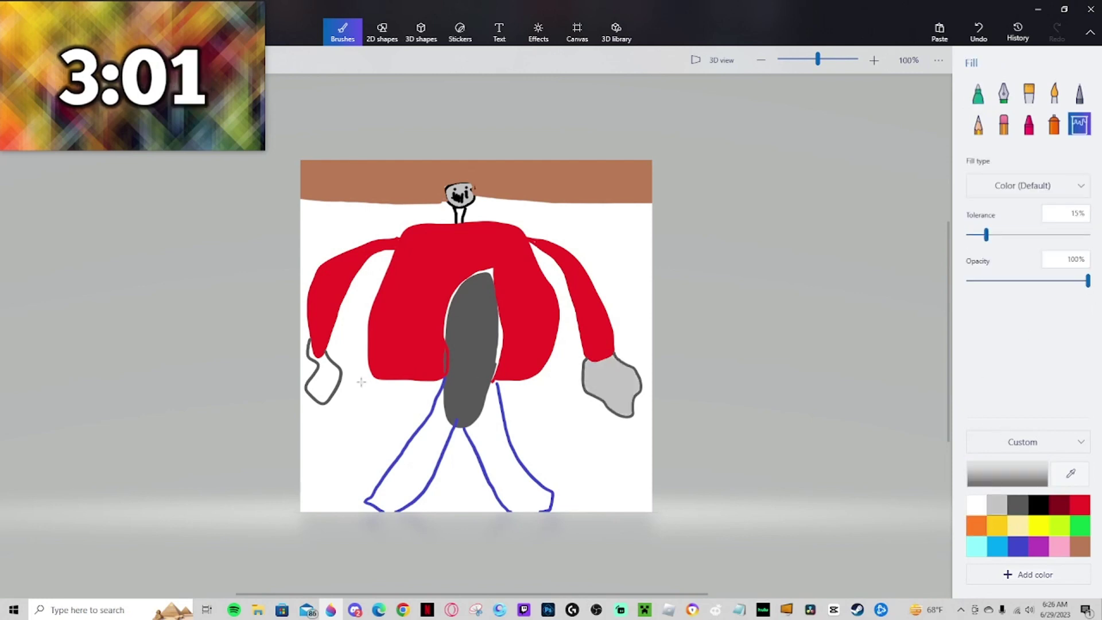
left_click(324, 376)
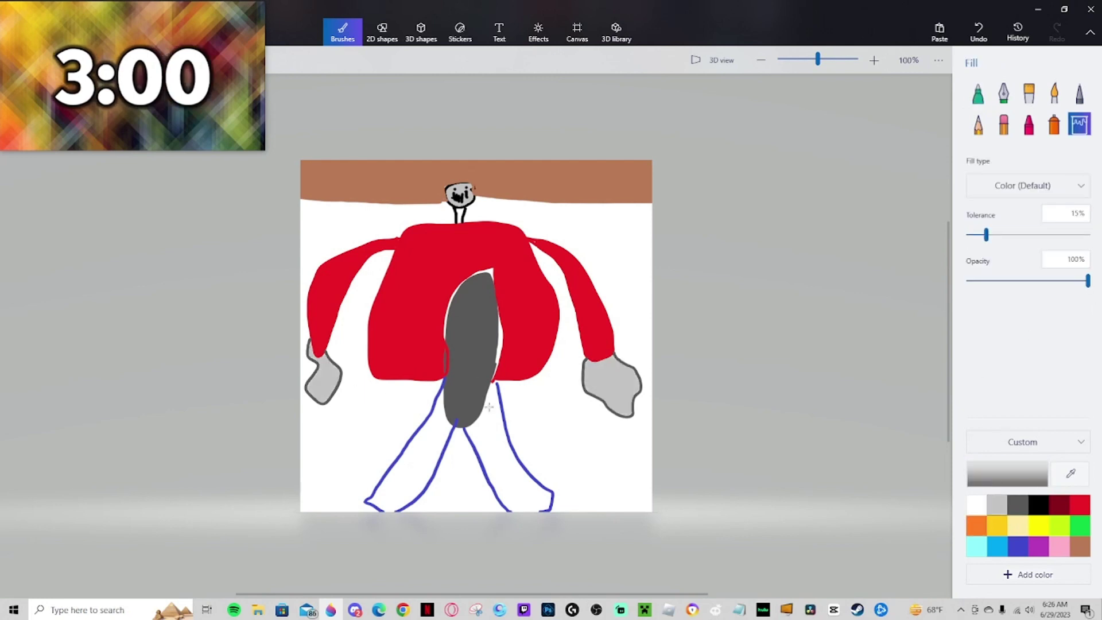
Fill the figure's two outlined legs blue.
left_click(1018, 546)
left_click(491, 459)
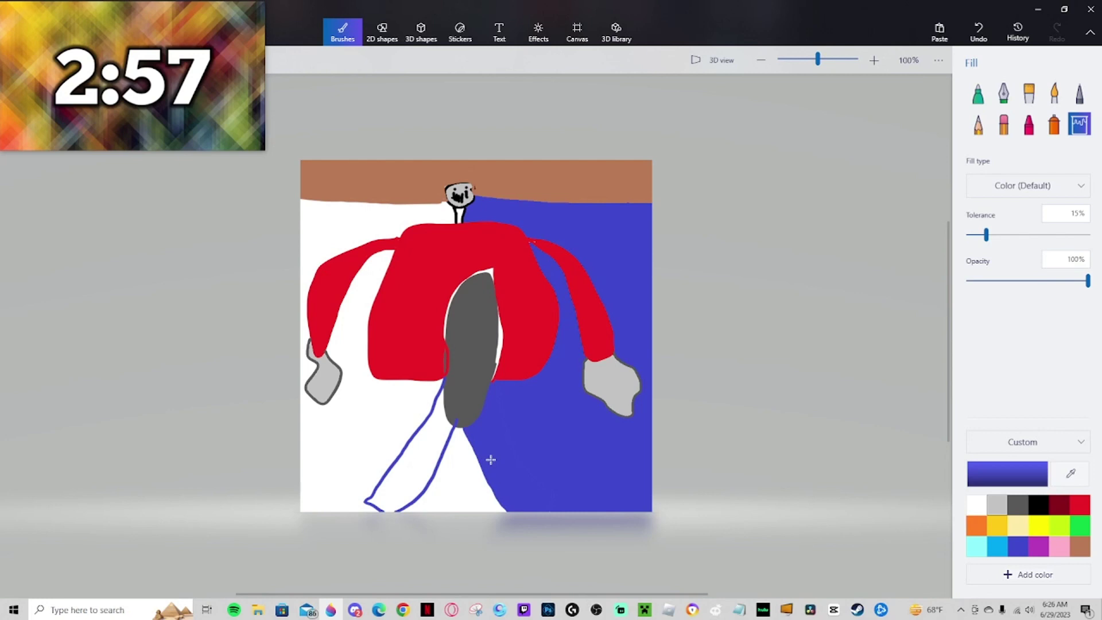
left_click(418, 453)
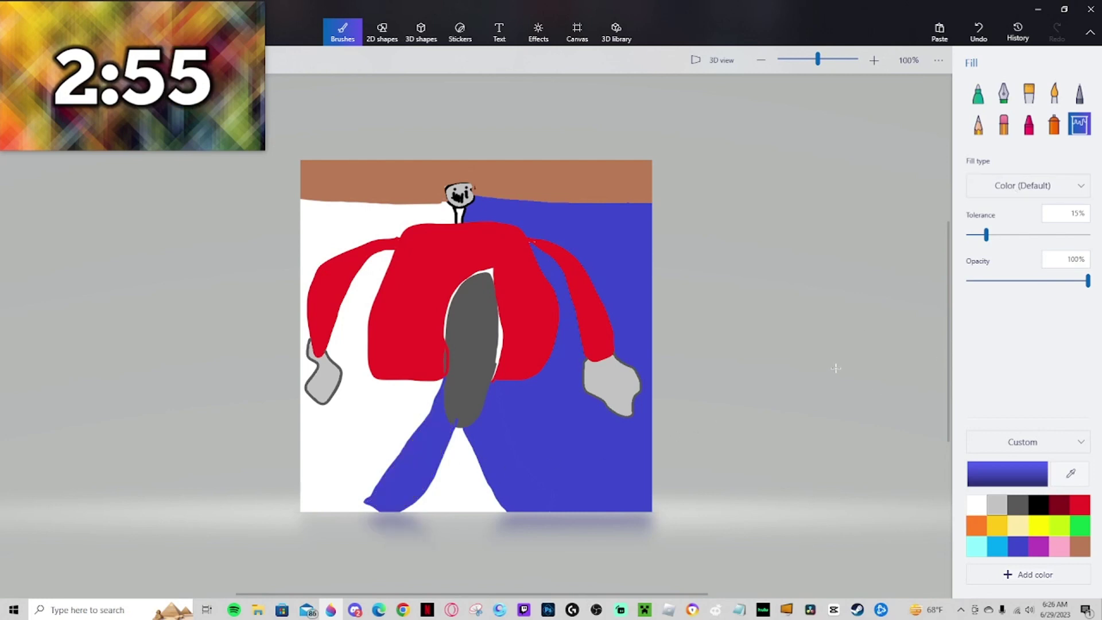
Draw a green banknote marked with a black dollar sign over each gray hand with the Marker.
left_click(1080, 526)
left_click(978, 92)
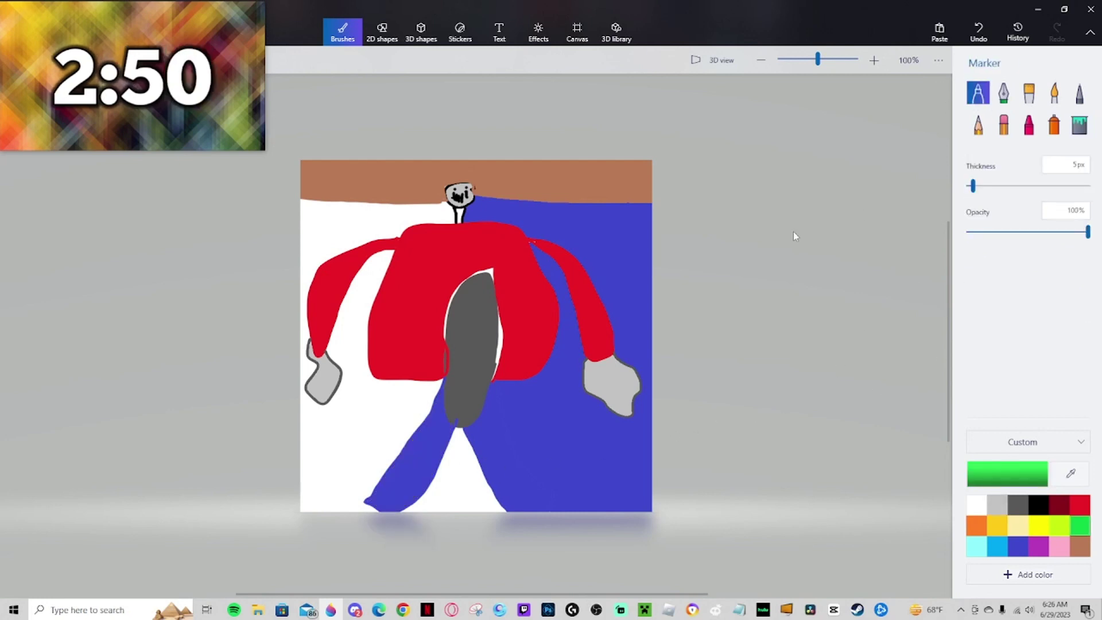
left_click(1038, 505)
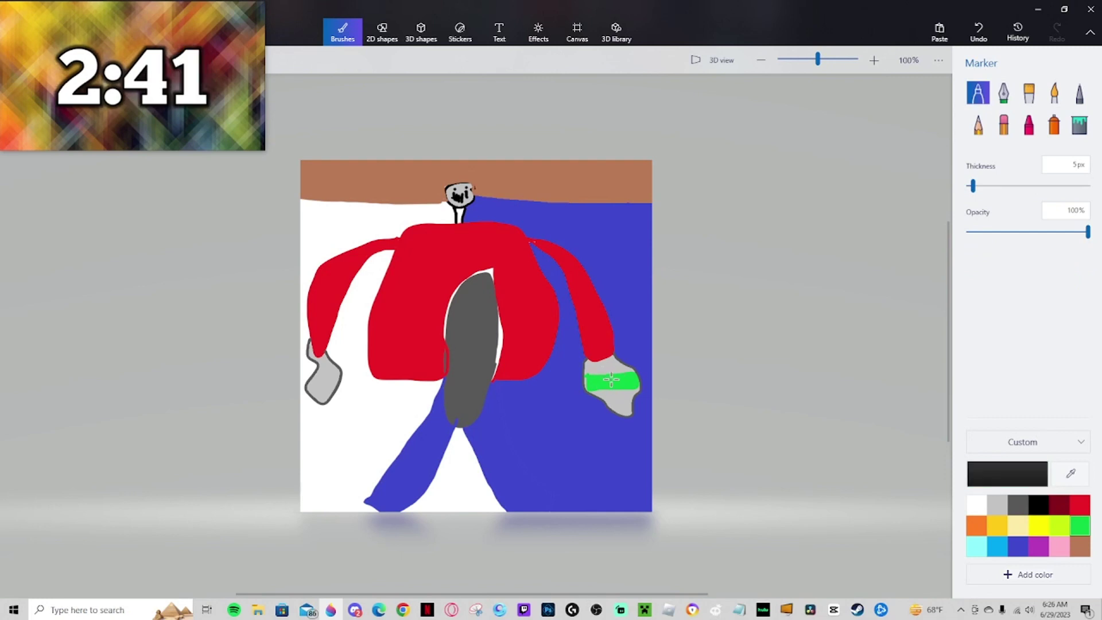
left_click_drag(611, 379, 608, 385)
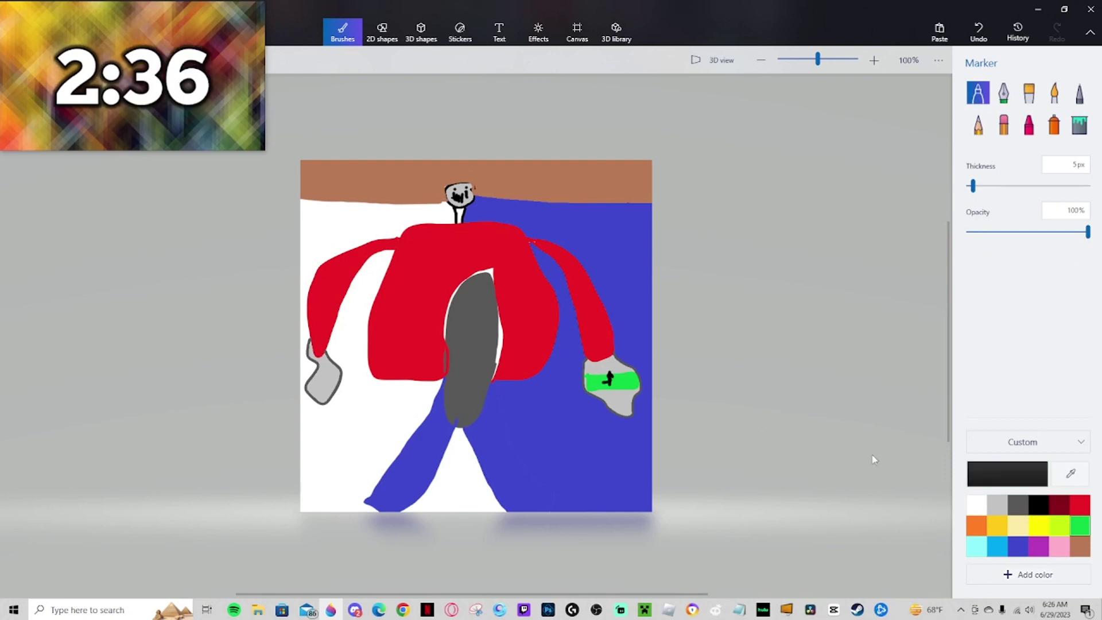
left_click(1080, 526)
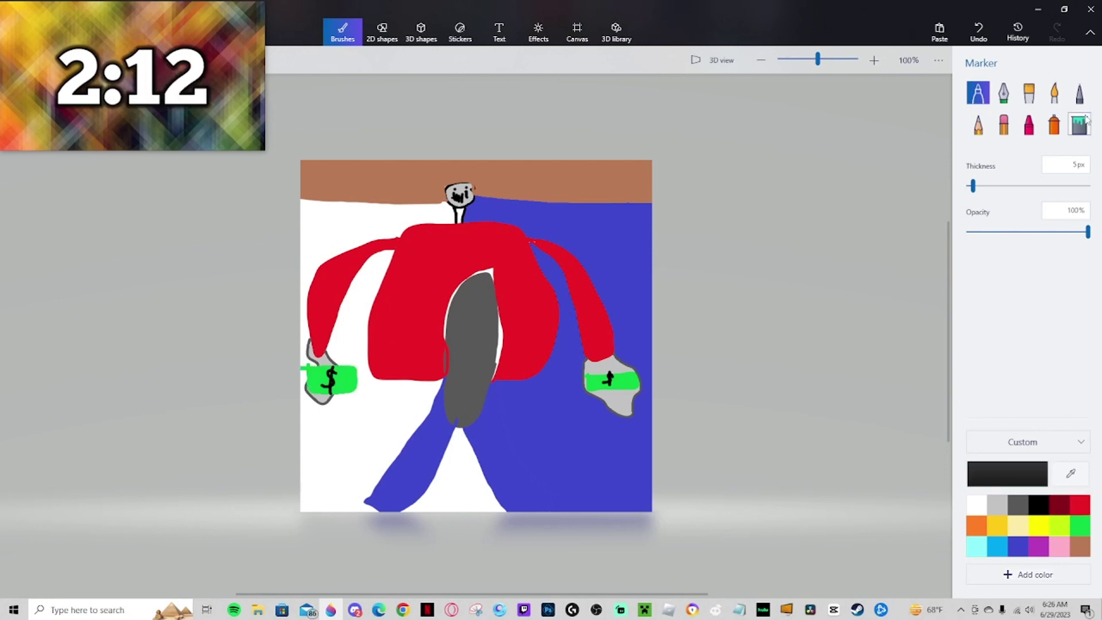
Fill the blue area surrounding the figure white.
left_click(1079, 123)
left_click(976, 505)
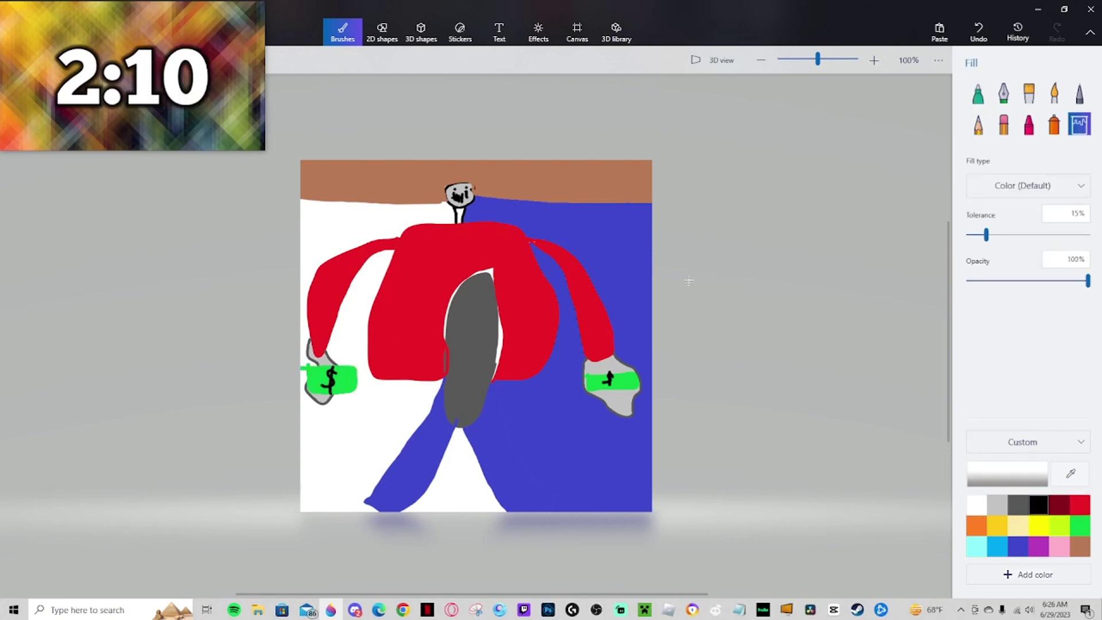
left_click(637, 302)
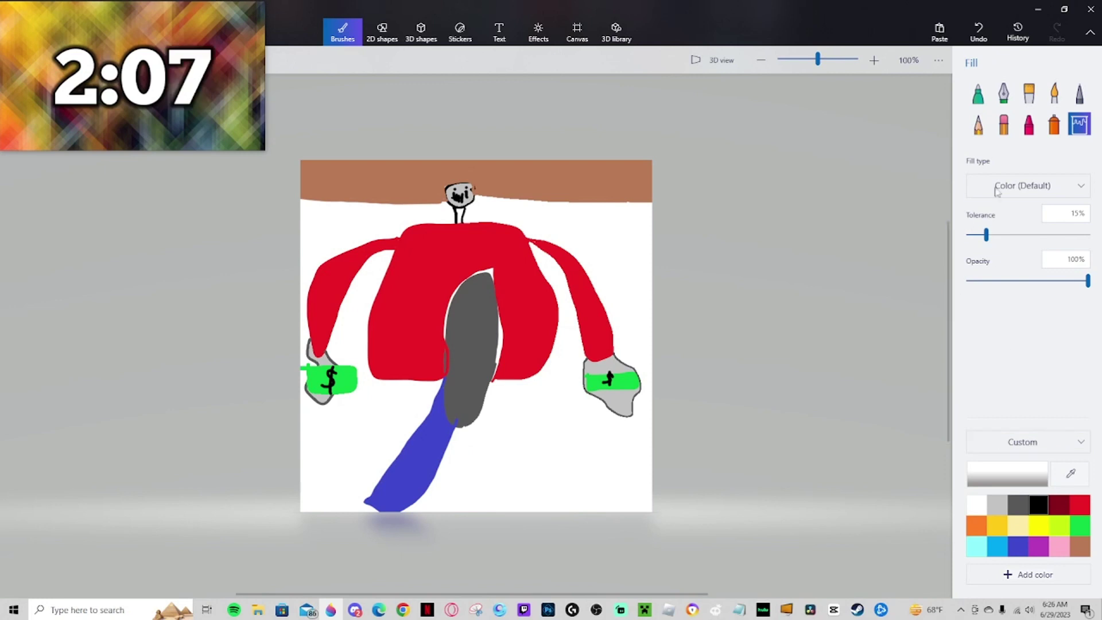
Redraw the missing leg filled in blue and add long flat black shoes at the ends of both legs.
left_click(1017, 547)
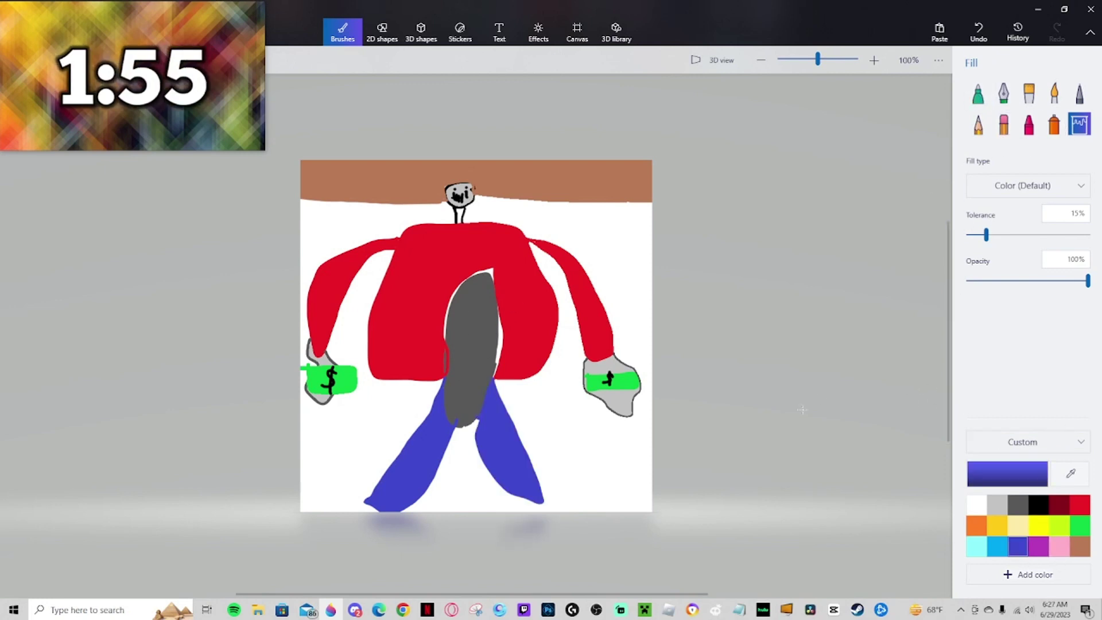
left_click(978, 93)
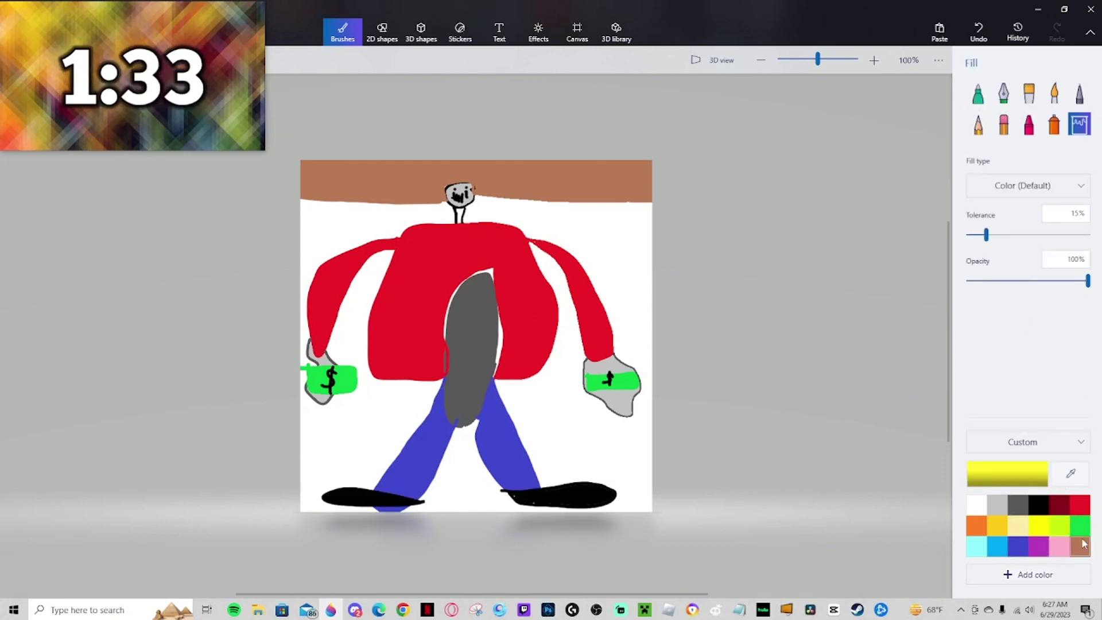
left_click(1080, 546)
left_click(978, 93)
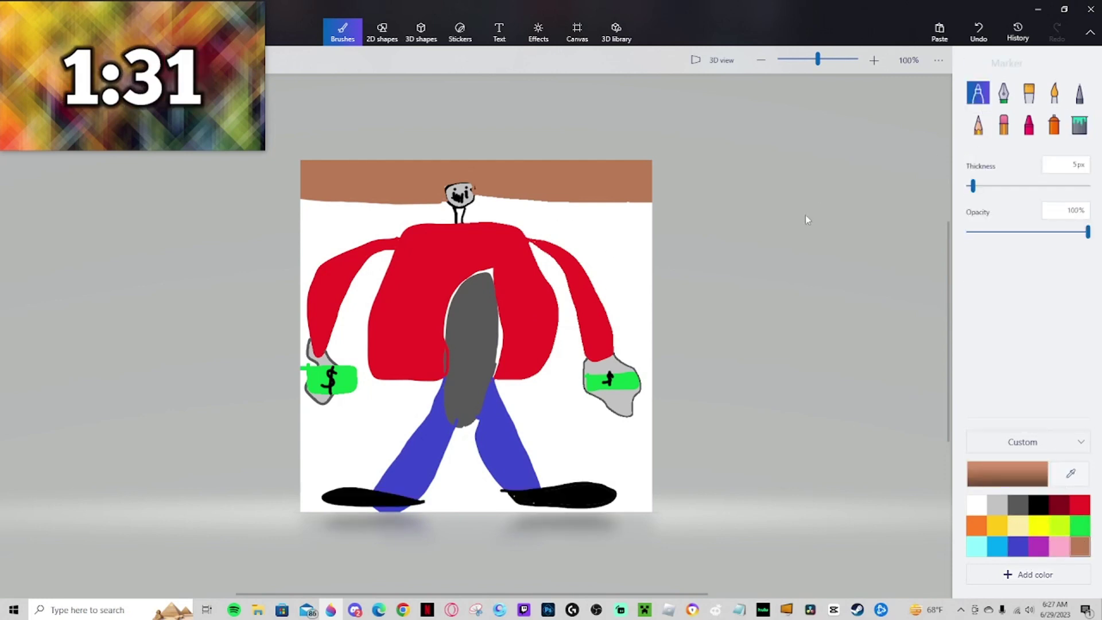
left_click_drag(609, 295, 609, 286)
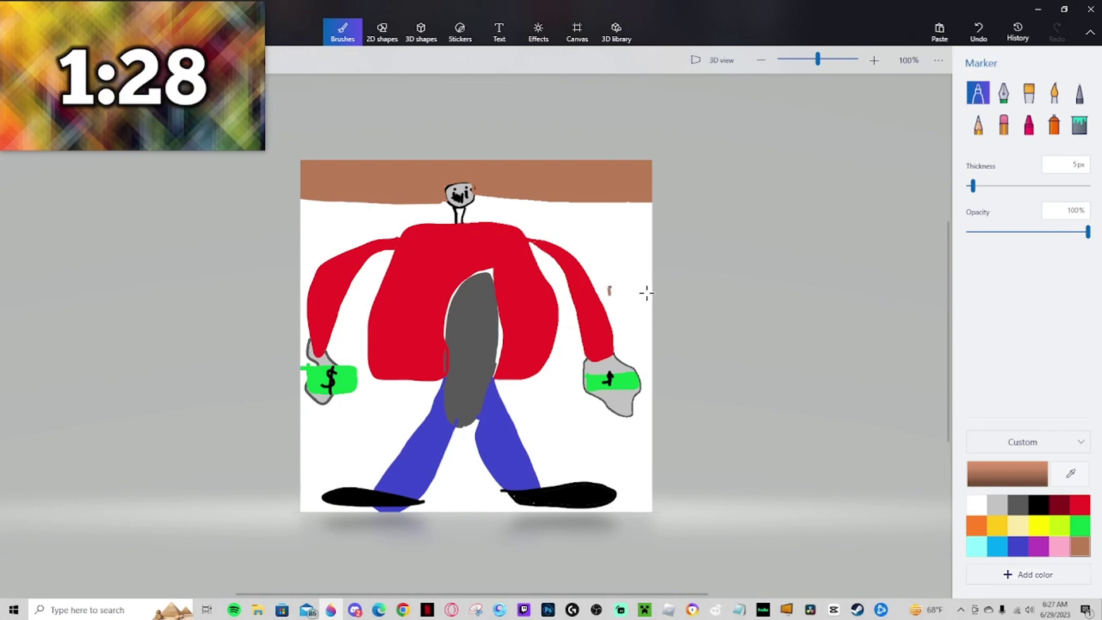
Fill the white background on both sides of the figure and beneath the arm black.
left_click(1079, 123)
left_click(1038, 505)
left_click(621, 291)
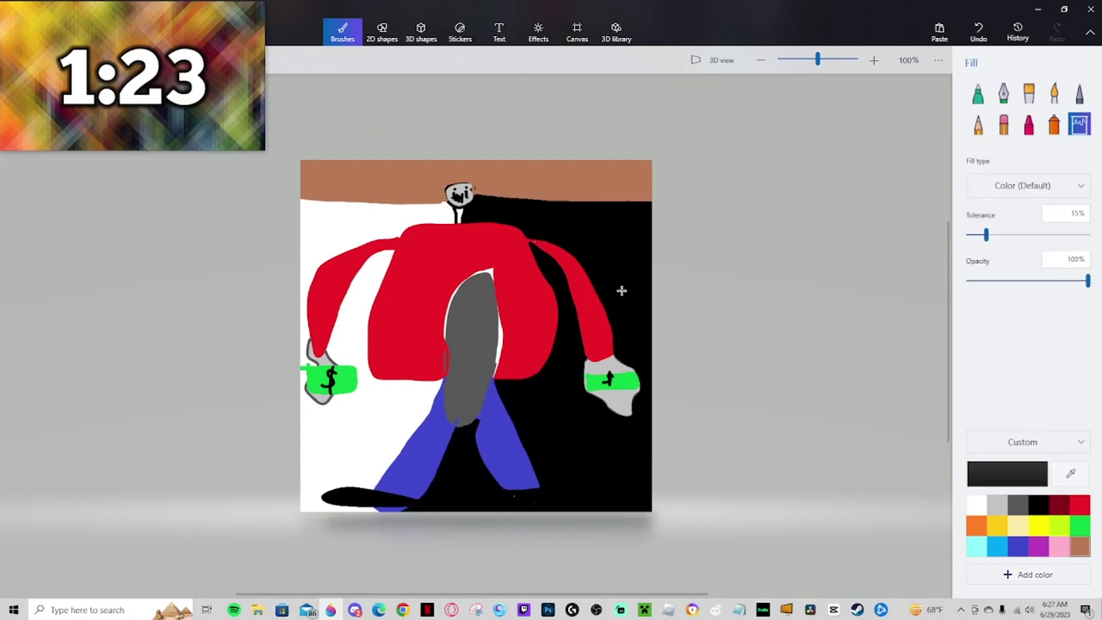
left_click(350, 210)
left_click(380, 299)
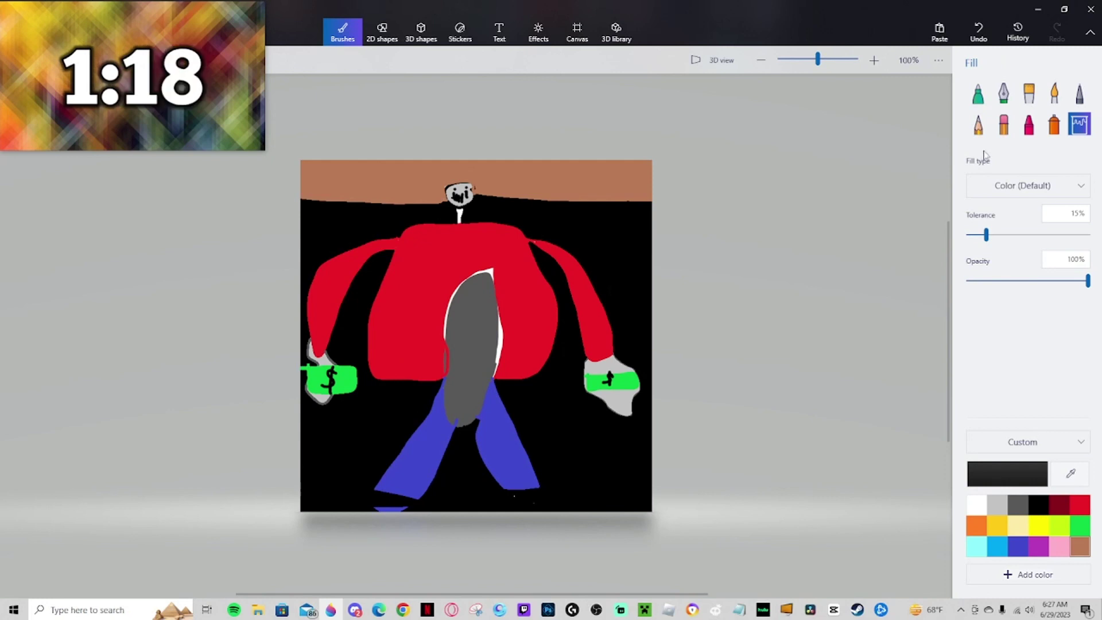
Draw a small Earth in the black sky beside the figure's shoulder, with a blue outline, green continents and light cyan water.
left_click(977, 92)
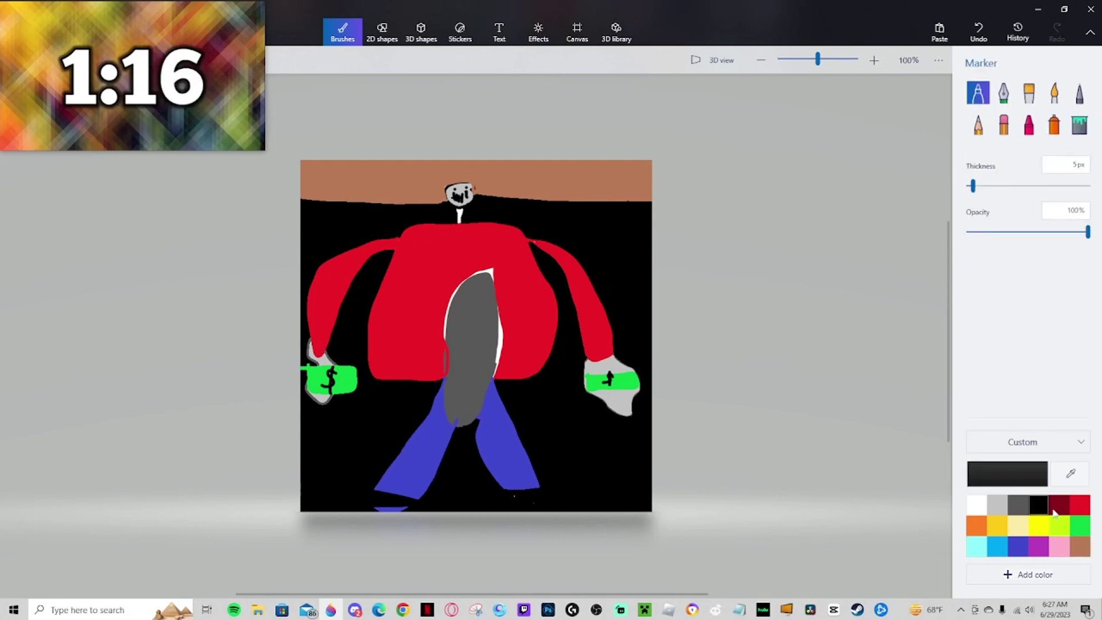
left_click(998, 547)
mouse_move(615, 239)
left_mouse_down()
mouse_move(602, 248)
mouse_move(617, 246)
mouse_move(612, 235)
mouse_move(612, 260)
mouse_move(606, 251)
left_mouse_up()
left_click(1080, 526)
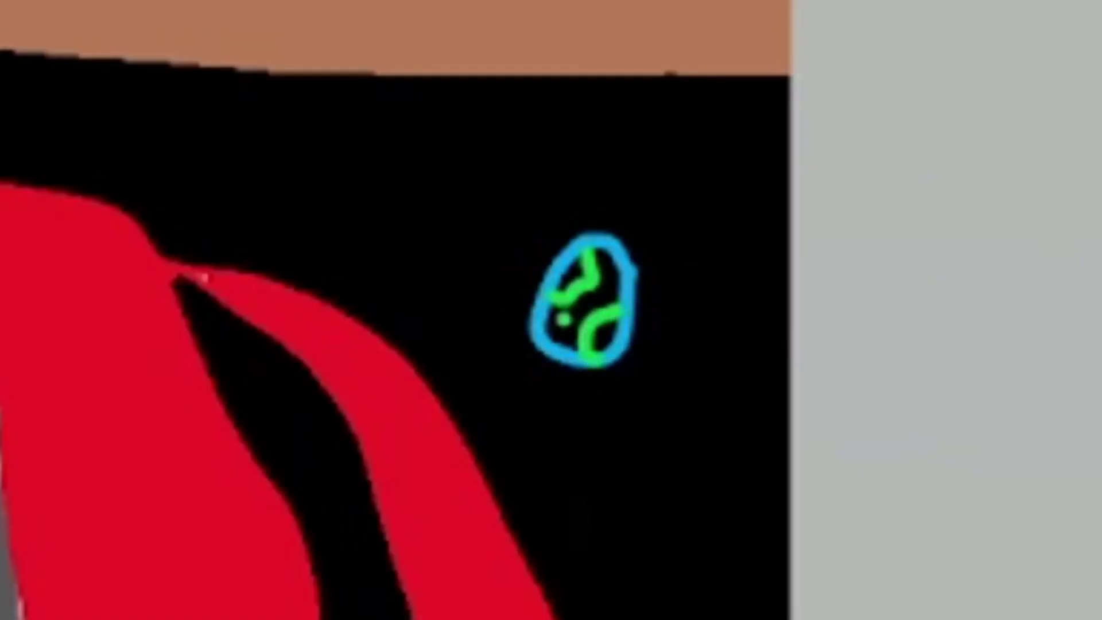
left_click_drag(585, 259, 585, 288)
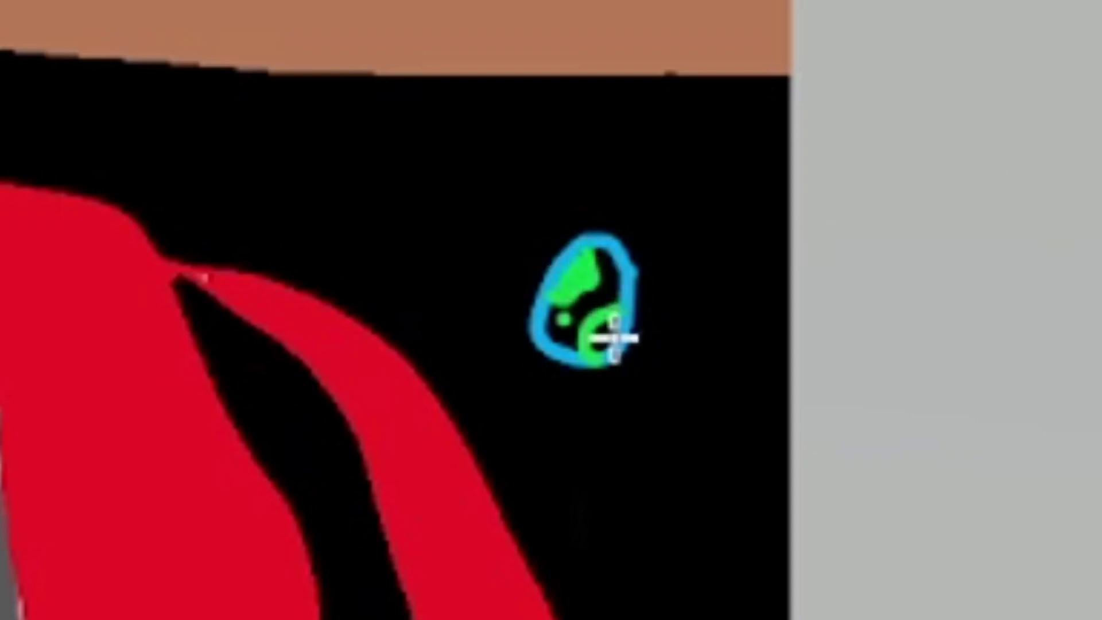
left_click_drag(615, 339, 603, 327)
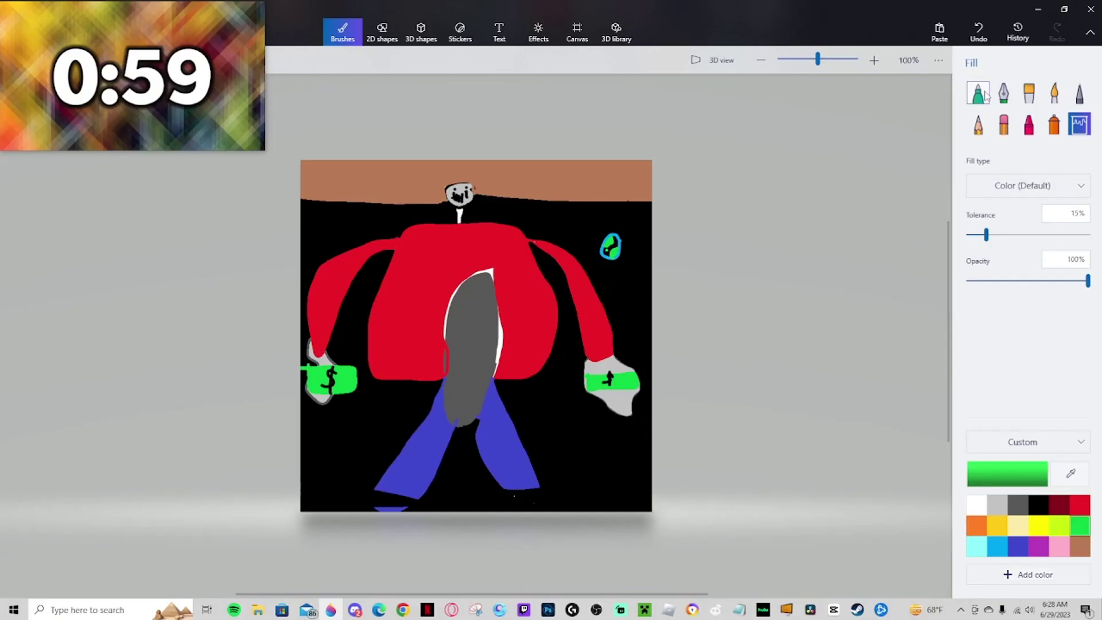
left_click(978, 92)
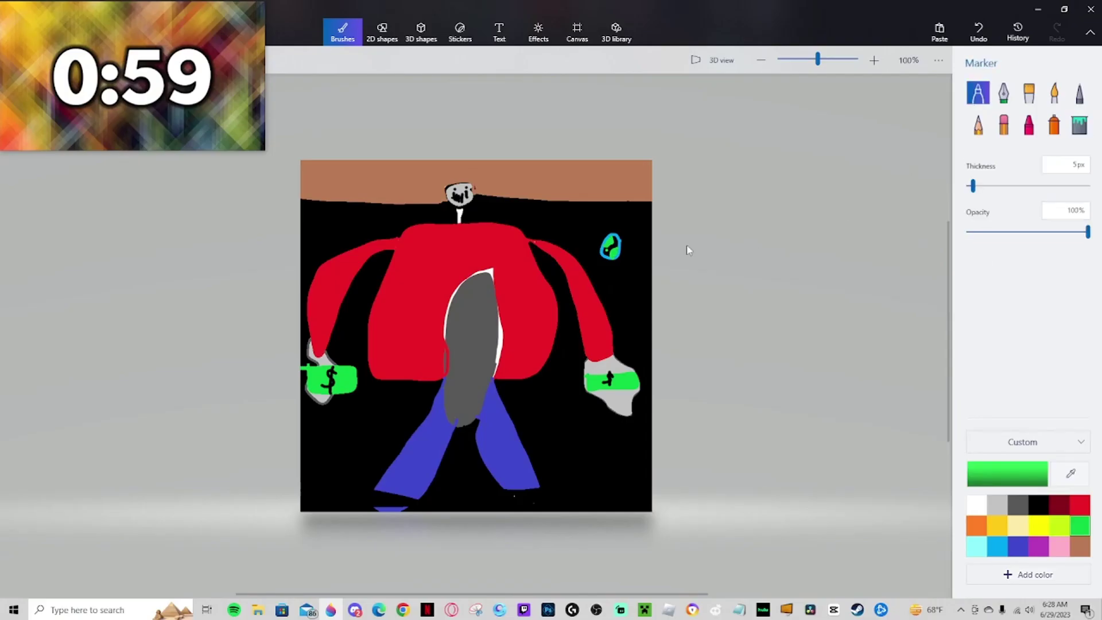
left_click(975, 545)
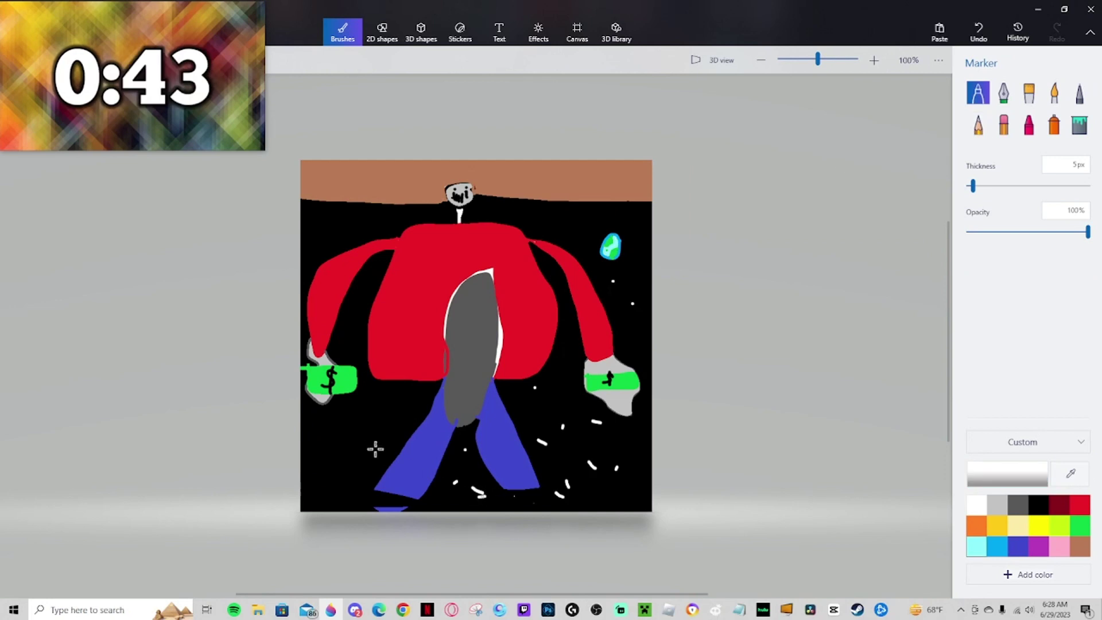
Scatter small white dots and dashes as stars across the black background around the figure.
left_click(362, 442)
left_click_drag(326, 456, 317, 482)
left_click_drag(403, 420, 403, 428)
left_click(361, 398)
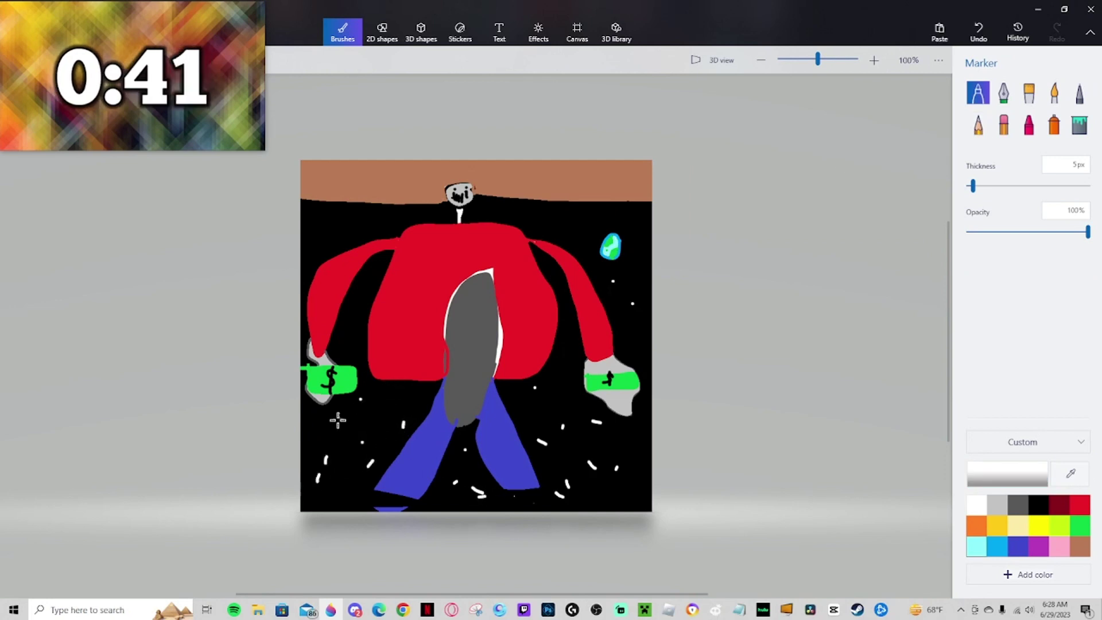
left_click(338, 421)
left_click(344, 325)
left_click(363, 286)
left_click(317, 236)
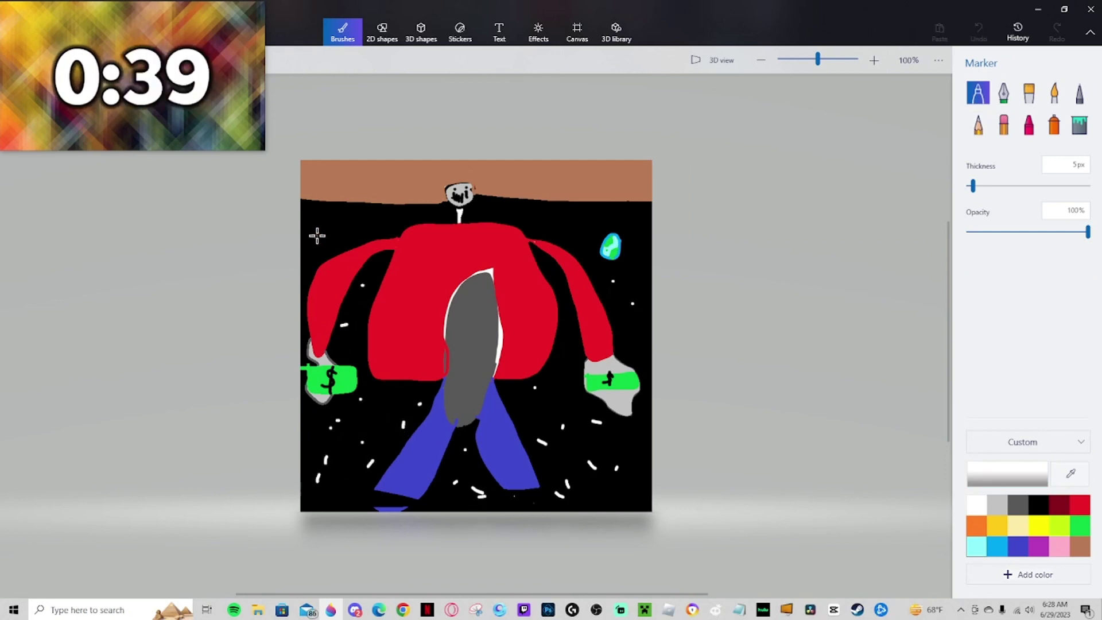
left_click(355, 215)
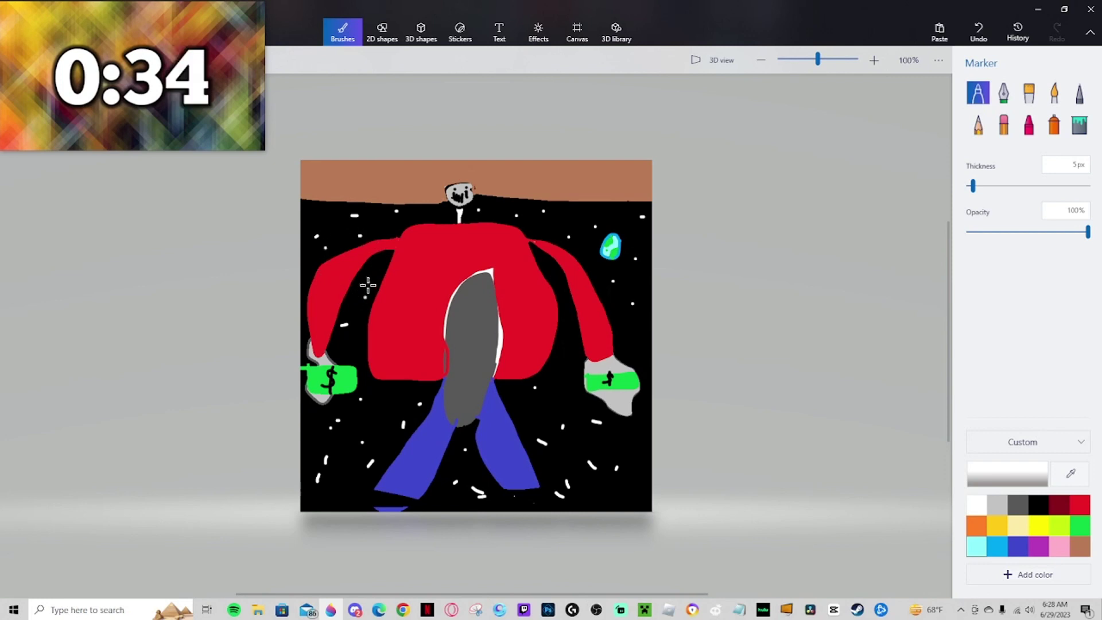
left_click(377, 261)
Draw a small solid yellow sun with rays in the sky above the figure's arm, opposite the Earth.
left_click(1038, 527)
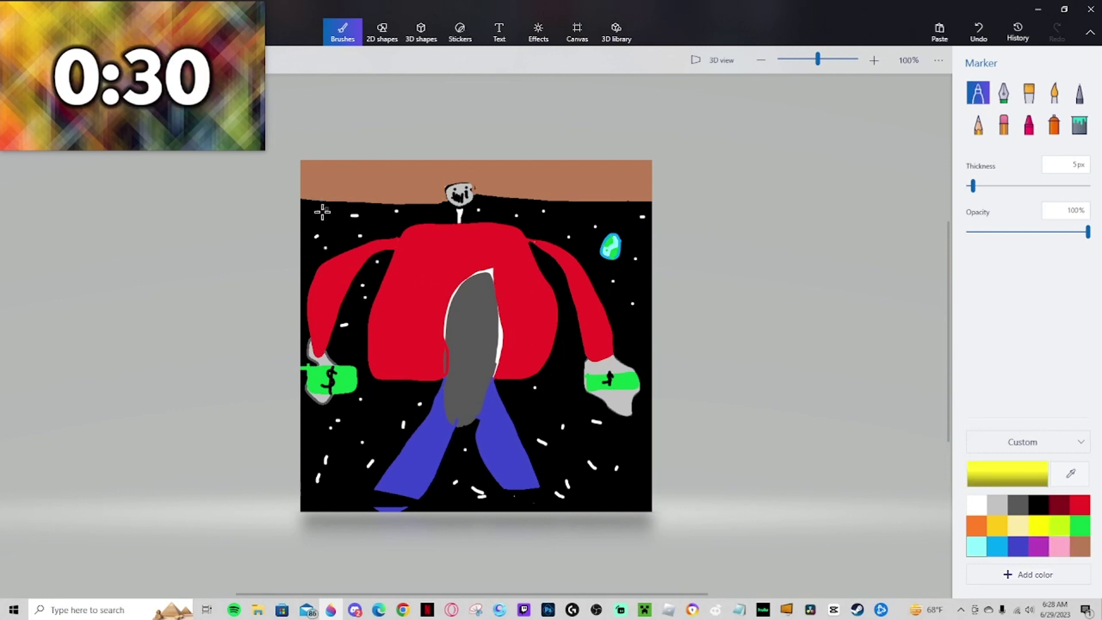
mouse_move(330, 214)
left_mouse_down()
mouse_move(339, 244)
mouse_move(333, 207)
mouse_move(332, 217)
left_mouse_up()
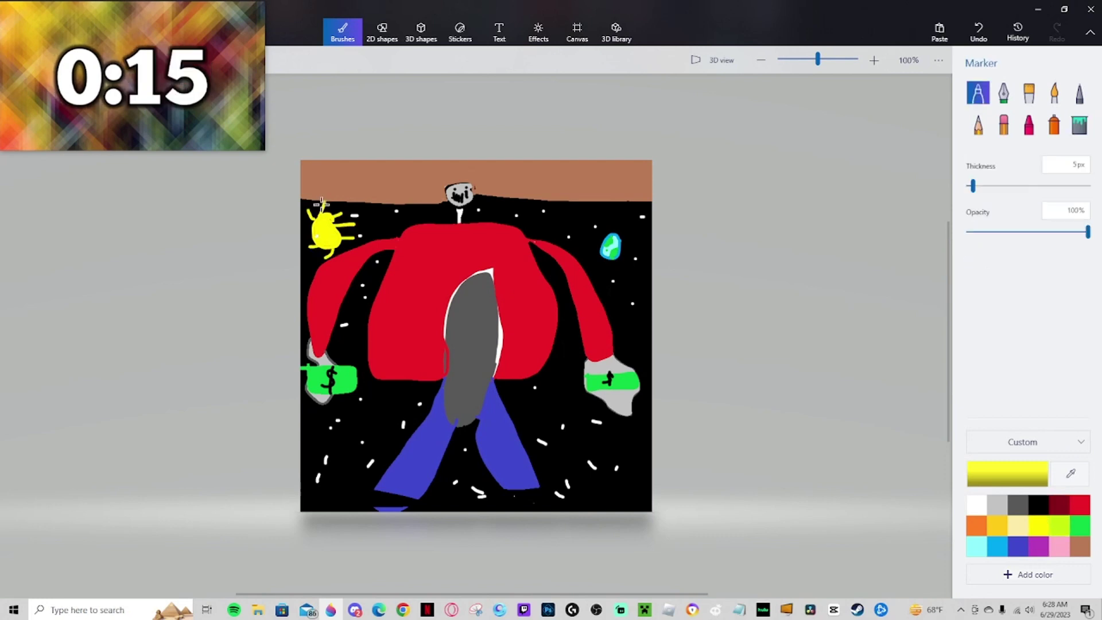
mouse_move(322, 230)
left_mouse_down()
mouse_move(308, 232)
mouse_move(343, 204)
left_mouse_up()
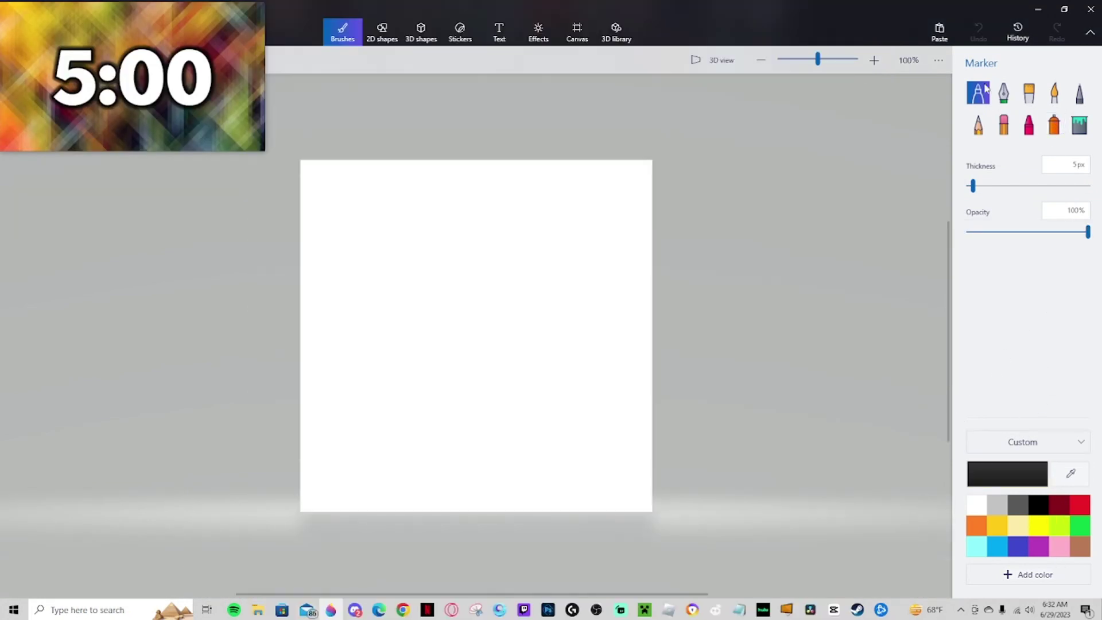
Draw a large solid black oval body with a smaller white oval outline inside it, and fill the inner oval white.
mouse_move(539, 390)
left_mouse_down()
mouse_move(522, 296)
mouse_move(445, 277)
mouse_move(397, 324)
mouse_move(386, 388)
mouse_move(394, 459)
mouse_move(467, 507)
mouse_move(508, 474)
mouse_move(544, 379)
left_mouse_up()
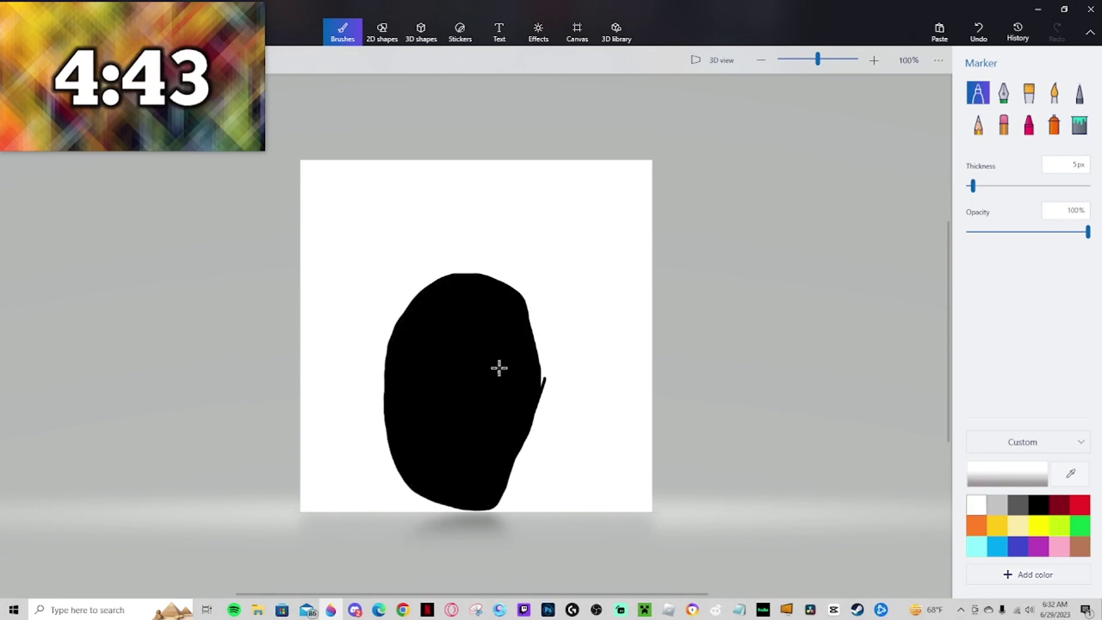
mouse_move(497, 367)
left_mouse_down()
mouse_move(489, 325)
mouse_move(454, 323)
mouse_move(421, 404)
mouse_move(463, 474)
mouse_move(498, 430)
mouse_move(501, 357)
left_mouse_up()
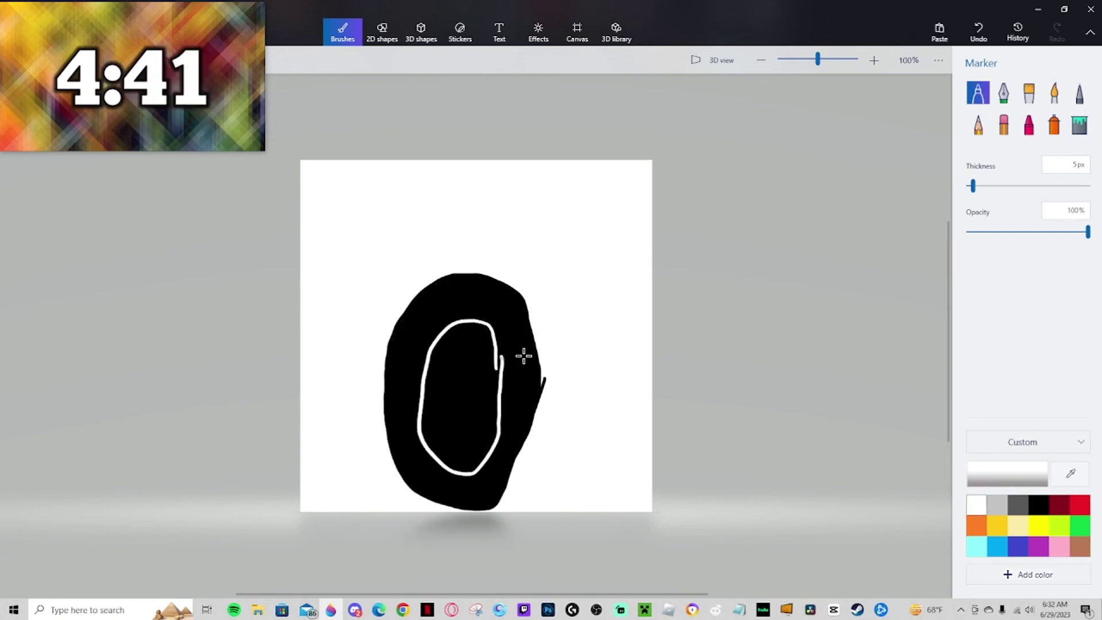
left_click(1079, 124)
left_click(477, 391)
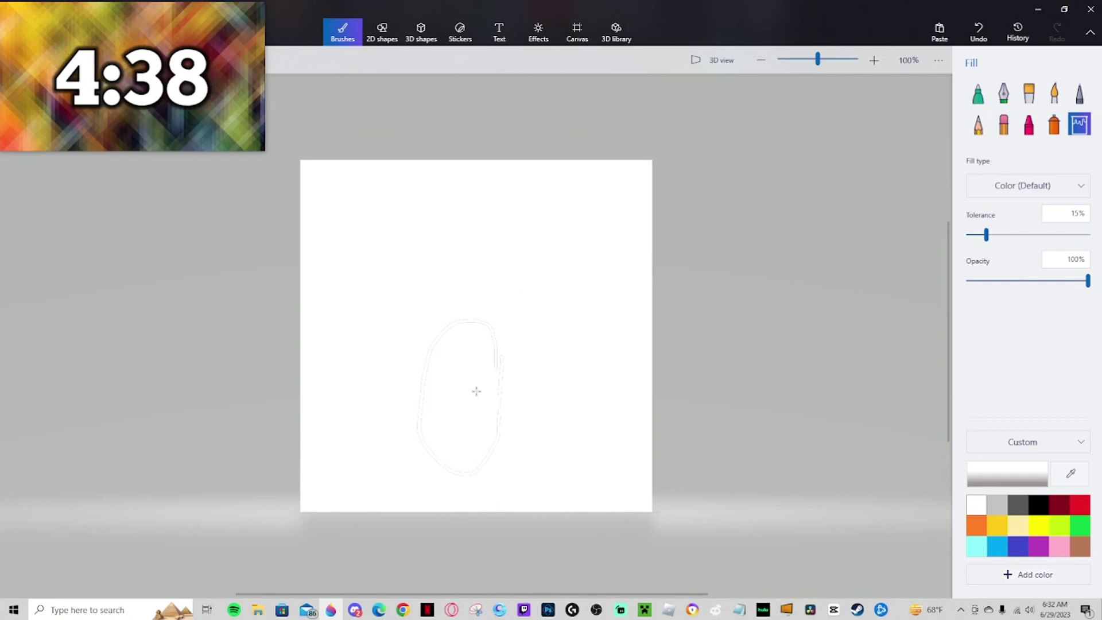
Outline a rounded head in black above the faint oval, with two long ears angling outward from its top.
left_click(977, 91)
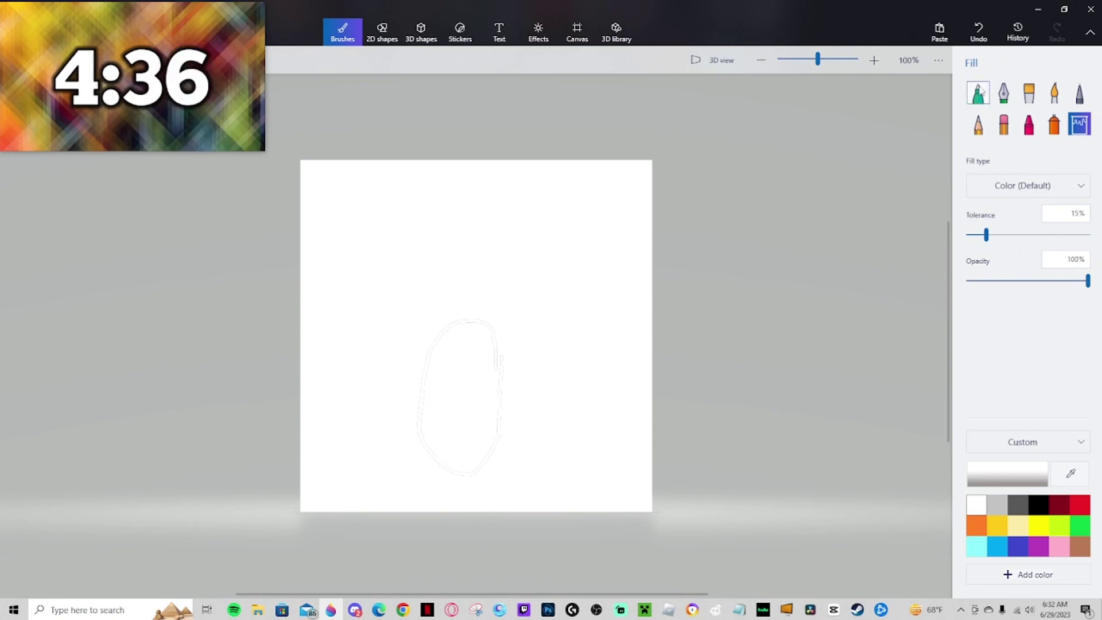
mouse_move(500, 222)
left_mouse_down()
mouse_move(414, 217)
mouse_move(458, 273)
mouse_move(514, 237)
mouse_move(485, 212)
left_mouse_up()
mouse_move(415, 217)
left_mouse_down()
mouse_move(391, 176)
mouse_move(405, 165)
mouse_move(425, 170)
mouse_move(446, 201)
mouse_move(483, 207)
mouse_move(518, 159)
mouse_move(546, 176)
mouse_move(511, 232)
left_mouse_up()
Fill both of the new head's ears black.
left_click(1079, 124)
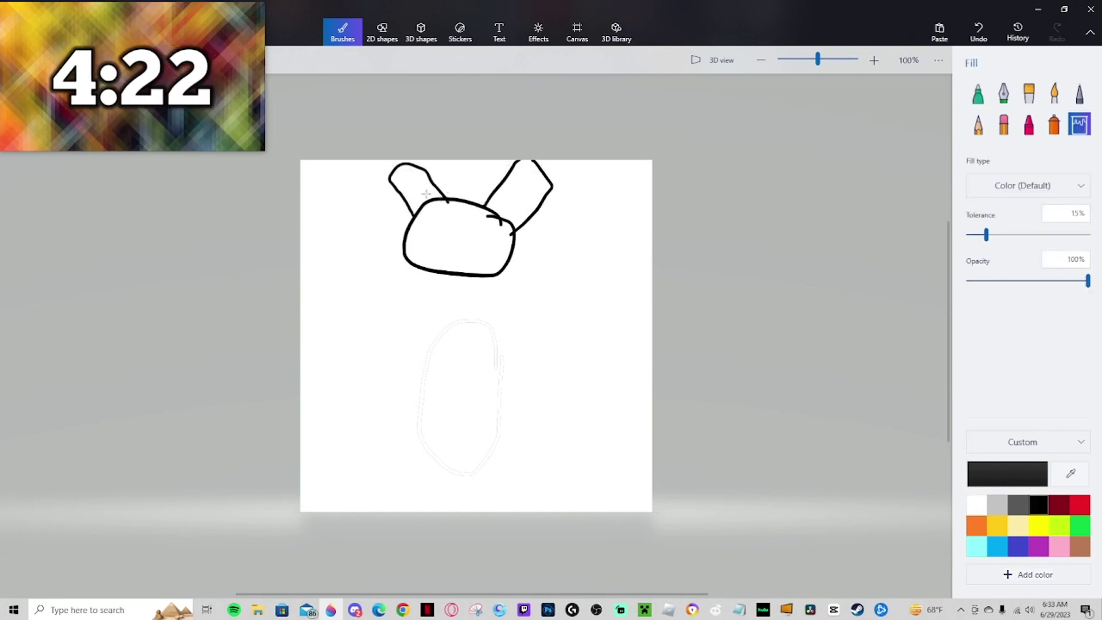
left_click(524, 190)
left_click(445, 200)
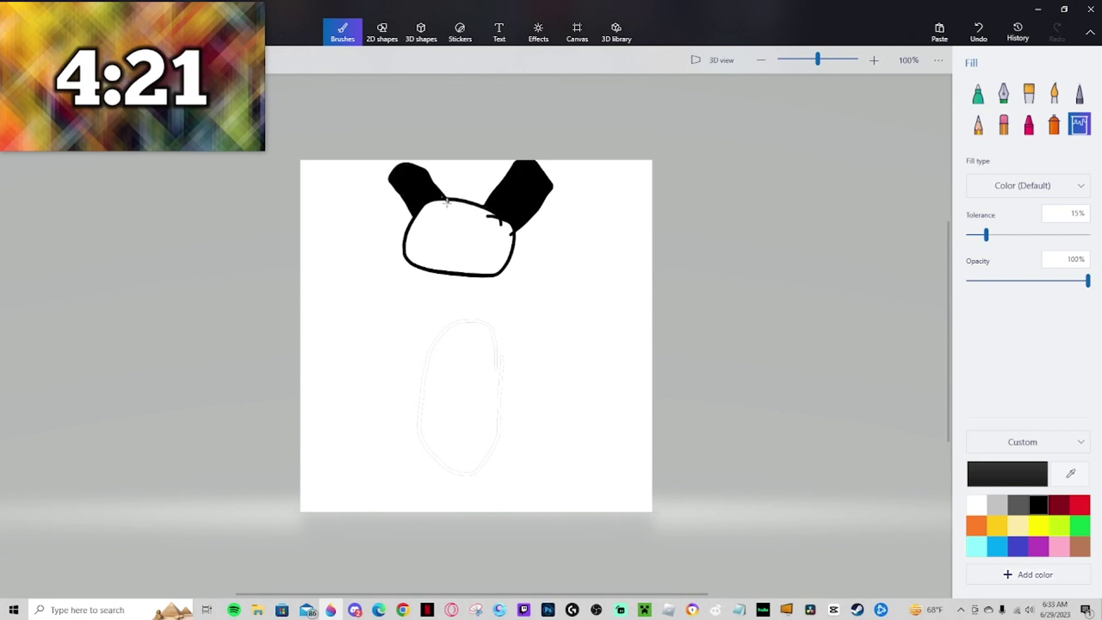
Draw the face with grey-lensed glasses, a small nose, a wide black smile and a small ear on each side of the head.
left_click(978, 93)
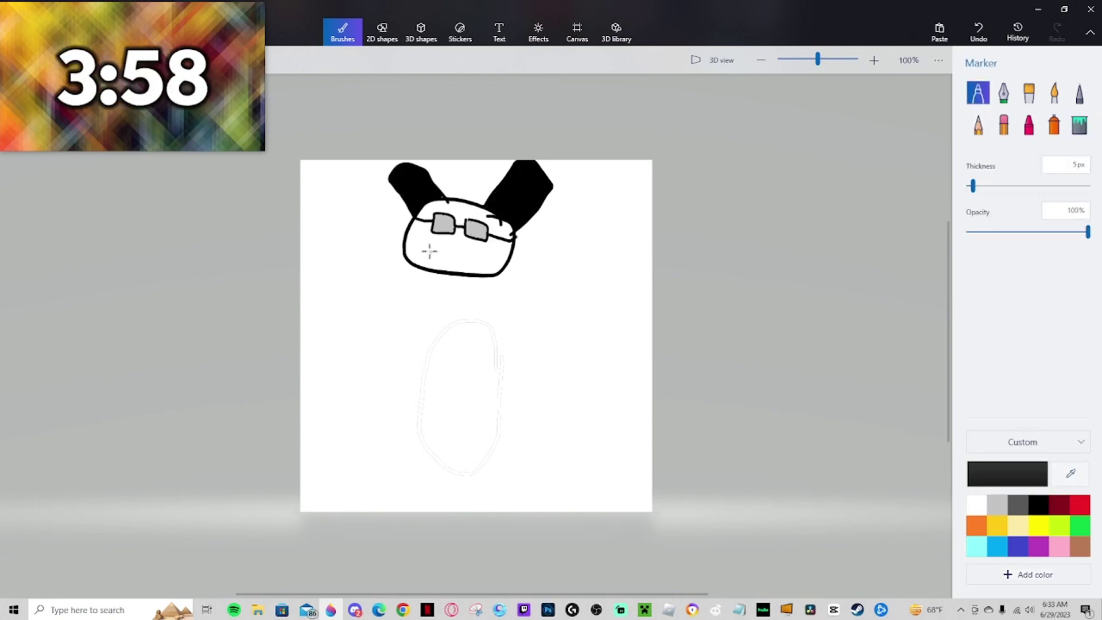
mouse_move(415, 225)
left_mouse_down()
mouse_move(460, 258)
mouse_move(512, 237)
left_mouse_up()
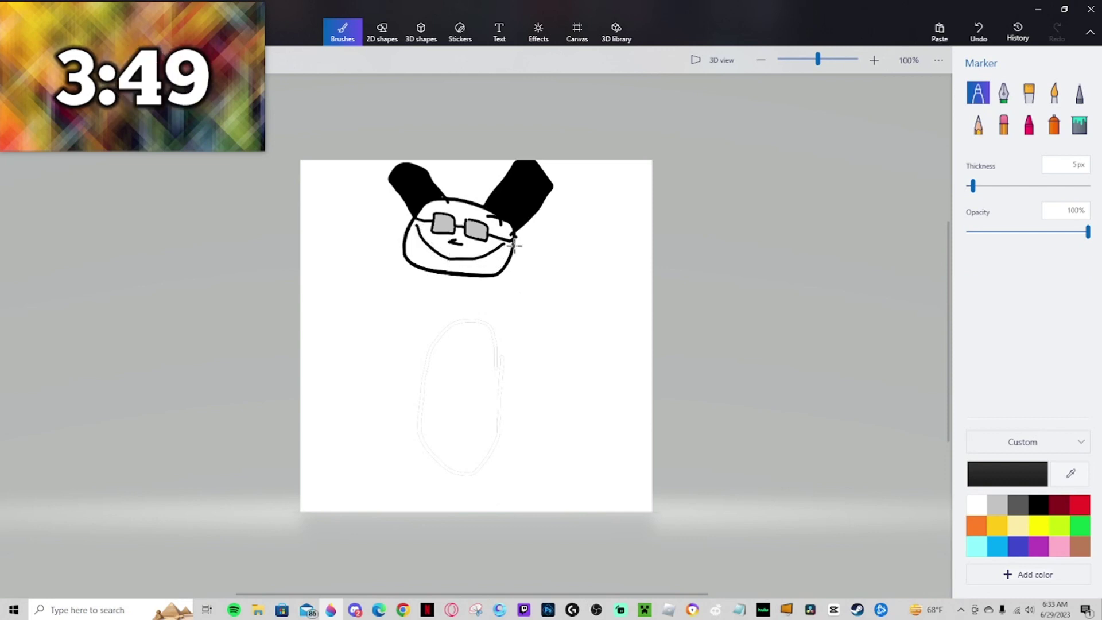
left_click_drag(513, 245, 511, 259)
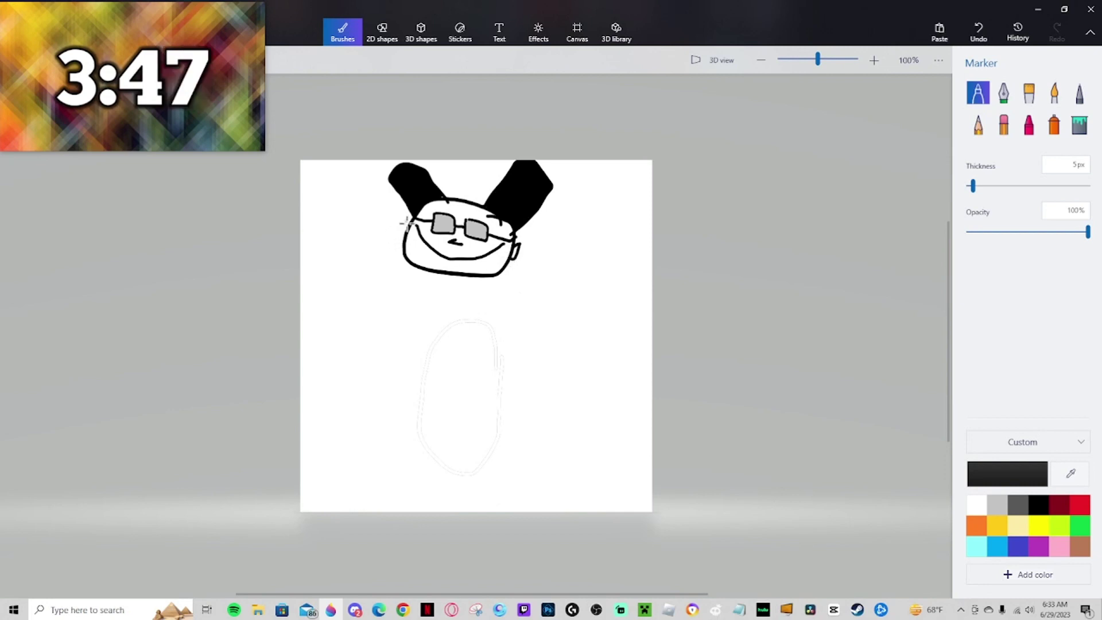
left_click_drag(406, 223, 407, 223)
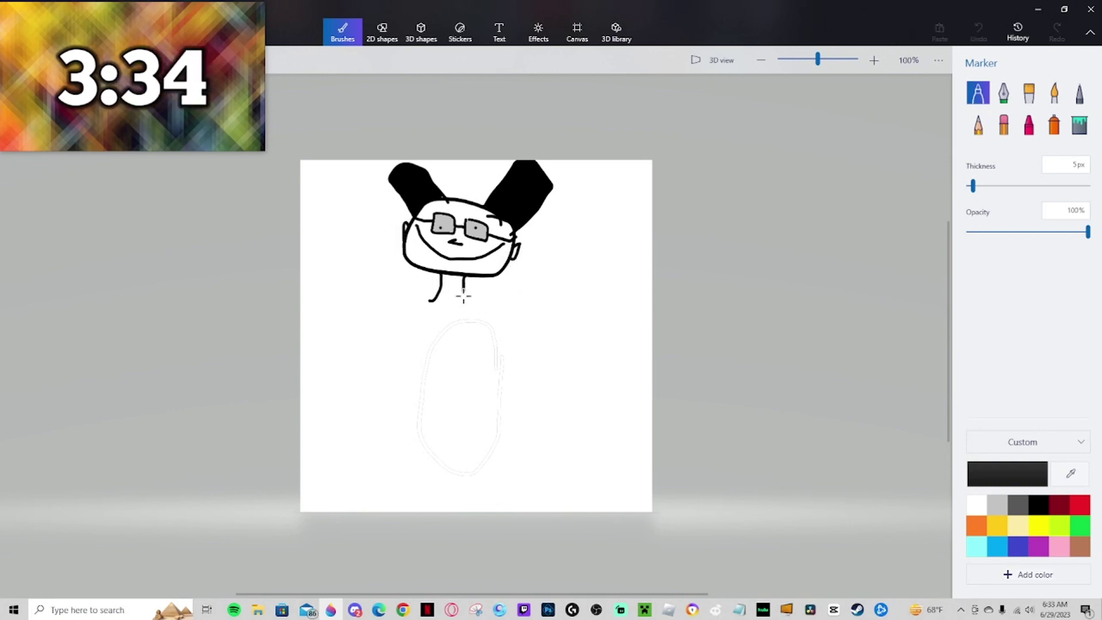
Draw a short neck and a very large round body below the head in black, and fill the body black.
left_click_drag(464, 294, 471, 306)
left_click_drag(551, 362, 550, 368)
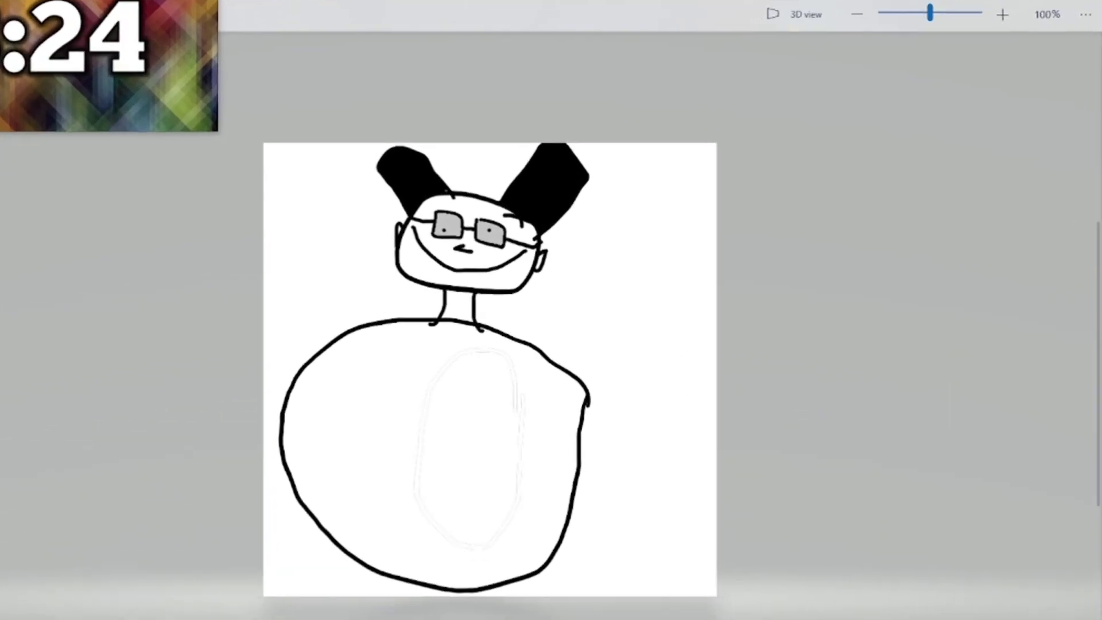
left_click(449, 365)
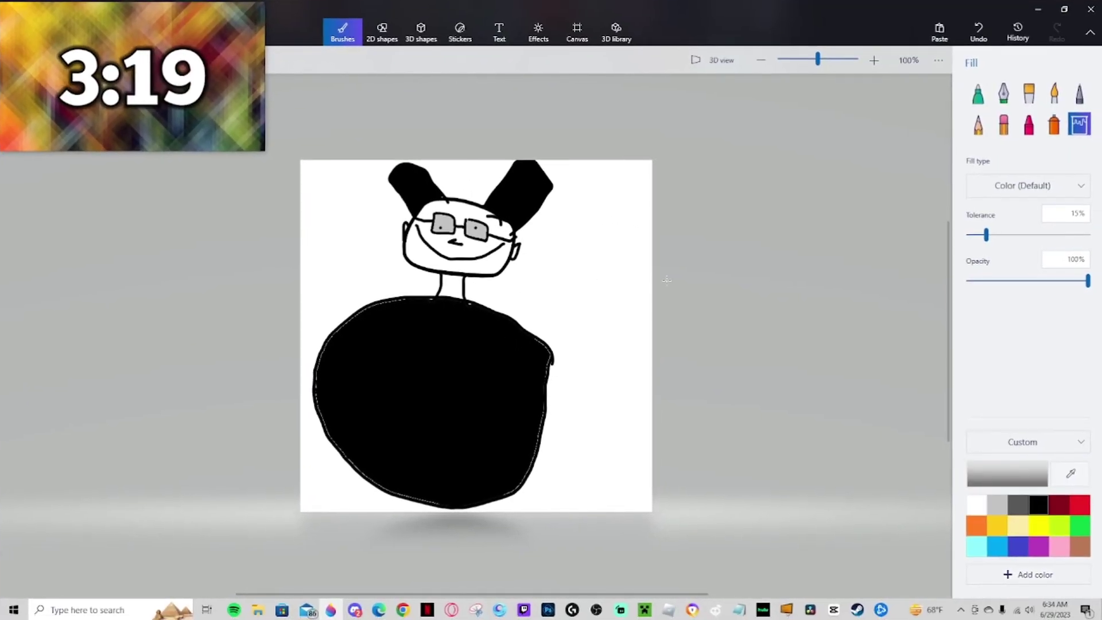
Draw light grey concentric rings across the round black body, from a small central oval out towards its edge.
left_click(978, 92)
mouse_move(490, 361)
left_mouse_down()
mouse_move(484, 352)
mouse_move(453, 401)
mouse_move(492, 369)
mouse_move(487, 355)
mouse_move(458, 374)
mouse_move(467, 369)
left_mouse_up()
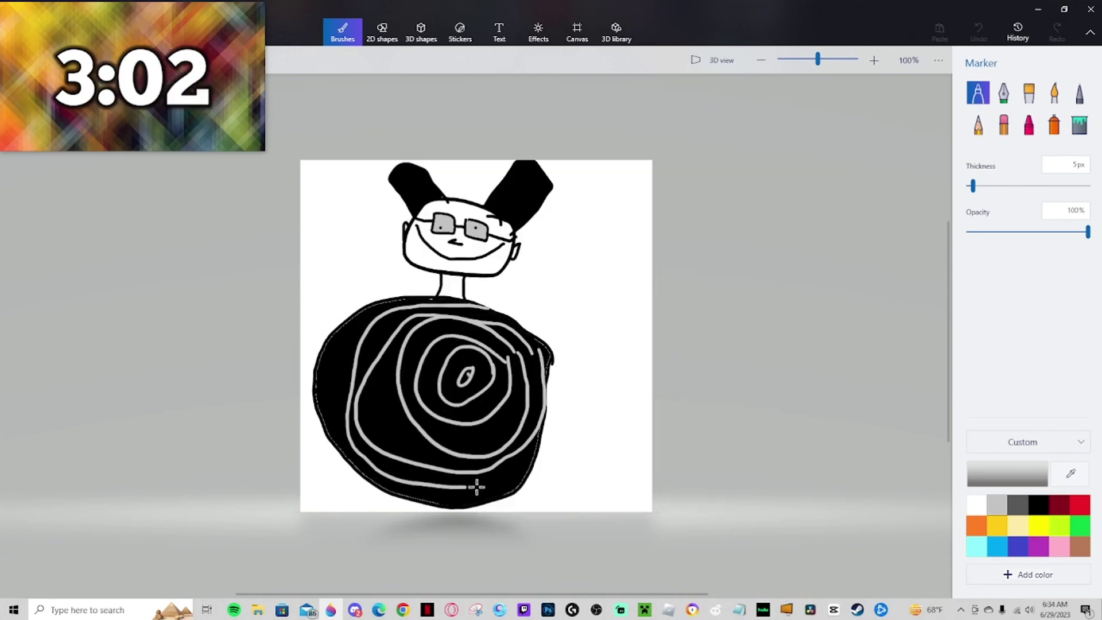
left_click_drag(475, 484, 537, 475)
Fill the bands between the body's light grey rings and the outer rim with dark grey.
left_click(1017, 506)
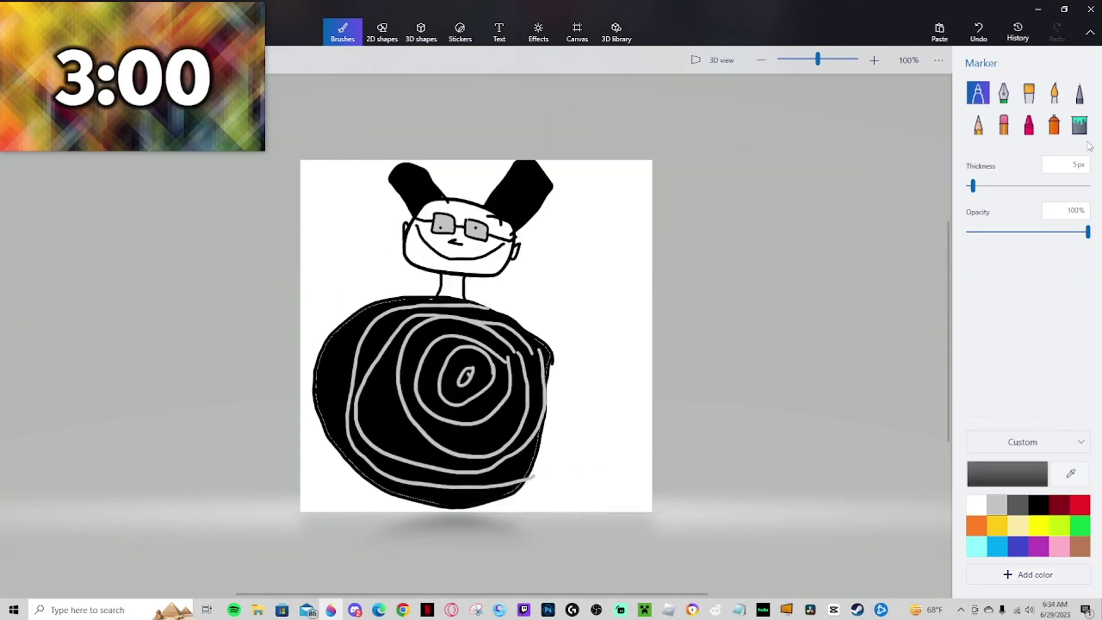
left_click(1079, 125)
left_click(474, 381)
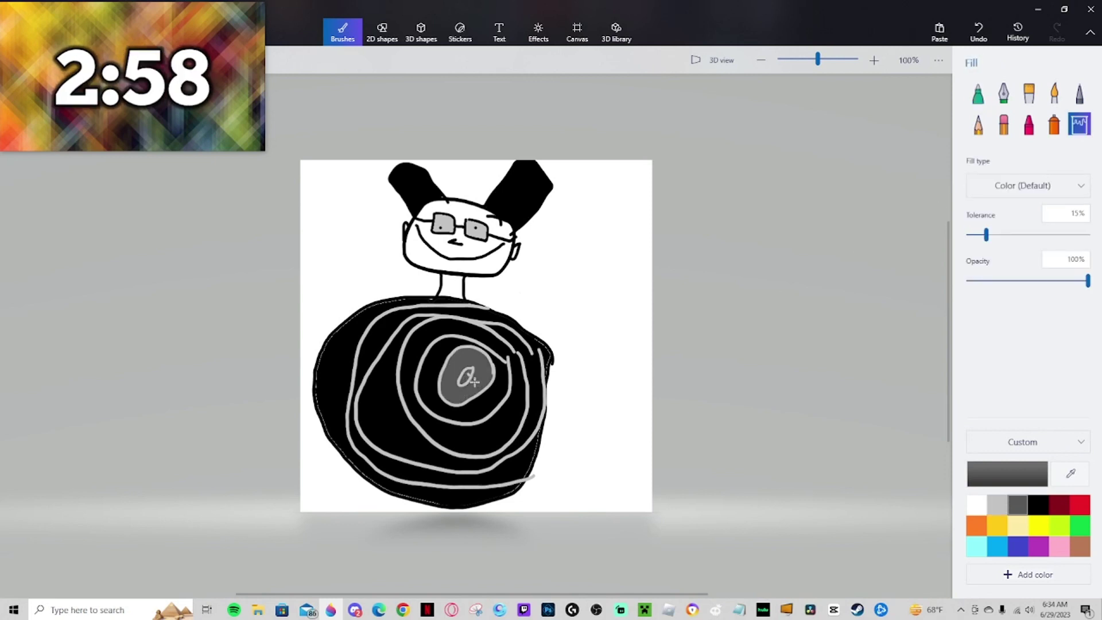
left_click(484, 401)
left_click(501, 435)
left_click(519, 446)
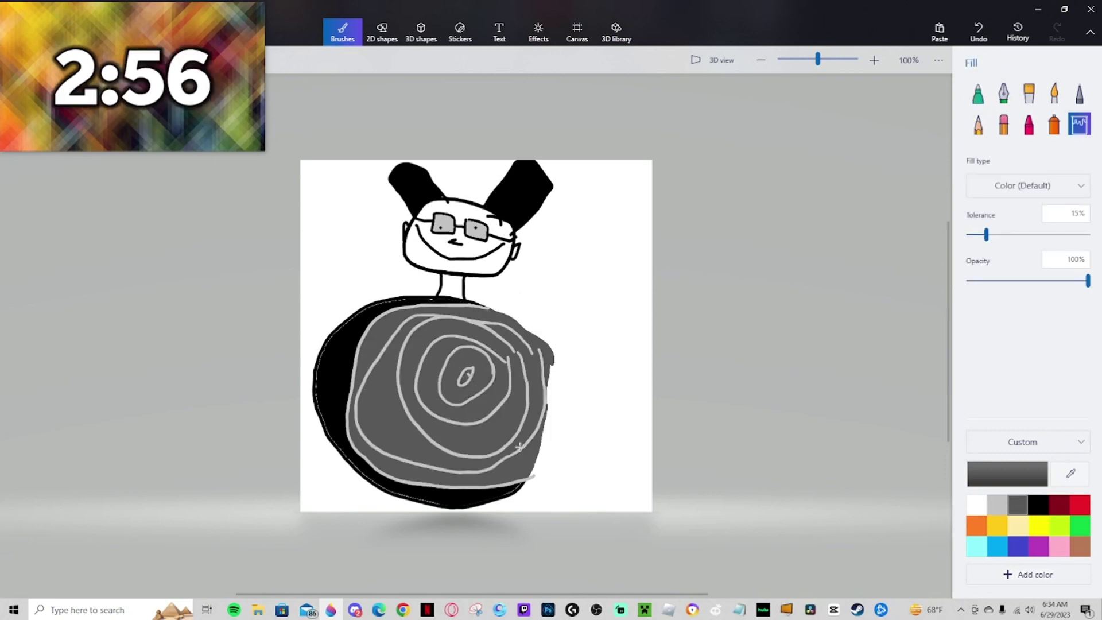
left_click(468, 497)
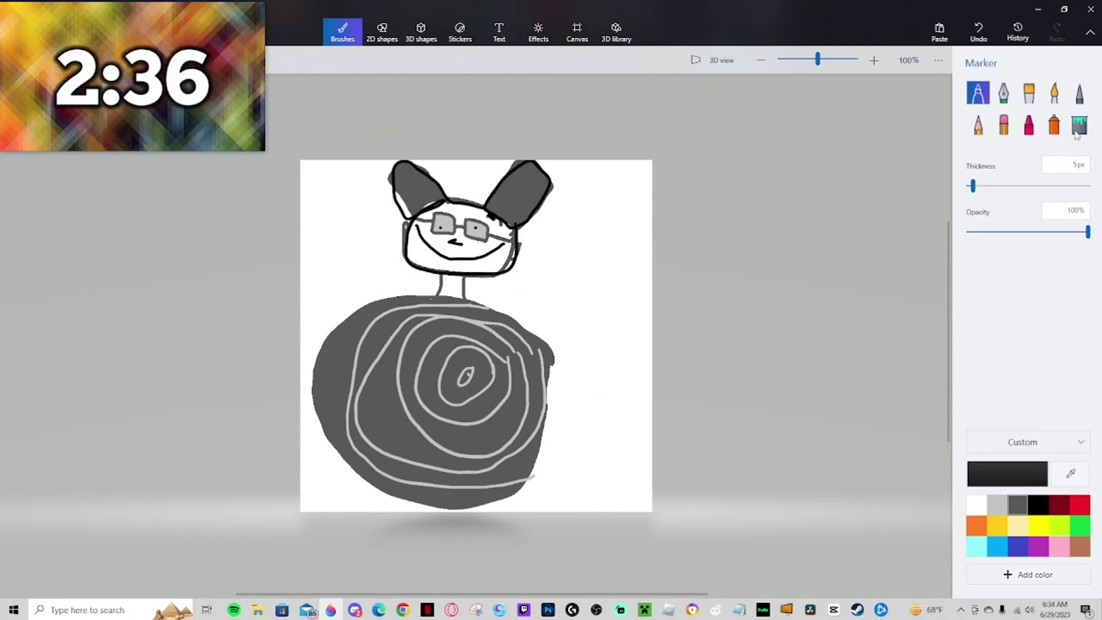
Fill both of the head's long dark grey ears black again, including the leftover white gap.
left_click(1076, 133)
left_click(519, 189)
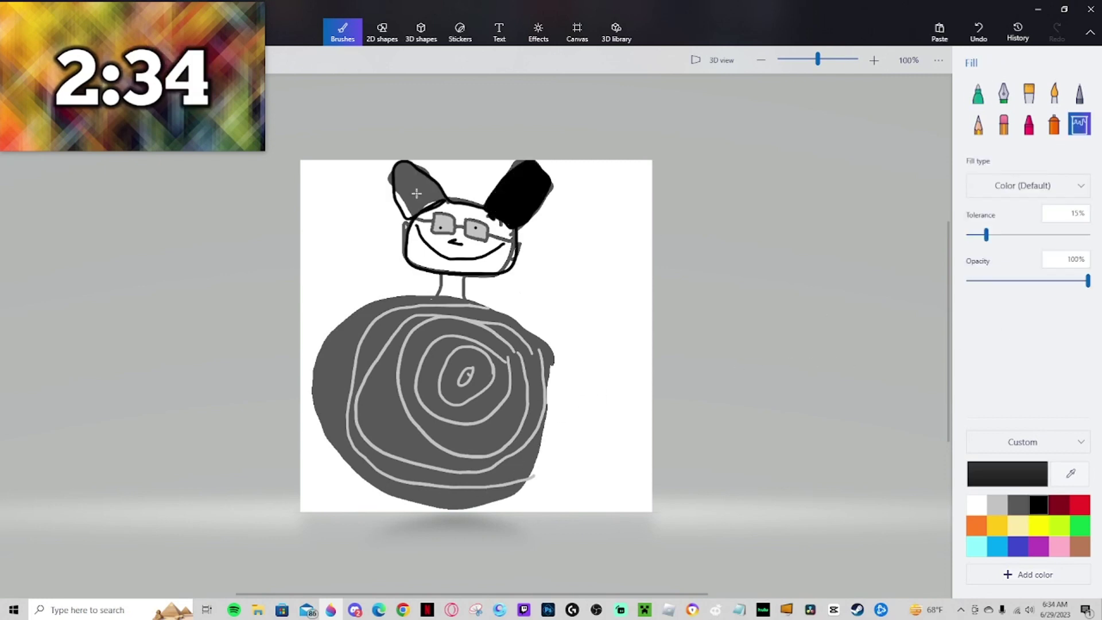
left_click(413, 185)
left_click(402, 205)
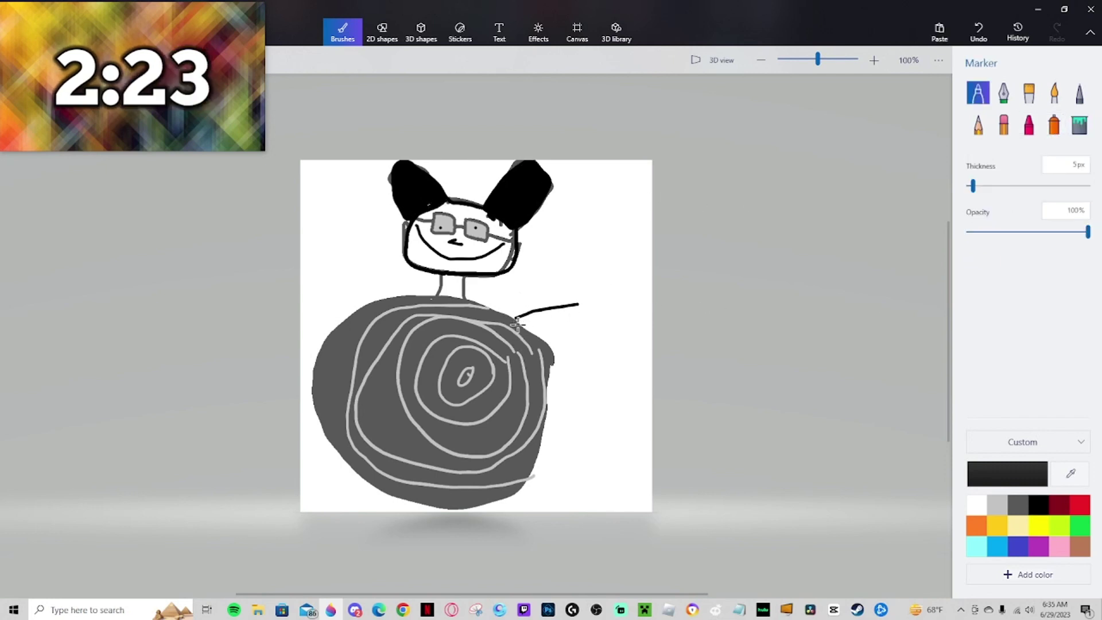
Outline a bent arm with a large fingered hand hanging beside the body in black, and fill it black.
left_click_drag(517, 326, 561, 319)
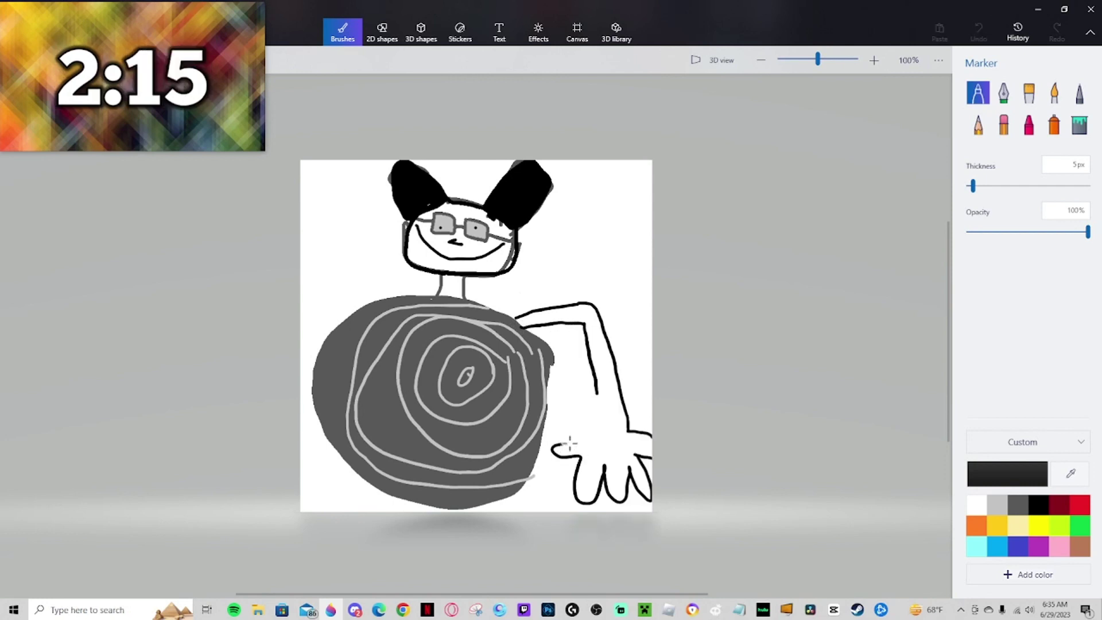
mouse_move(570, 442)
left_mouse_down()
mouse_move(585, 394)
mouse_move(597, 393)
left_mouse_up()
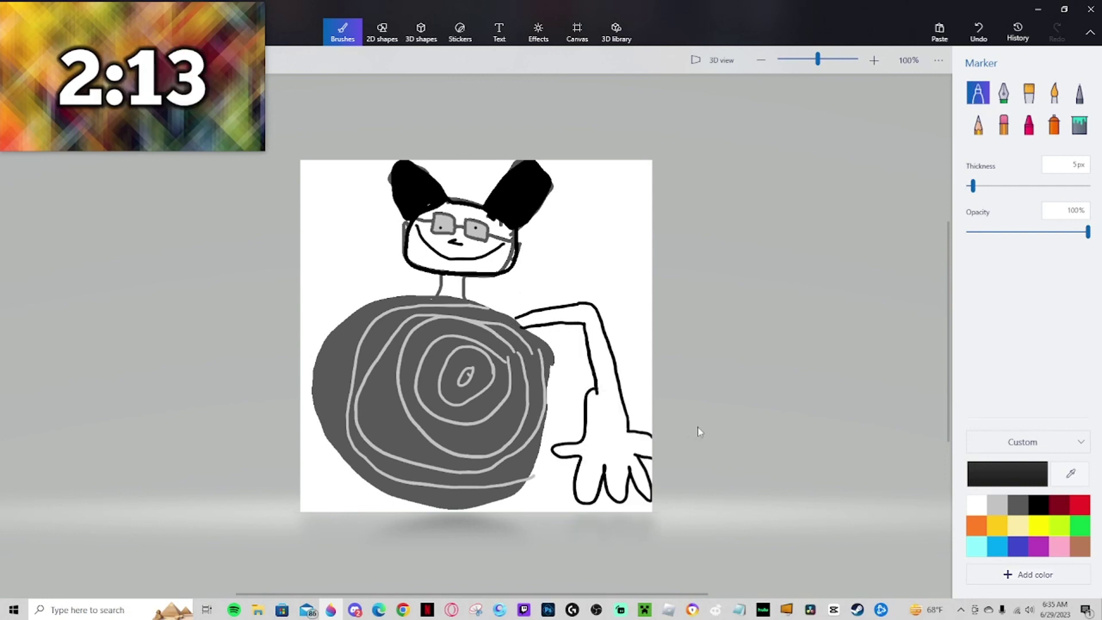
left_click(1079, 125)
left_click(607, 365)
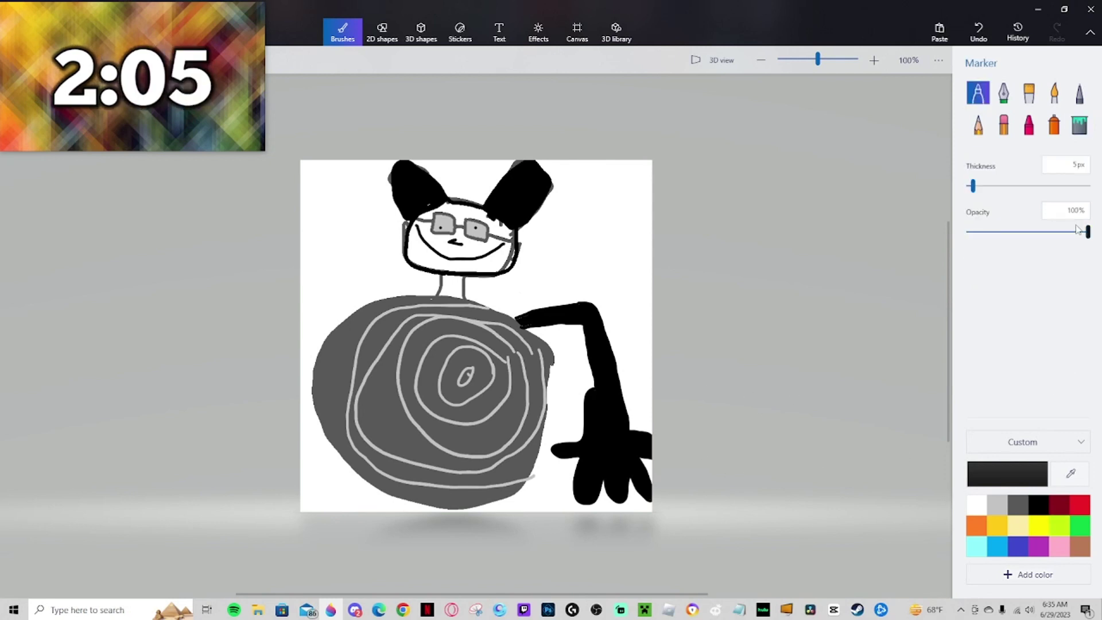
Draw a brown arm reaching in from the canvas edge with its hand resting on the belly, and fill it solid brown.
left_click(1084, 540)
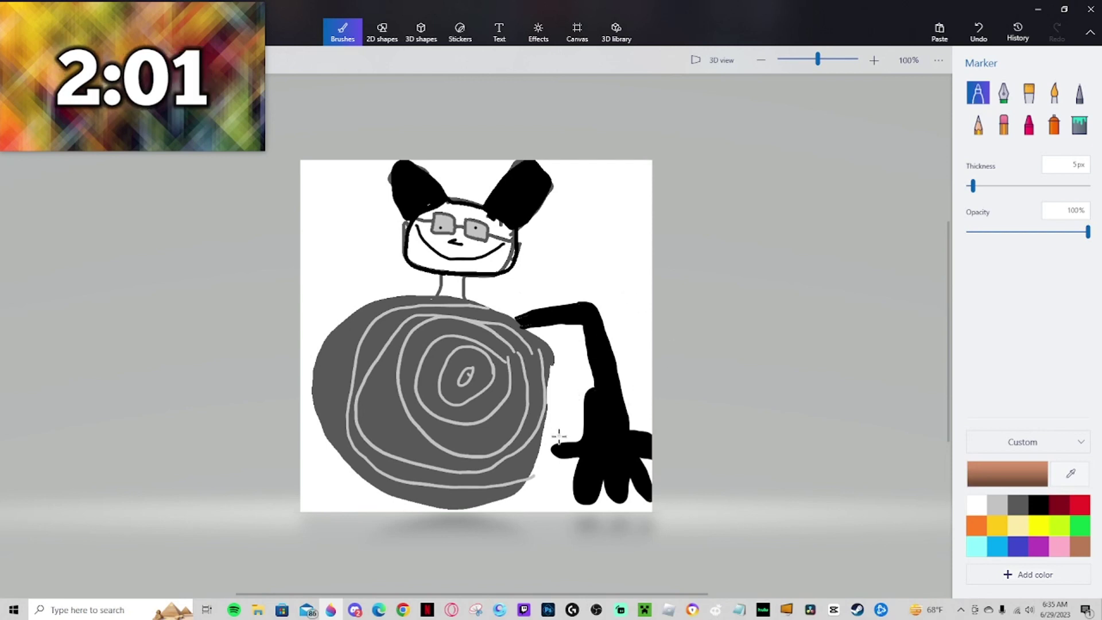
left_click_drag(400, 408, 640, 440)
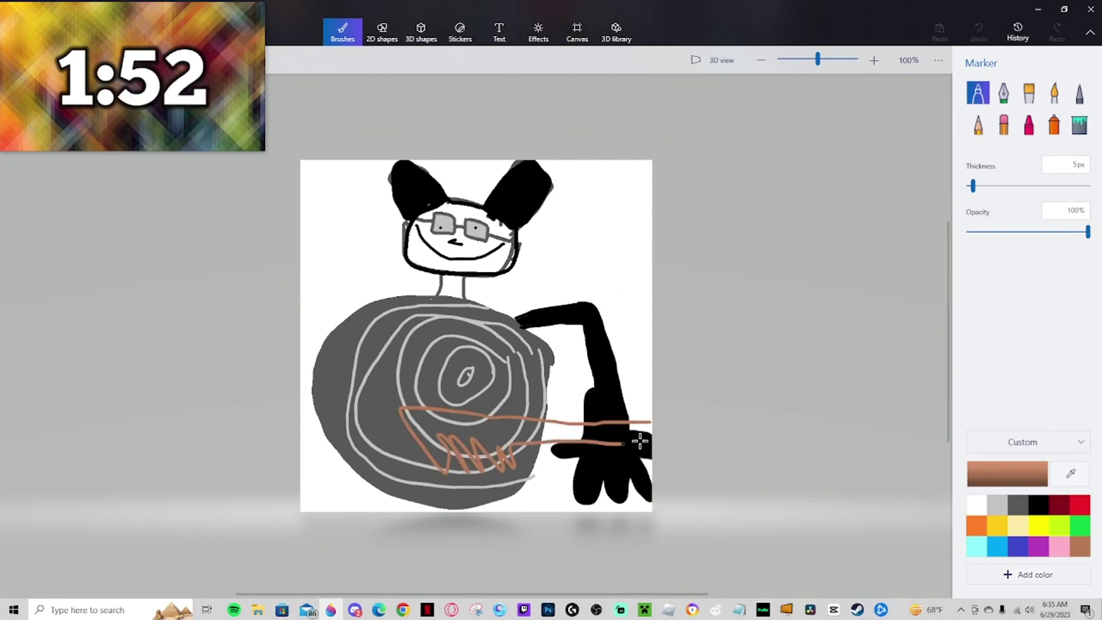
left_click(1079, 124)
left_click(513, 423)
left_click(562, 432)
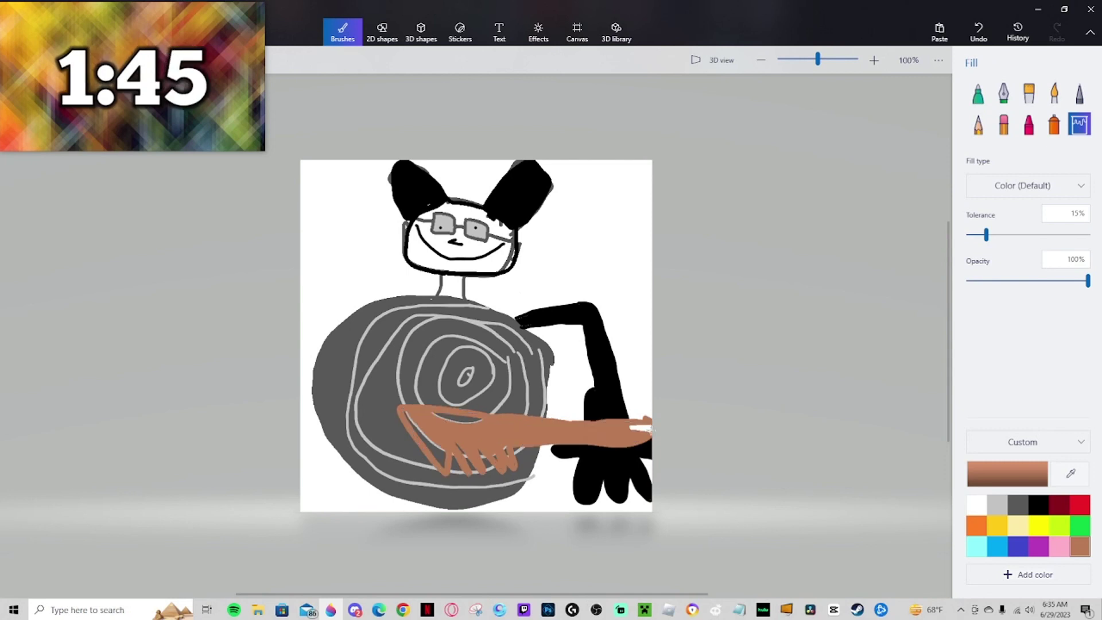
left_click(636, 429)
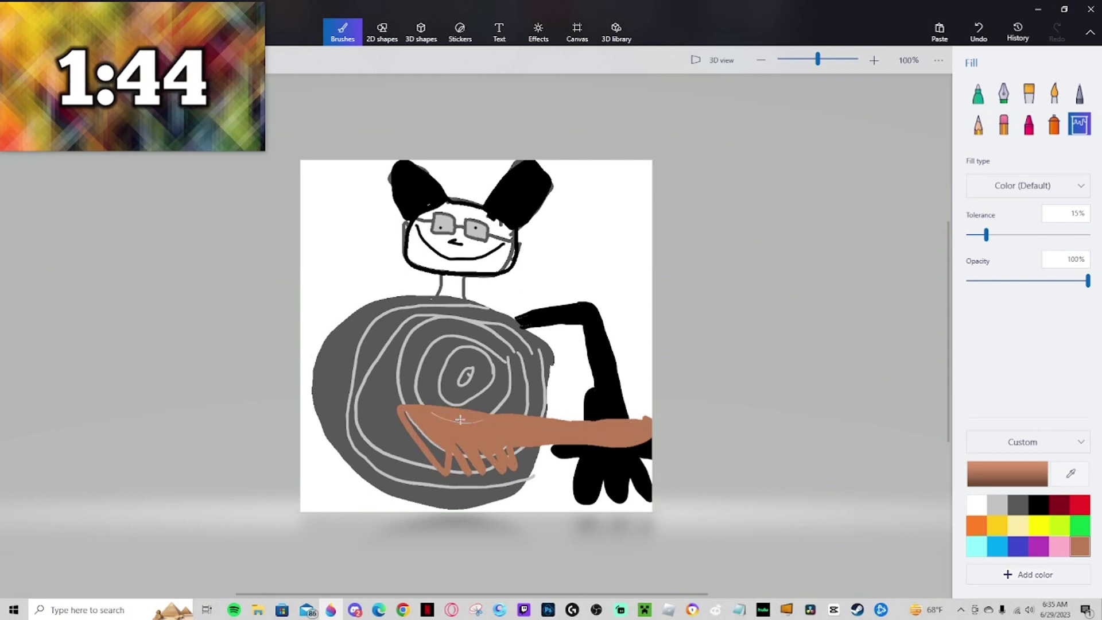
left_click(433, 443)
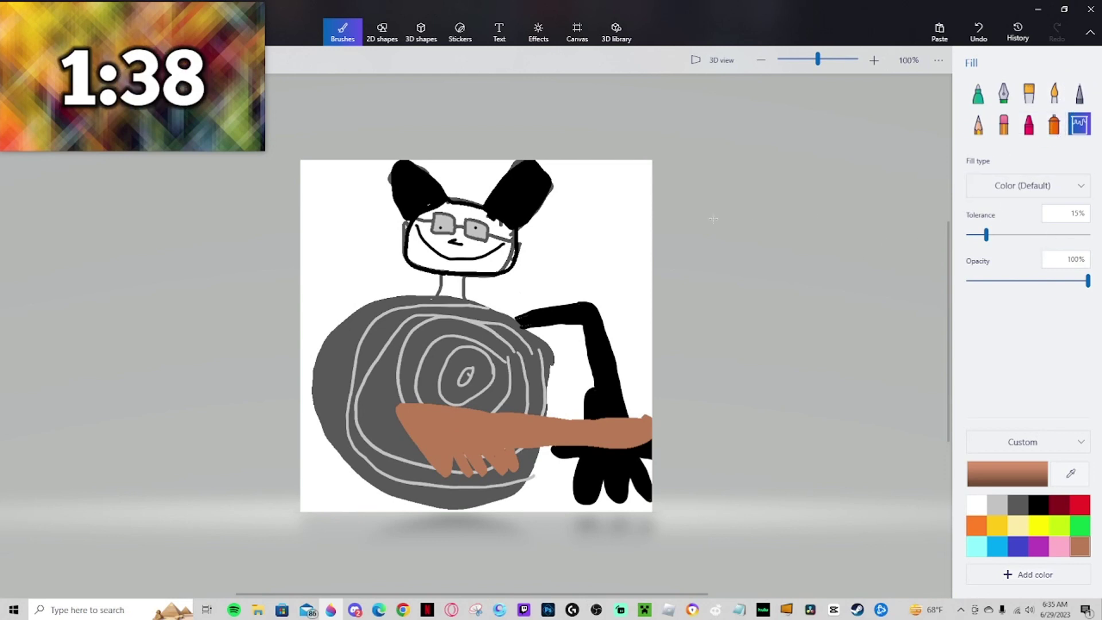
Draw a bright green horizon line on both sides of the body and fill the ground below it green.
left_click(1080, 525)
left_click(978, 93)
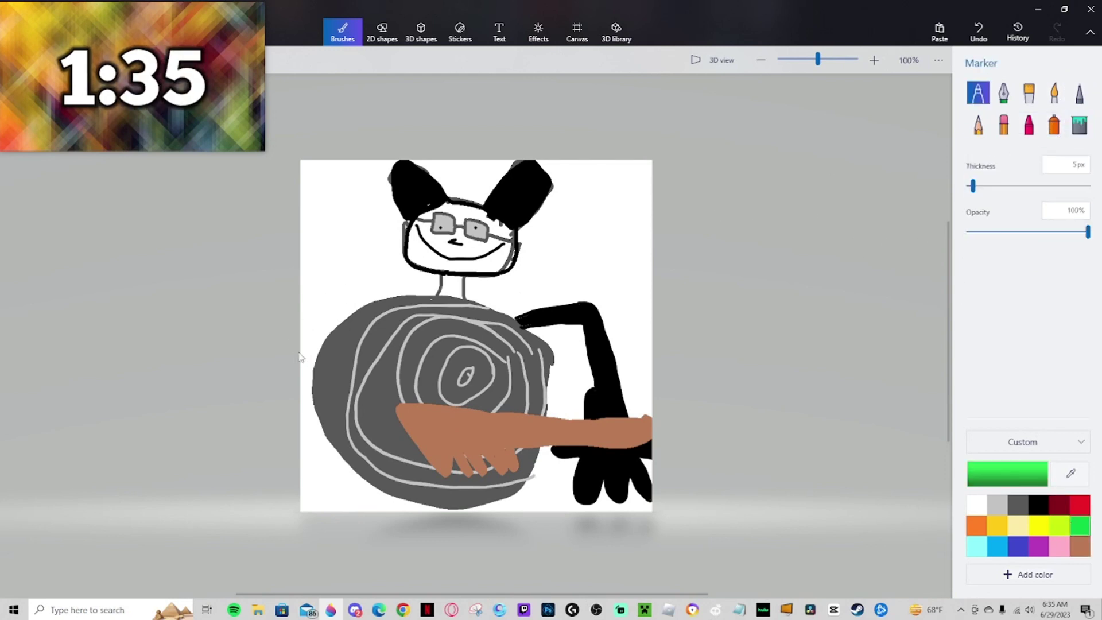
left_click_drag(301, 347, 320, 348)
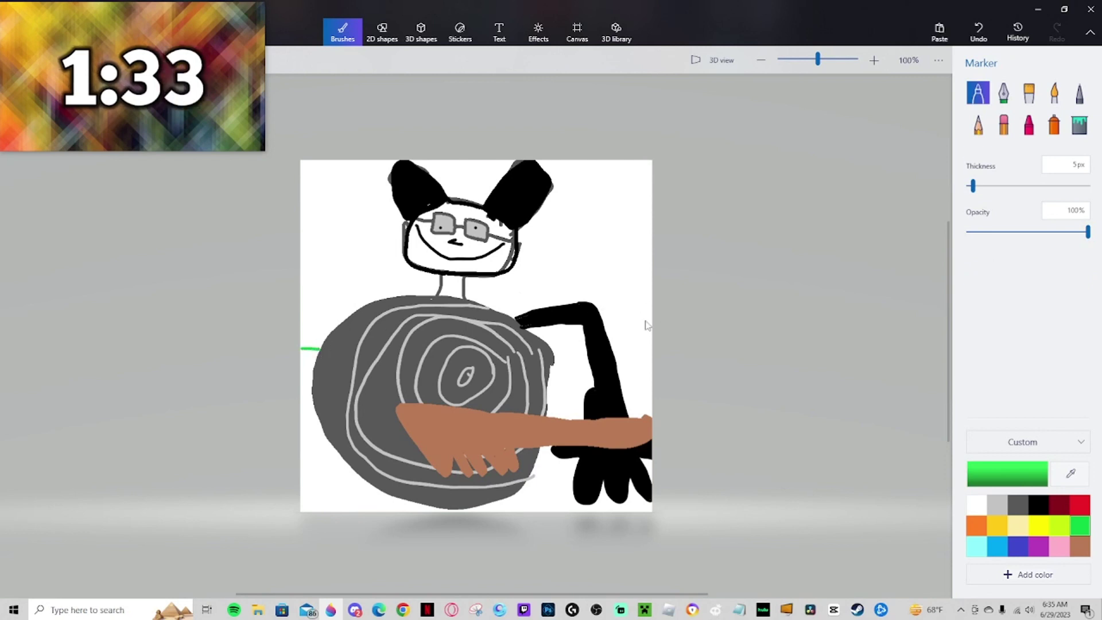
left_click_drag(538, 343, 614, 336)
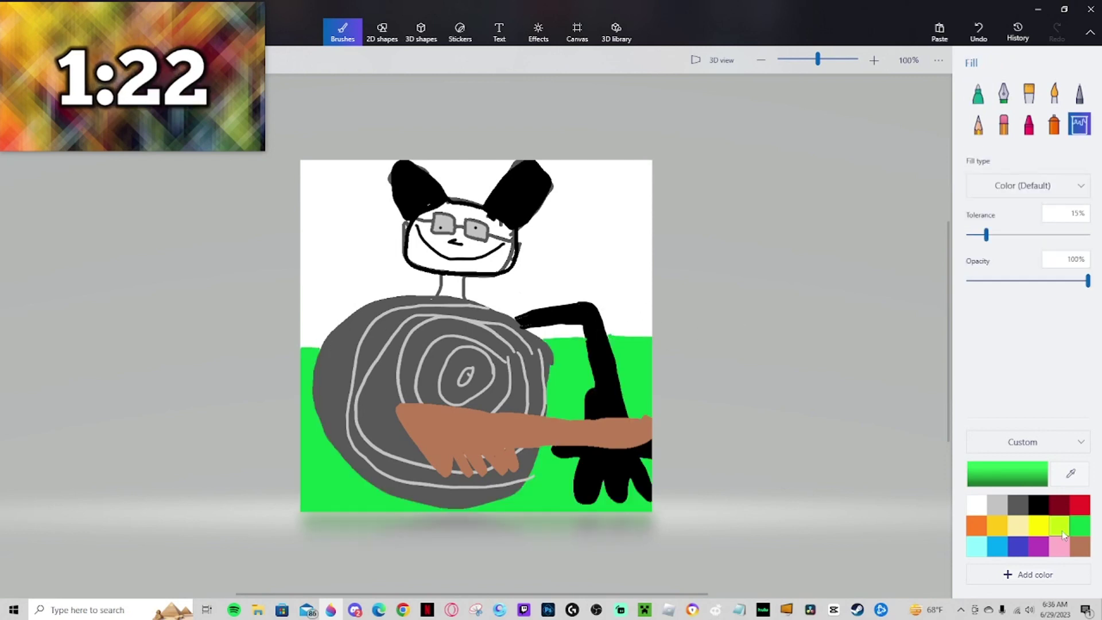
Add a solid brown wavy-edged shape down the canvas edge behind the character and fill the remaining sky blue.
left_click(1079, 546)
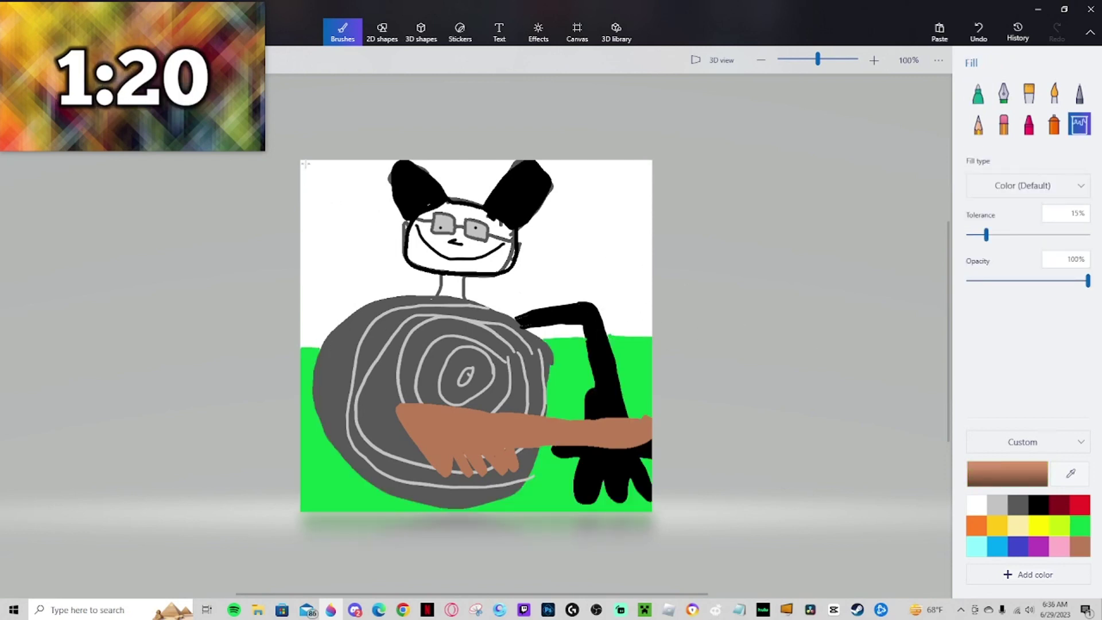
left_click(978, 93)
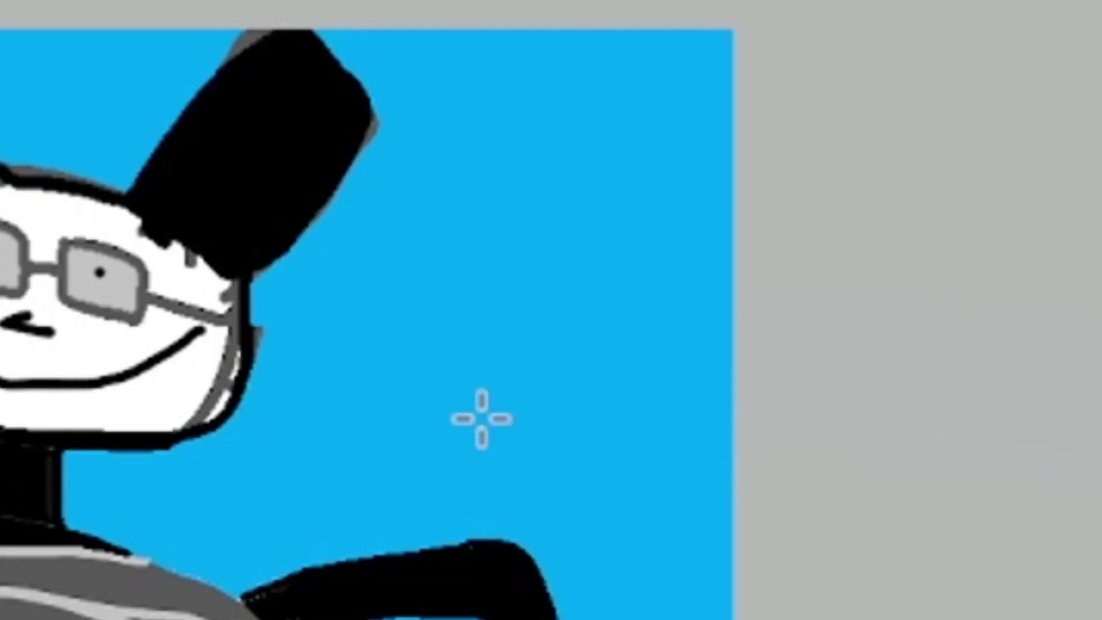
Draw a small winged insect with a round head in black in the sky above the black arm.
left_click_drag(584, 226, 588, 227)
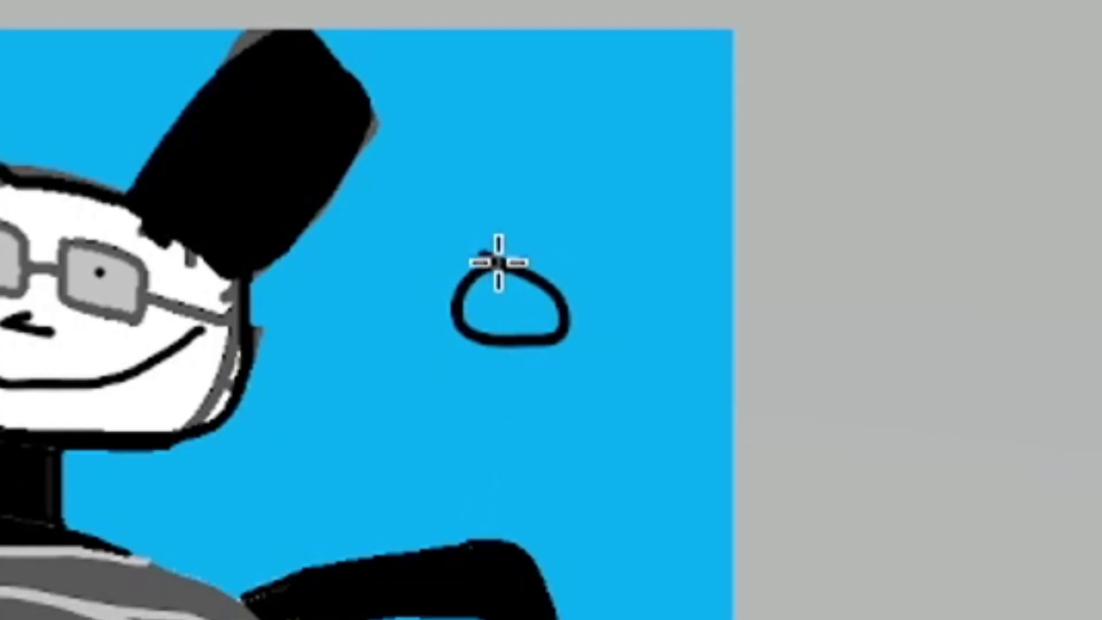
mouse_move(483, 254)
left_mouse_down()
mouse_move(650, 181)
mouse_move(581, 288)
mouse_move(557, 301)
mouse_move(582, 291)
mouse_move(636, 308)
mouse_move(593, 259)
mouse_move(533, 234)
mouse_move(526, 245)
mouse_move(482, 115)
mouse_move(598, 212)
mouse_move(608, 253)
left_mouse_up()
left_click_drag(655, 210, 656, 68)
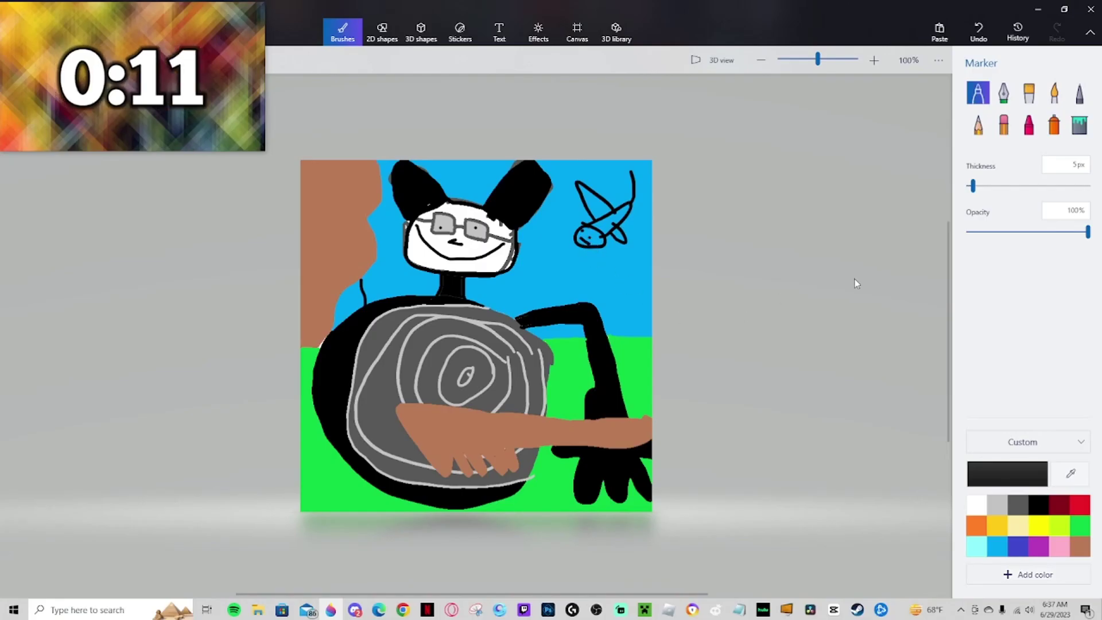
Start a new blank drawing and play the five-minute countdown video.
mouse_move(59, 115)
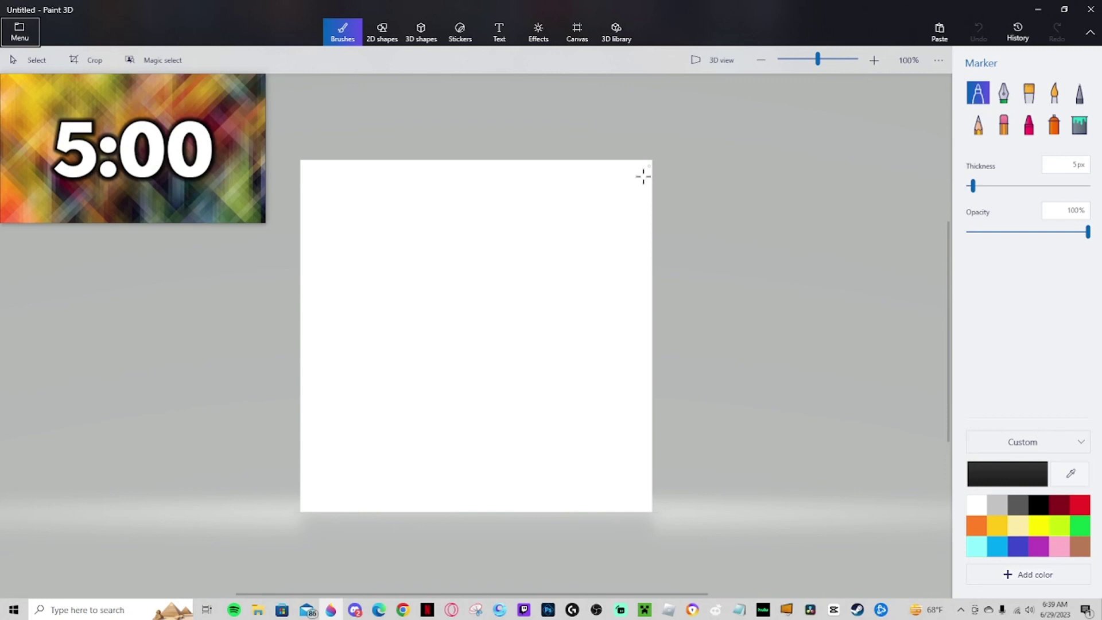
mouse_move(228, 152)
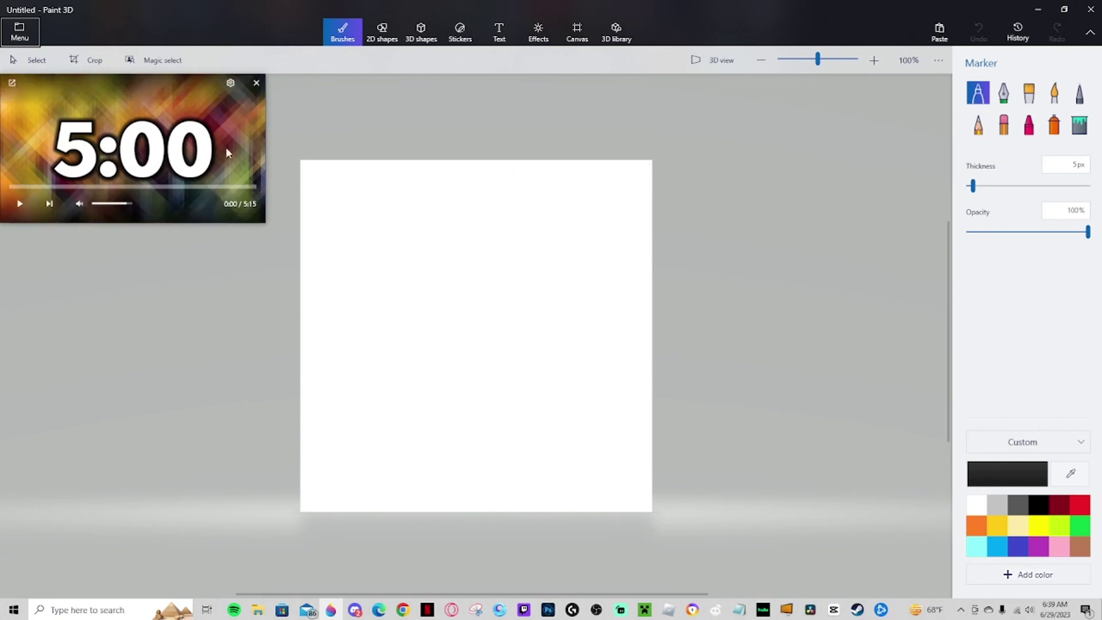
left_click(15, 204)
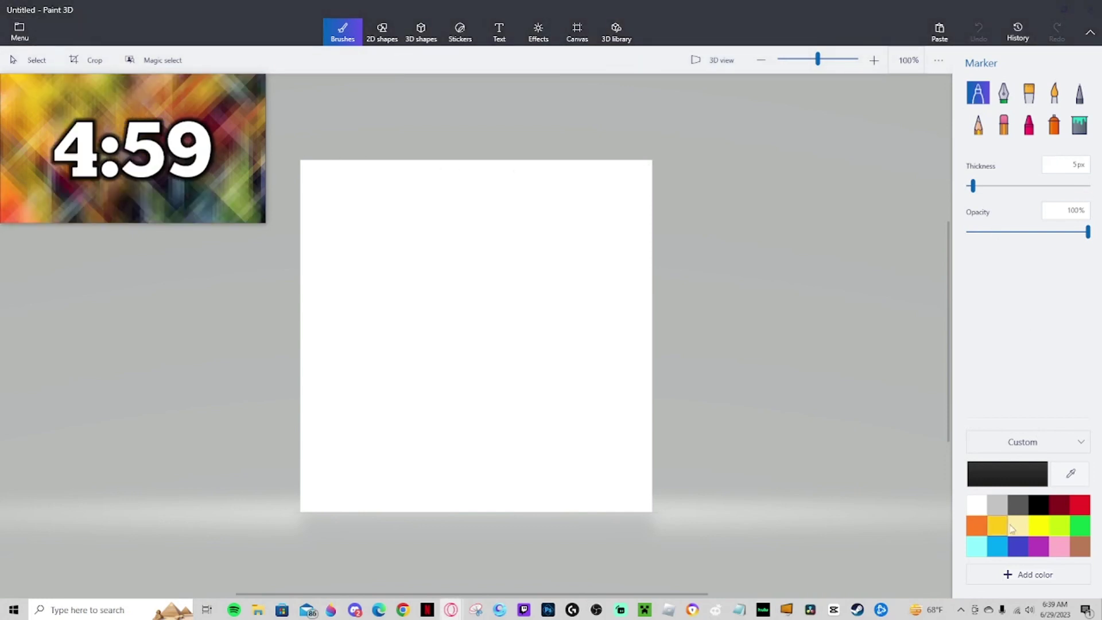
Outline a dinosaur in bright green with an open jaw, long body and pointed tail, and colour in its two short legs.
left_click(1079, 525)
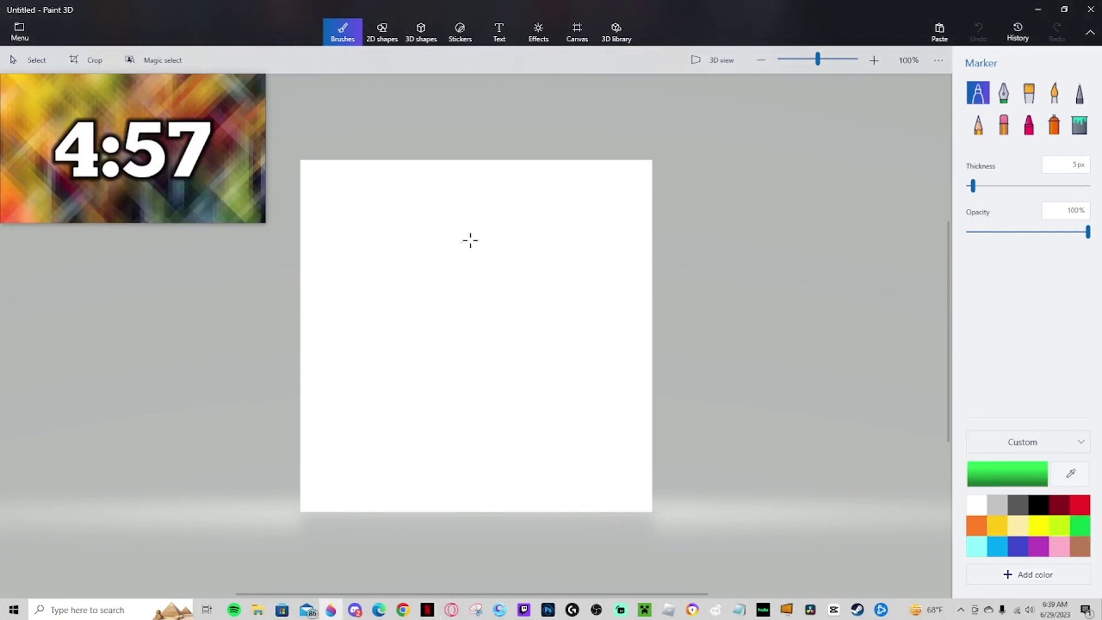
mouse_move(530, 225)
left_mouse_down()
mouse_move(487, 336)
mouse_move(495, 446)
mouse_move(517, 488)
mouse_move(507, 505)
mouse_move(516, 460)
left_mouse_up()
mouse_move(518, 462)
left_mouse_down()
mouse_move(566, 455)
mouse_move(568, 491)
mouse_move(578, 457)
mouse_move(563, 501)
mouse_move(581, 491)
mouse_move(578, 467)
left_mouse_up()
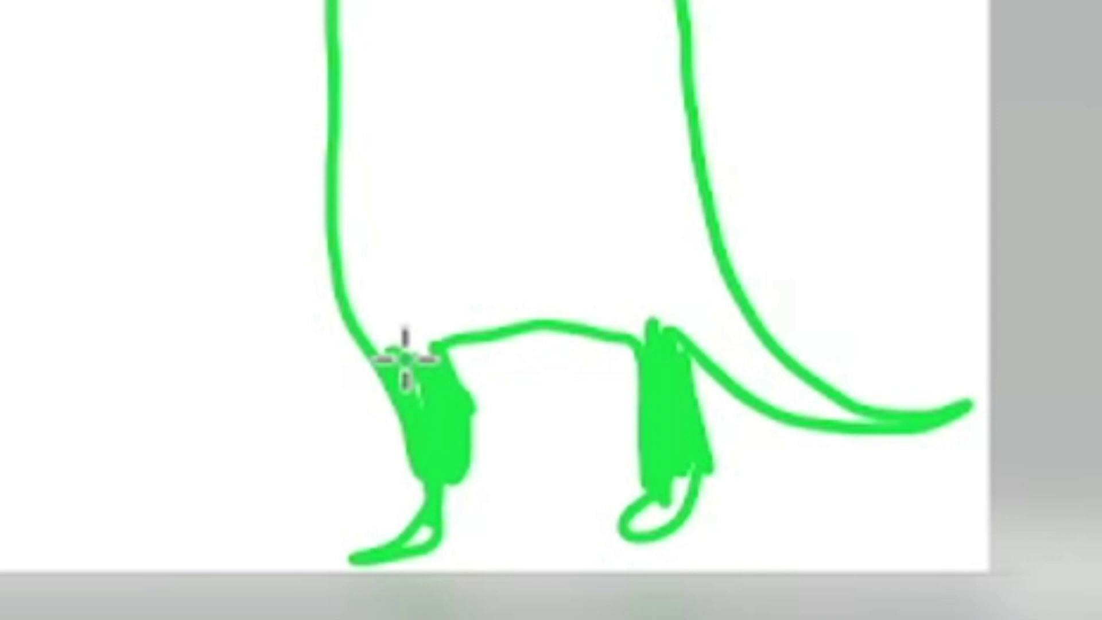
left_click_drag(405, 359, 396, 350)
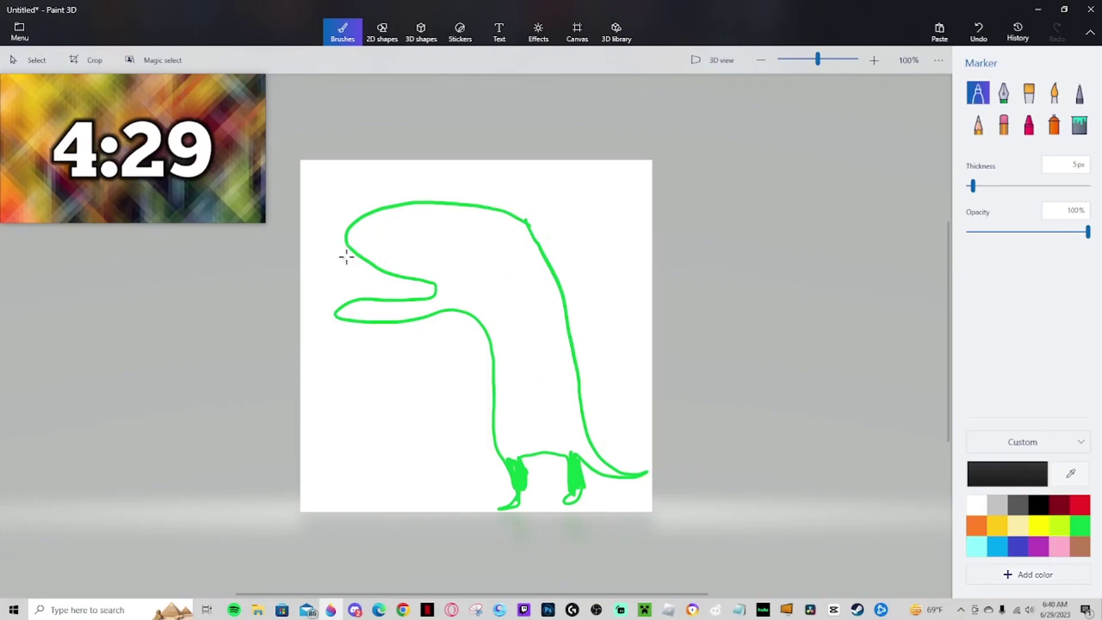
Draw jagged black teeth along the upper and lower edges of the dinosaur's open mouth.
left_click_drag(348, 251, 357, 270)
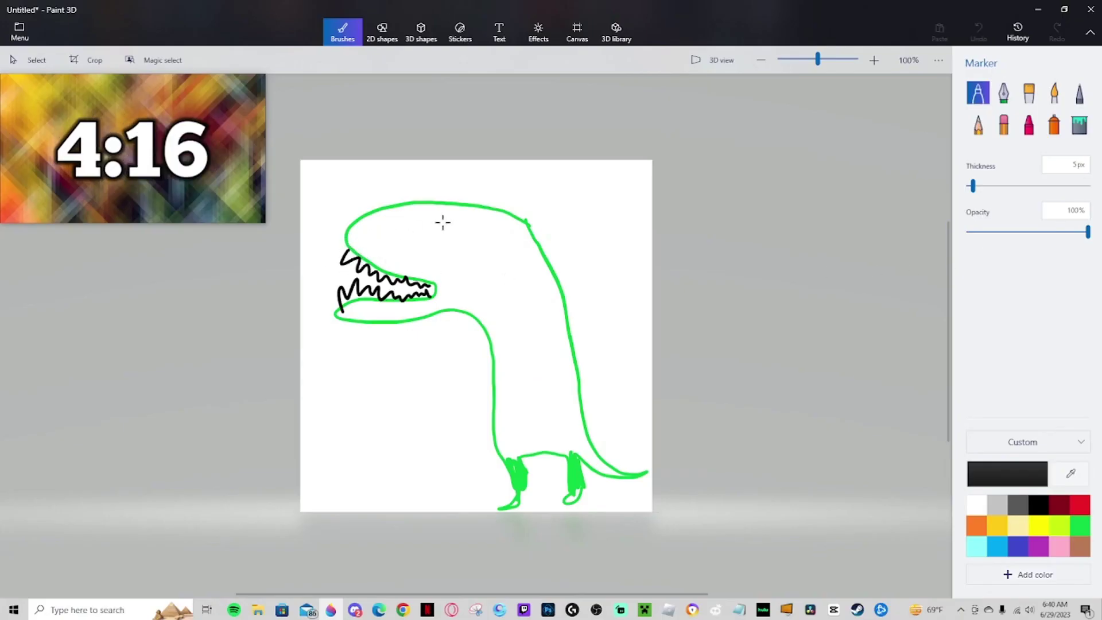
Draw a flat oblong eye with a dot pupil in black on the head, and outline yellow spikes from head to tail.
left_click_drag(442, 221, 452, 224)
left_click(411, 228)
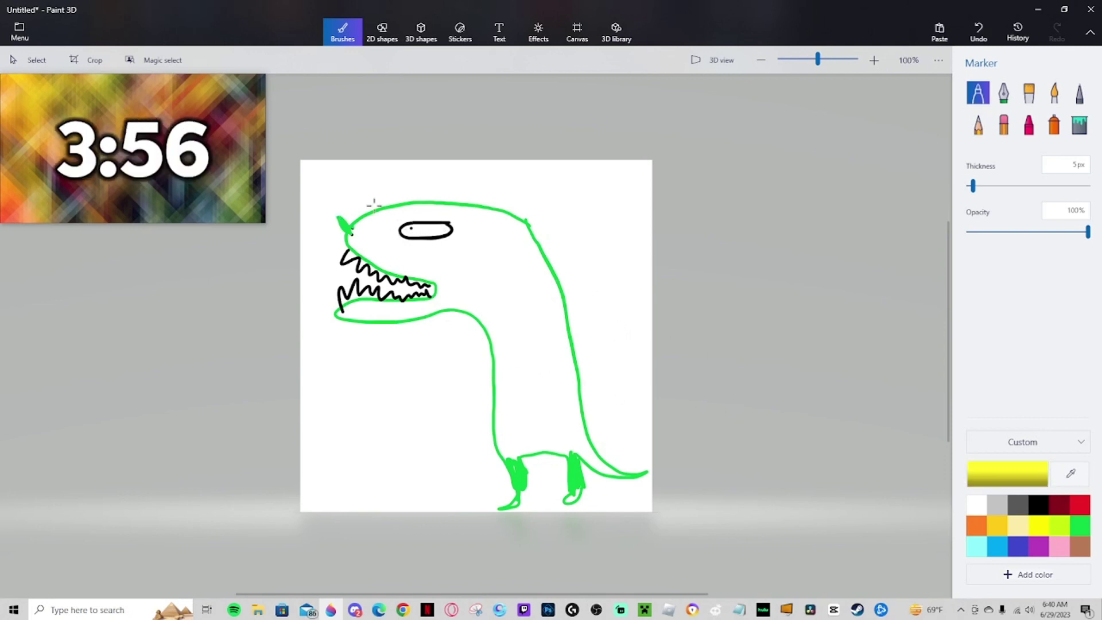
mouse_move(372, 211)
left_mouse_down()
mouse_move(368, 177)
mouse_move(398, 205)
mouse_move(453, 175)
mouse_move(450, 205)
mouse_move(535, 177)
mouse_move(501, 214)
mouse_move(622, 196)
mouse_move(540, 244)
mouse_move(624, 226)
mouse_move(561, 299)
mouse_move(644, 270)
left_mouse_up()
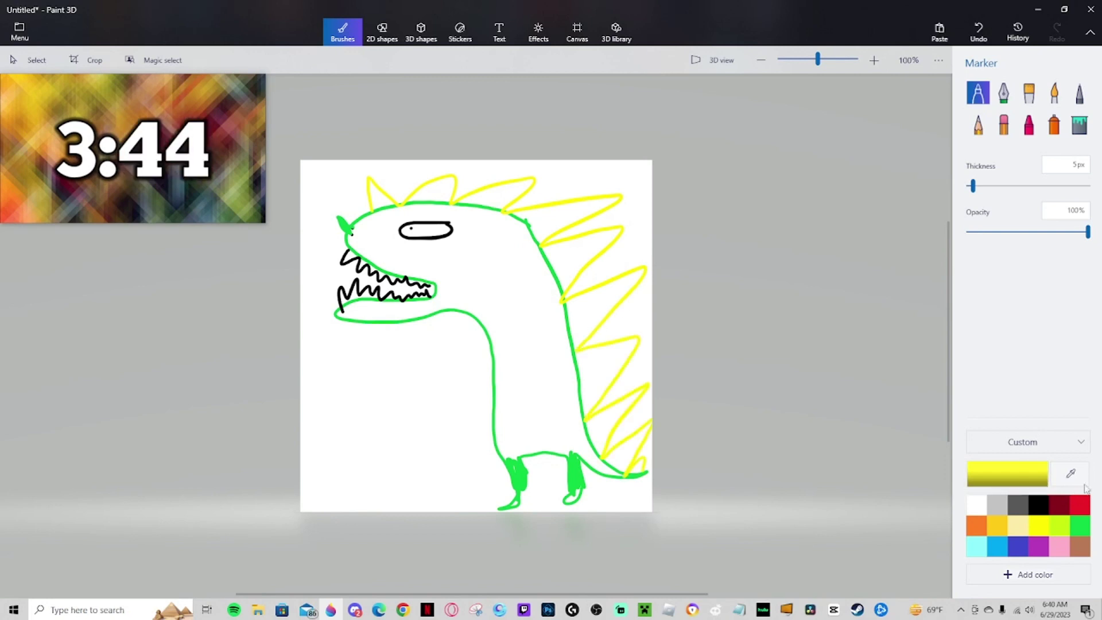
Fill every spike along the dinosaur's head, back and tail with yellow.
left_click(1079, 123)
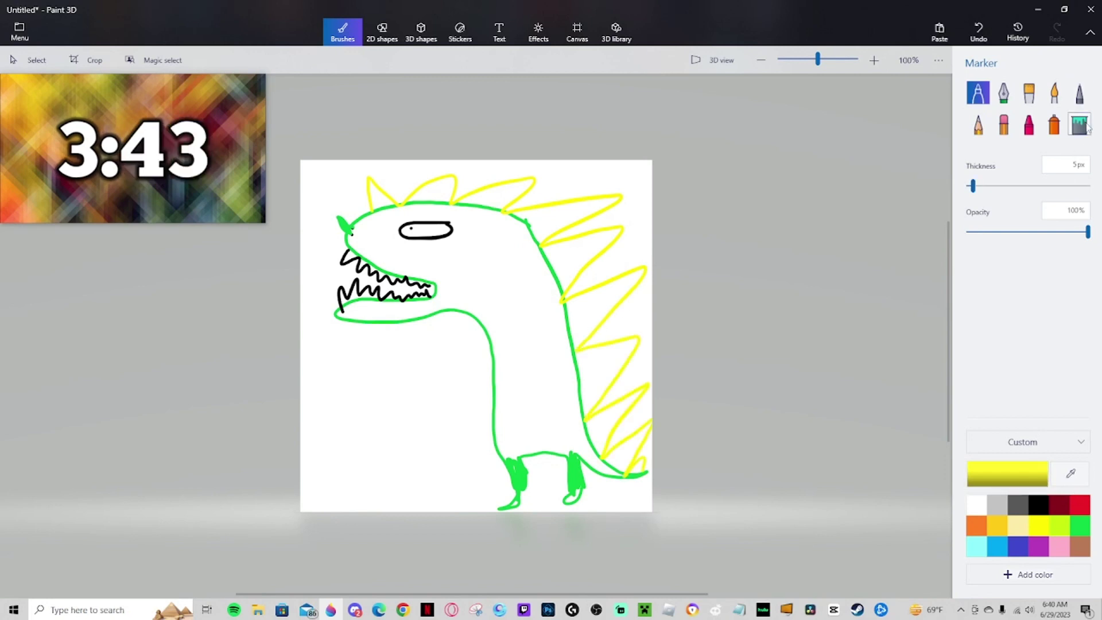
left_click(381, 195)
left_click(437, 189)
left_click(494, 191)
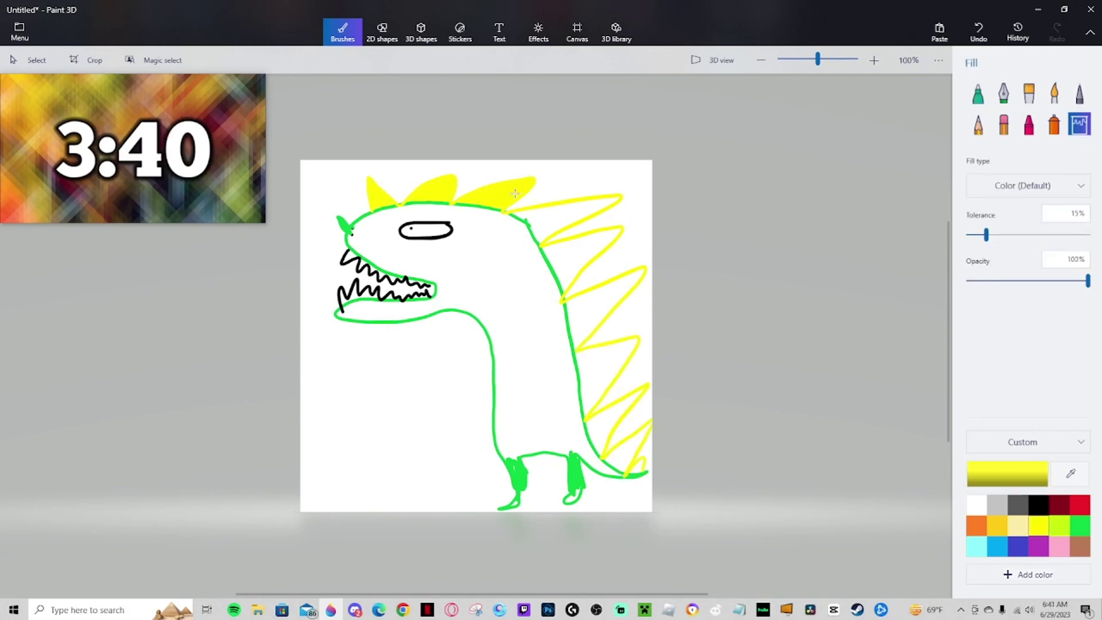
left_click(558, 227)
left_click(580, 247)
left_click(600, 310)
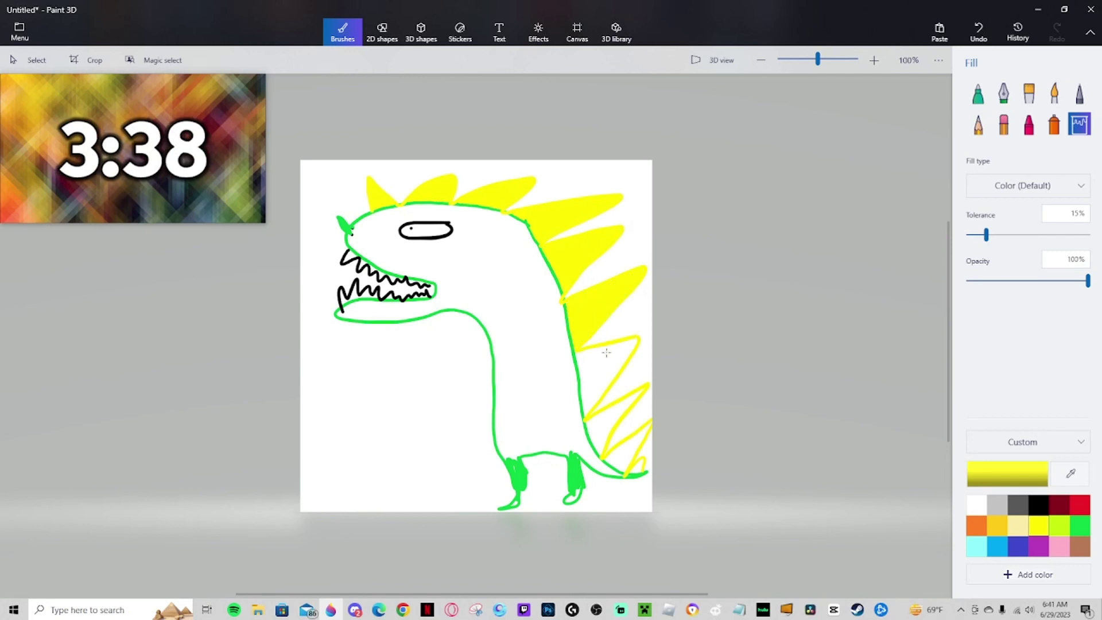
left_click(604, 374)
left_click(606, 428)
left_click(628, 453)
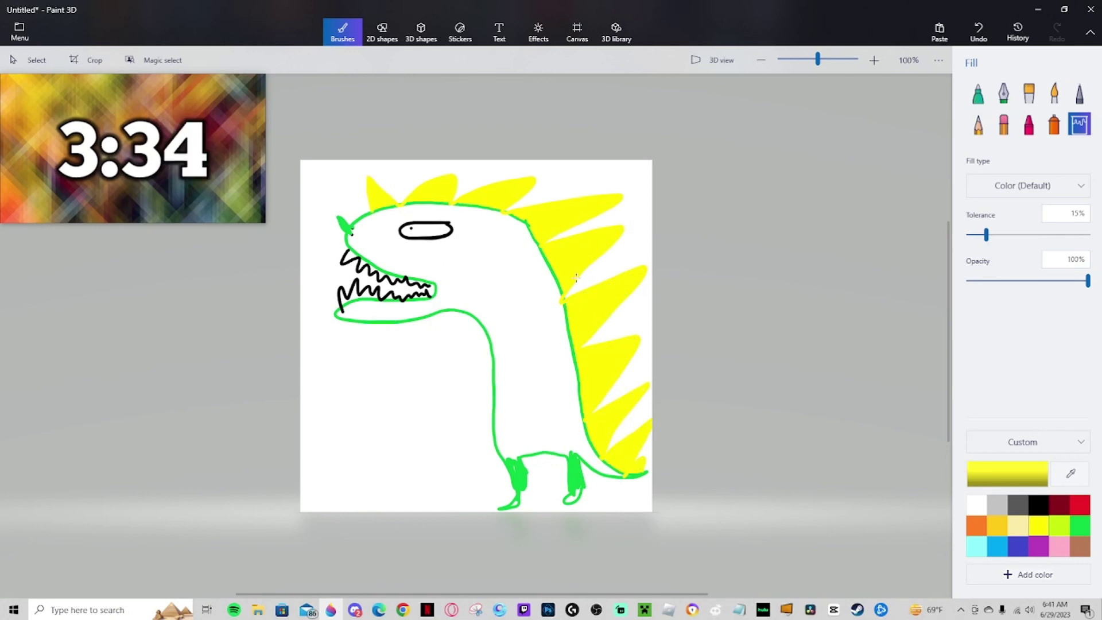
Draw a wavy red vein across the dinosaur's eye and a short blue stroke over the pupil.
left_click(1080, 505)
left_click(978, 93)
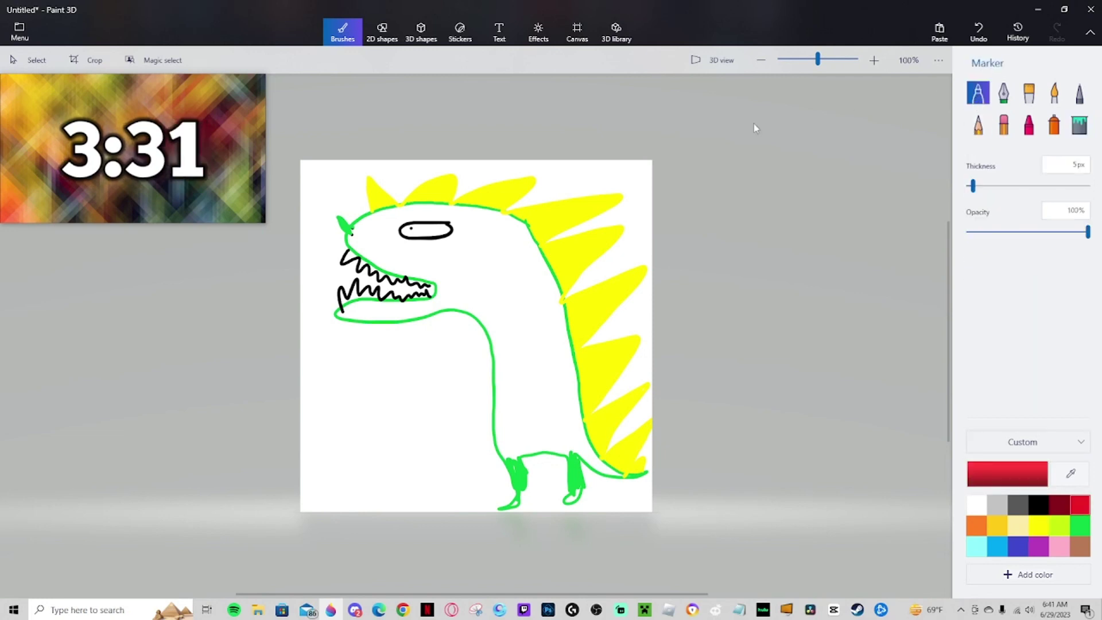
left_click_drag(451, 231, 414, 229)
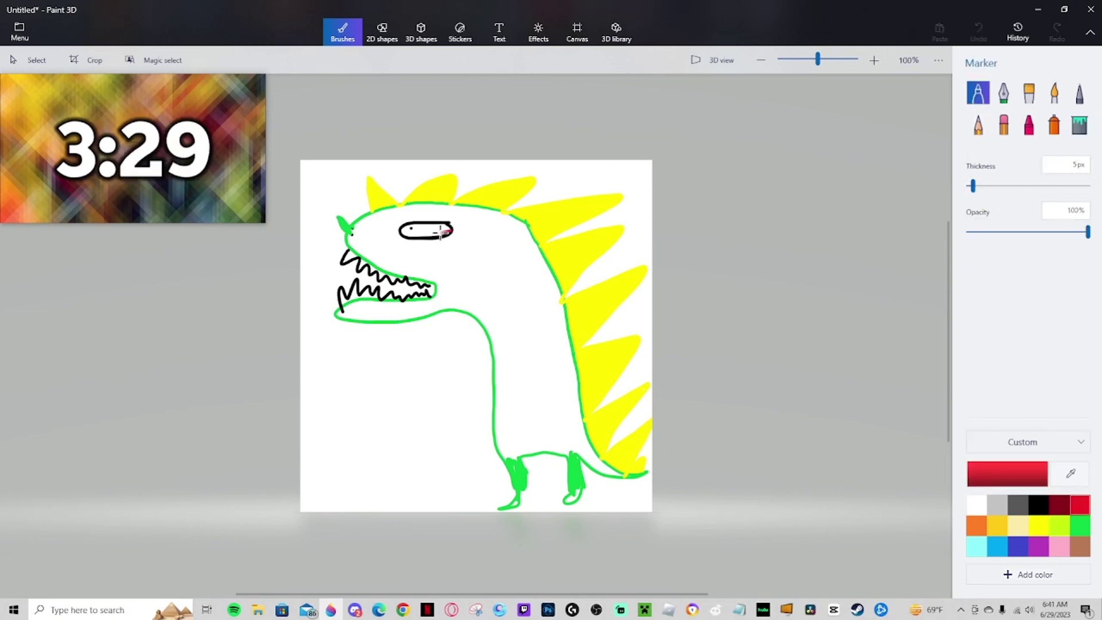
left_click(996, 547)
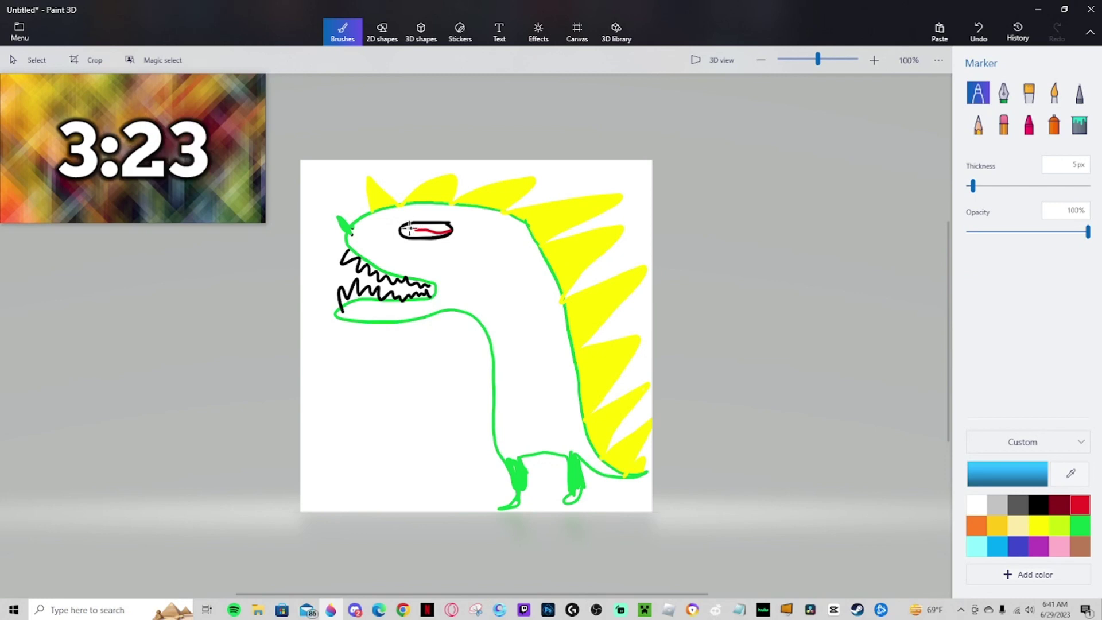
left_click_drag(411, 227, 421, 220)
Fill the dinosaur's head and body with lime green.
left_click(1079, 125)
left_click(1059, 525)
left_click(532, 333)
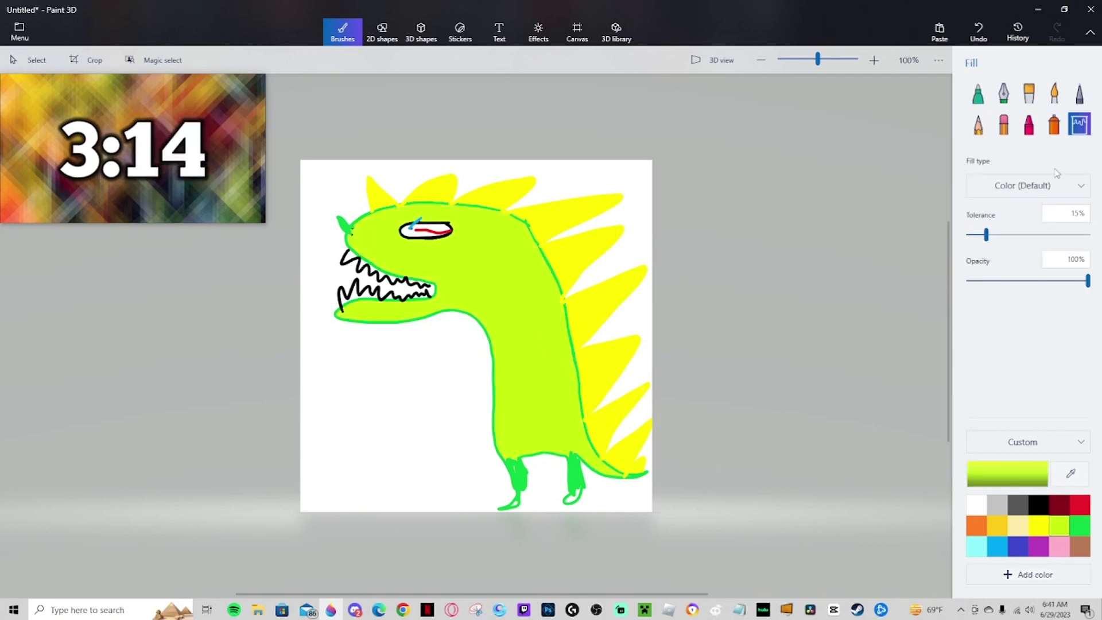
Draw a pointed arm in bright green reaching forward from the chest and fill it with the same green.
left_click(978, 93)
left_click(1080, 525)
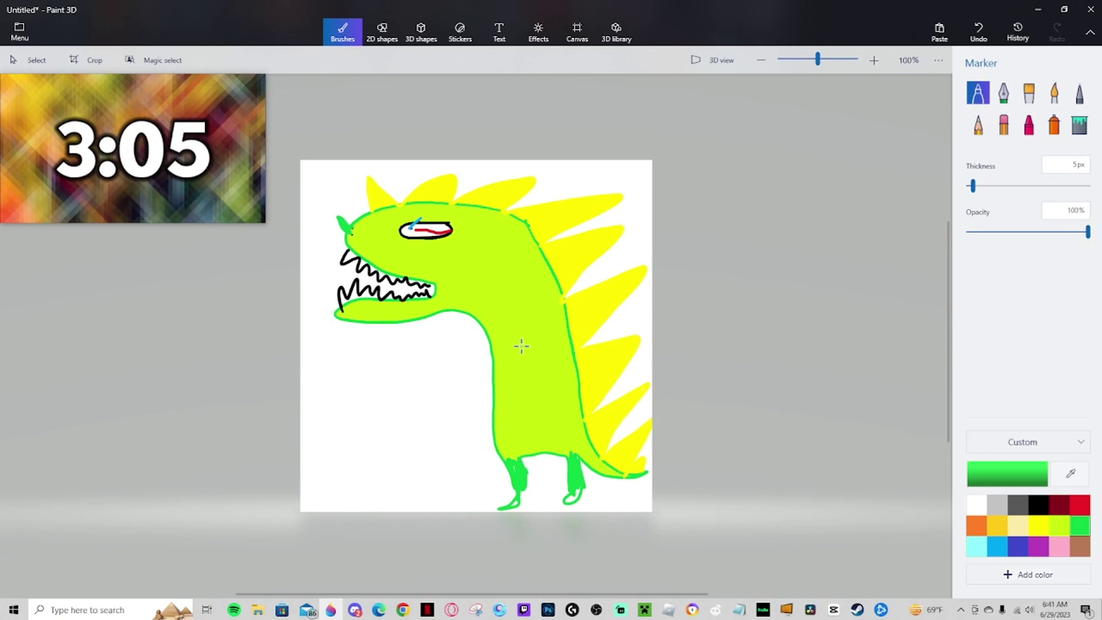
mouse_move(520, 345)
left_mouse_down()
mouse_move(397, 406)
mouse_move(500, 399)
mouse_move(534, 351)
left_mouse_up()
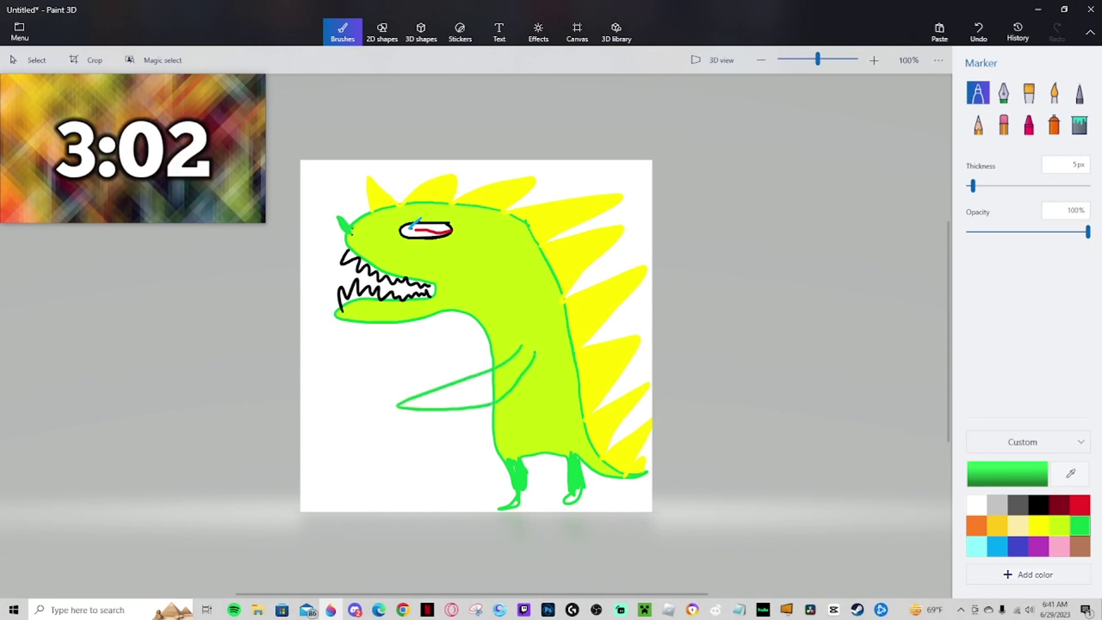
left_click(1080, 125)
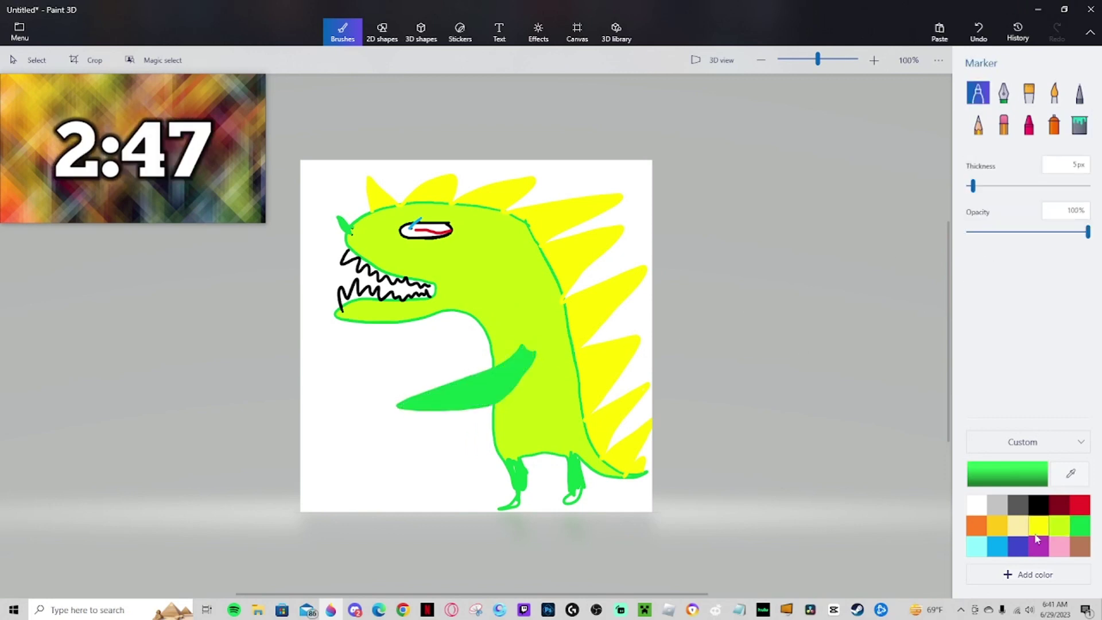
Draw a scoped rifle in black over the arm, and add a solid yellow sun in the canvas's upper-left corner.
left_click(1039, 504)
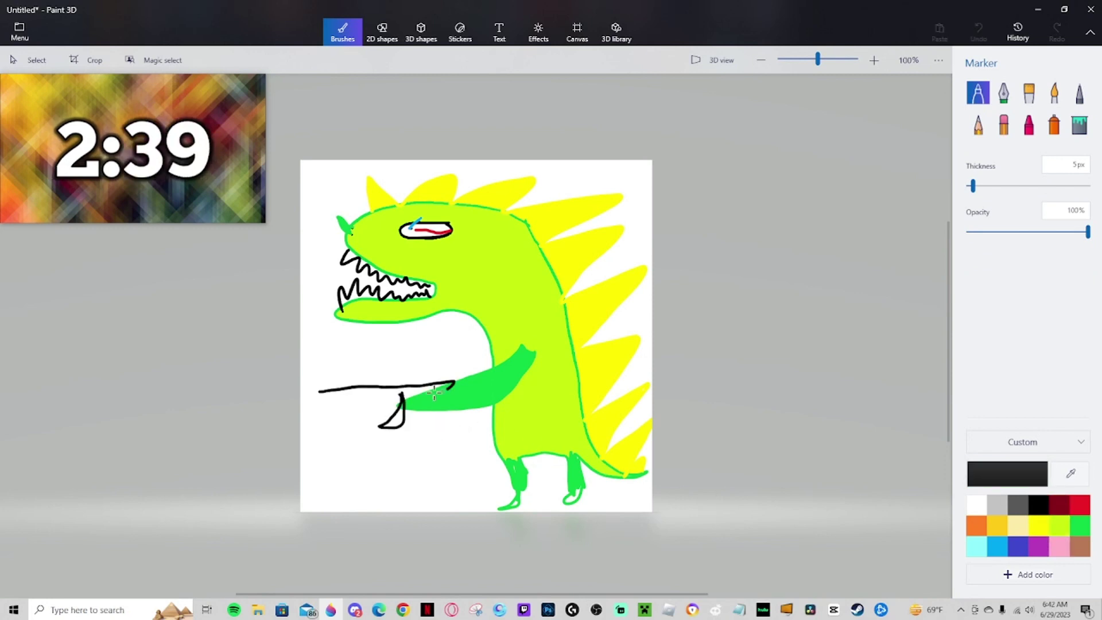
mouse_move(435, 393)
left_mouse_down()
mouse_move(319, 396)
mouse_move(393, 384)
mouse_move(356, 370)
mouse_move(386, 379)
mouse_move(404, 369)
mouse_move(477, 401)
mouse_move(495, 390)
mouse_move(443, 376)
mouse_move(387, 396)
mouse_move(318, 398)
left_mouse_up()
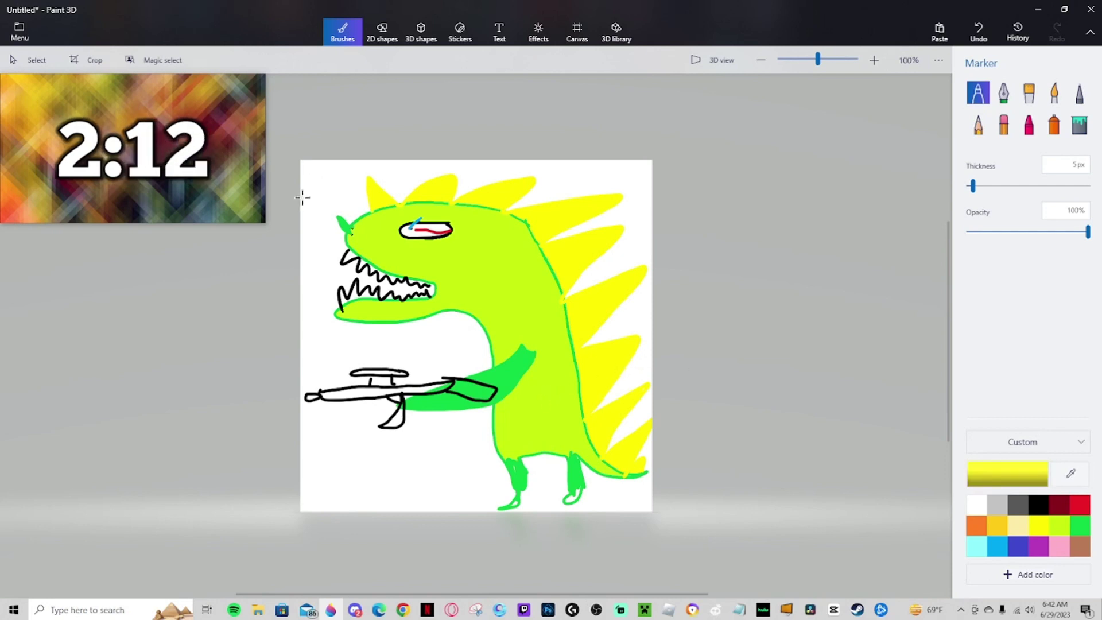
left_click_drag(303, 198, 351, 162)
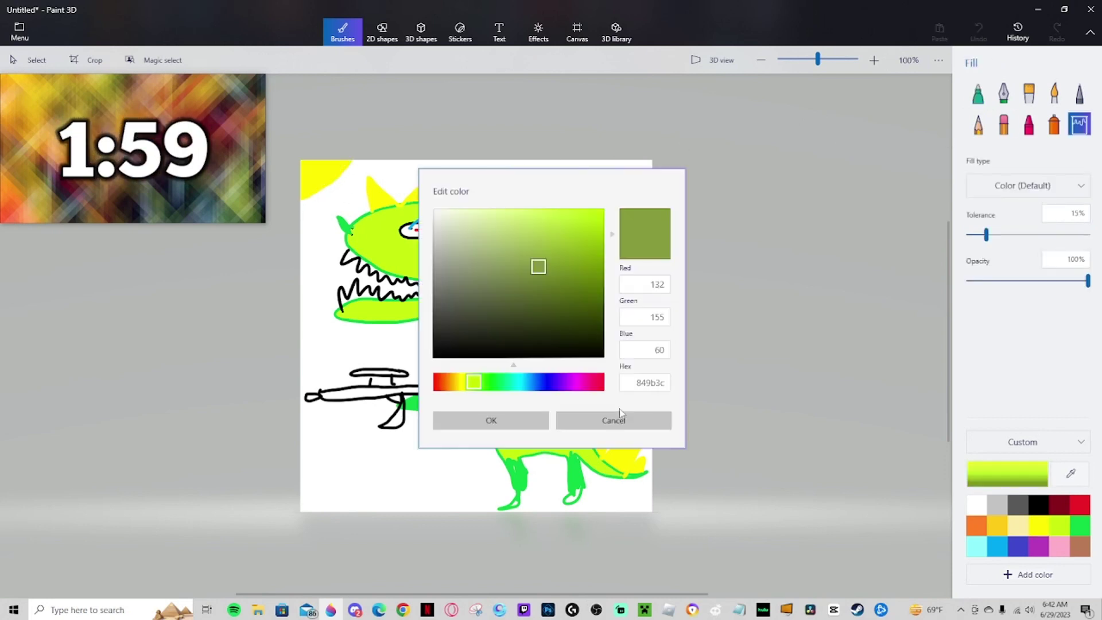
Using the custom olive green 849b3c, draw a ground line across the canvas behind the legs and fill the area below it.
left_click(489, 419)
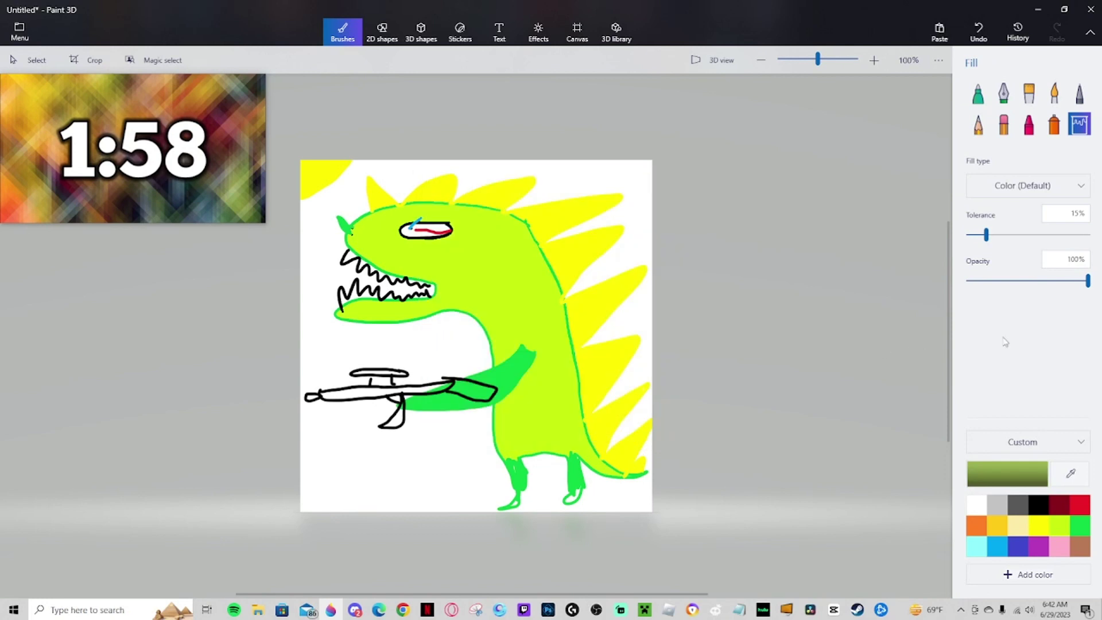
left_click(978, 93)
left_click_drag(301, 480, 664, 482)
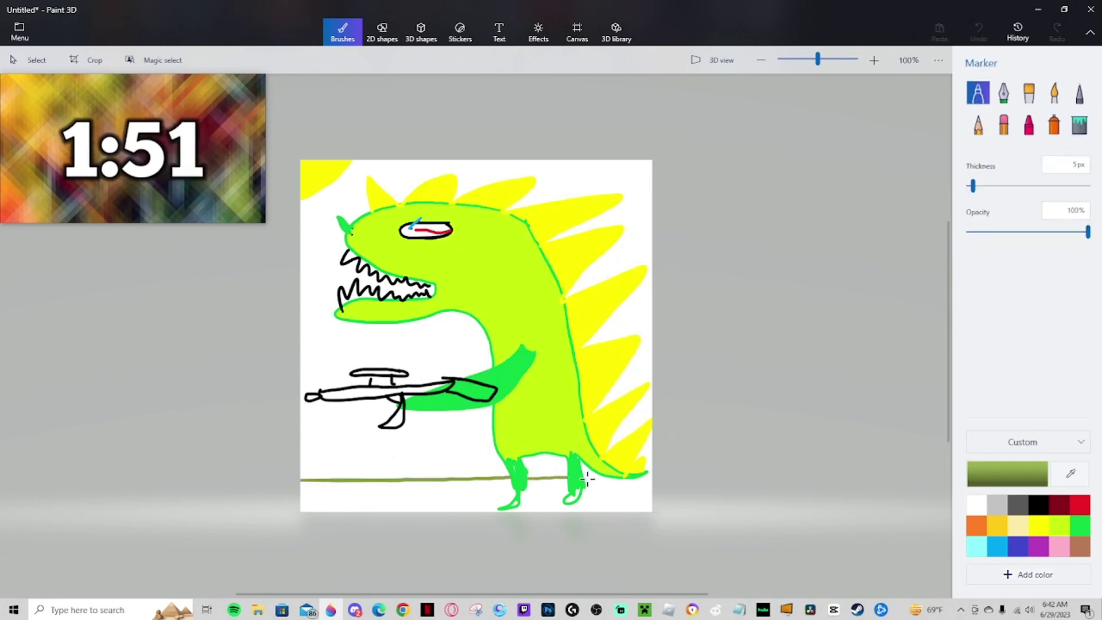
left_click(1079, 124)
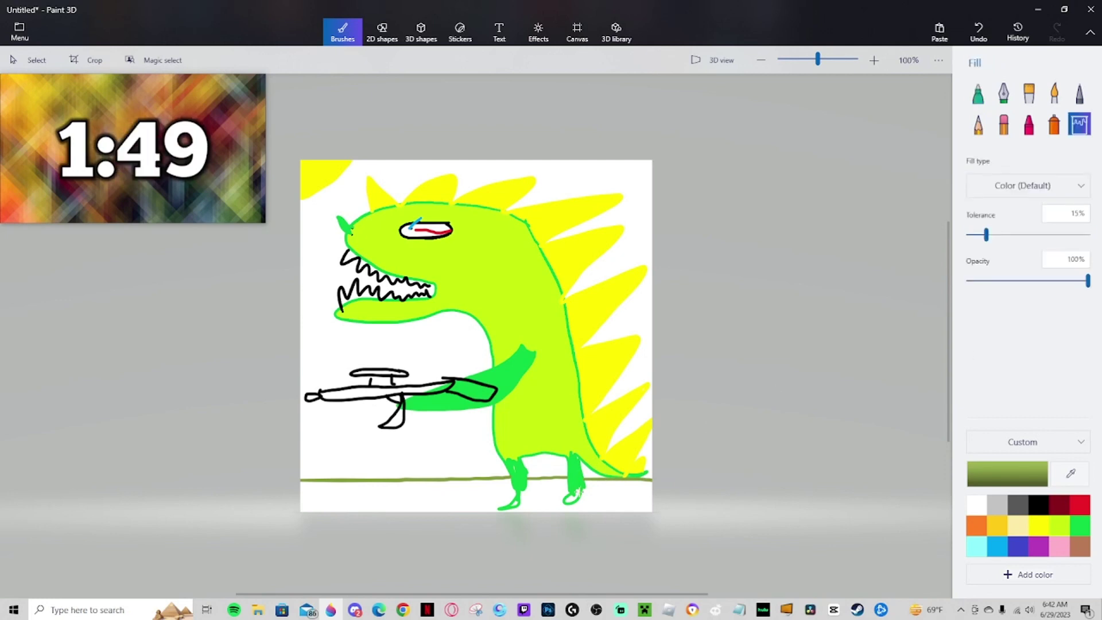
left_click(624, 498)
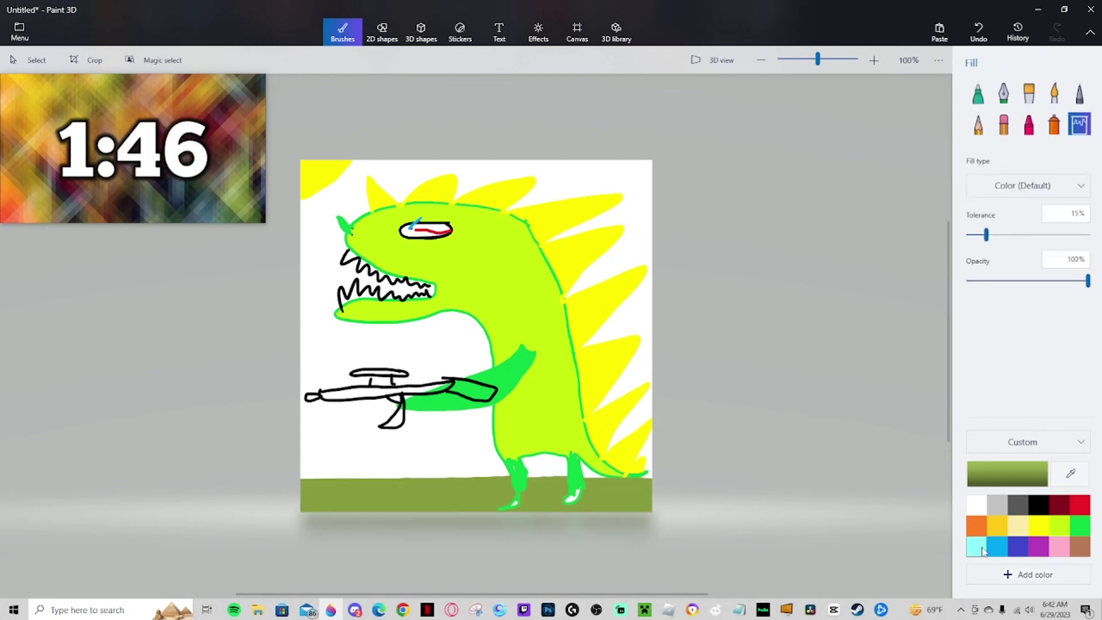
Fill the sky with light turquoise, including the gap between the dinosaur's legs.
left_click(976, 545)
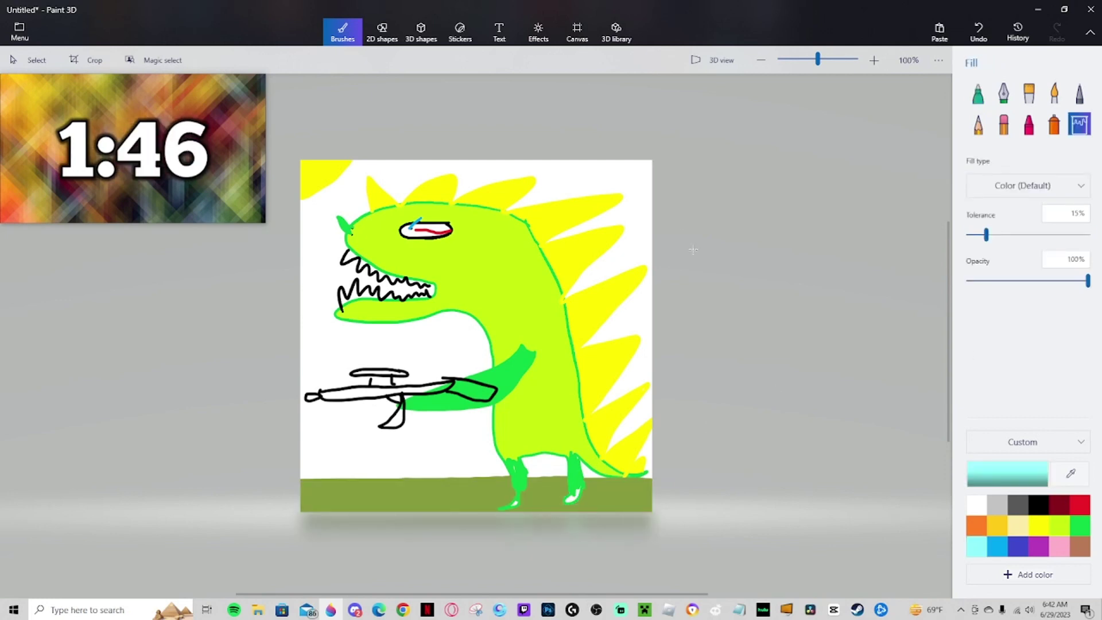
left_click(597, 179)
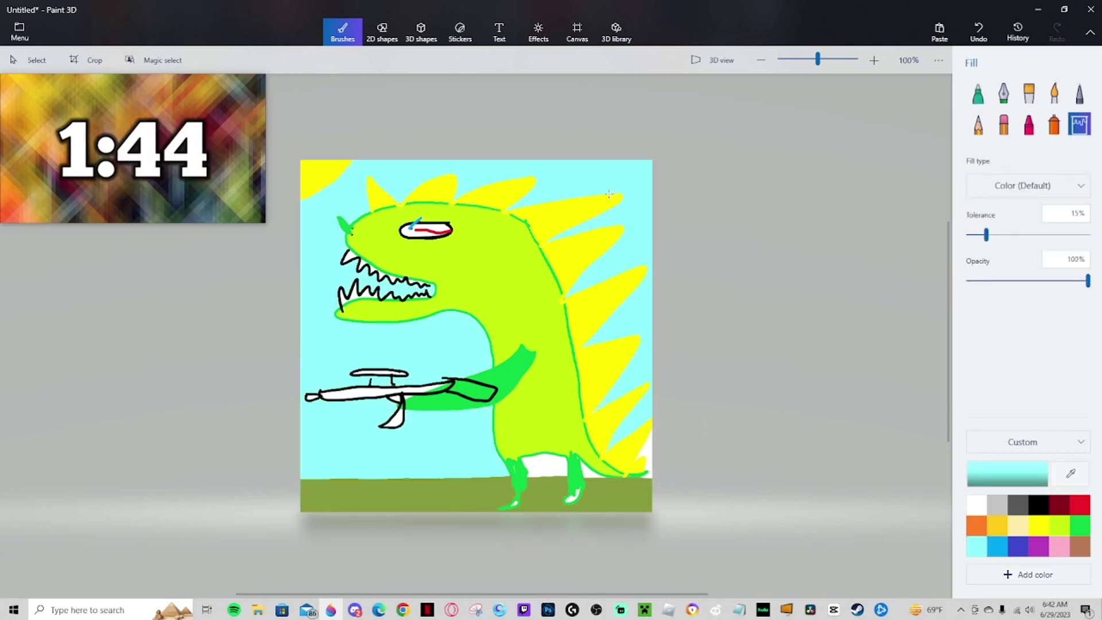
left_click(540, 472)
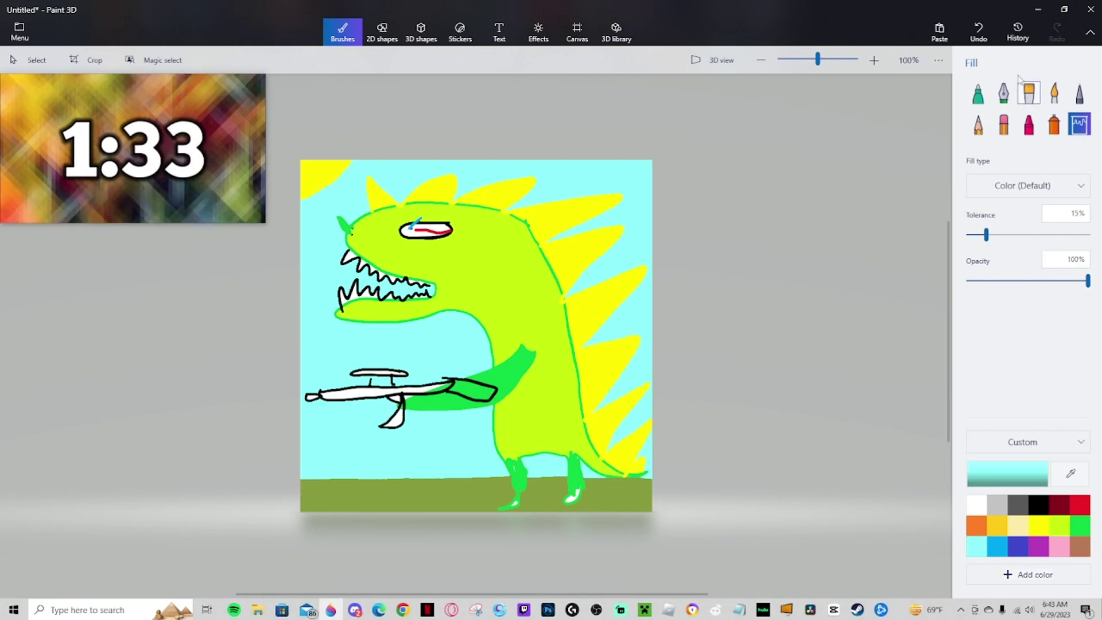
Handwrite "Im mean" in black with the Marker above the dinosaur's head.
left_click(978, 93)
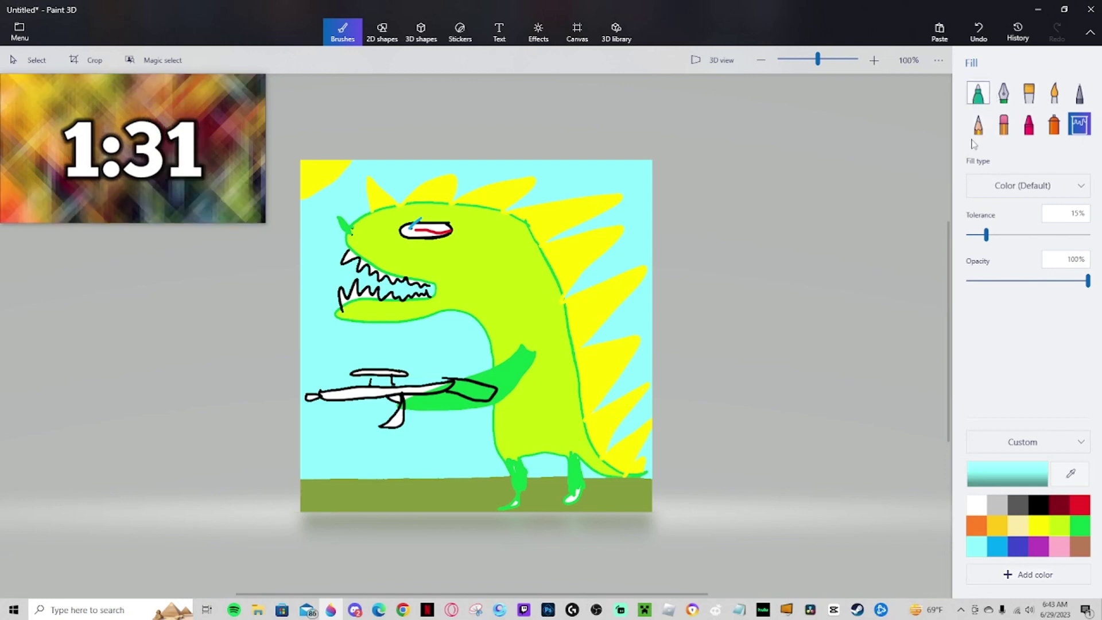
left_click(1033, 508)
left_click_drag(369, 165, 373, 172)
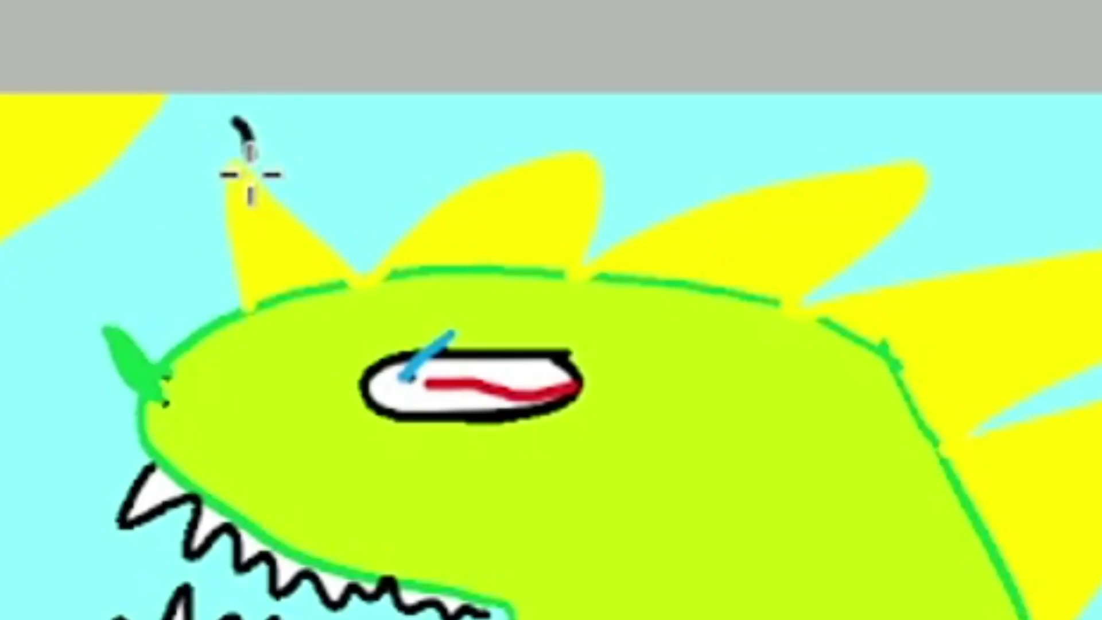
mouse_move(251, 173)
left_mouse_down()
mouse_move(277, 113)
mouse_move(235, 168)
mouse_move(292, 139)
mouse_move(302, 159)
mouse_move(344, 135)
mouse_move(388, 149)
mouse_move(388, 131)
mouse_move(431, 130)
mouse_move(467, 104)
mouse_move(541, 139)
mouse_move(606, 115)
mouse_move(577, 145)
mouse_move(624, 117)
mouse_move(621, 145)
mouse_move(666, 122)
mouse_move(742, 114)
mouse_move(798, 179)
left_mouse_up()
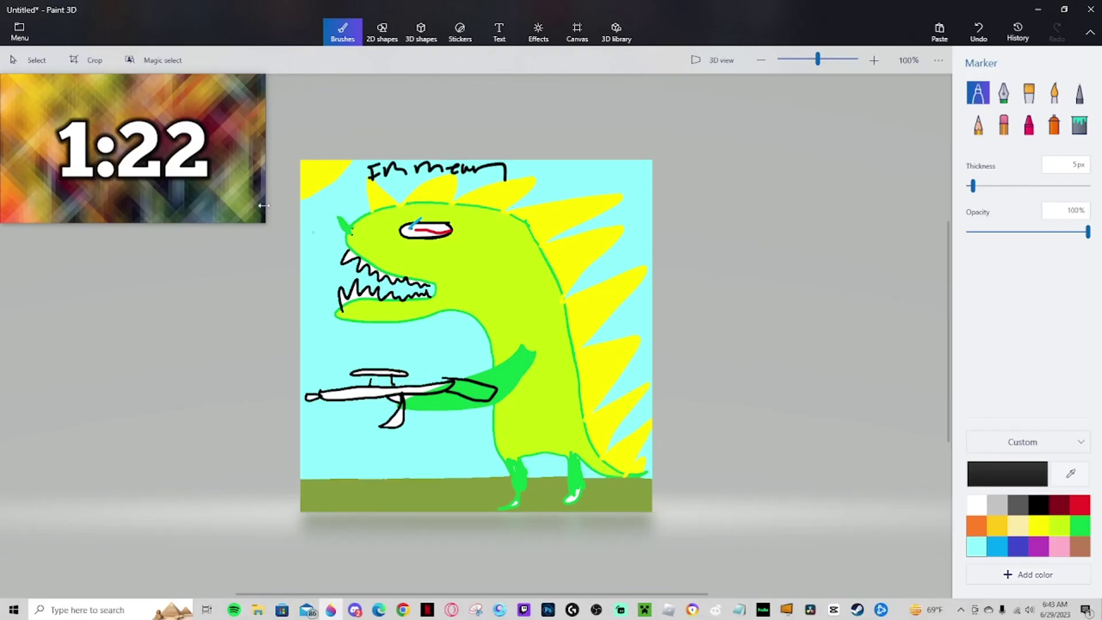
Pause the countdown video.
mouse_move(88, 207)
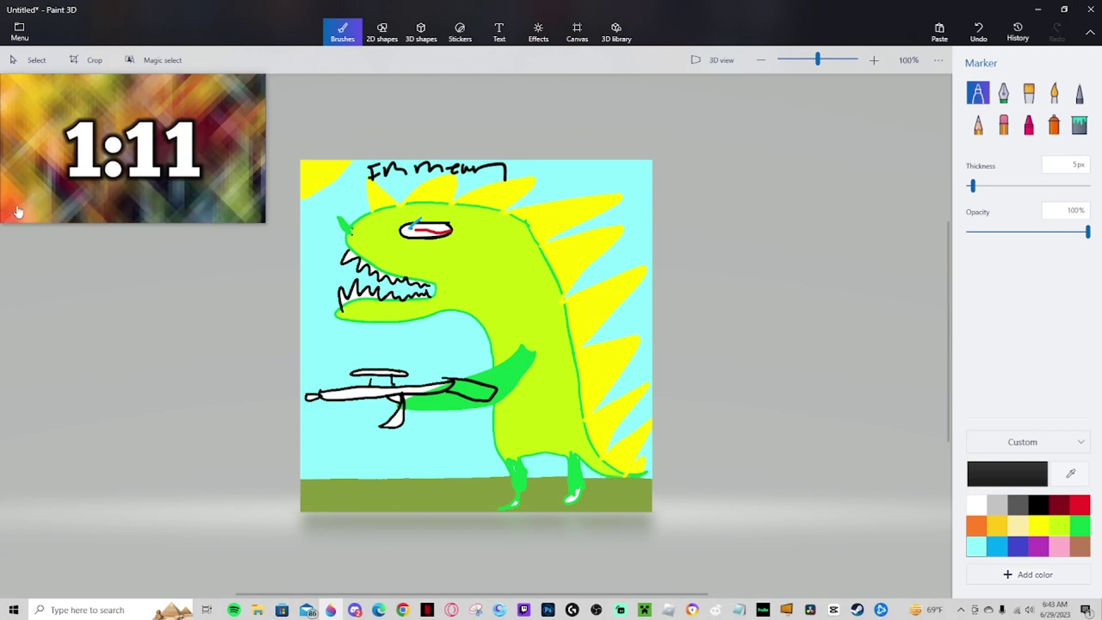
mouse_move(19, 212)
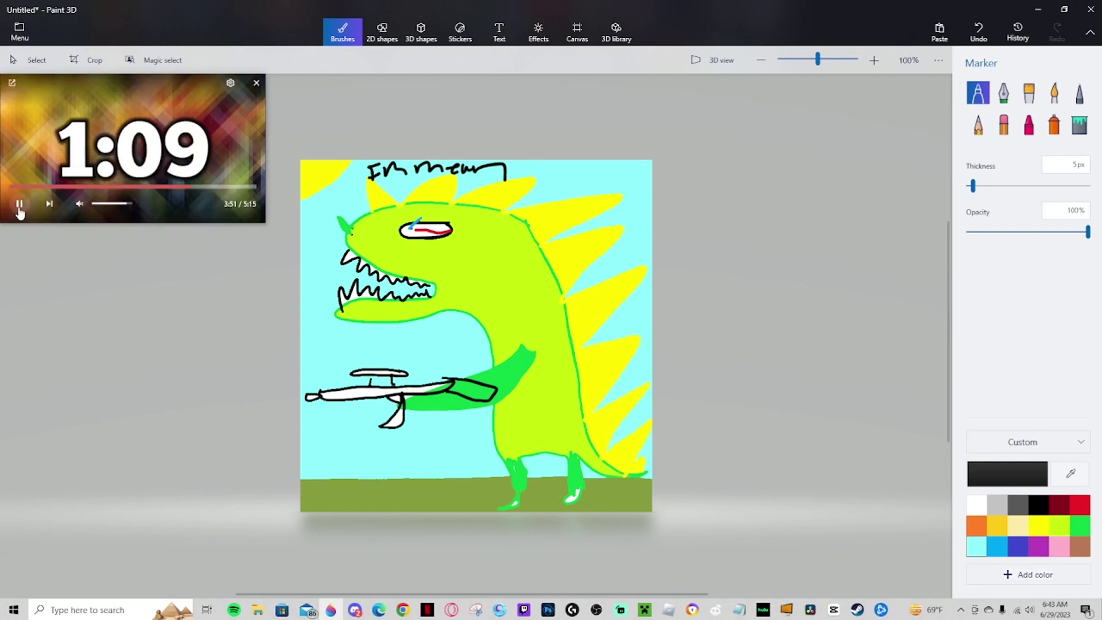